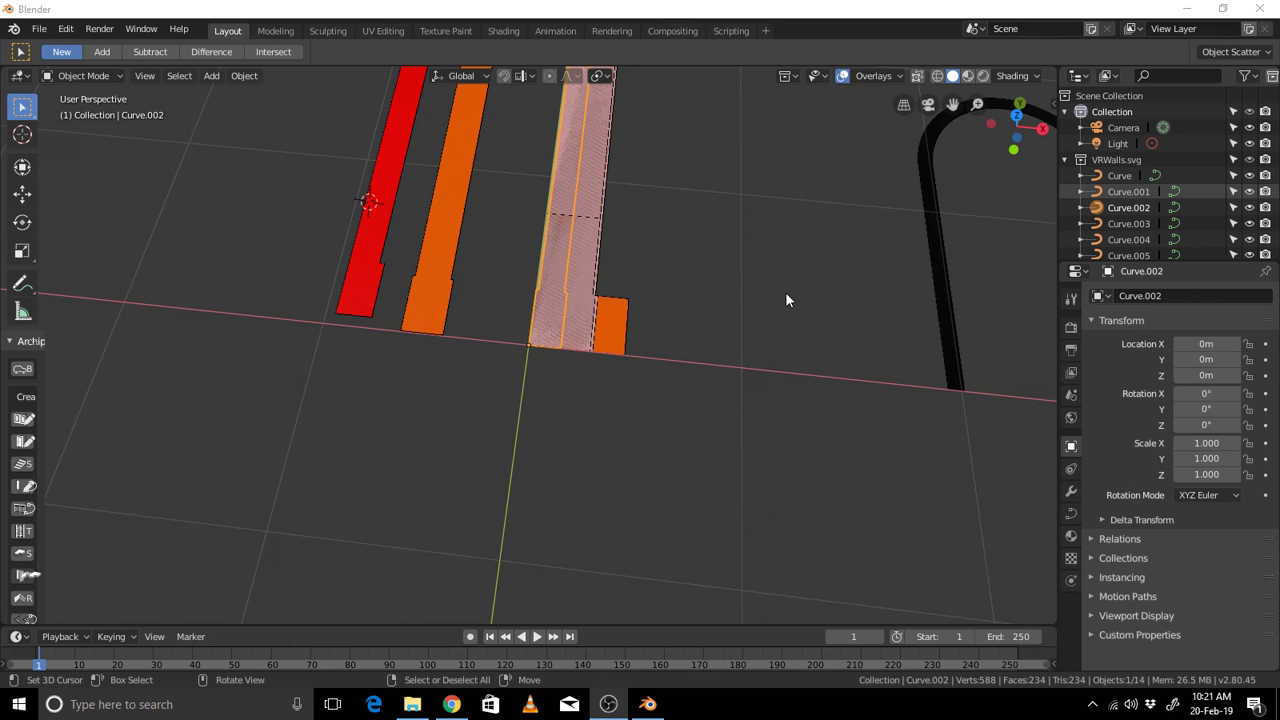
middle_drag(597, 217, 649, 174)
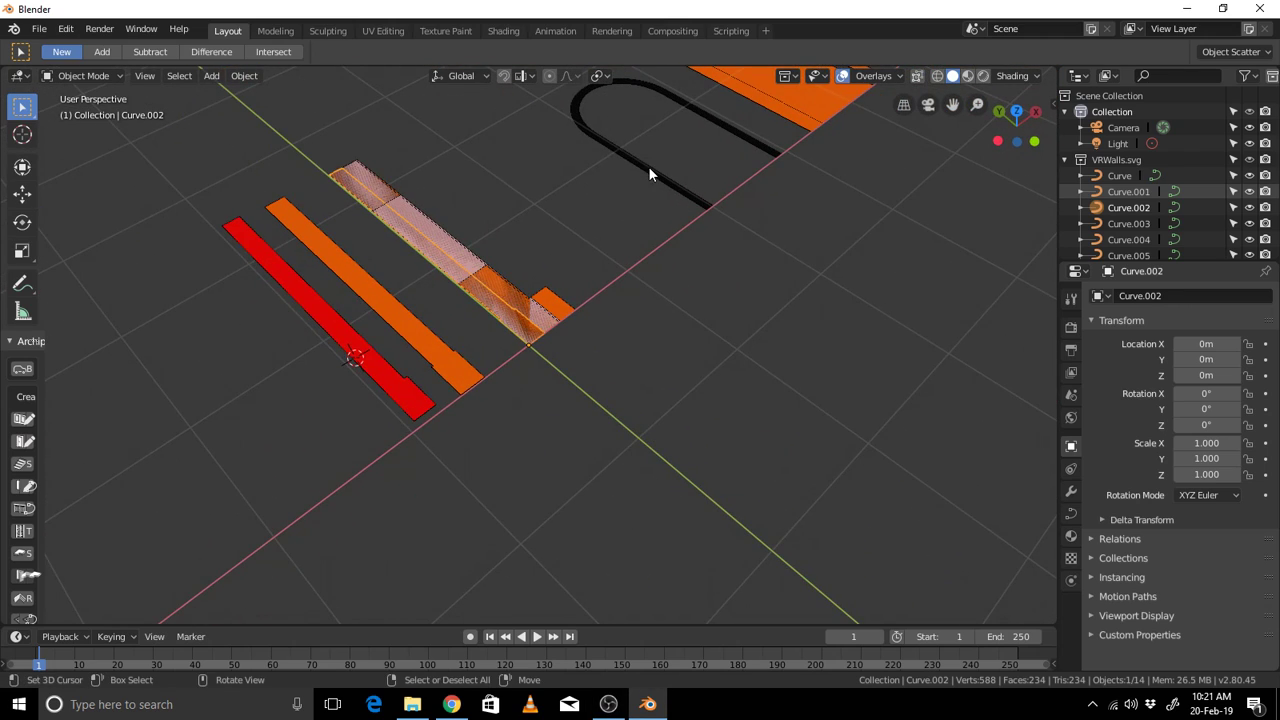
scroll(563, 247, up, 3)
middle_drag(603, 219, 562, 175)
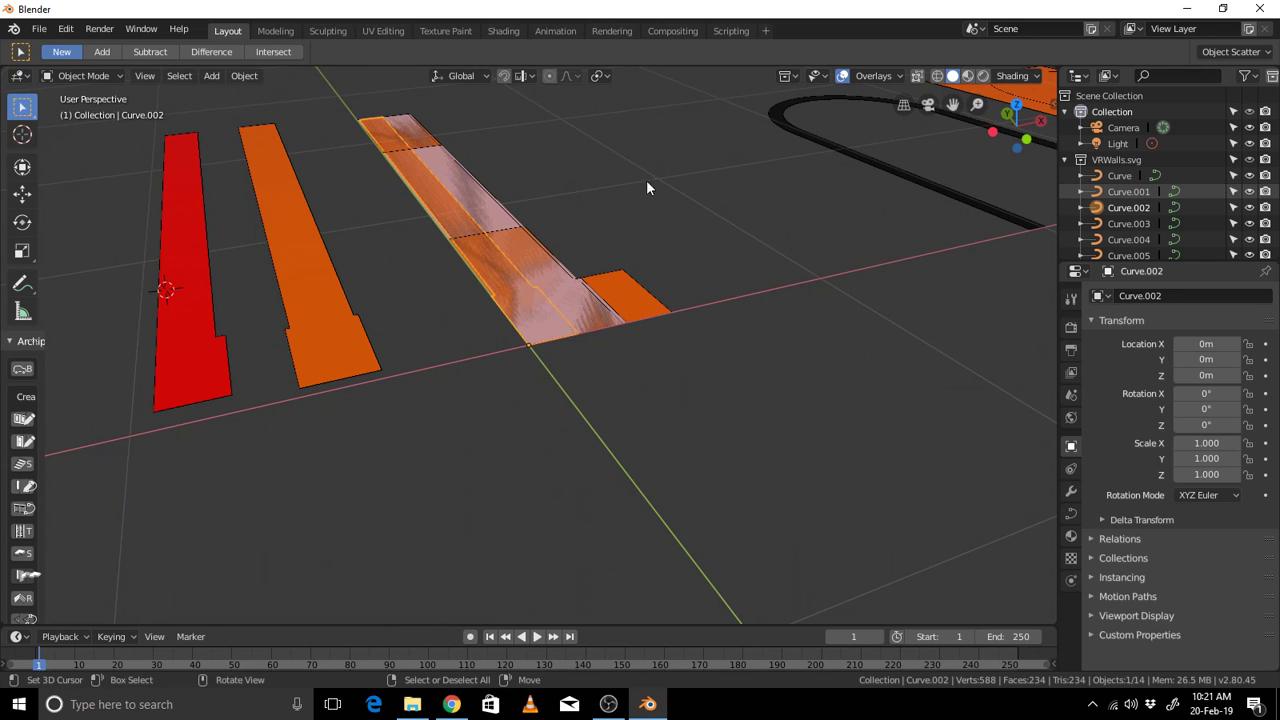
middle_drag(647, 188, 623, 230)
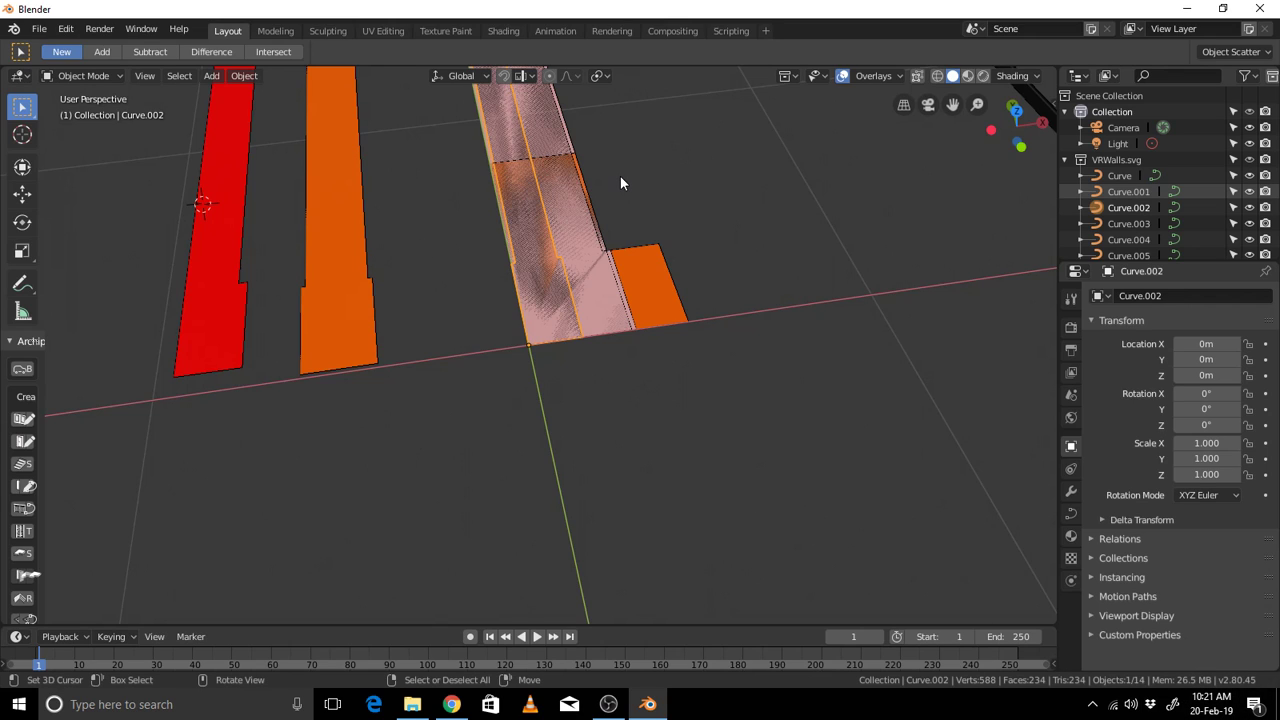
middle_drag(620, 176, 681, 253)
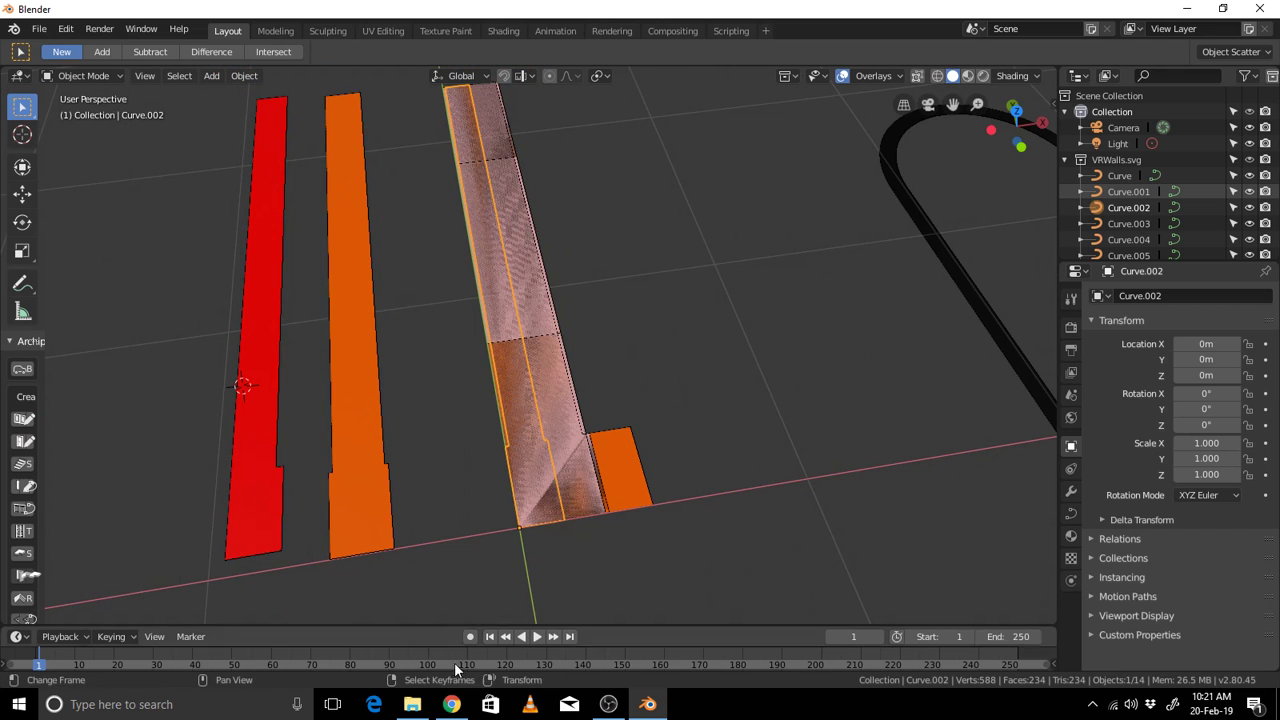
Open New Text Document.txt from the desktop and copy the video link under "Character Creation in Blender From Scratch & Import in Unreal Engine".
click(451, 704)
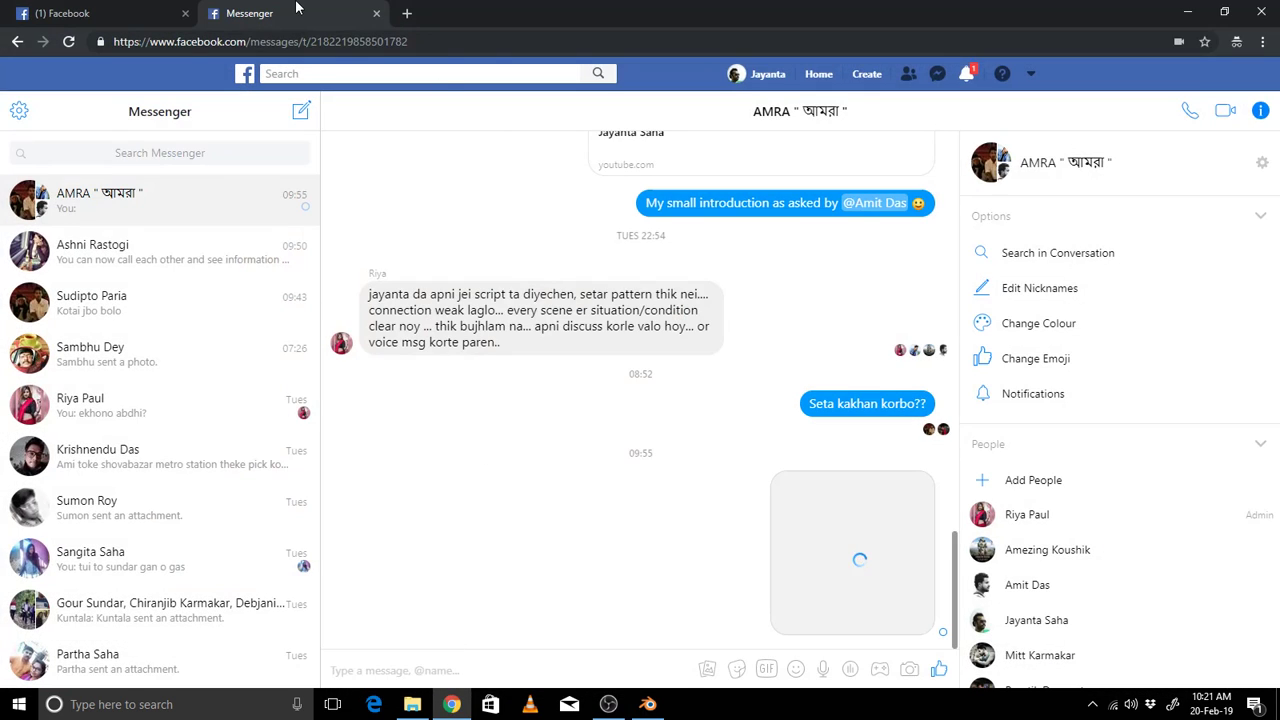
click(125, 11)
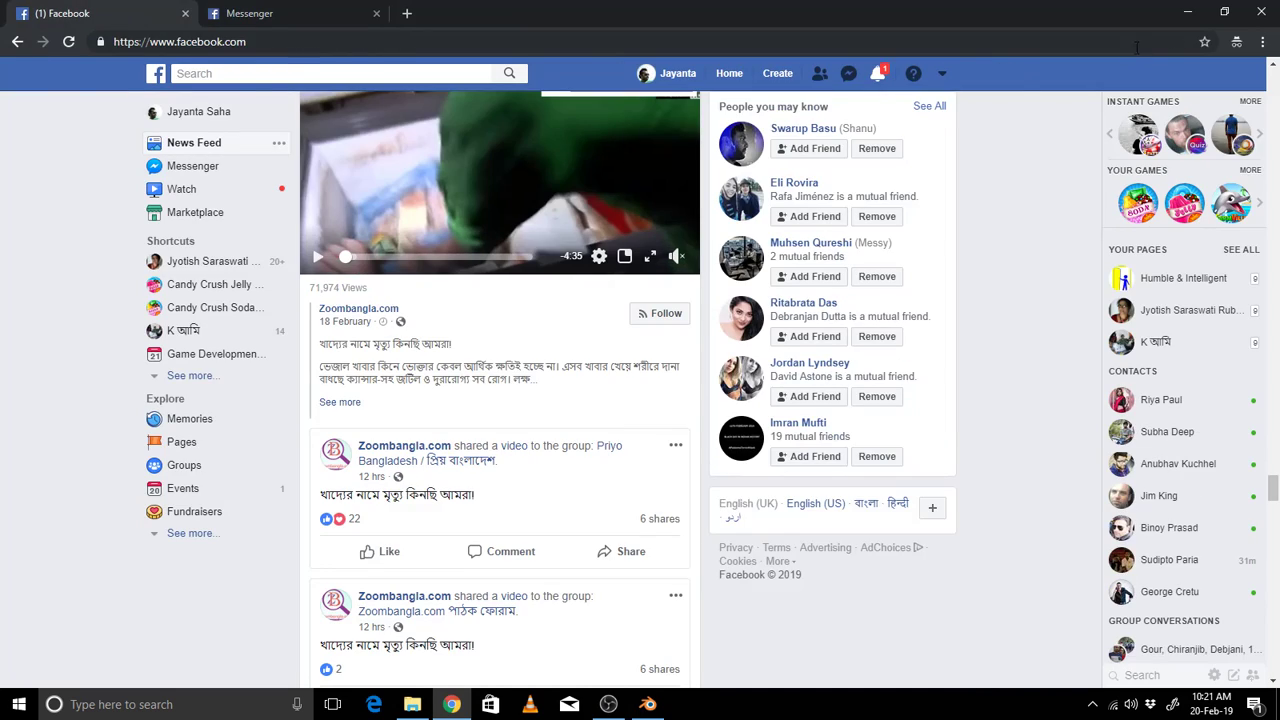
click(1187, 14)
click(1188, 12)
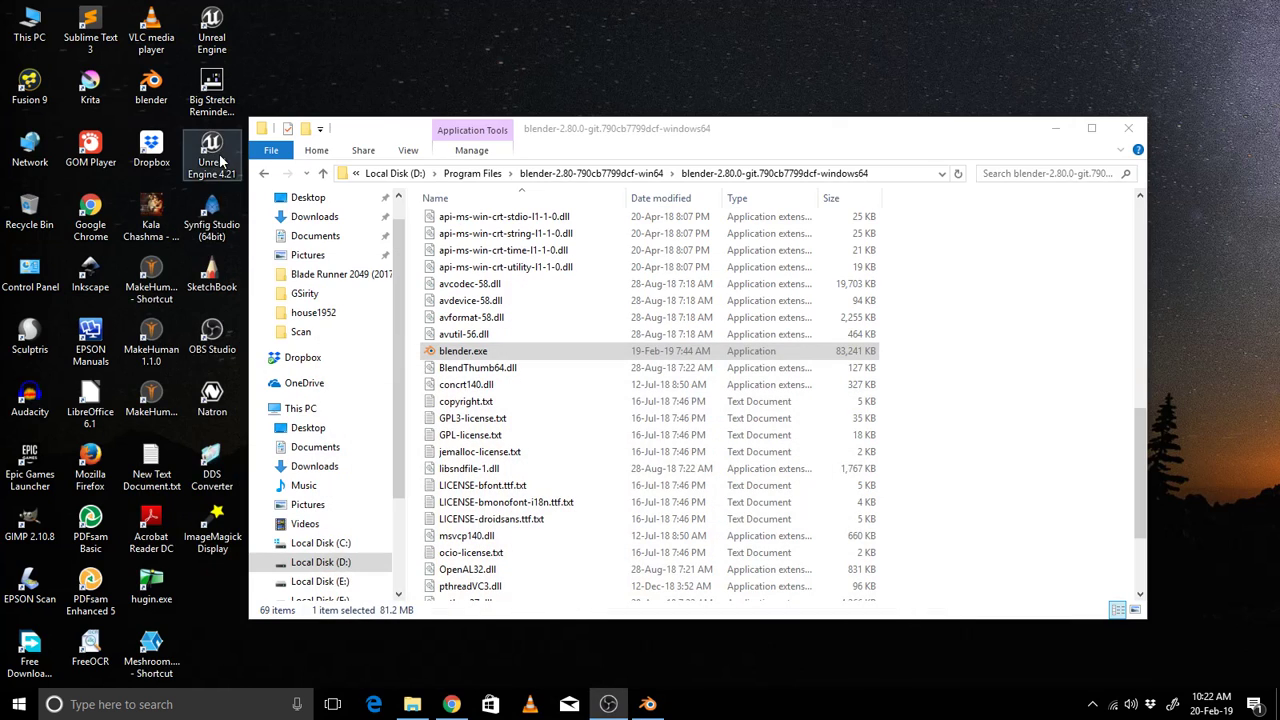
double_click(152, 466)
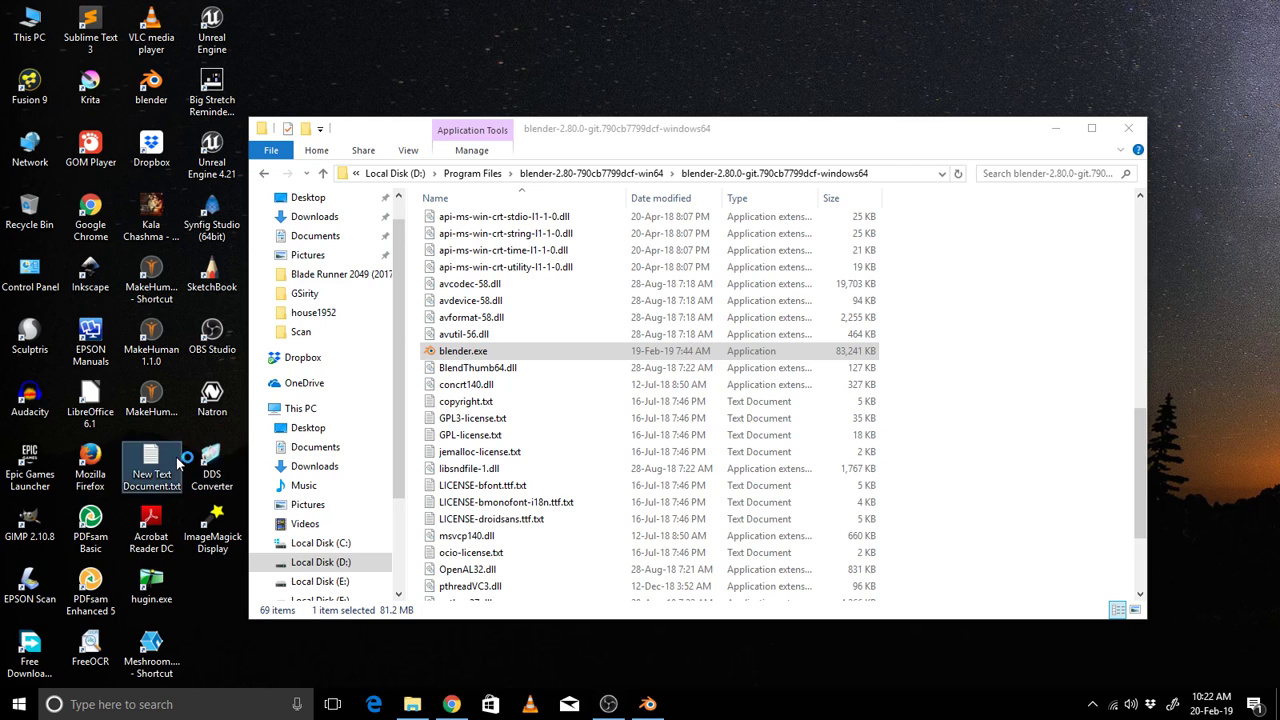
scroll(489, 419, down, 4)
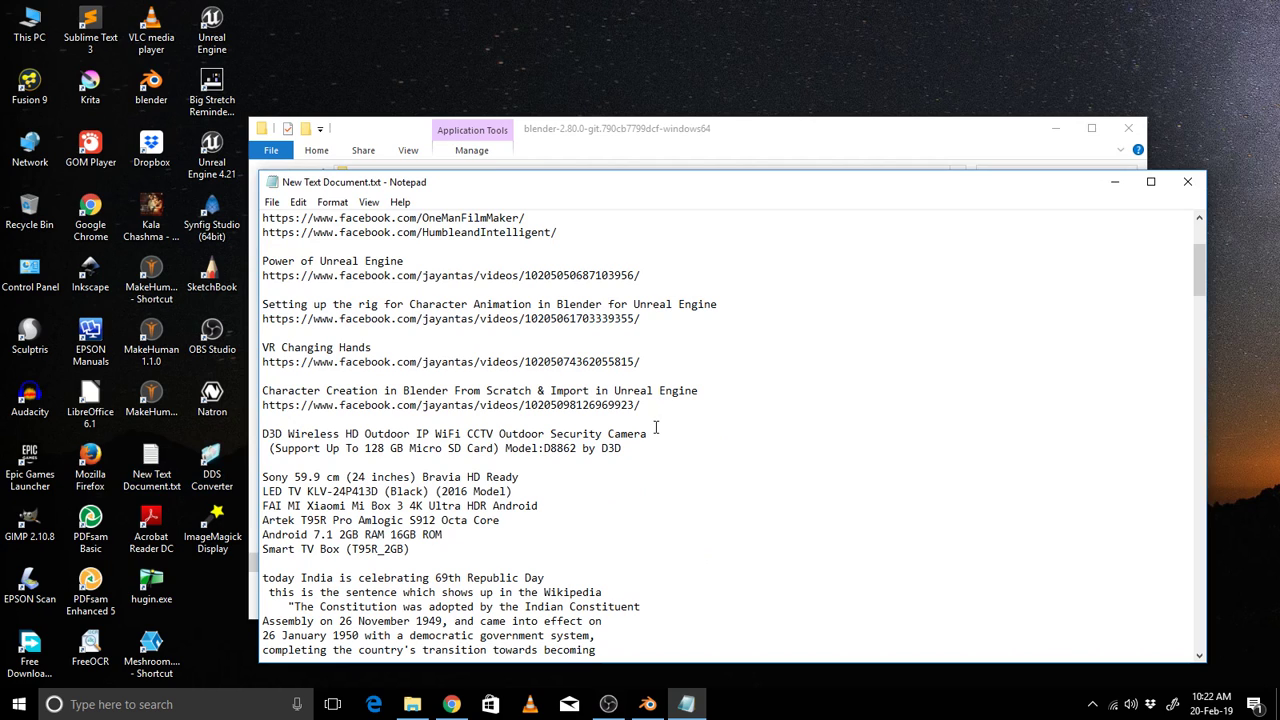
drag(651, 406, 262, 406)
key(ctrl+c)
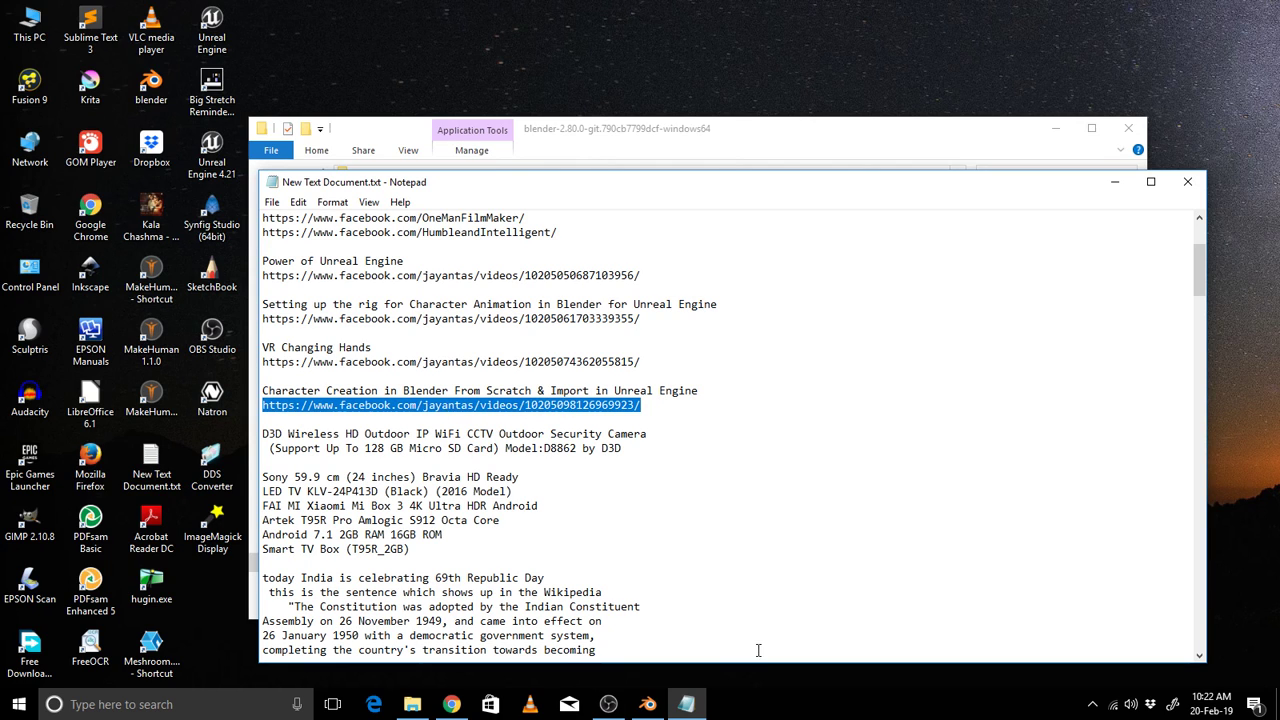
Switch to Chrome and open the copied video link in a new browser tab.
click(452, 704)
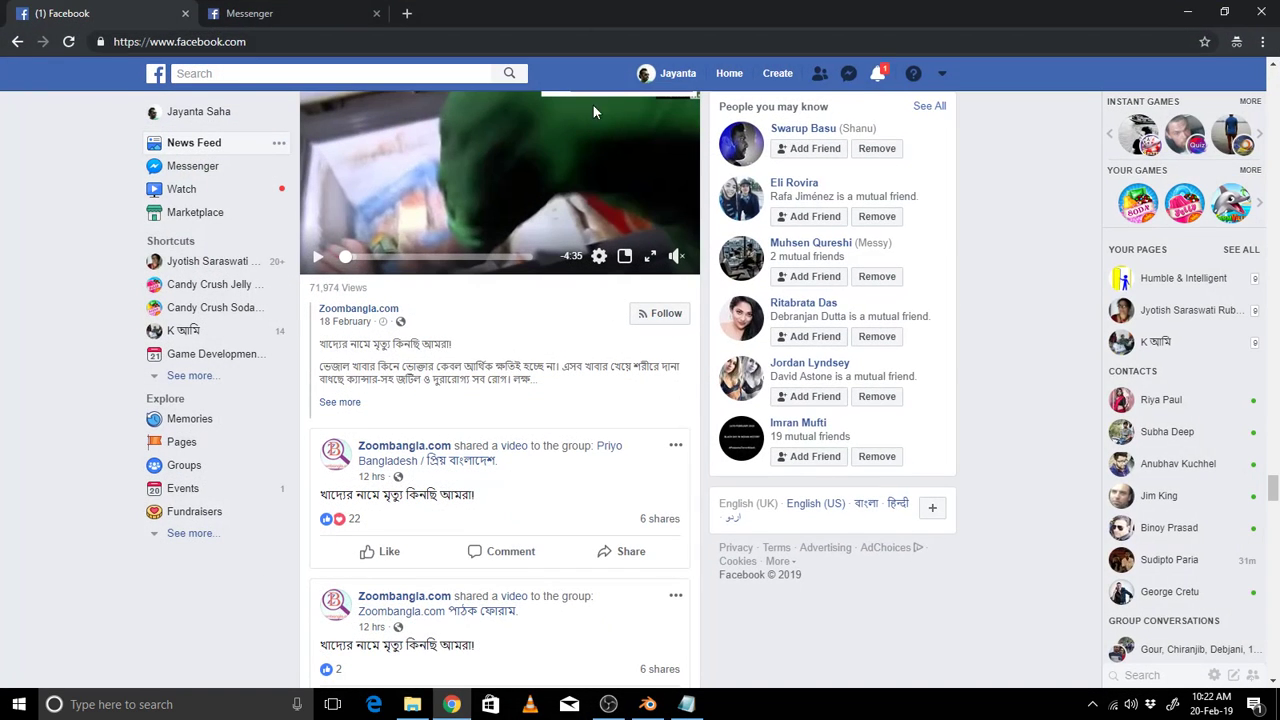
click(409, 12)
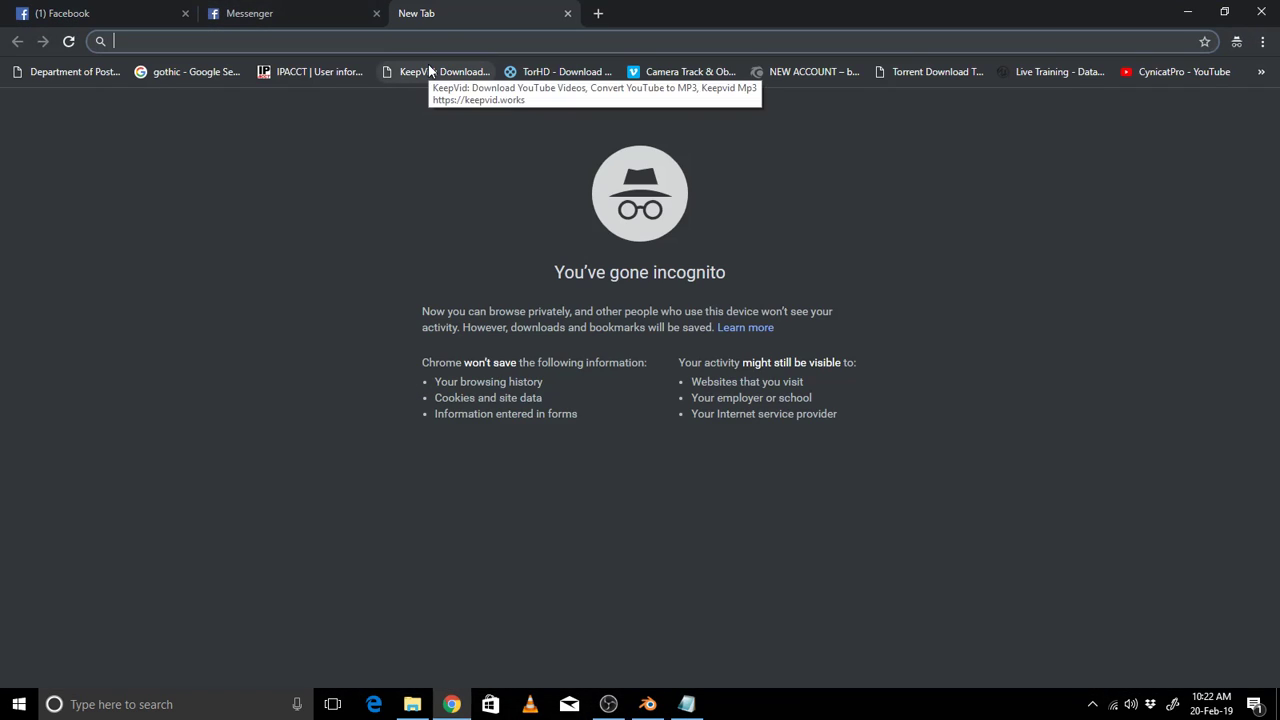
key(ctrl+v)
key(Return)
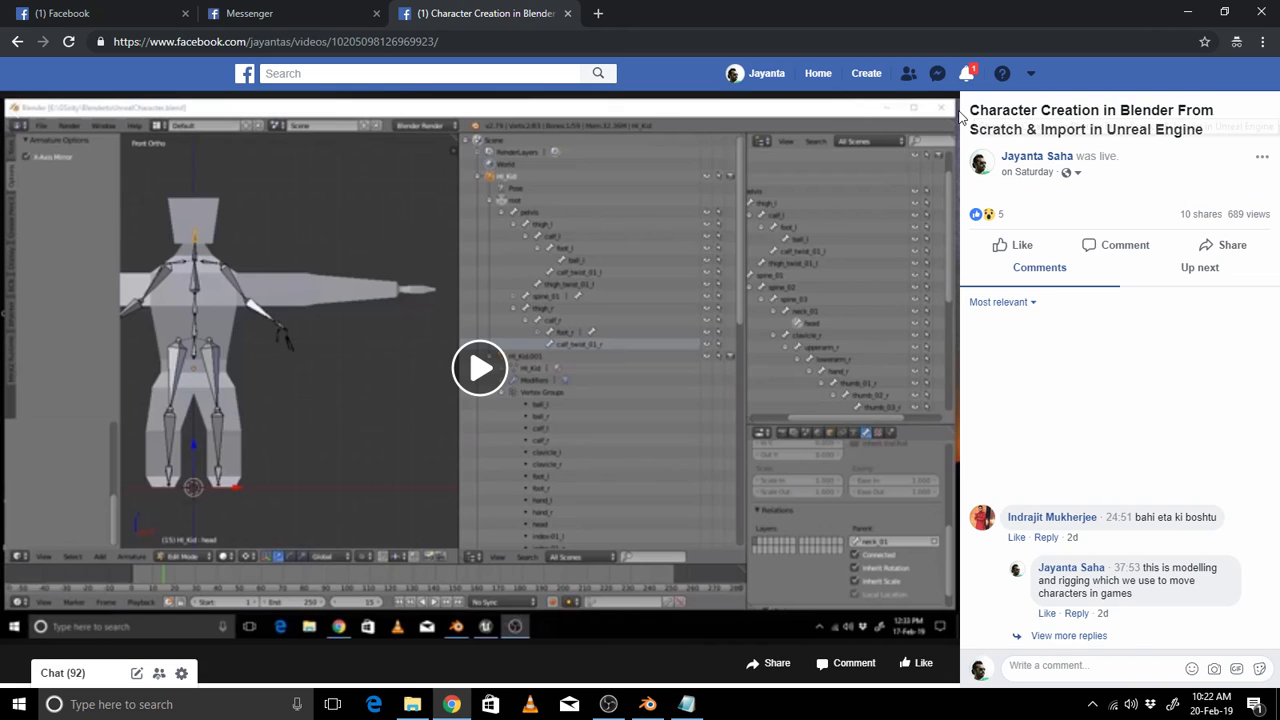
Minimise the open windows and launch Inkscape and Unreal Engine 4.21 from the desktop.
click(1189, 14)
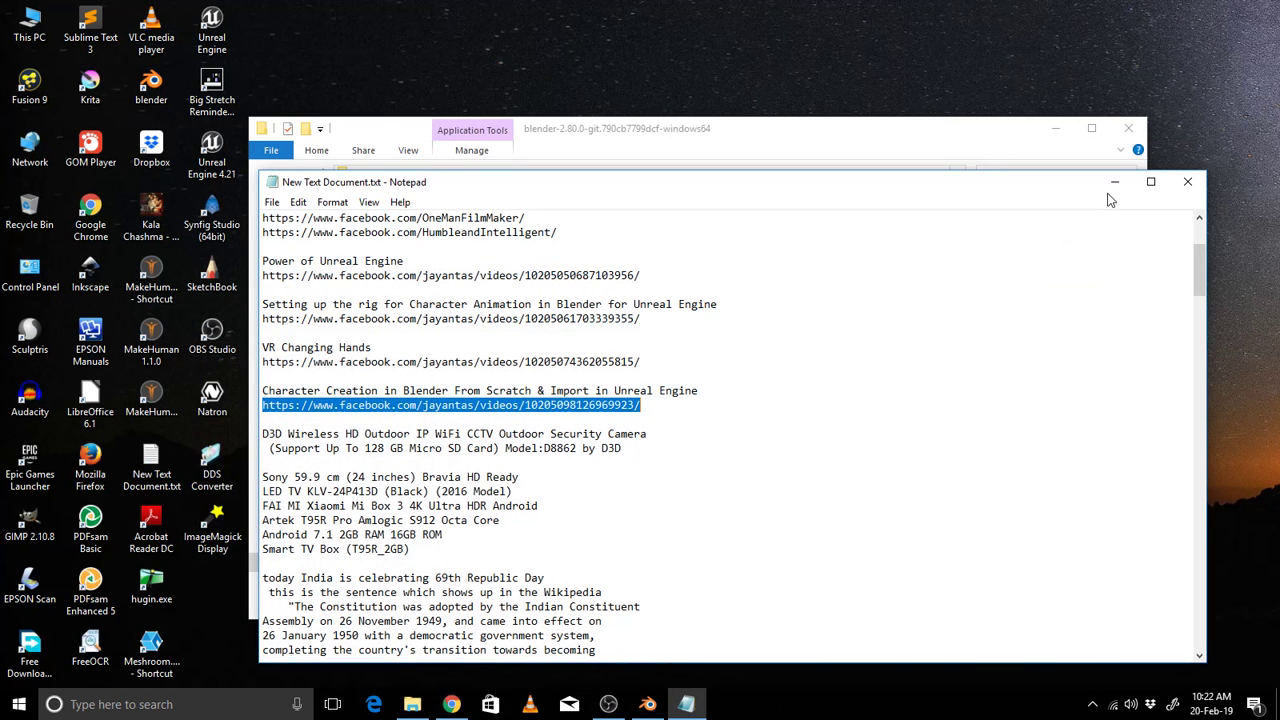
click(1112, 185)
click(1058, 128)
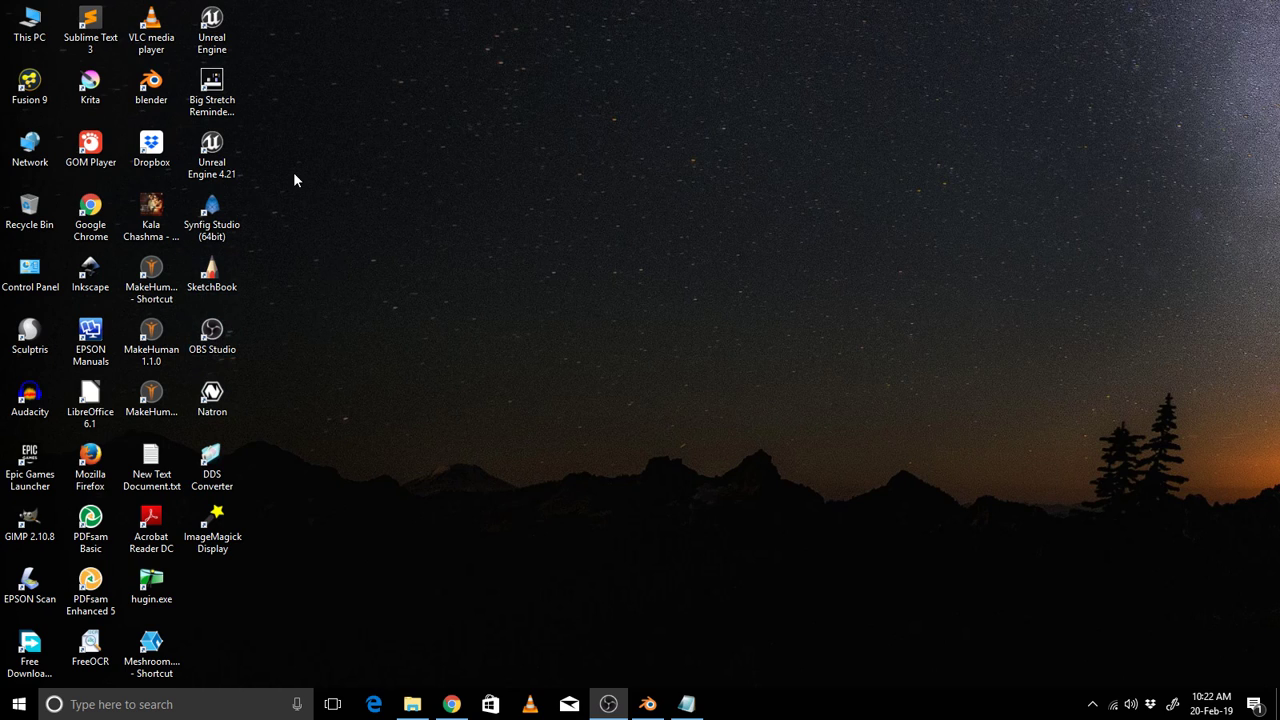
double_click(90, 272)
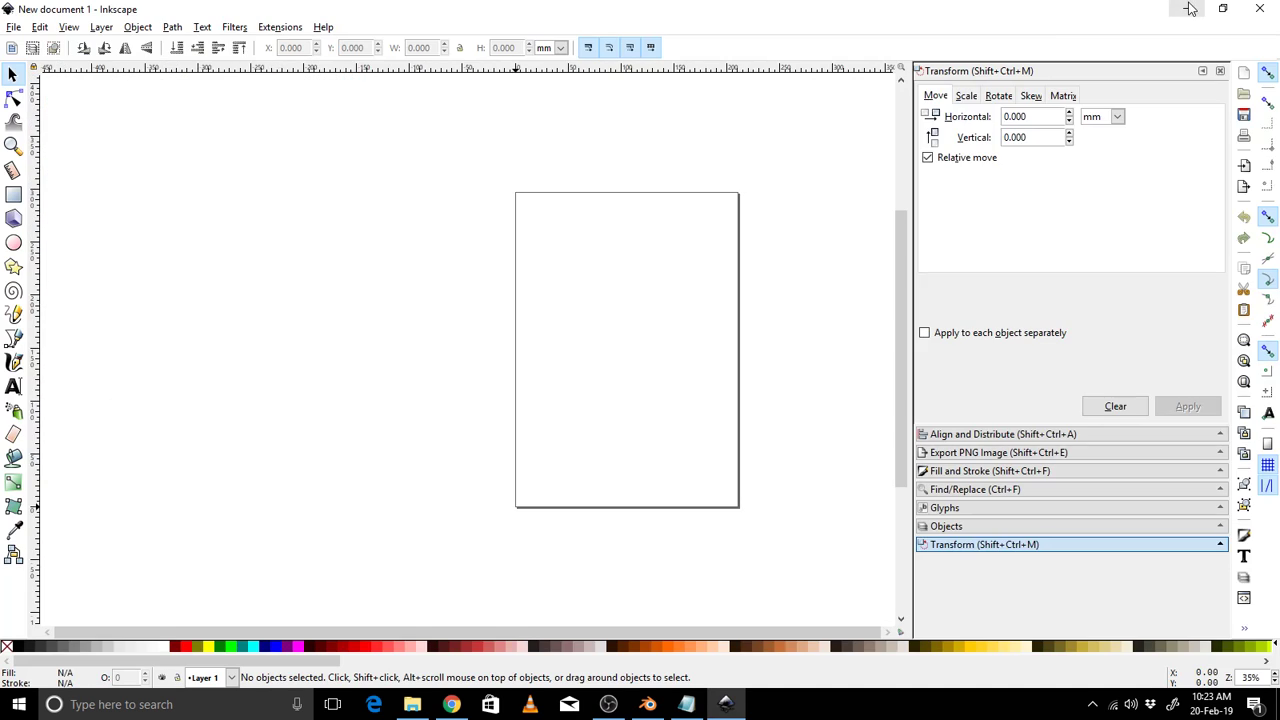
click(1190, 8)
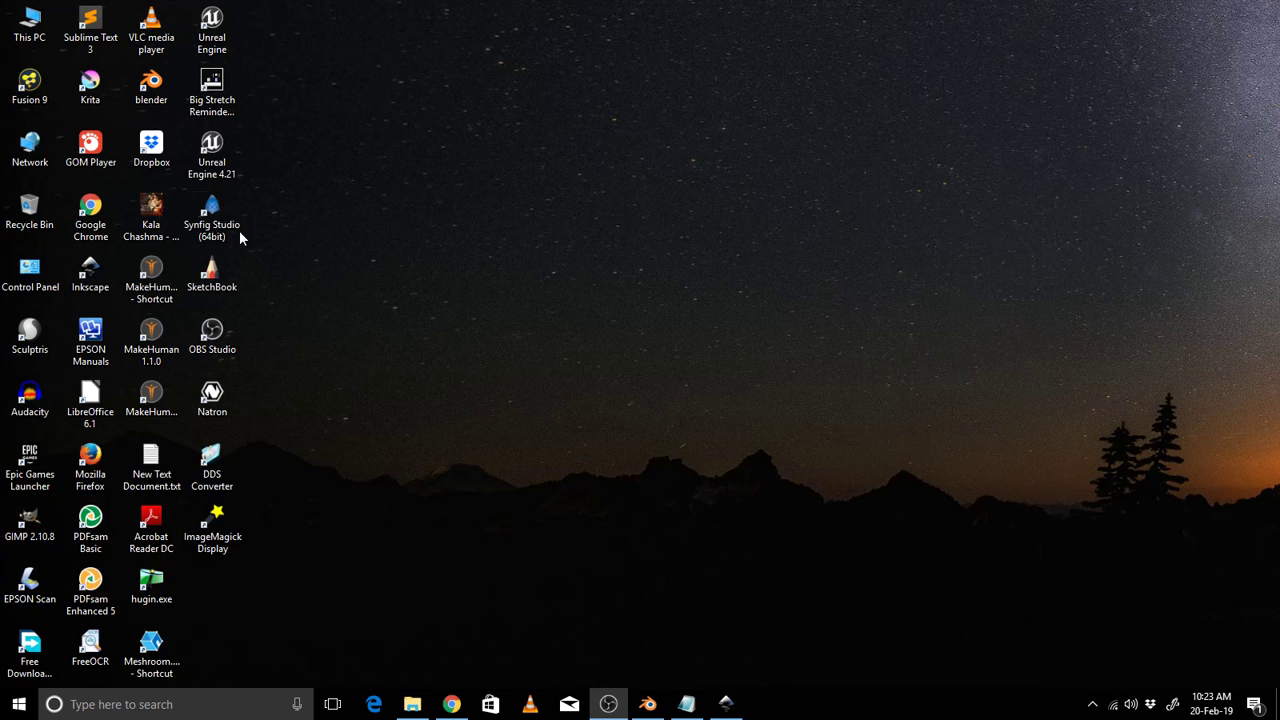
double_click(220, 152)
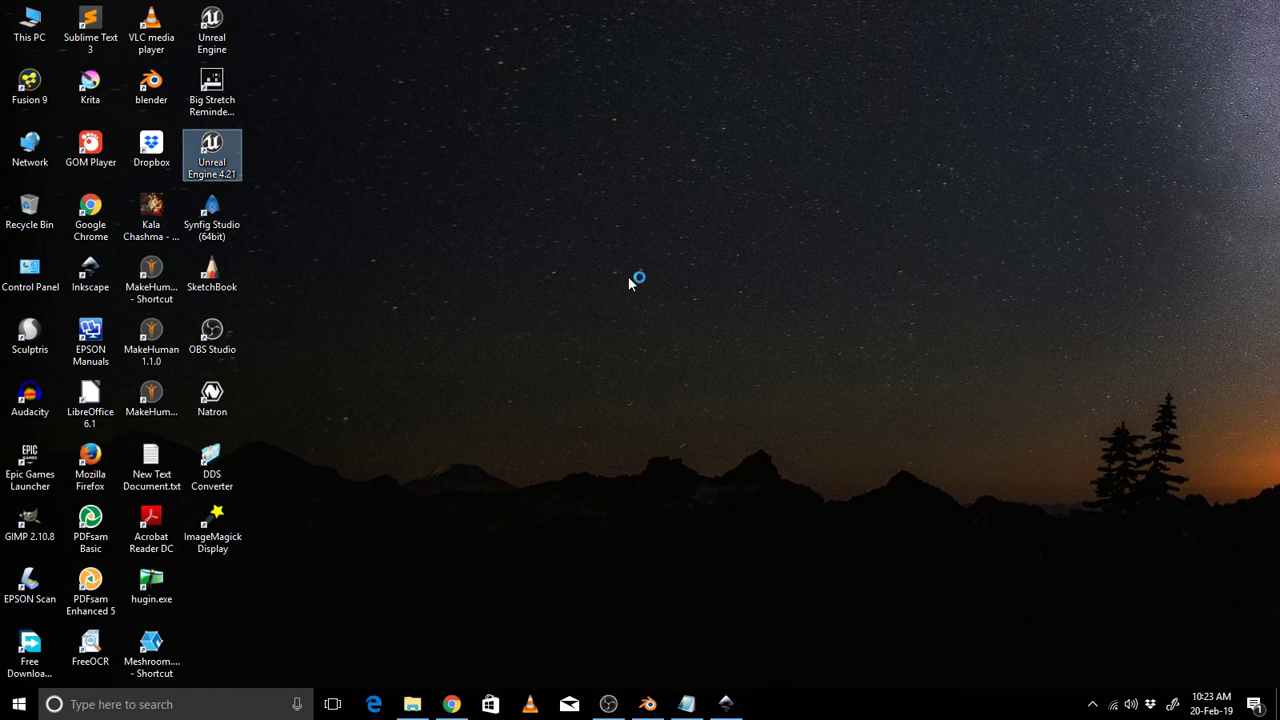
Switch to Inkscape and open the recently used drawing VRWalls.svg.
click(726, 704)
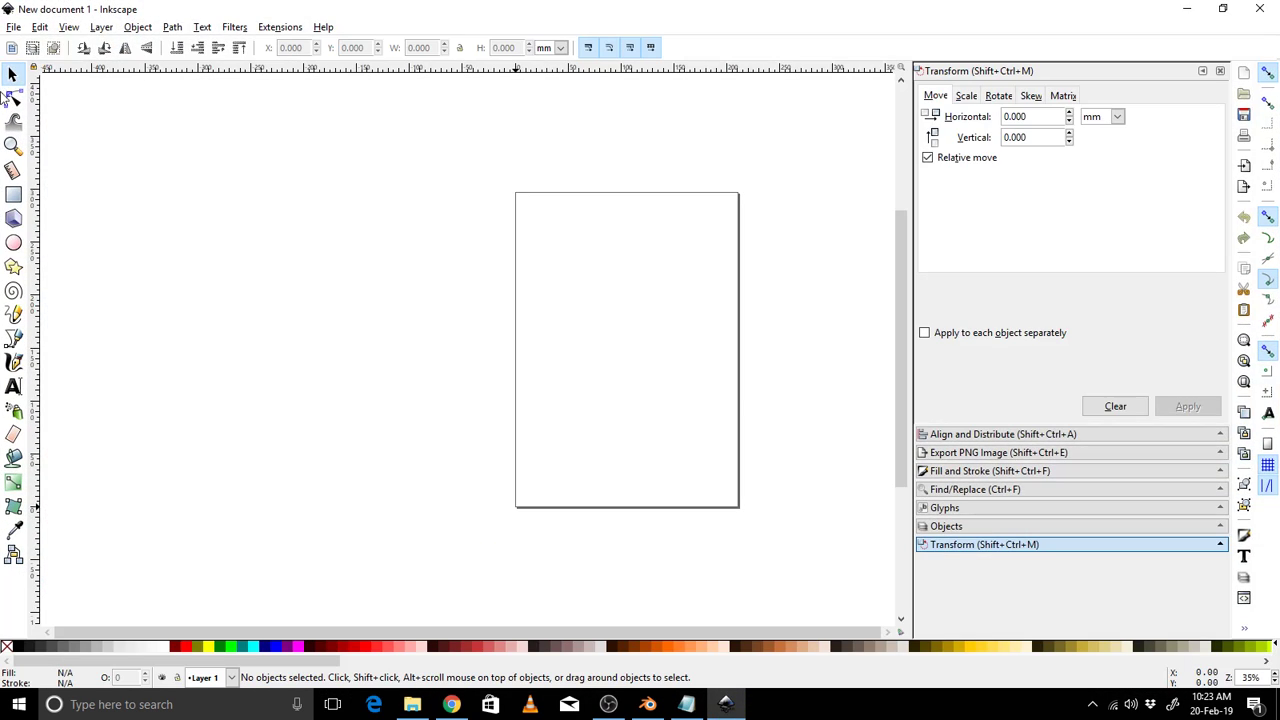
click(14, 27)
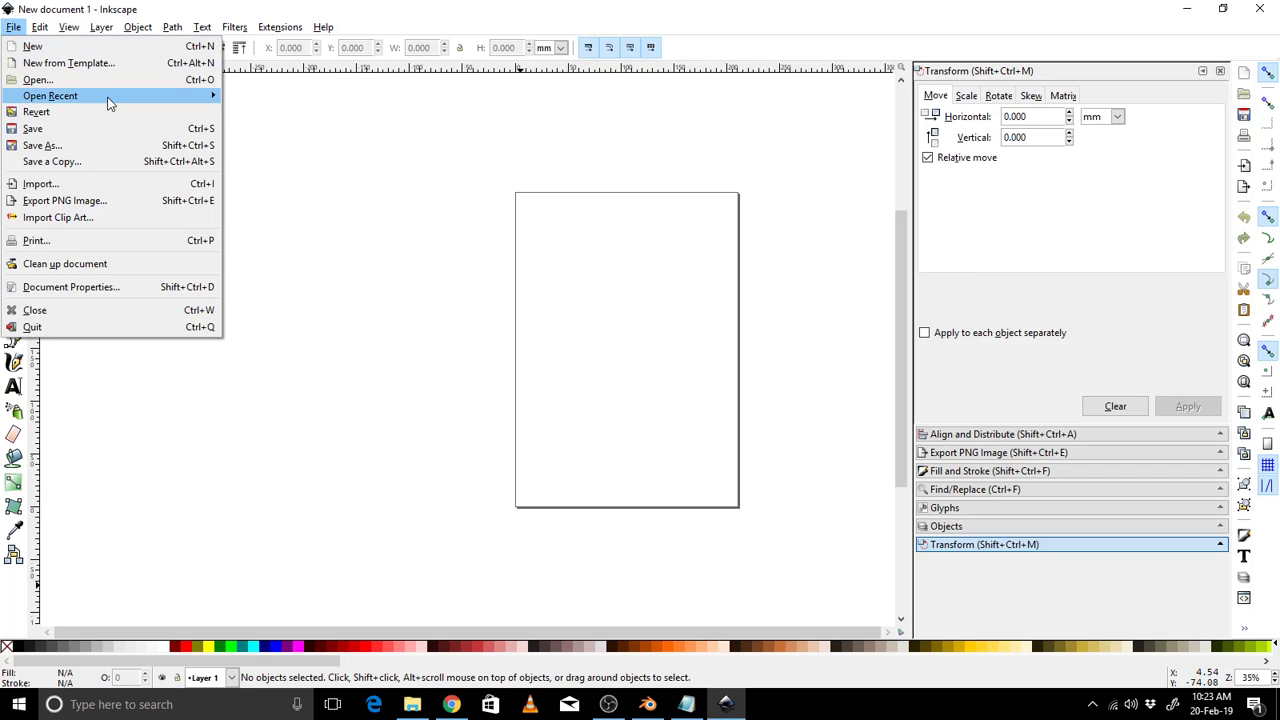
mouse_move(109, 101)
click(262, 97)
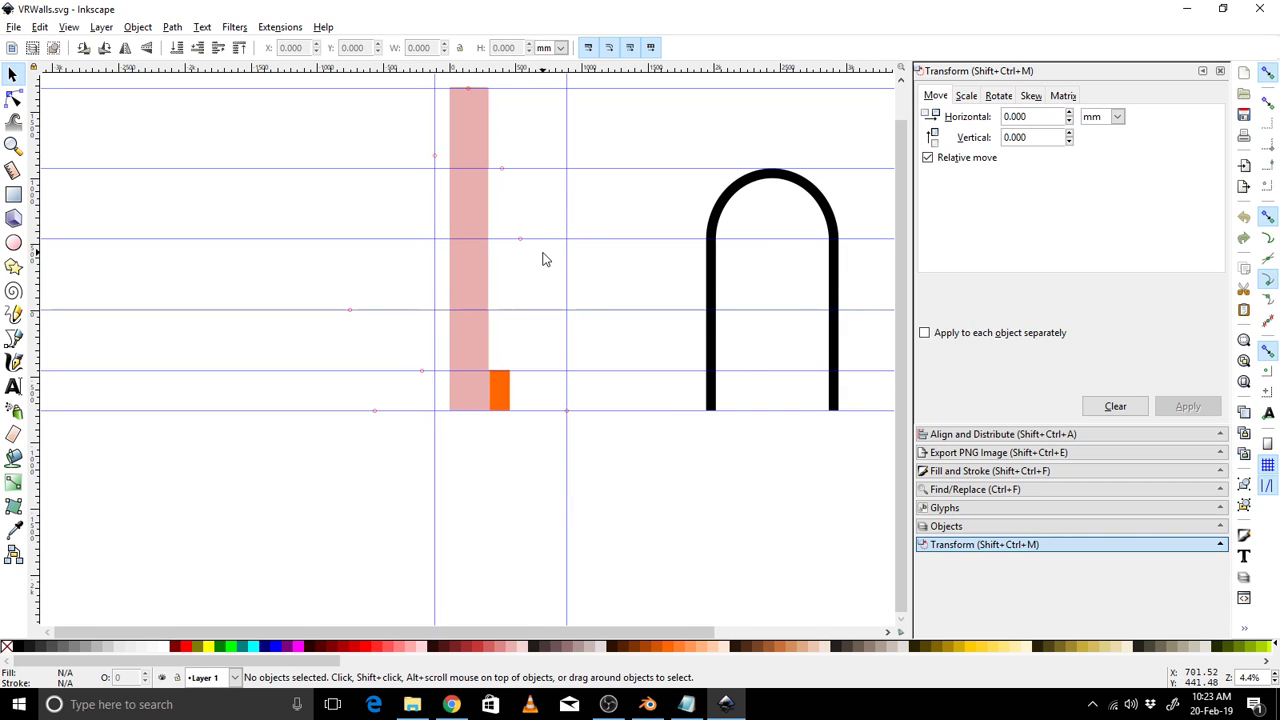
Compare the wall and arch shapes in the Inkscape drawing with the imported curves in Blender.
ctrl+scroll(543, 258, down, 2)
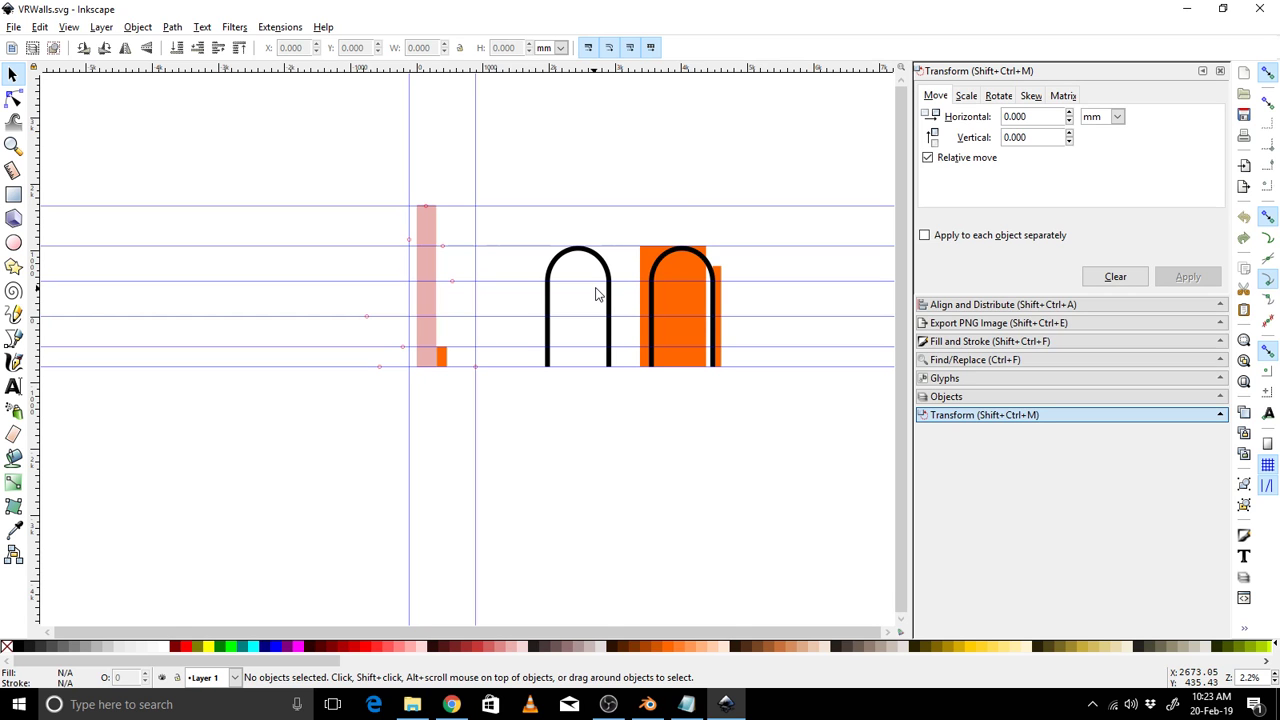
click(647, 704)
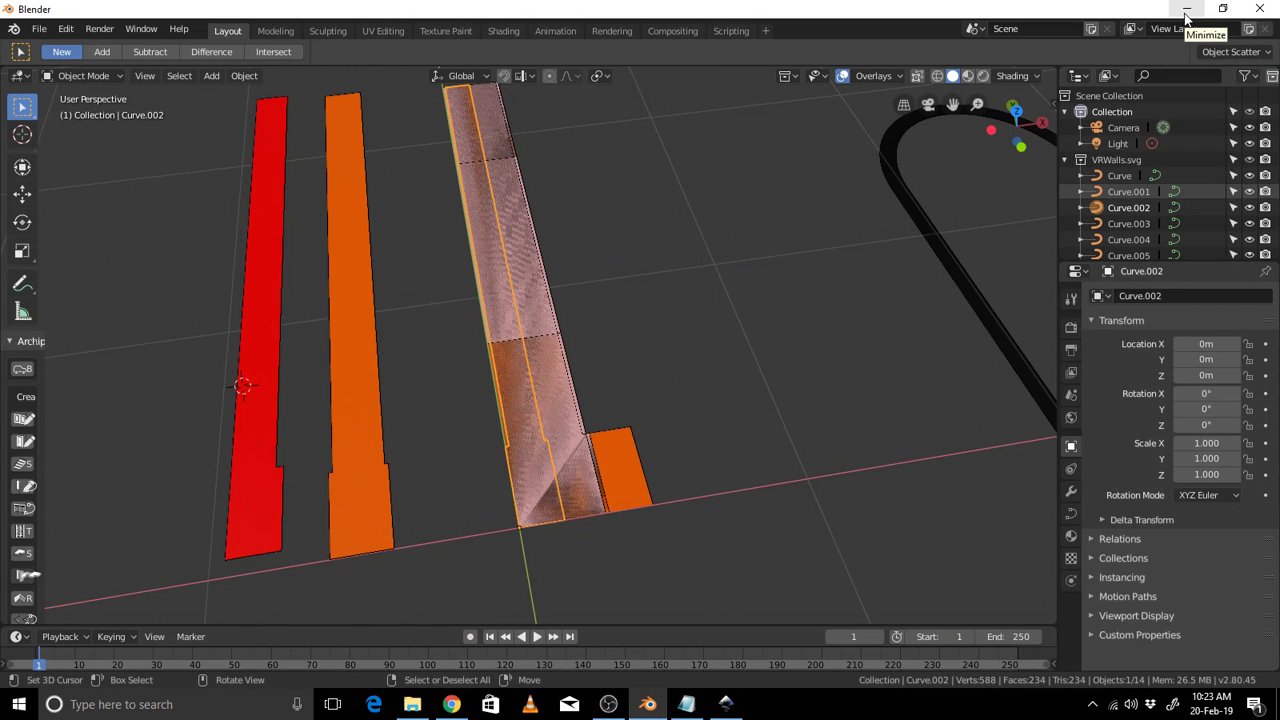
click(1186, 12)
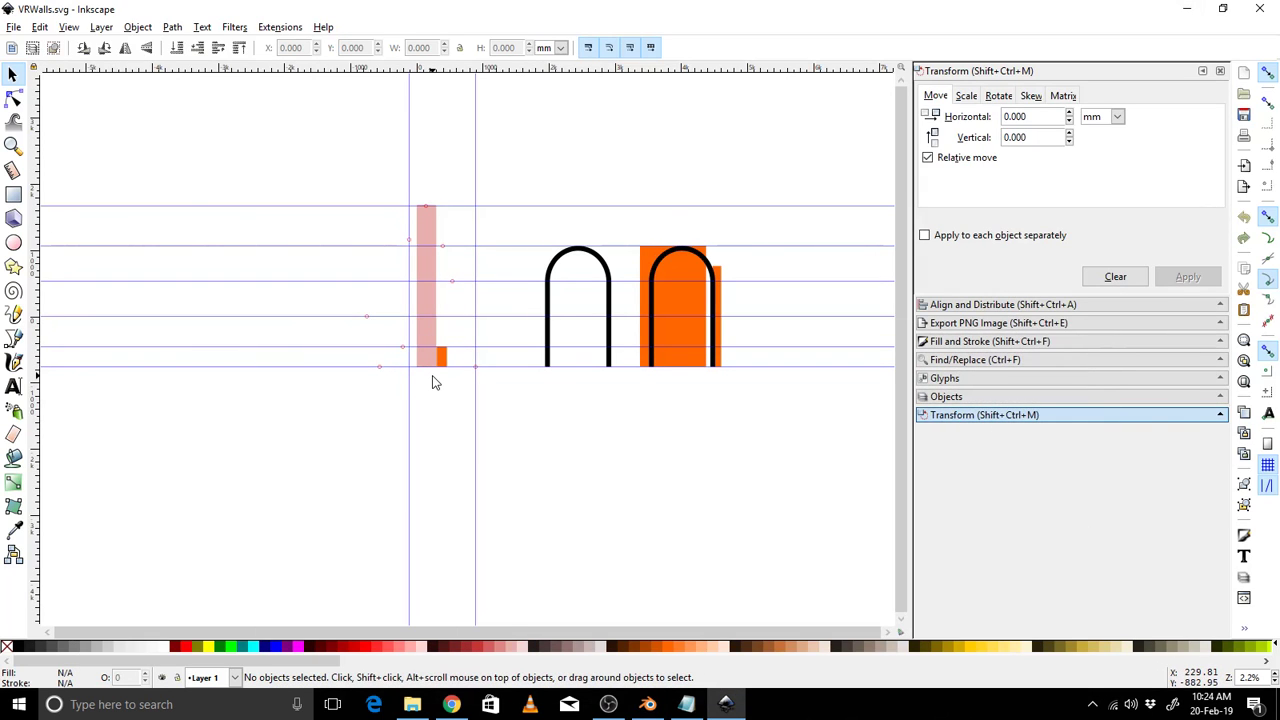
Select the tall pink wall profile and switch its position and size units to px.
ctrl+scroll(434, 380, up, 3)
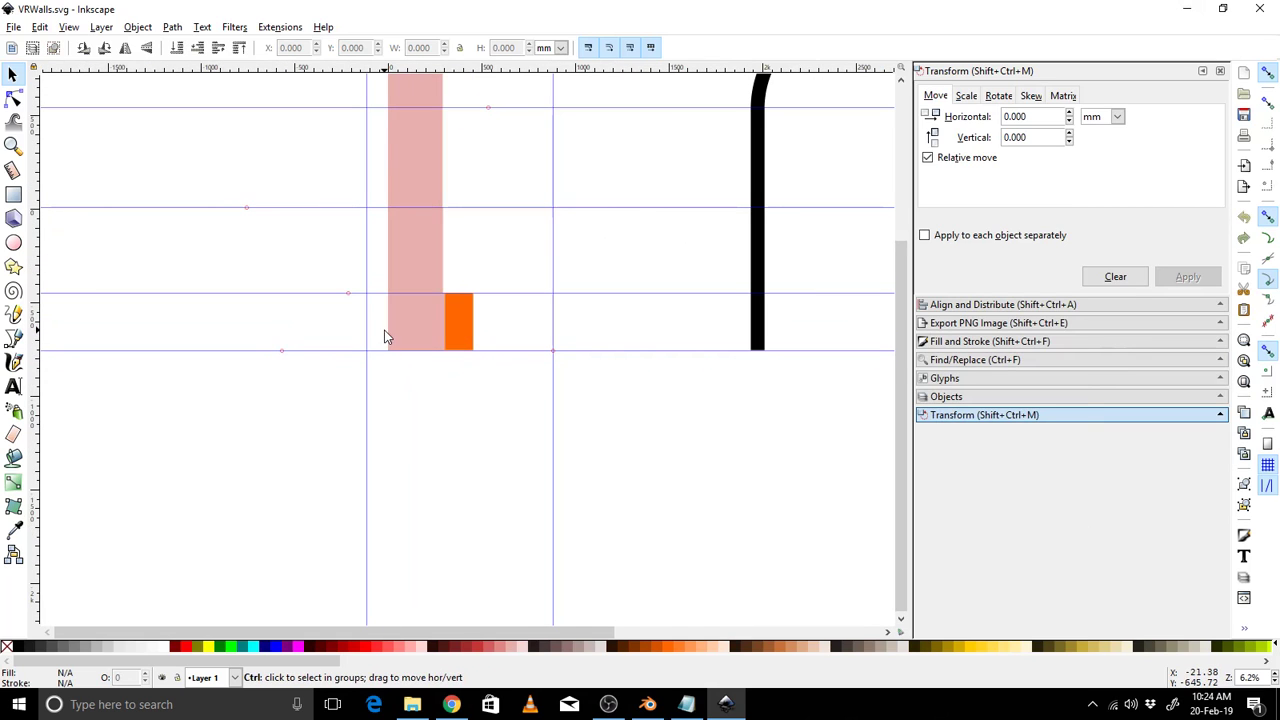
ctrl+scroll(386, 340, up, 3)
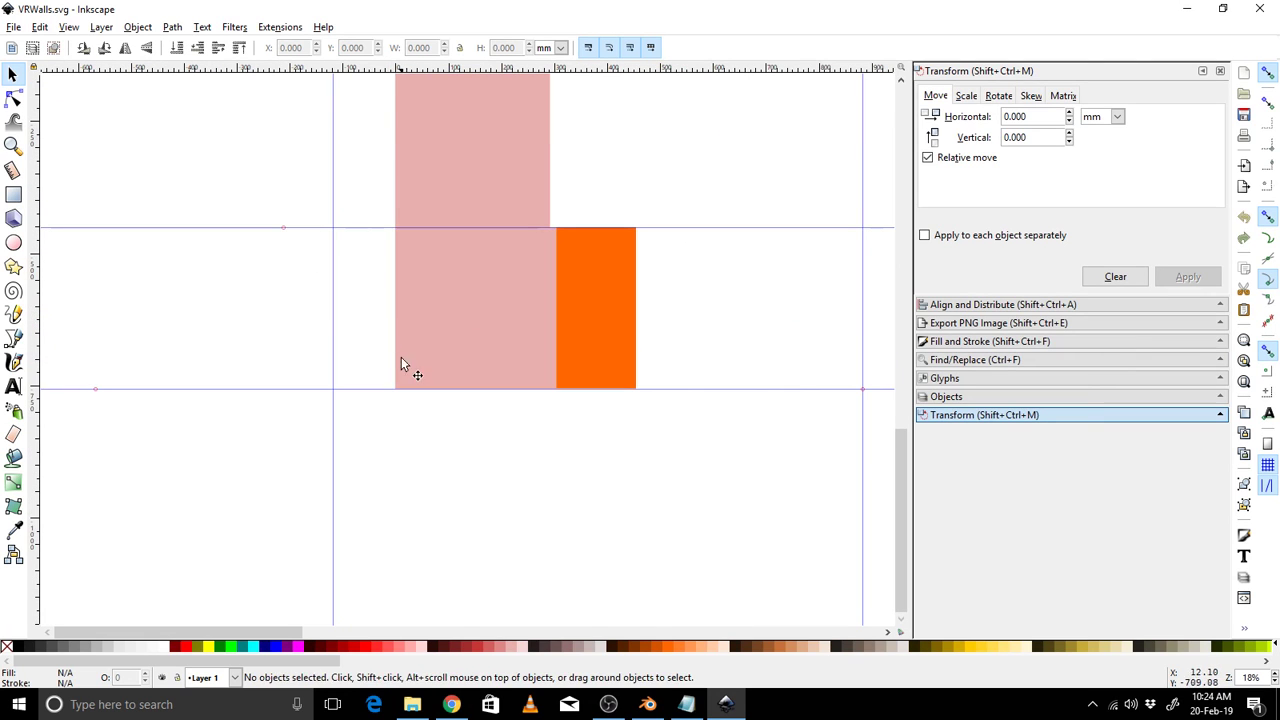
click(520, 313)
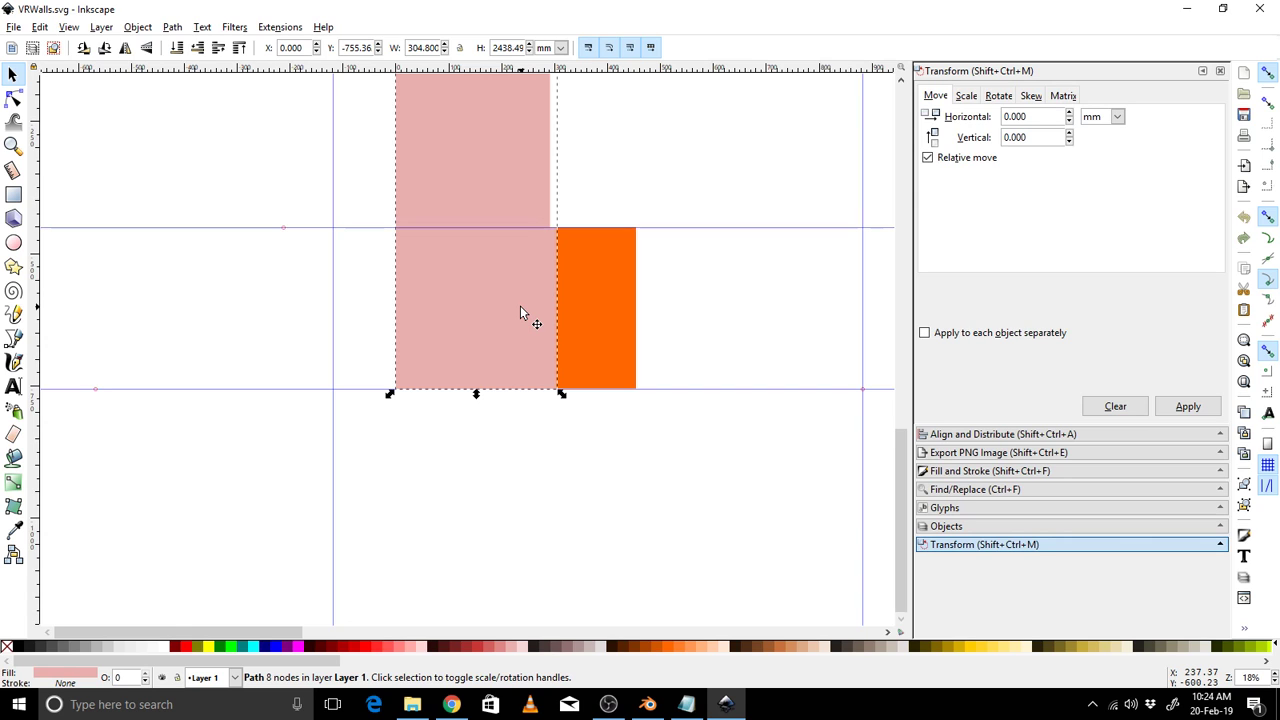
ctrl+scroll(520, 313, down, 4)
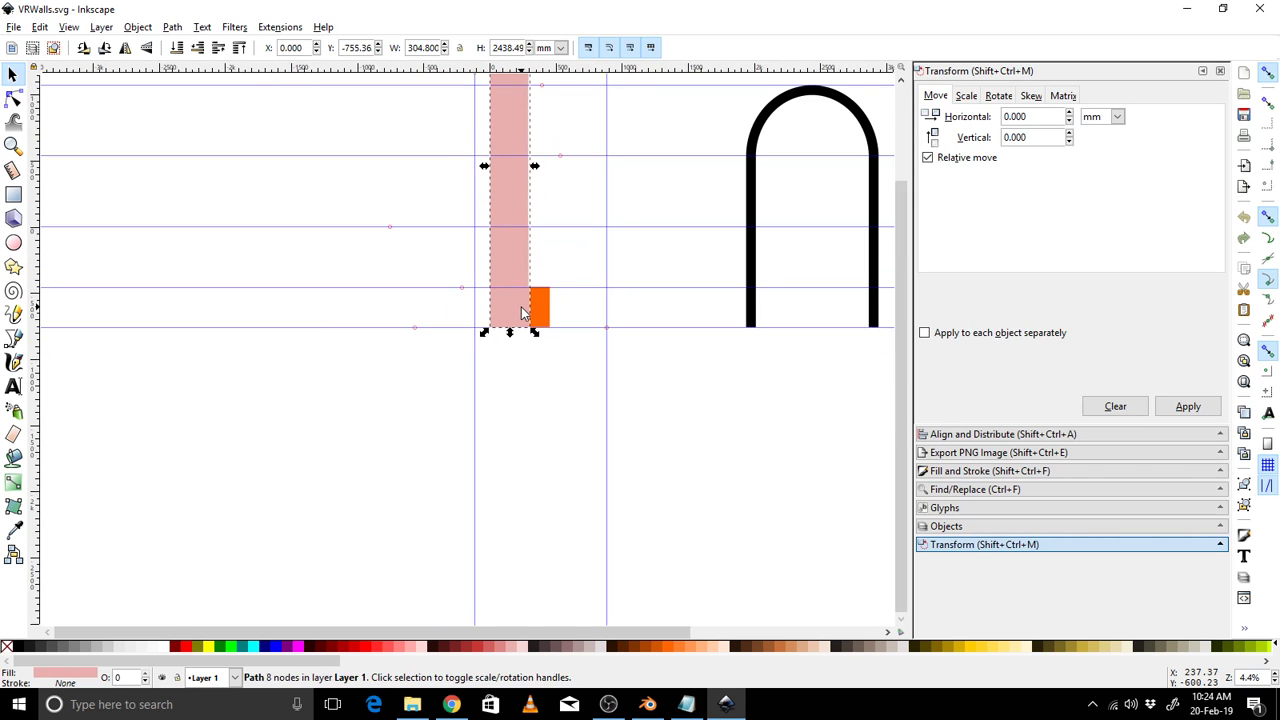
click(561, 47)
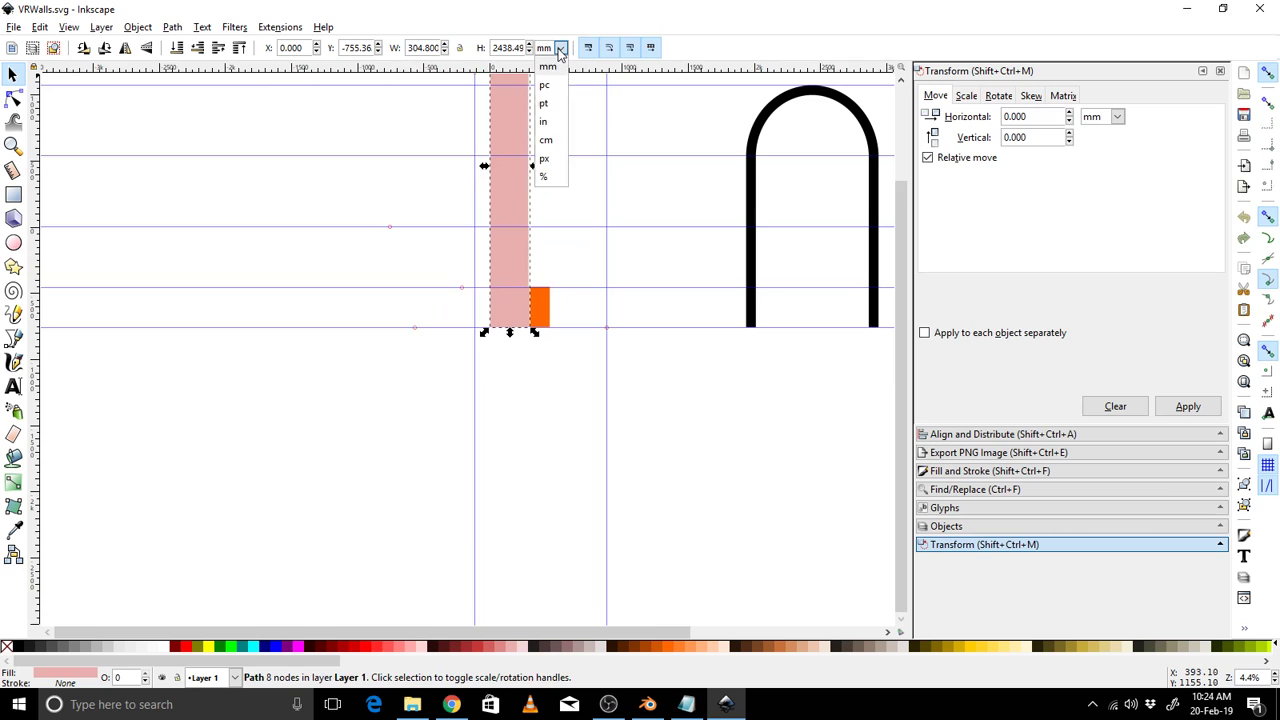
click(545, 159)
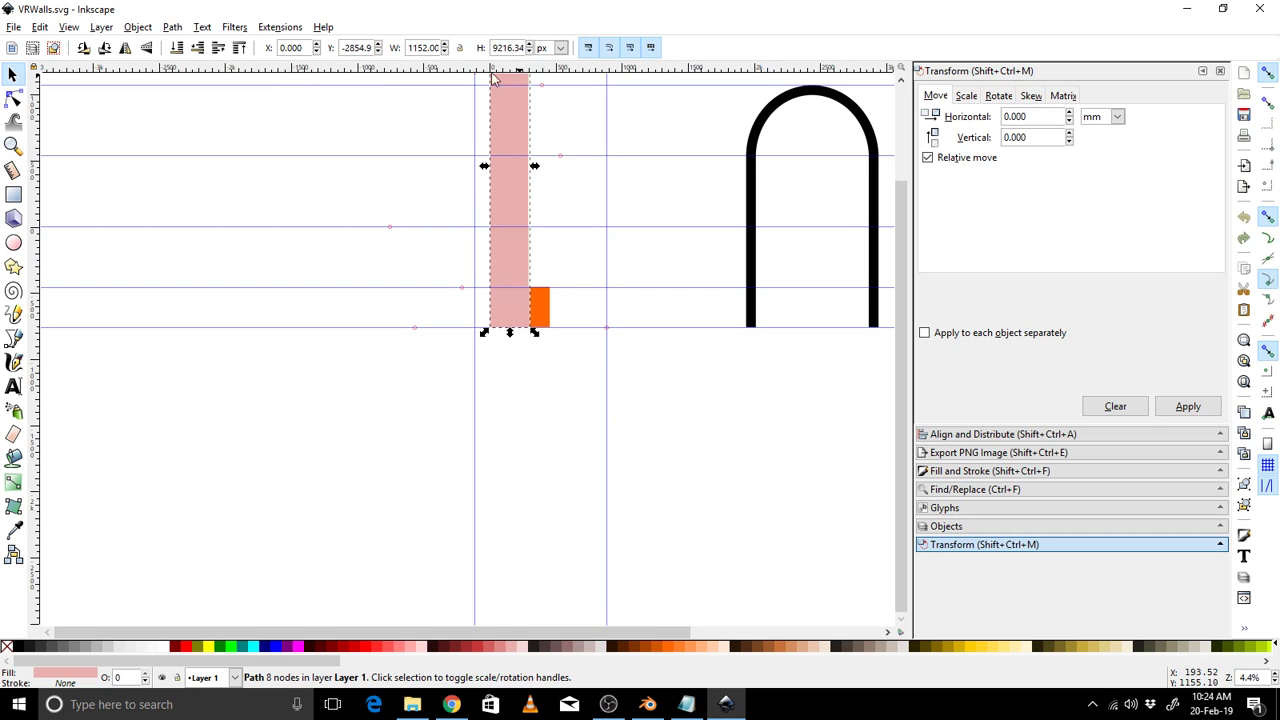
Examine the X and Y position values of the pink wall profile.
double_click(285, 48)
double_click(360, 48)
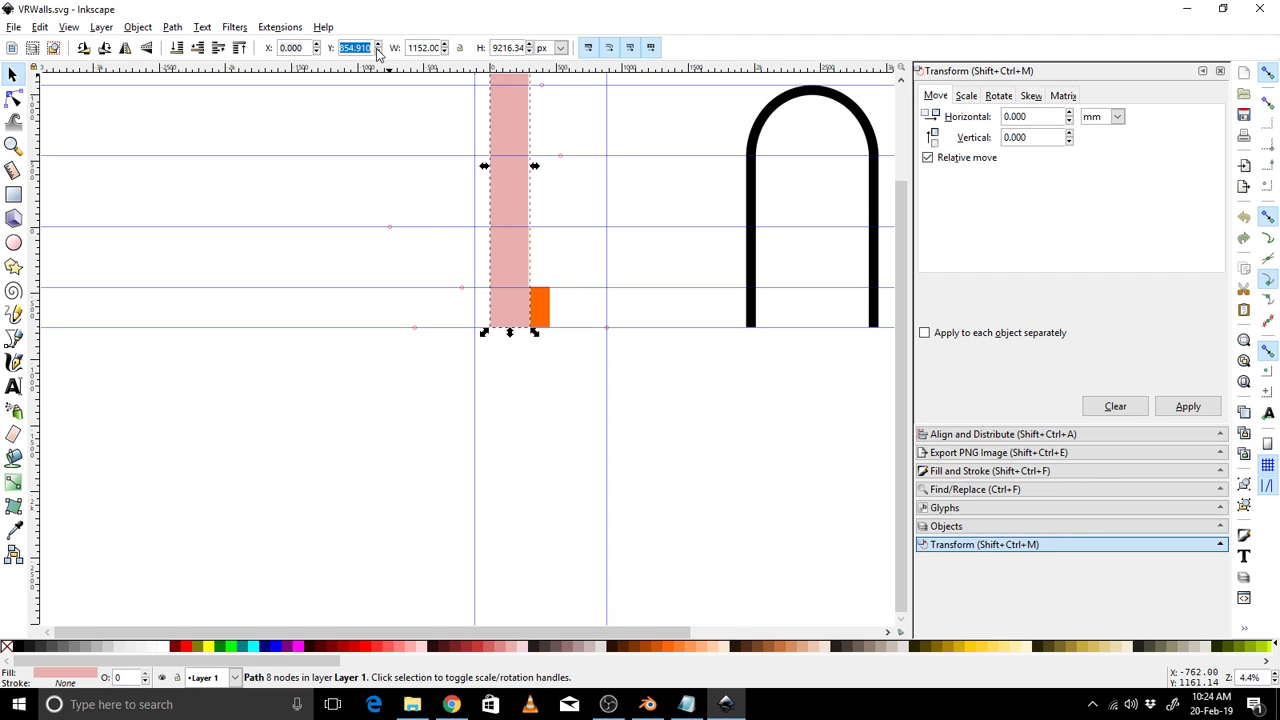
click(371, 49)
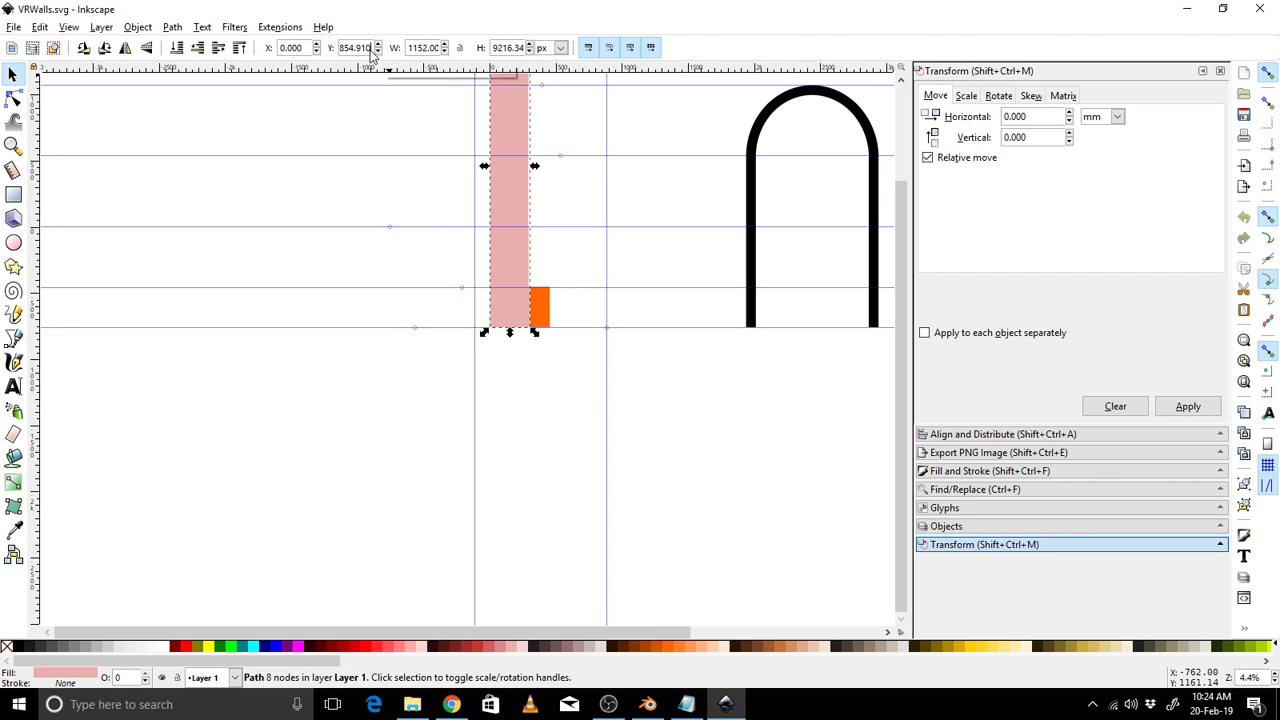
drag(372, 48, 325, 46)
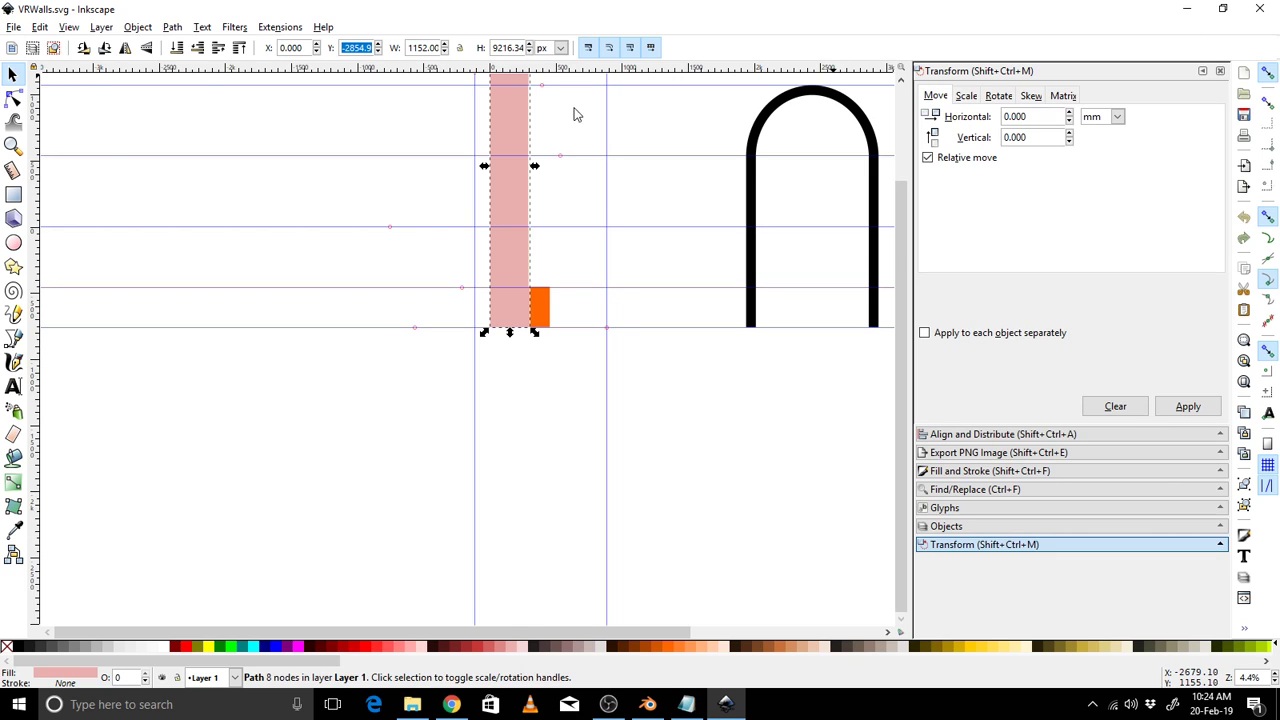
Create a new document and draw a closed, curved freeform shape of seven nodes with the Bezier pen.
click(16, 28)
click(29, 46)
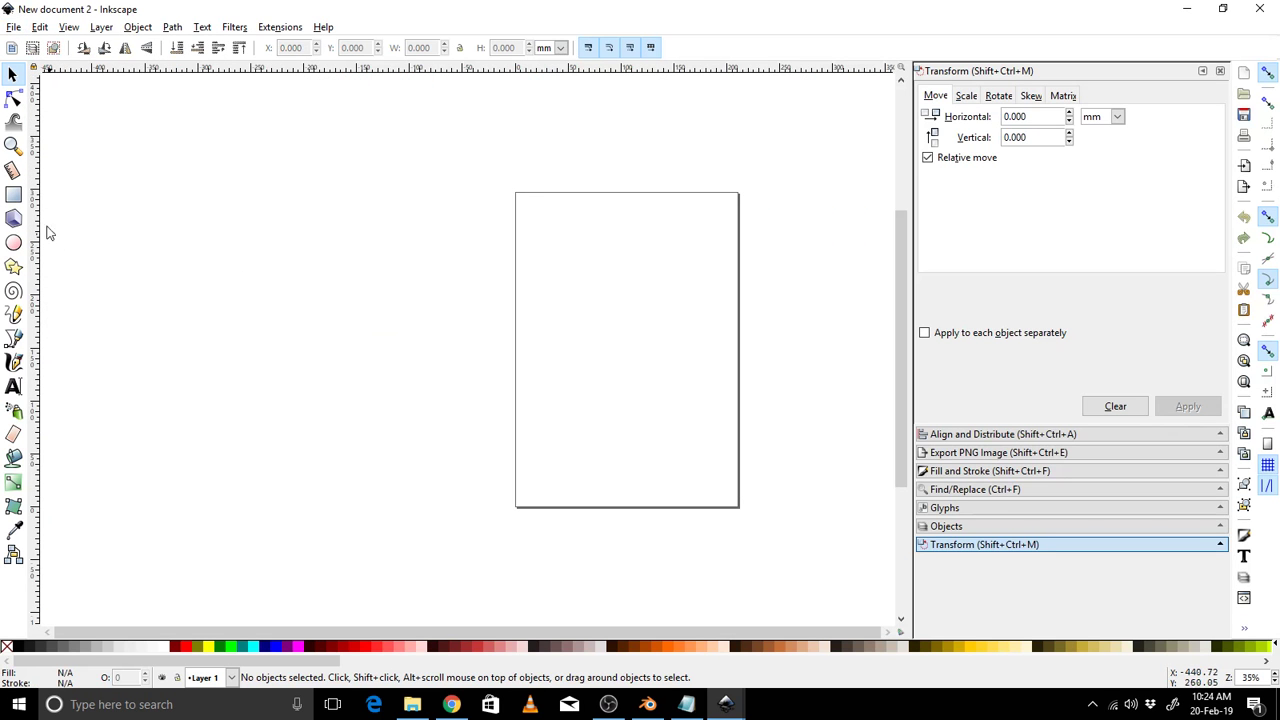
click(14, 340)
click(558, 286)
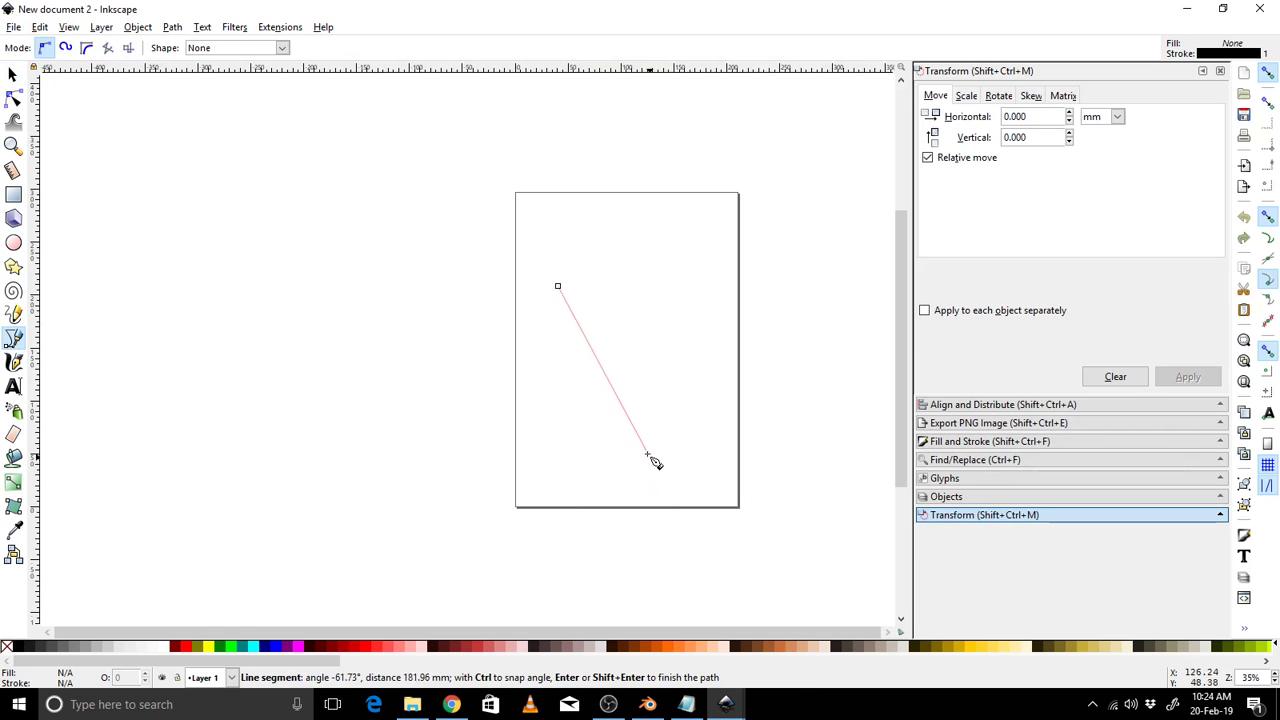
drag(680, 387, 659, 508)
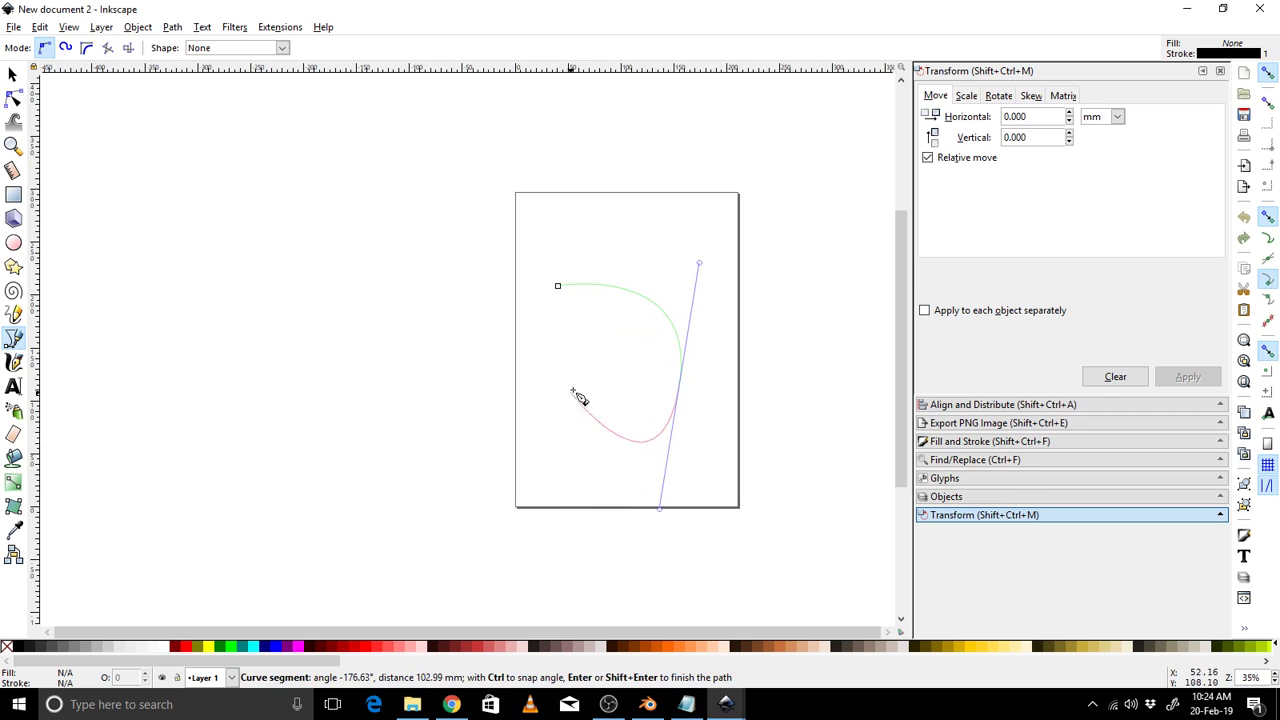
click(618, 362)
drag(541, 400, 563, 493)
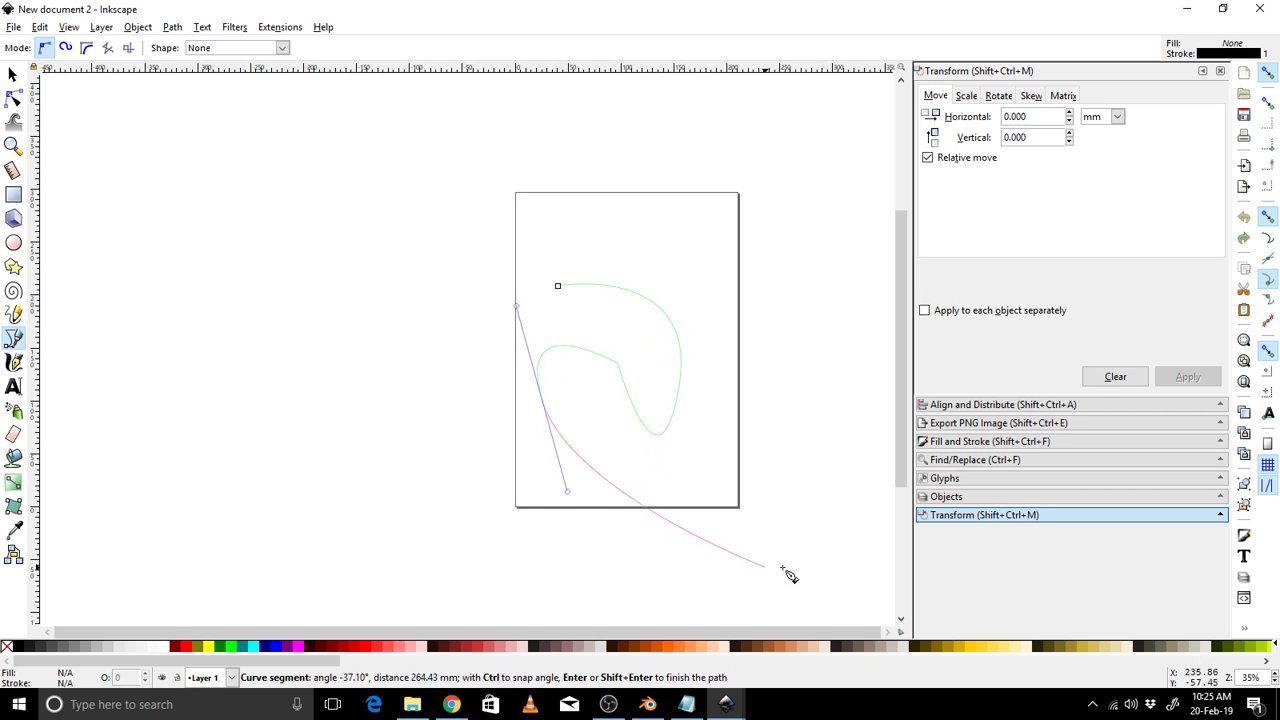
drag(806, 470, 832, 231)
drag(676, 198, 647, 246)
click(558, 287)
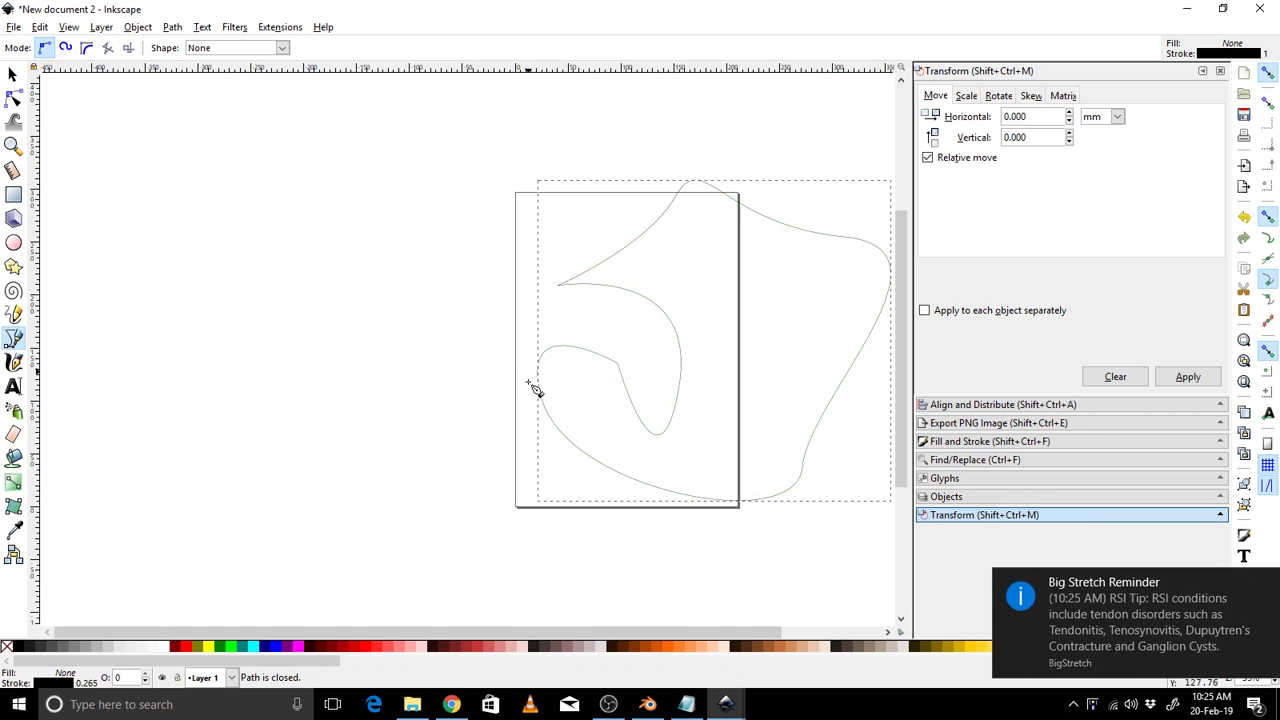
Fill the freeform shape with orange and set its X position to 0 mm.
click(665, 646)
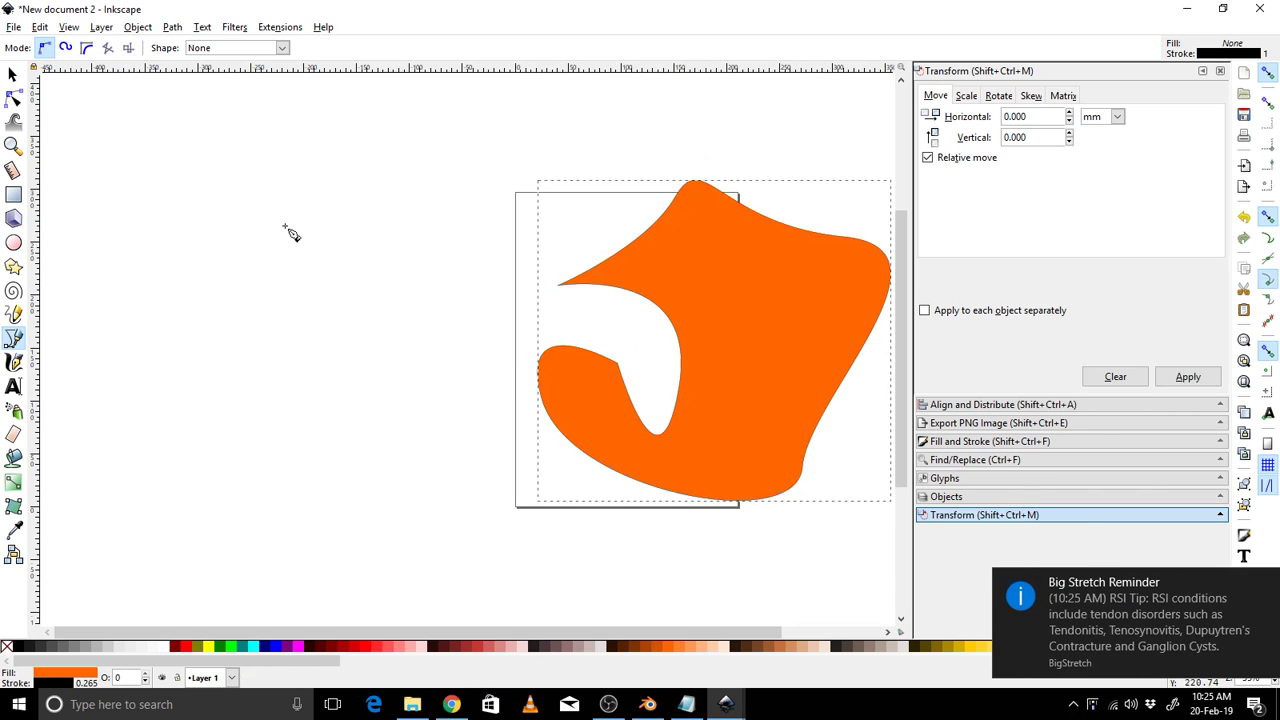
click(13, 74)
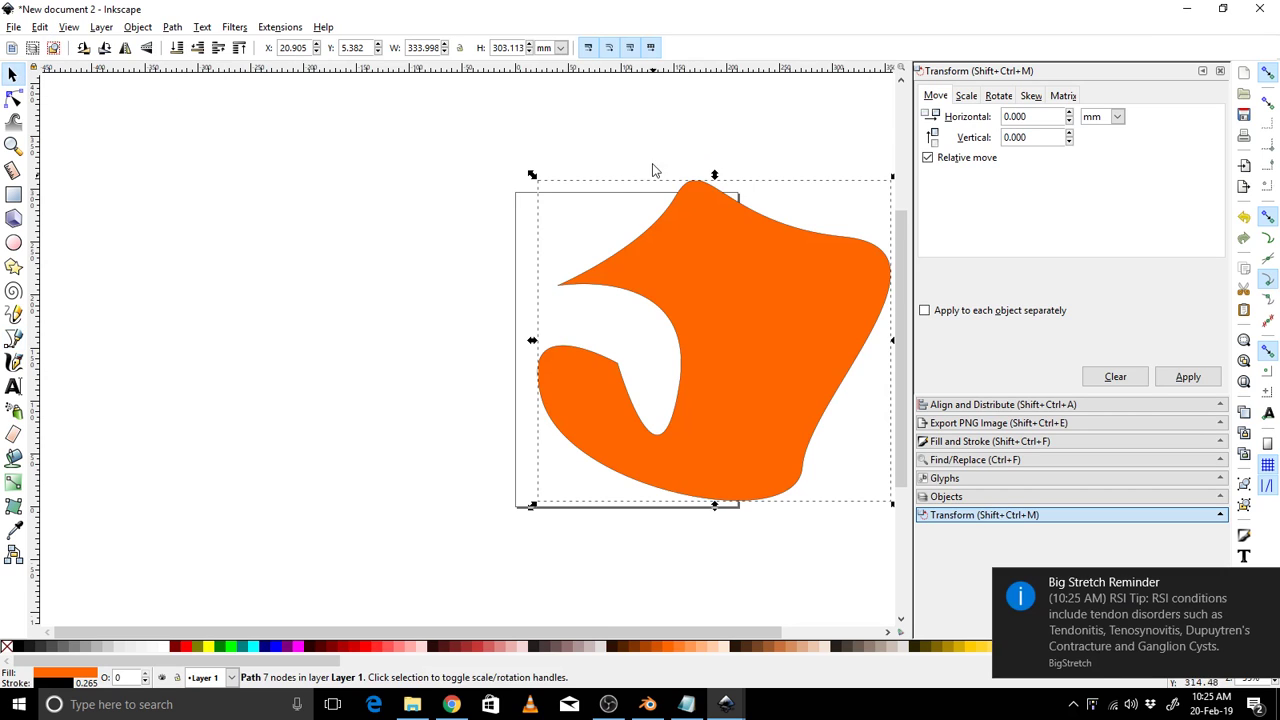
click(280, 50)
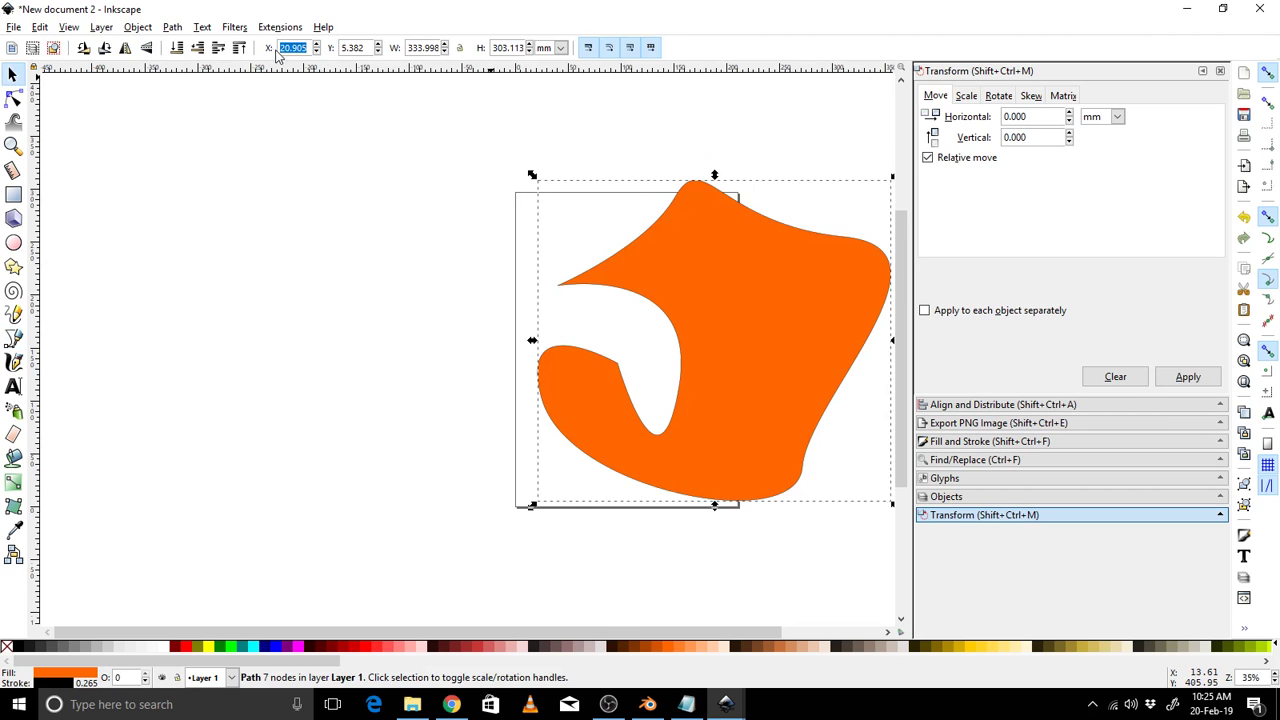
text(0)
key(Return)
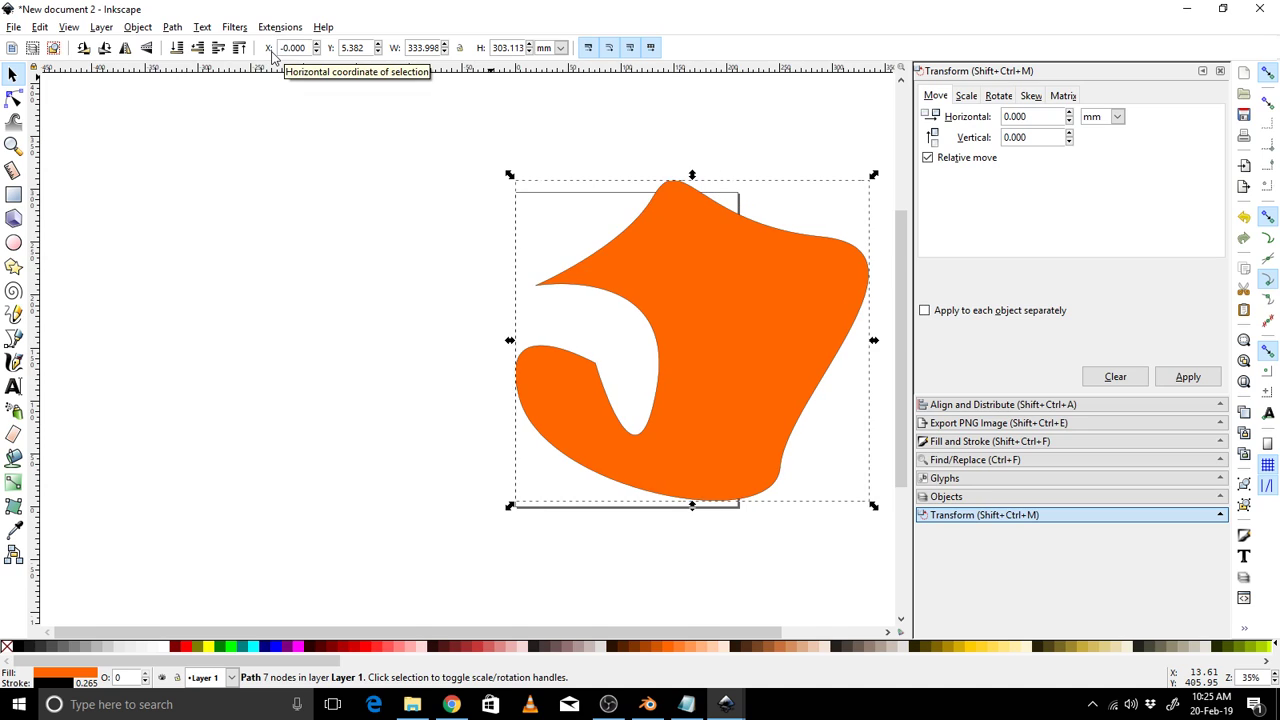
Switch the shape's units to px and set its Y position to -2854.910.
click(561, 50)
click(558, 161)
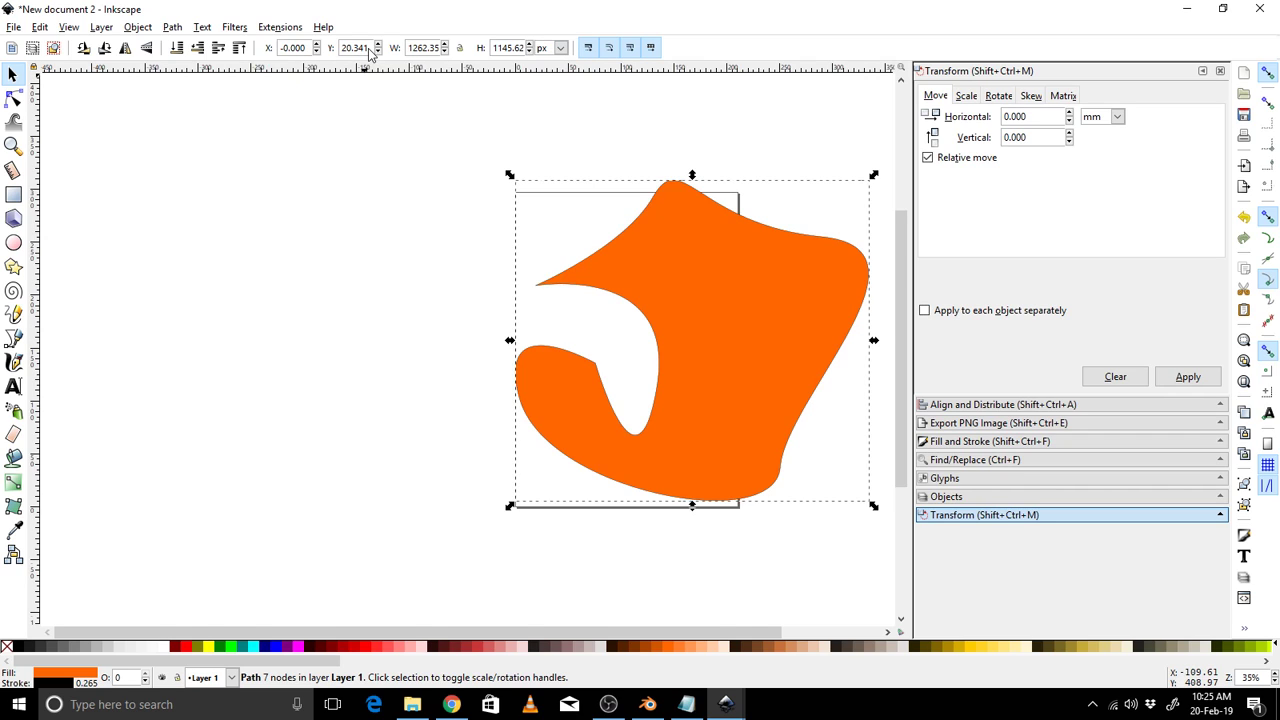
drag(368, 52, 322, 53)
text(-)
text(854.910)
key(Return)
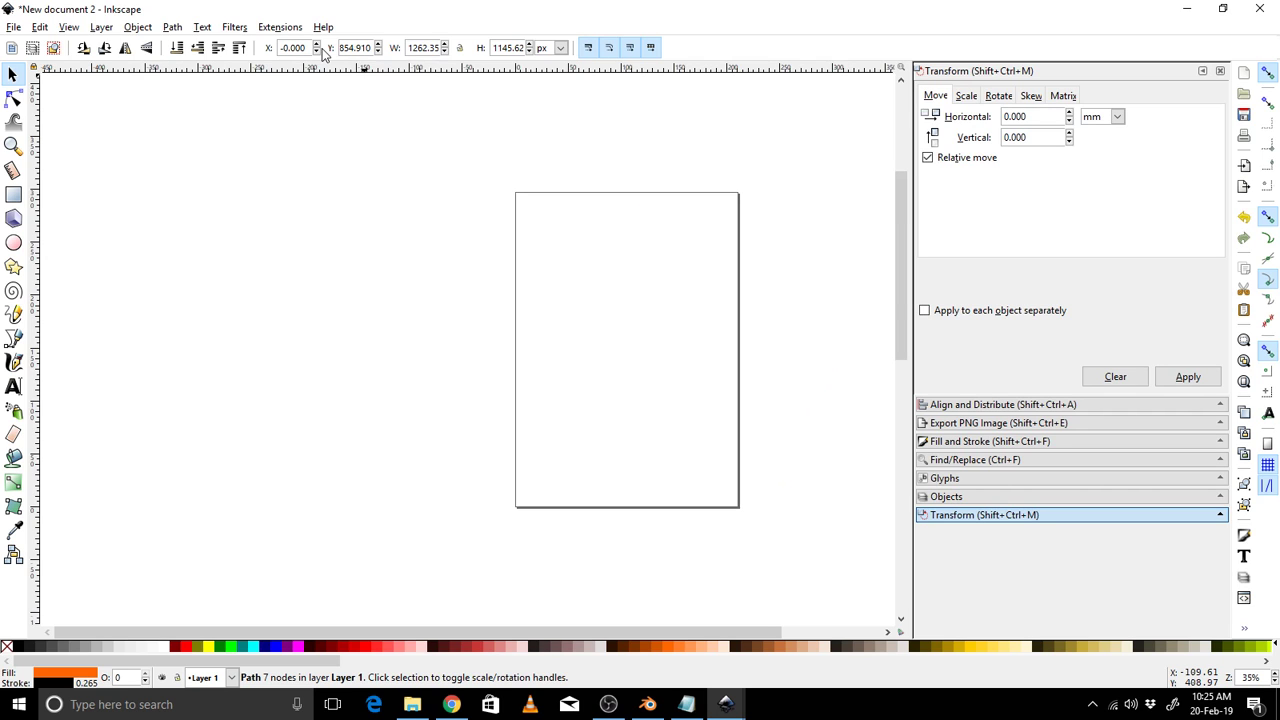
Place a vertical guide at 0 mm along the shape's left edge and a horizontal guide along its bottom edge.
ctrl+scroll(571, 377, down, 4)
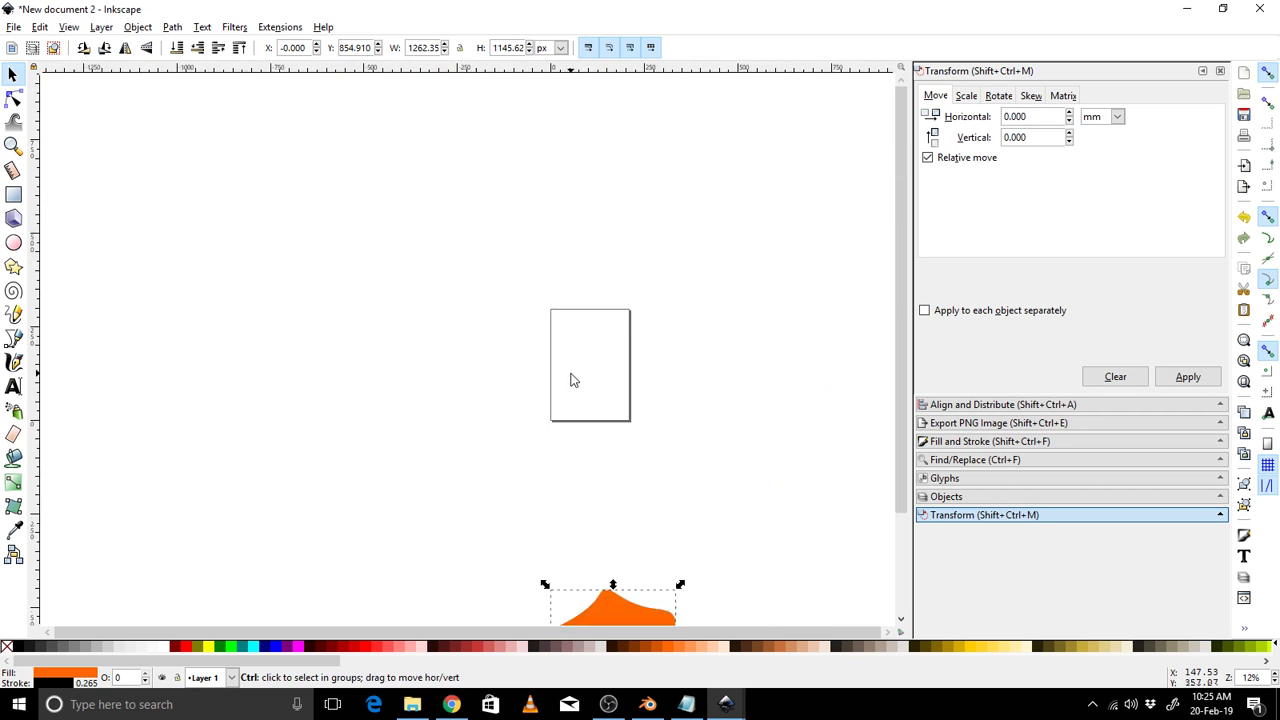
middle_drag(573, 498, 603, 289)
ctrl+scroll(668, 485, up, 4)
ctrl+scroll(670, 473, up, 1)
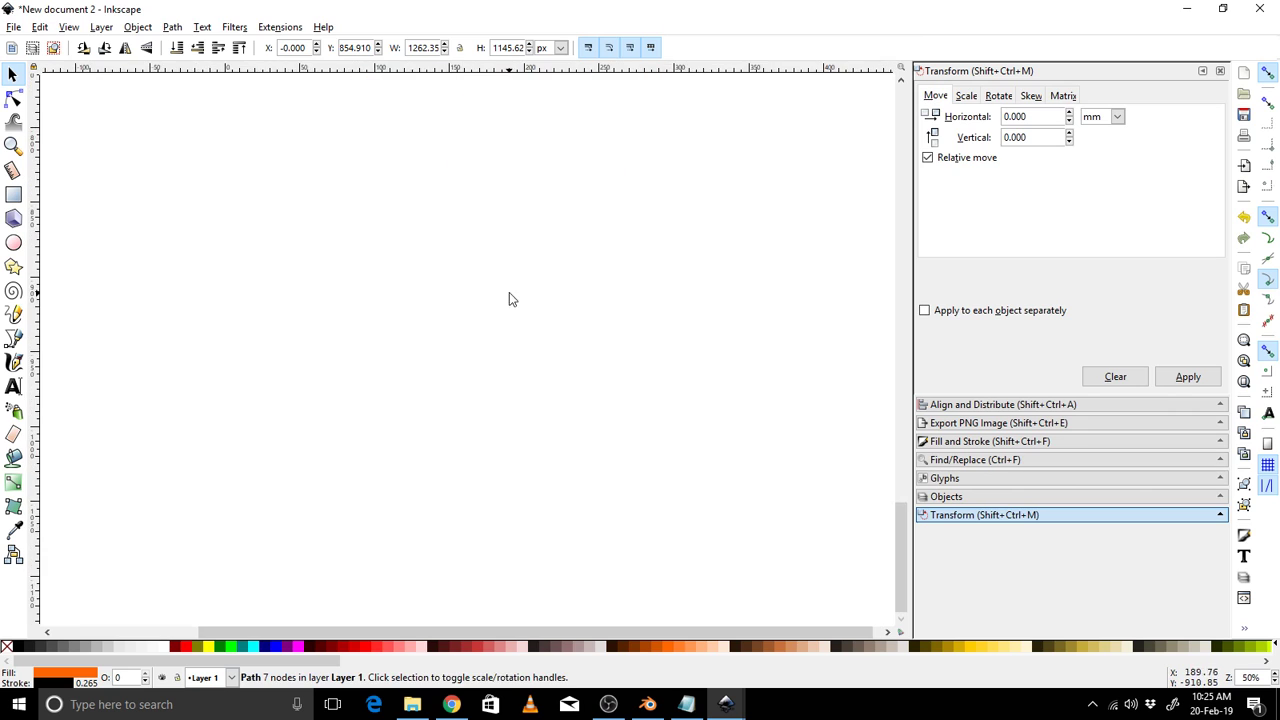
middle_drag(421, 126, 541, 386)
ctrl+scroll(468, 279, down, 2)
middle_drag(508, 205, 536, 275)
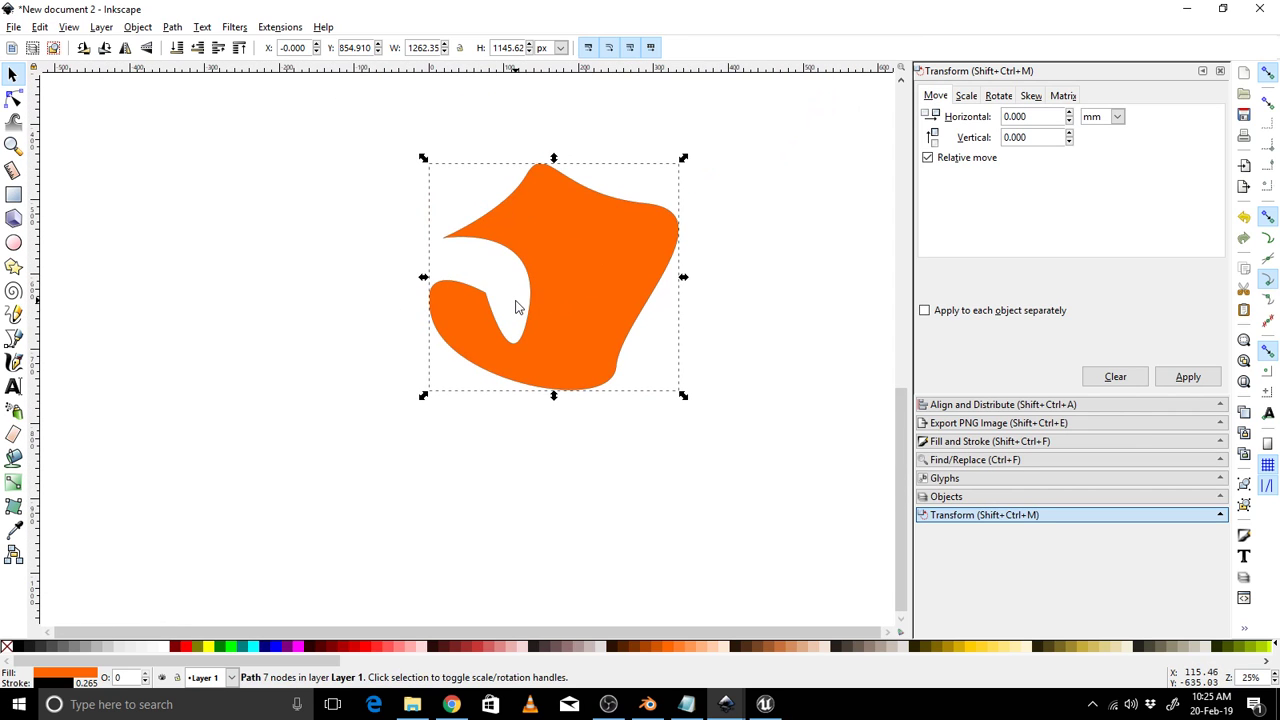
drag(40, 300, 430, 300)
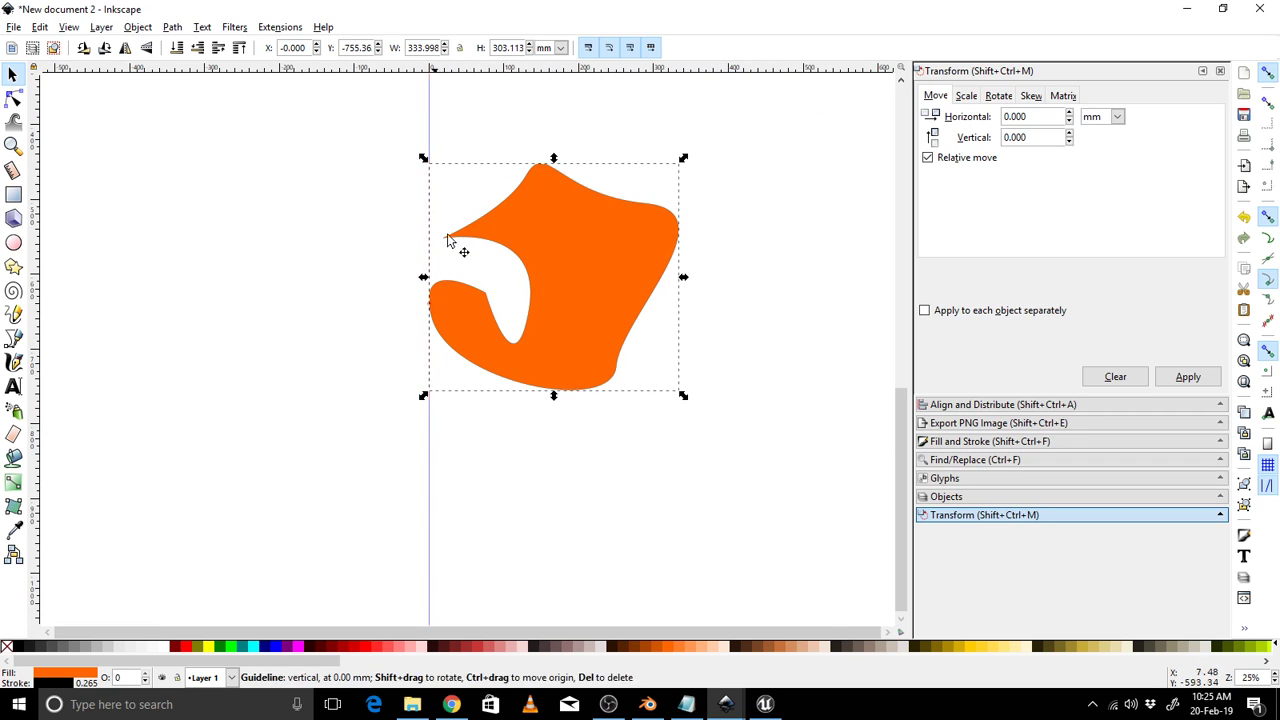
drag(570, 68, 551, 392)
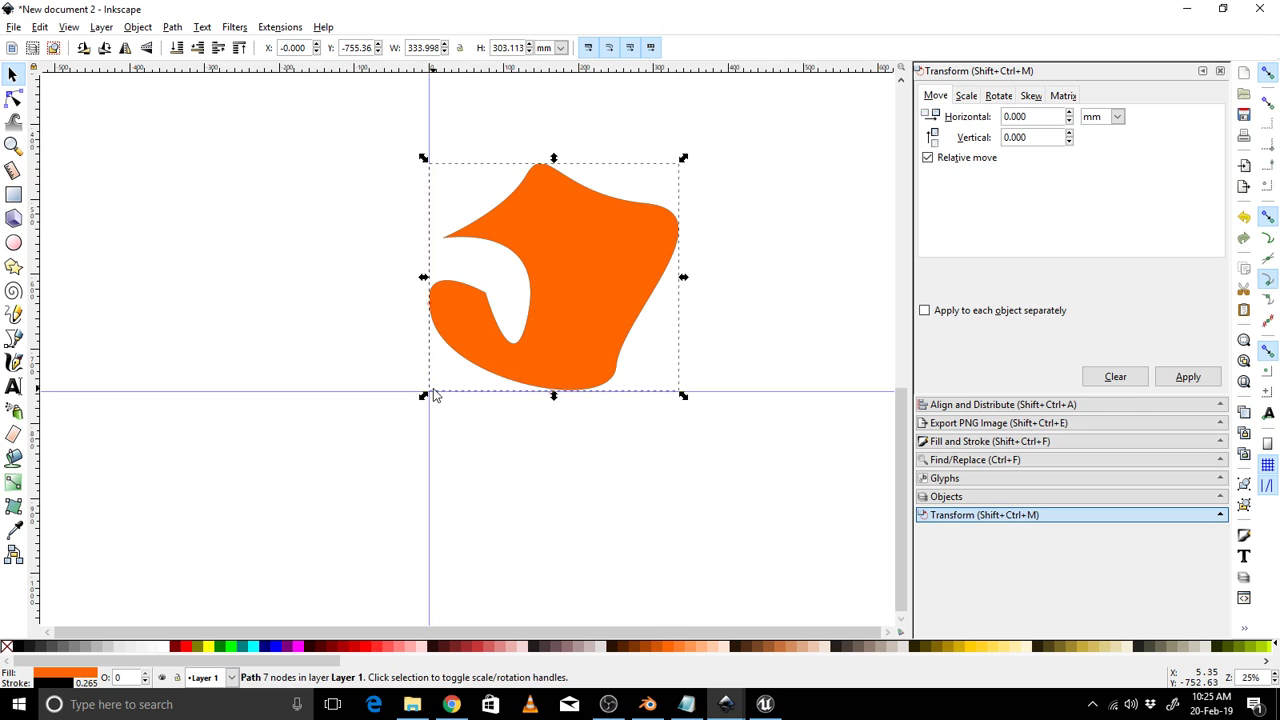
Switch the orange shape's position and size units back to px.
click(491, 363)
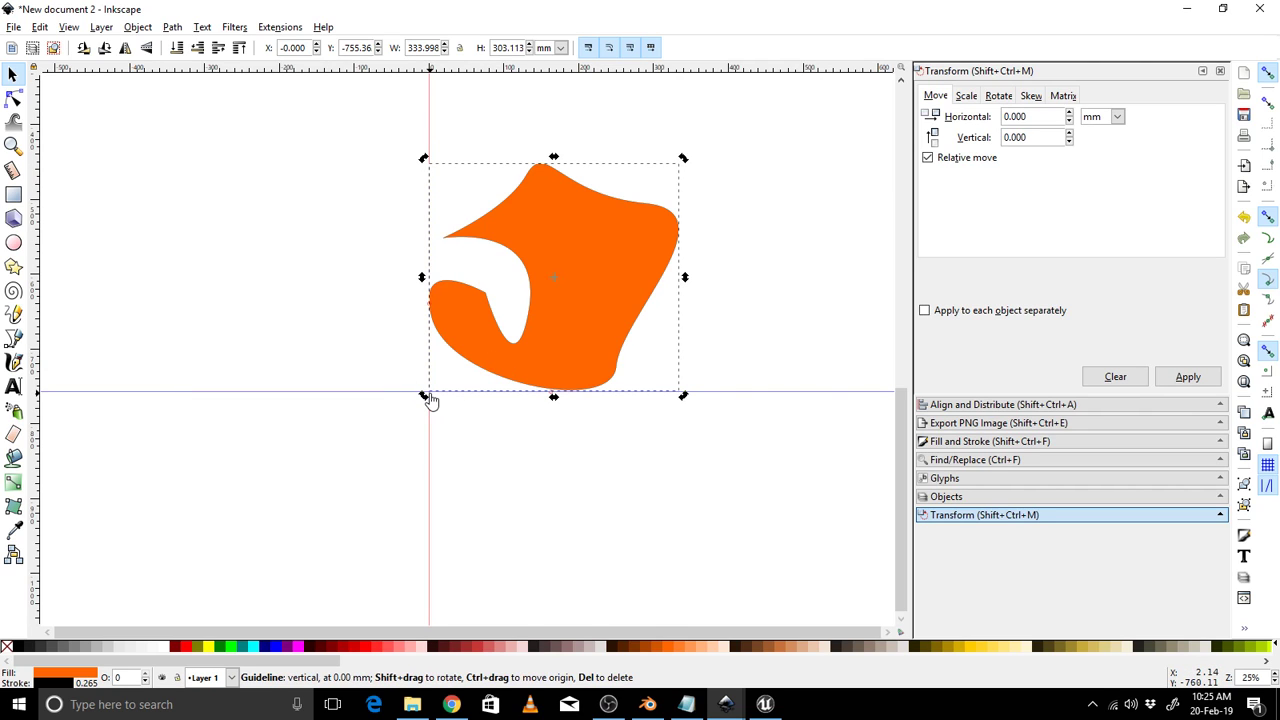
click(560, 47)
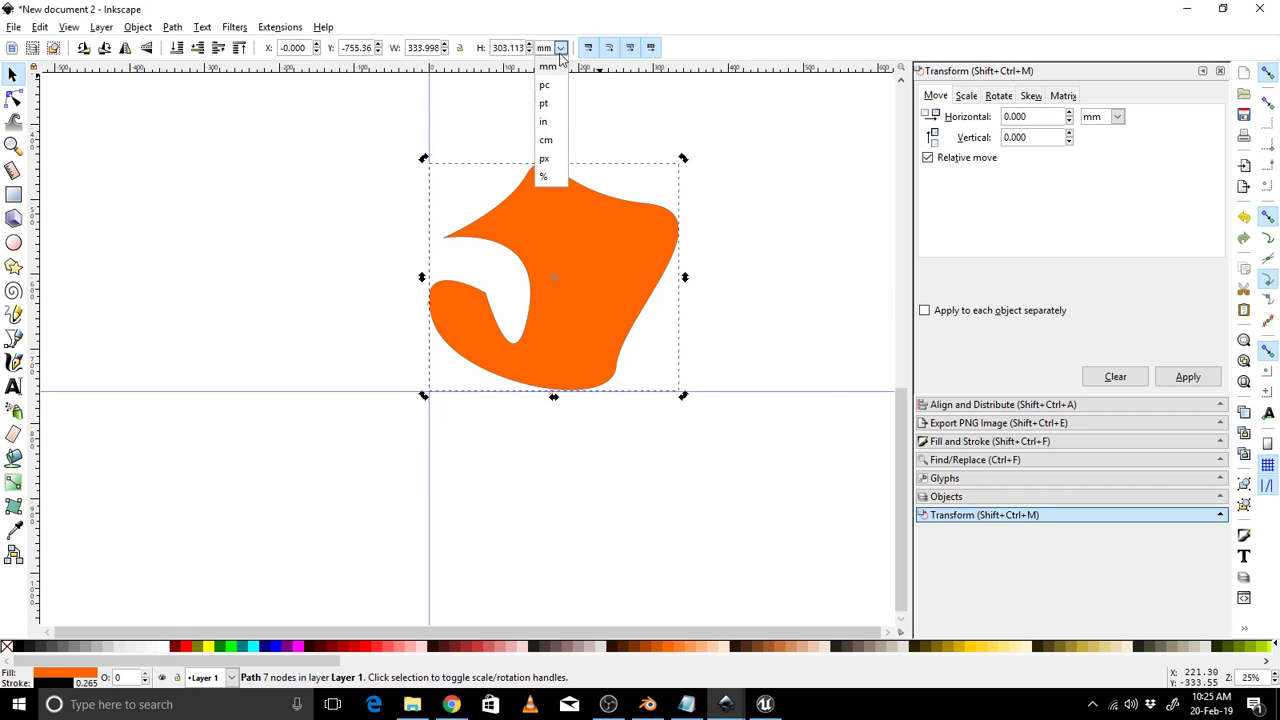
click(546, 159)
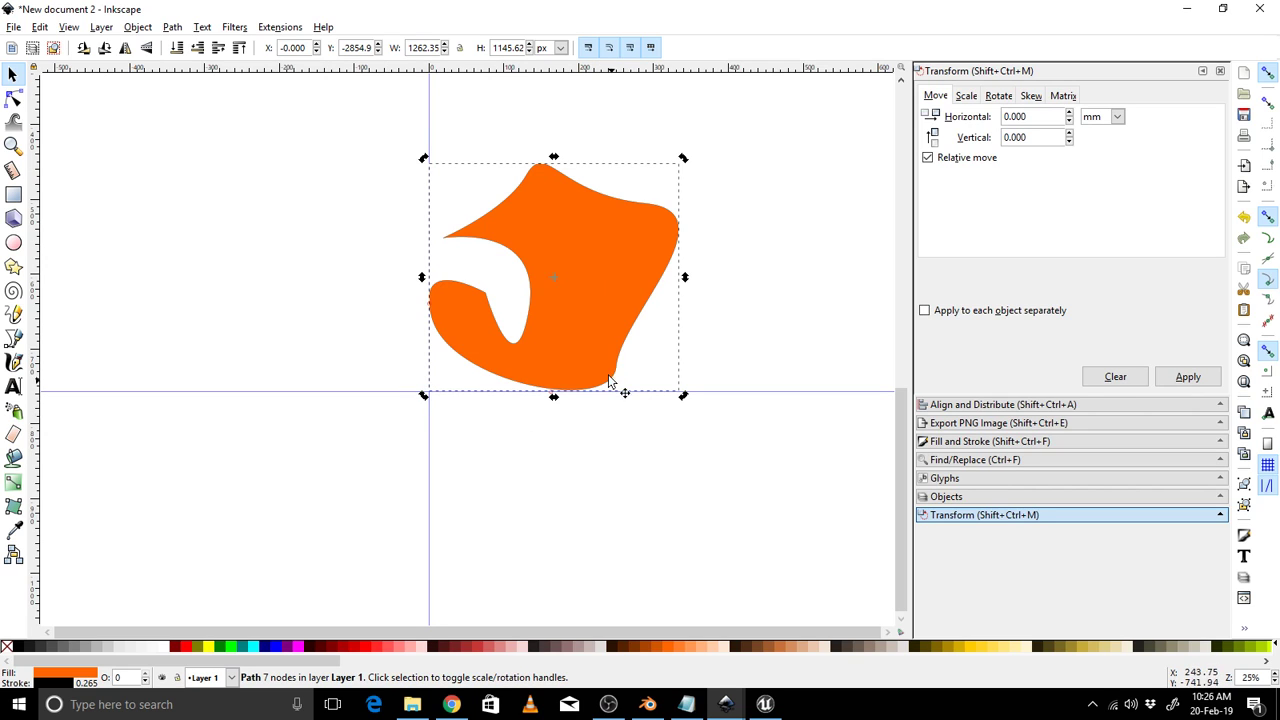
Shift the orange shape away from the guides, then move its lower-left node close to the guide intersection.
click(561, 300)
drag(568, 280, 634, 335)
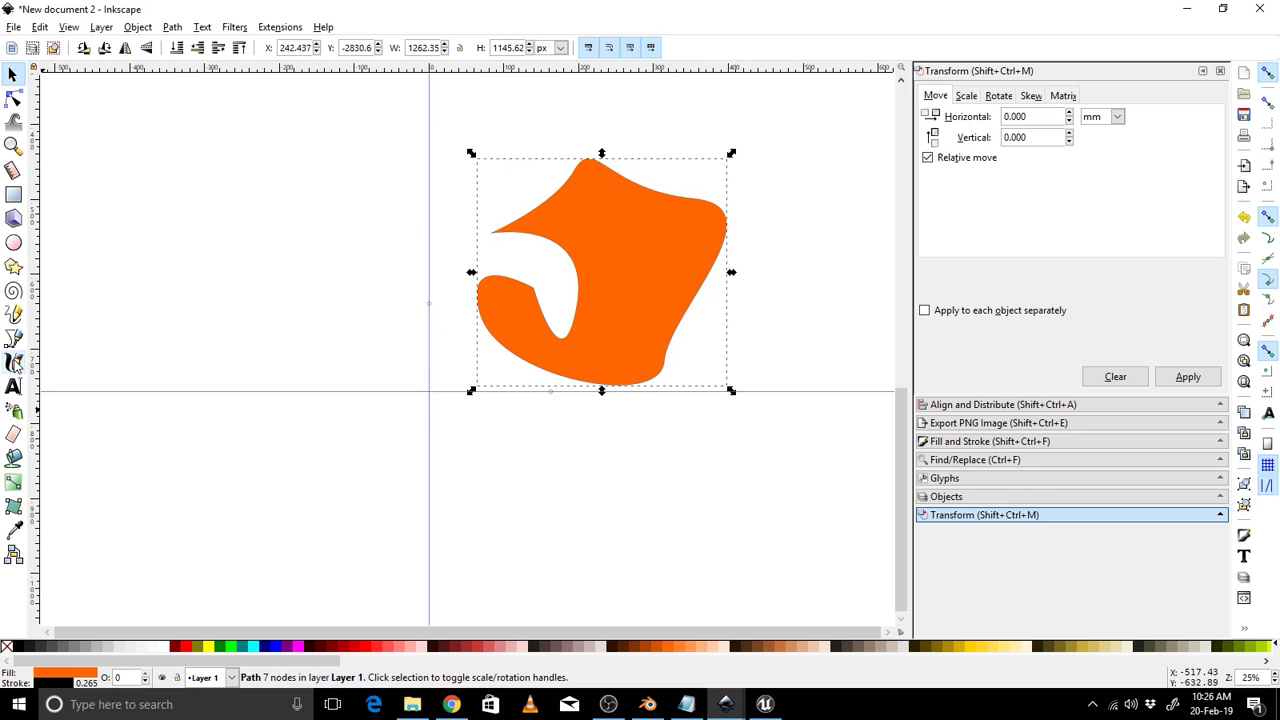
click(14, 98)
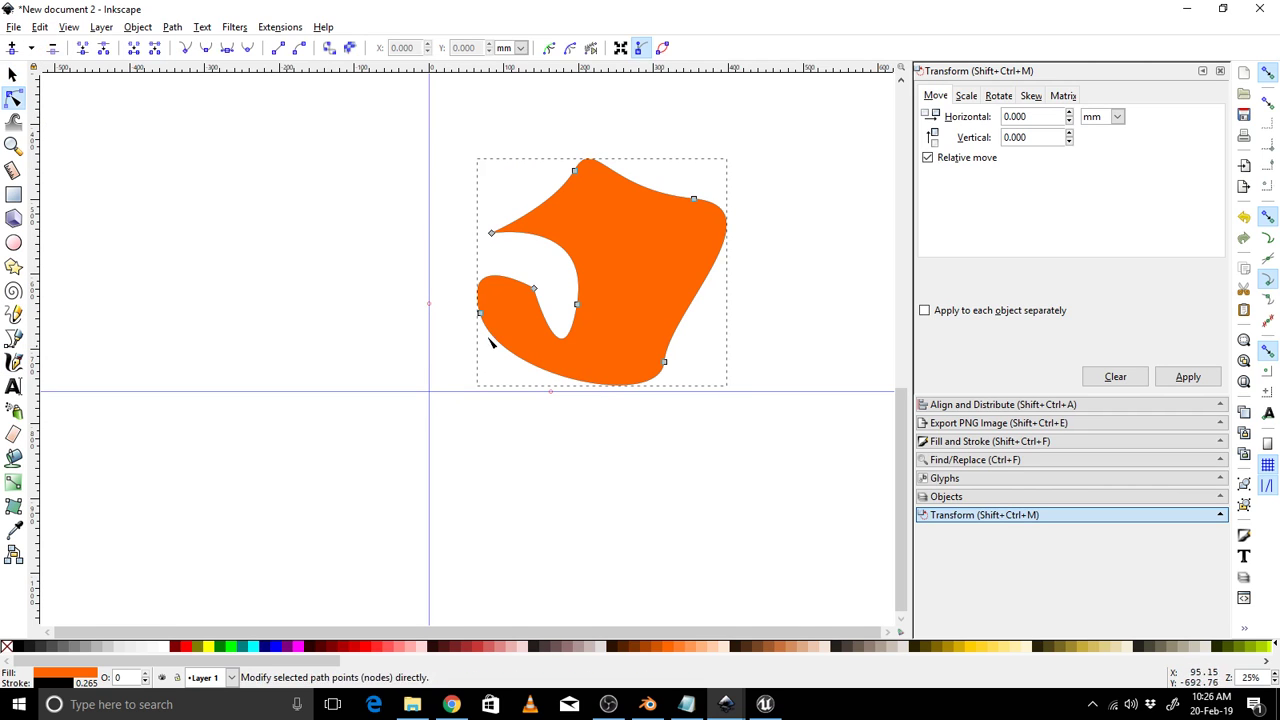
drag(480, 314, 430, 388)
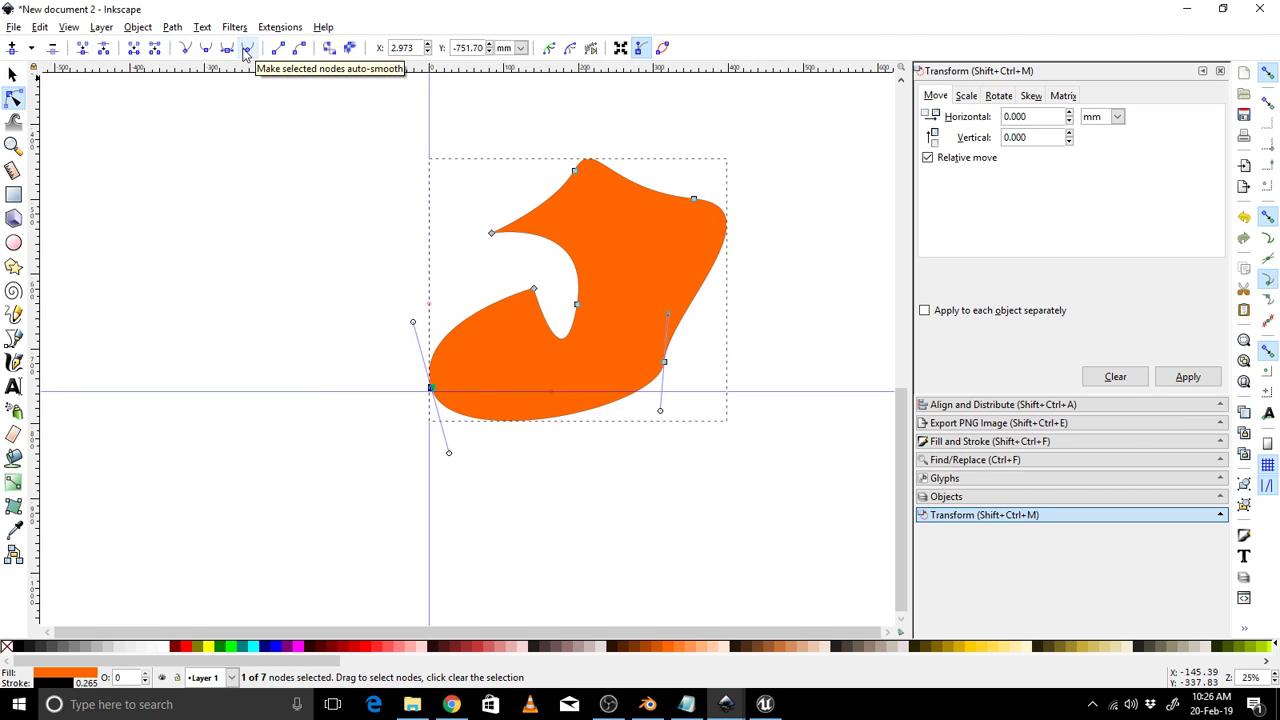
Make the lower-left node a corner and turn the segment between the two bottom nodes into a straight line.
click(187, 50)
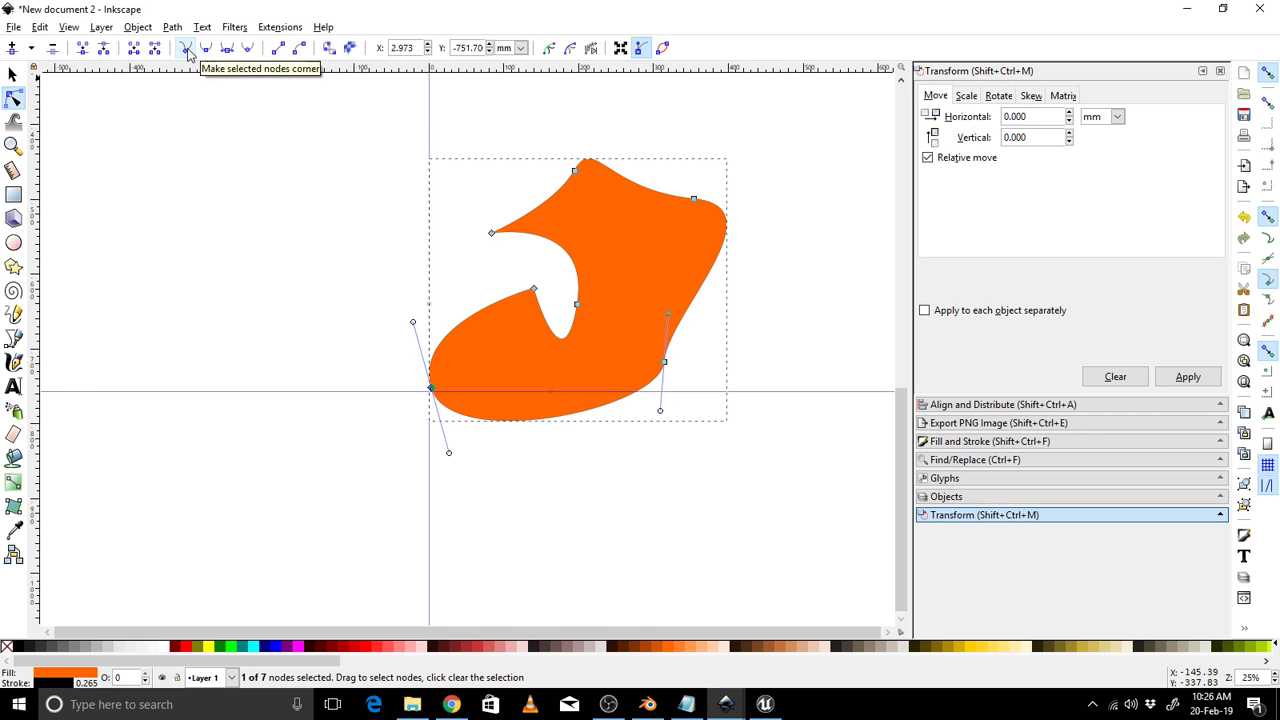
click(665, 361)
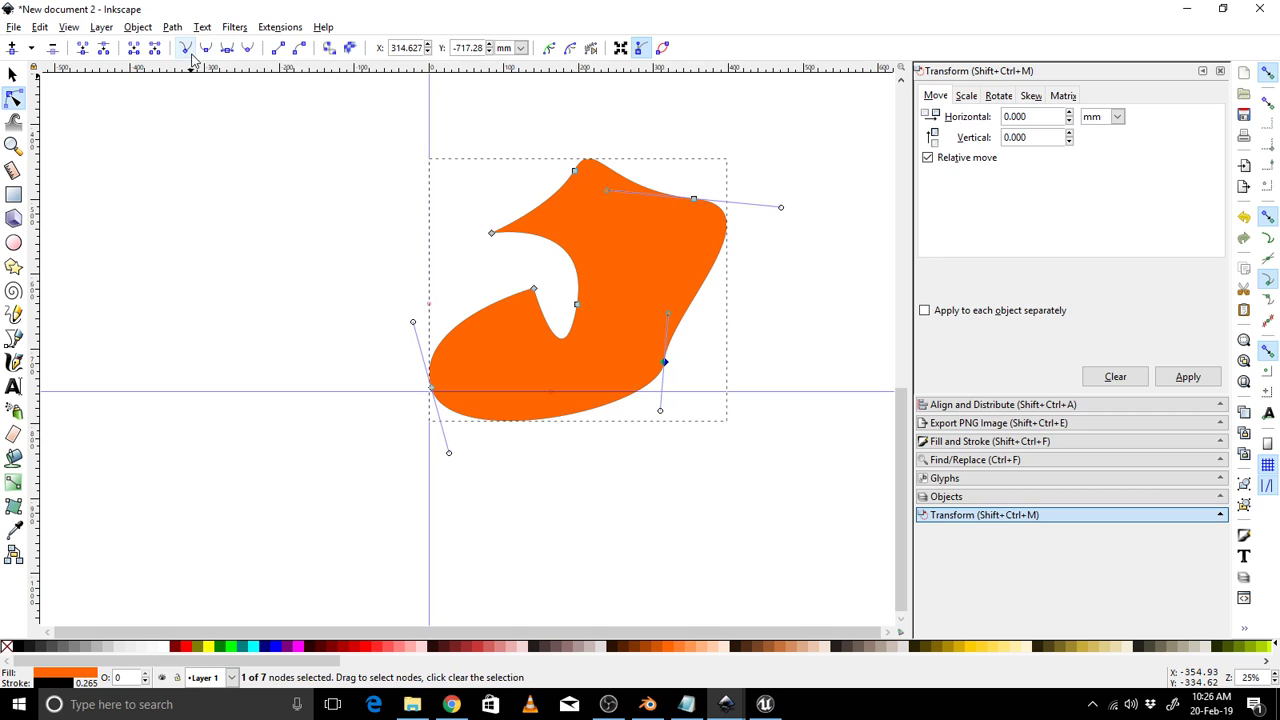
drag(413, 386, 742, 378)
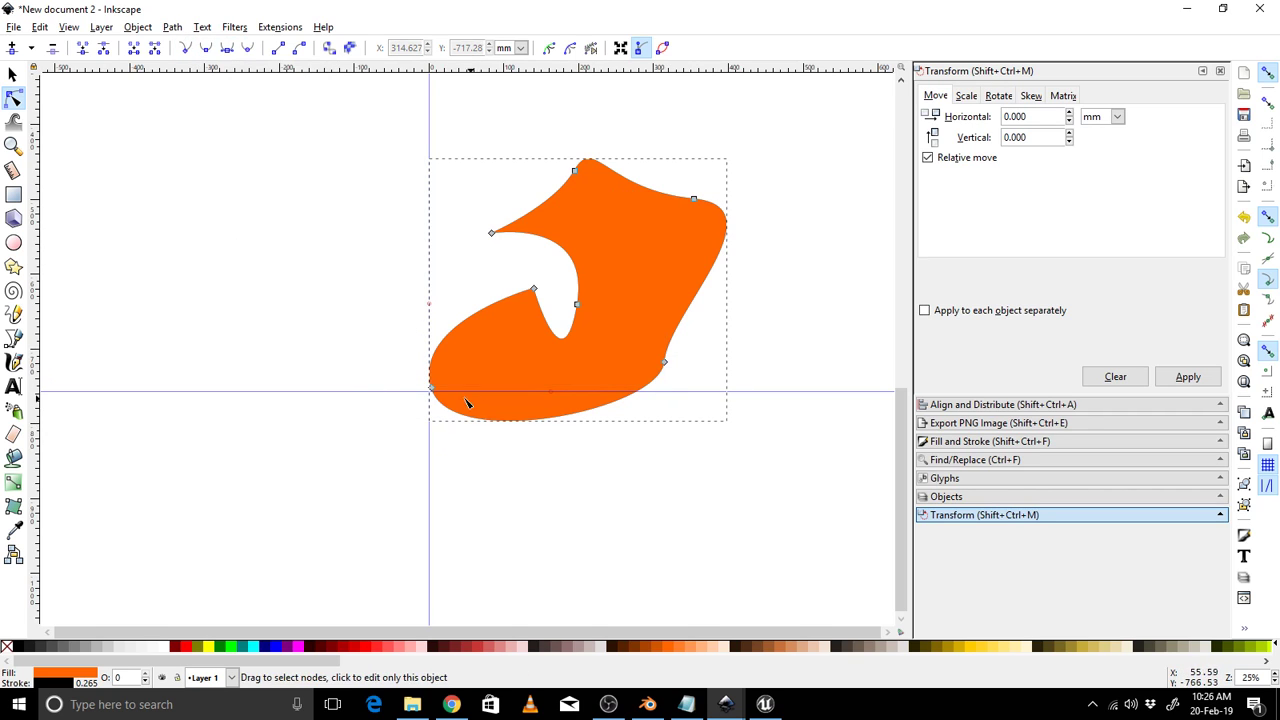
click(430, 388)
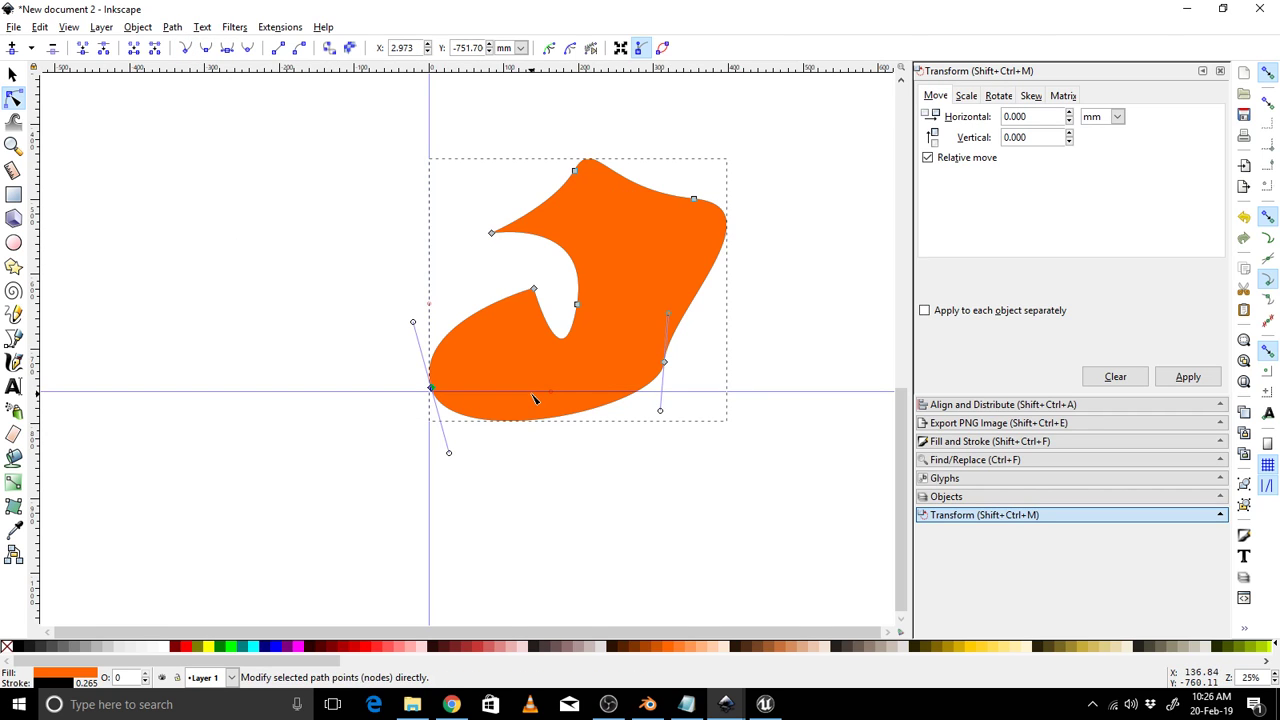
shift+click(665, 363)
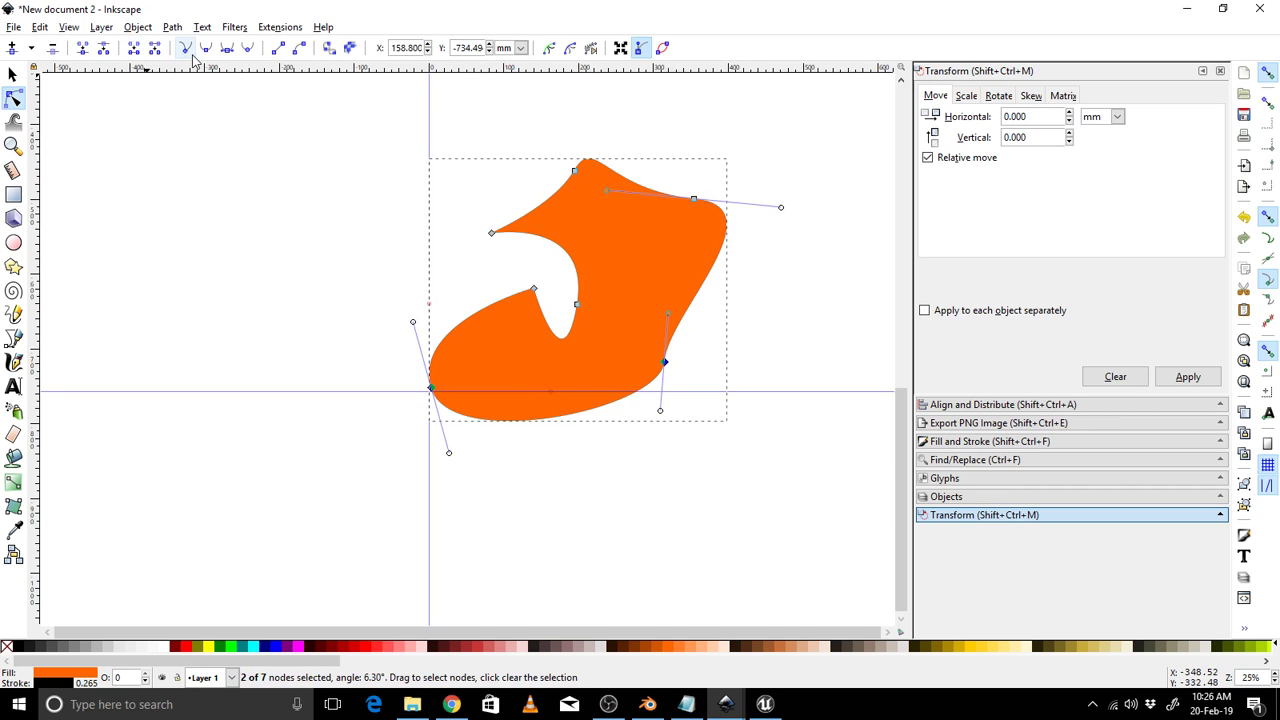
click(279, 49)
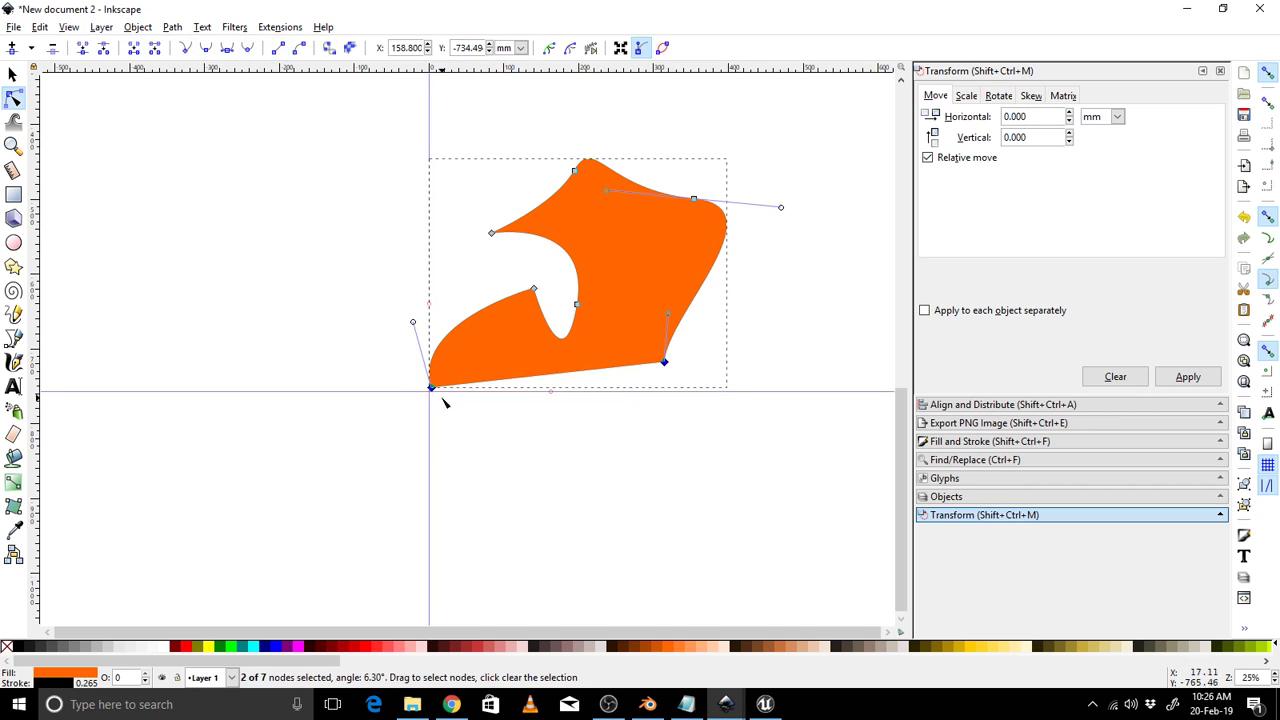
Snap the lower-left node to the guide intersection and align its upper curve handle with the vertical guide.
ctrl+scroll(434, 392, up, 3)
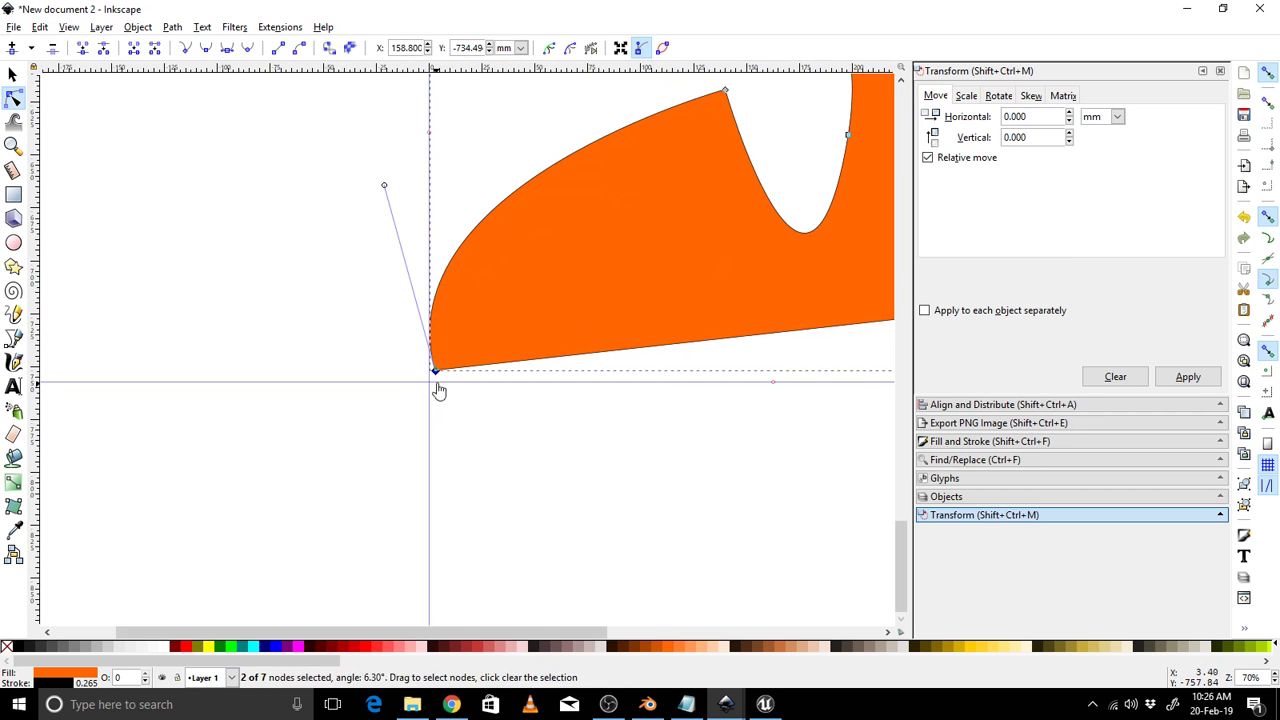
ctrl+scroll(699, 240, down, 2)
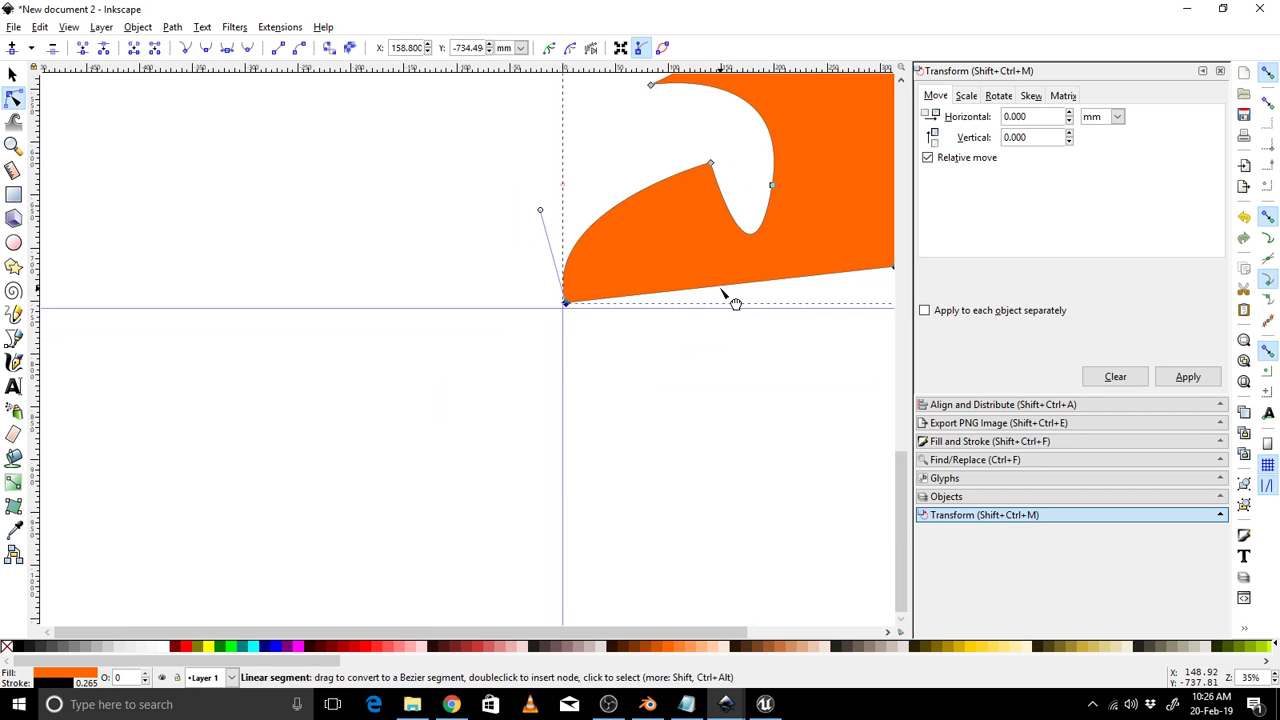
mouse_move(775, 318)
mouse_down()
mouse_move(787, 345)
mouse_move(771, 322)
mouse_up()
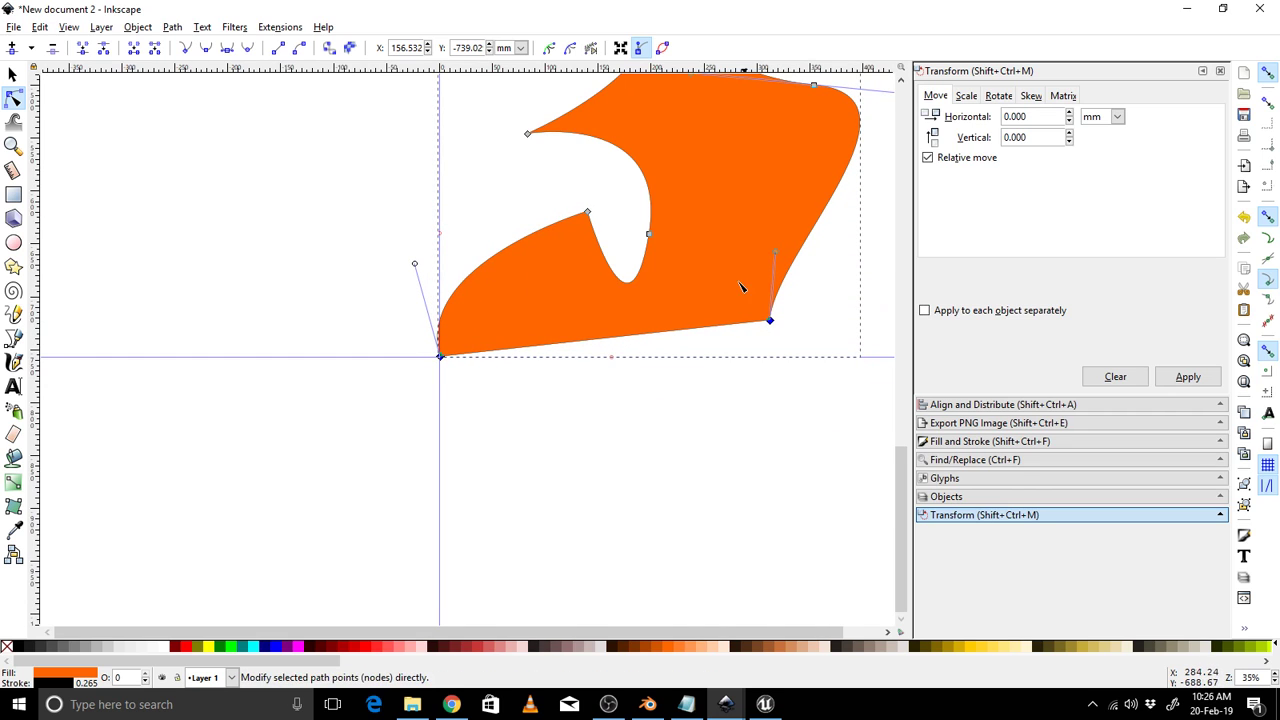
click(588, 213)
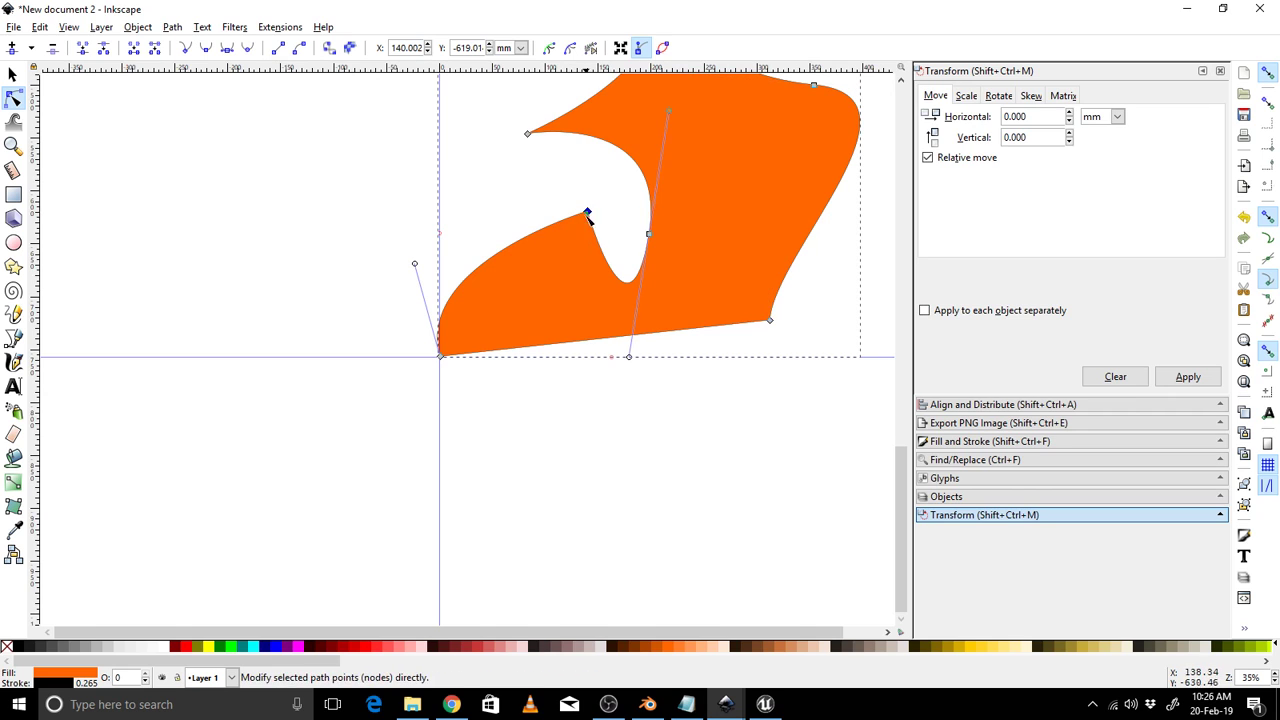
drag(416, 265, 457, 277)
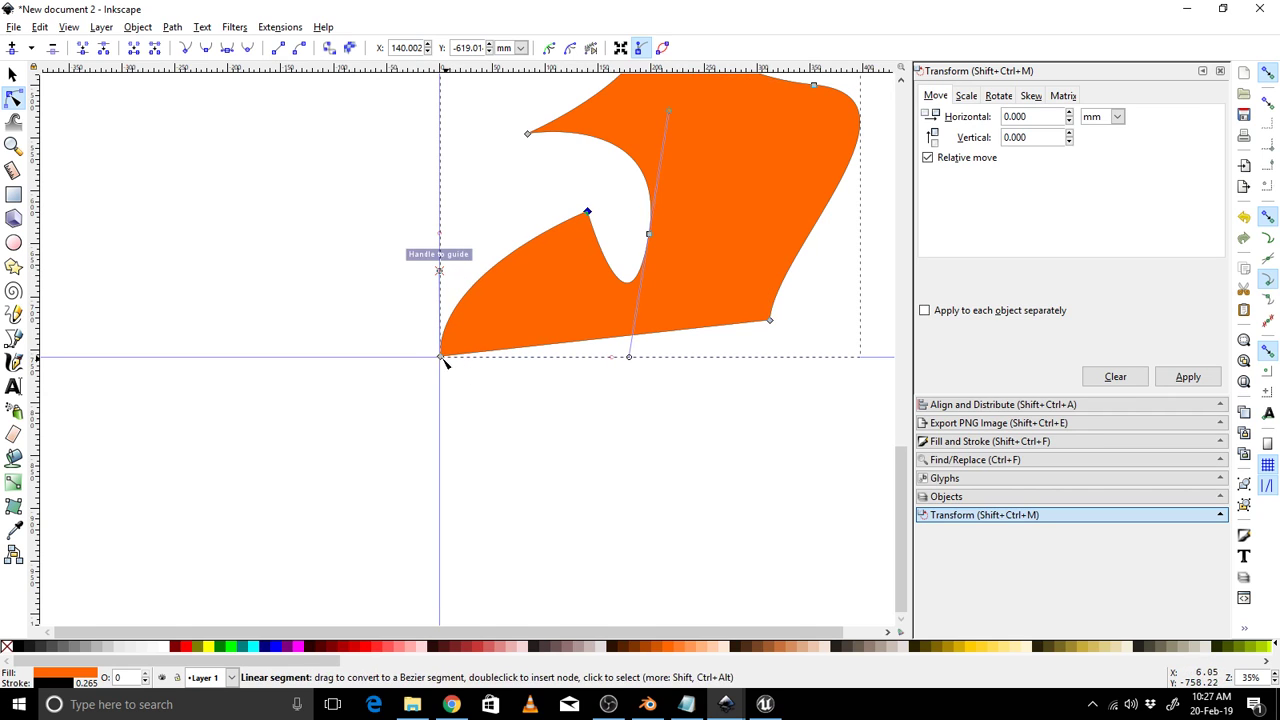
Select the whole edited shape and set its Y position to -2854.910 px.
click(13, 76)
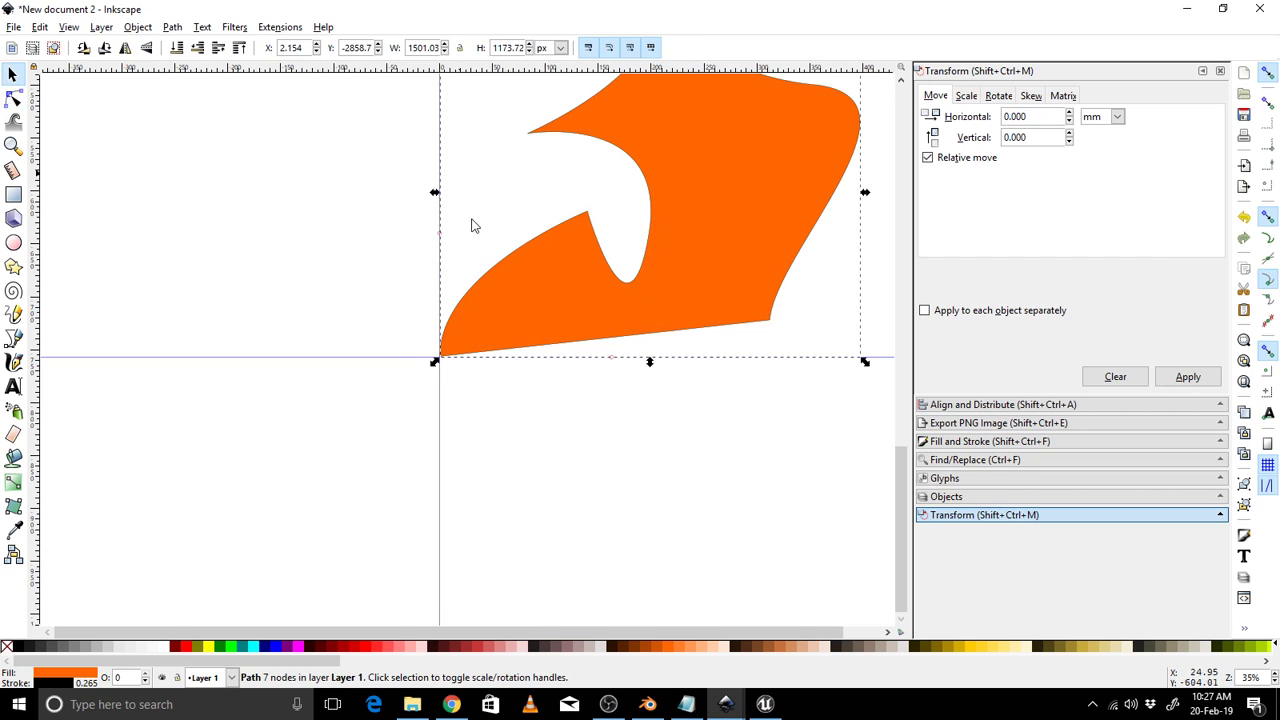
drag(355, 47, 387, 47)
text(54.910)
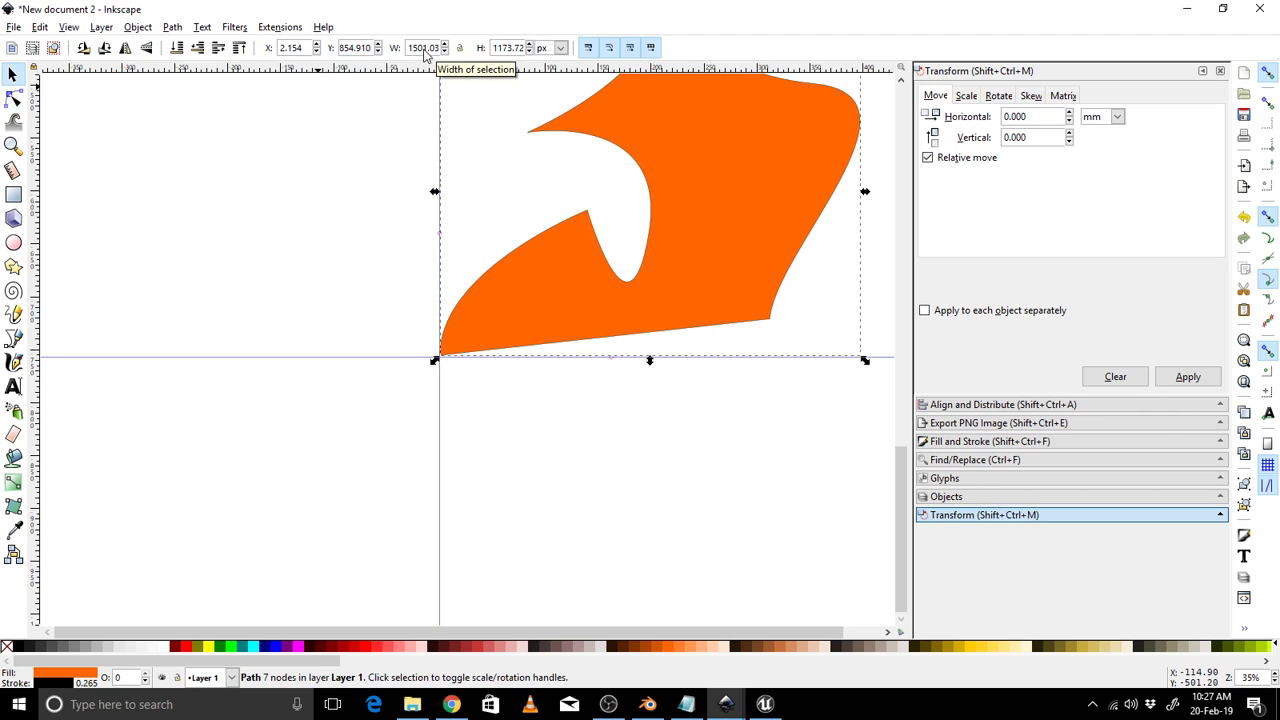
Set the orange shape's X position to 0 px and its Y position to -2854.9 px.
drag(308, 47, 276, 47)
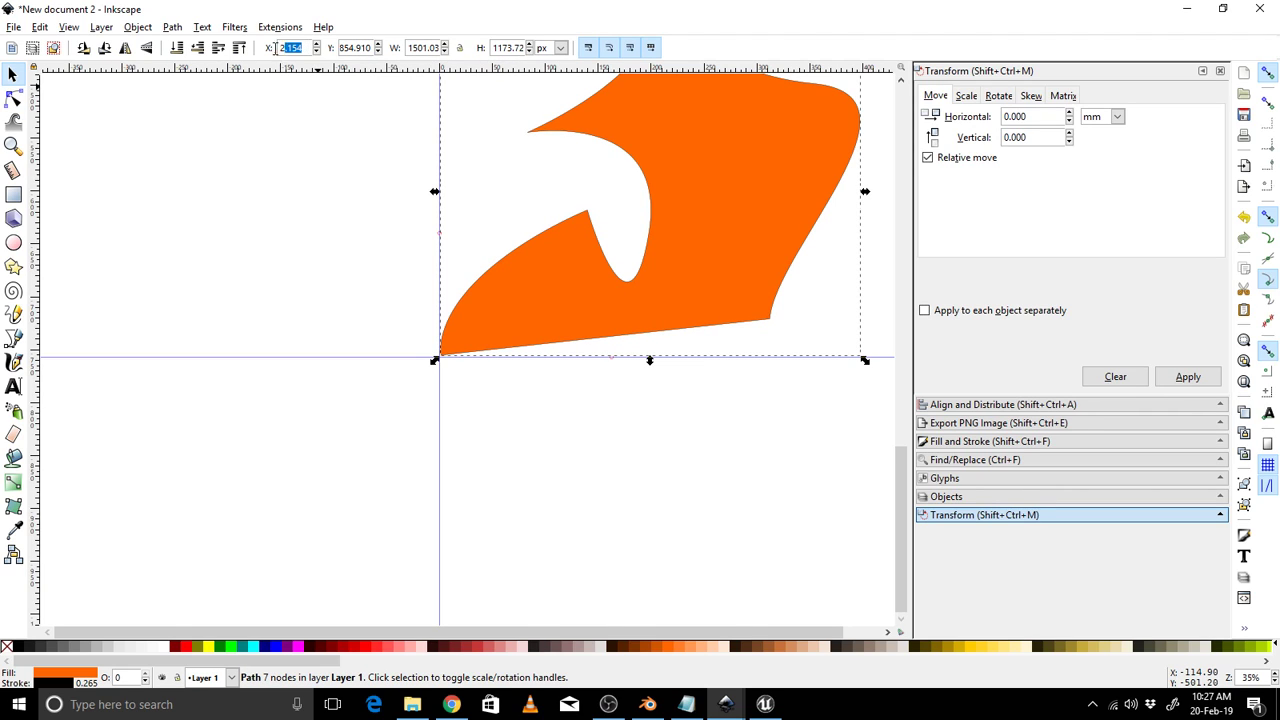
text(0)
key(Return)
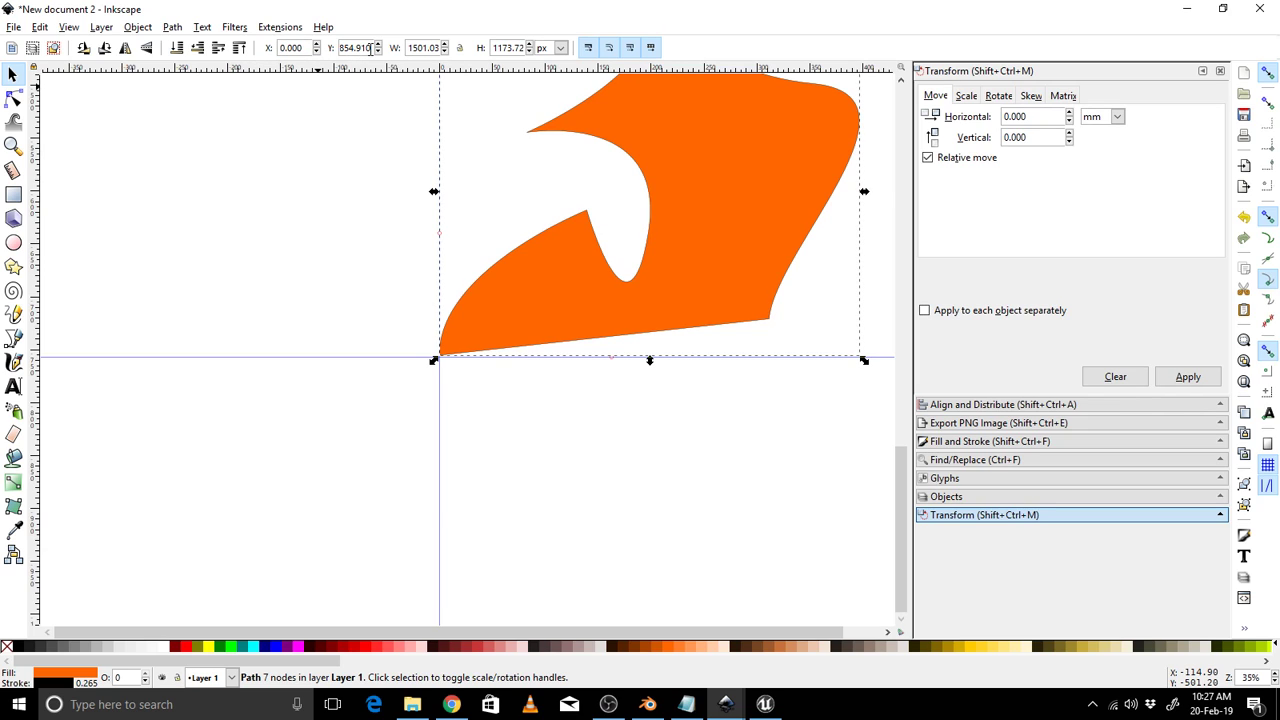
drag(371, 47, 328, 48)
ctrl+scroll(690, 234, down, 3)
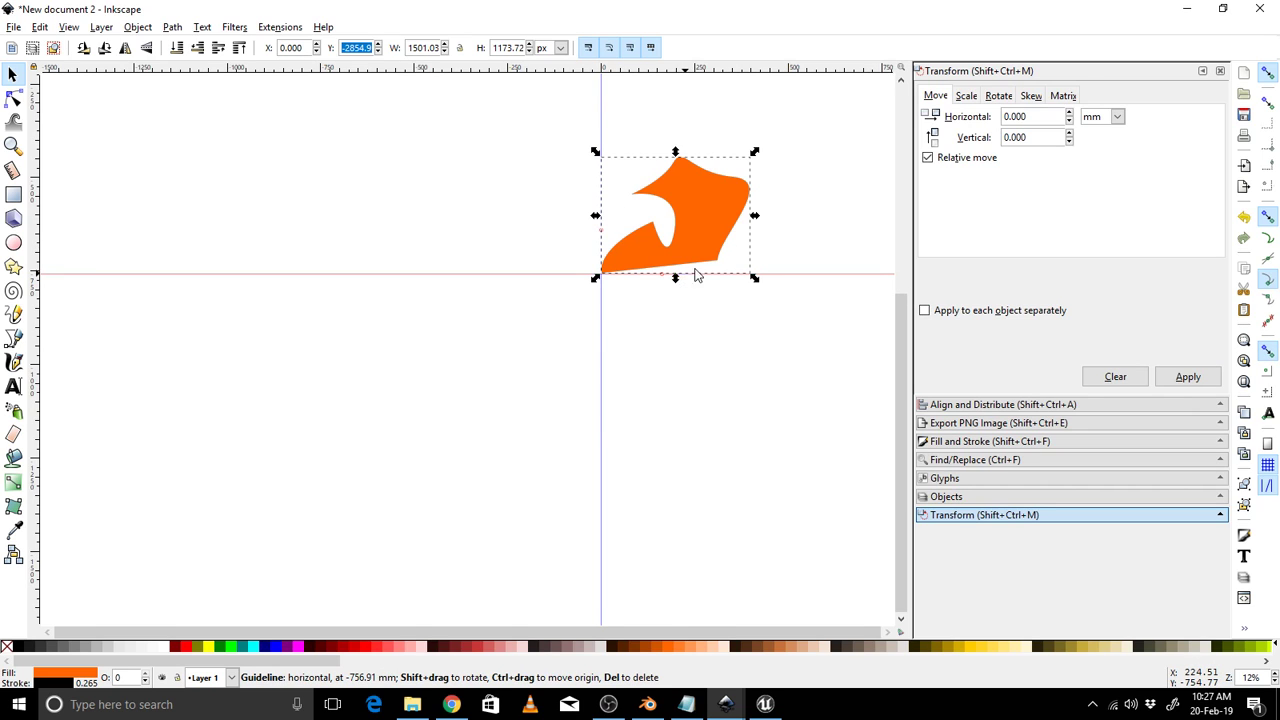
Save the document as an Inkscape SVG named triall in the GSirity folder.
click(14, 27)
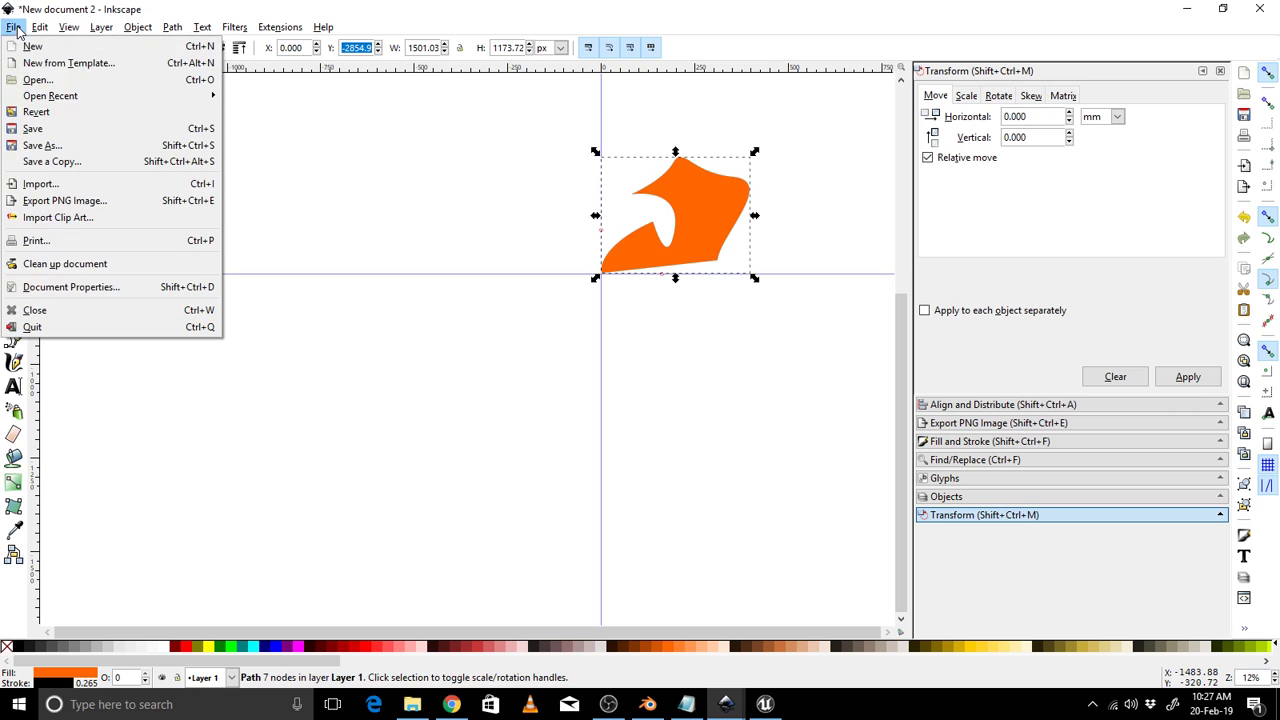
click(53, 131)
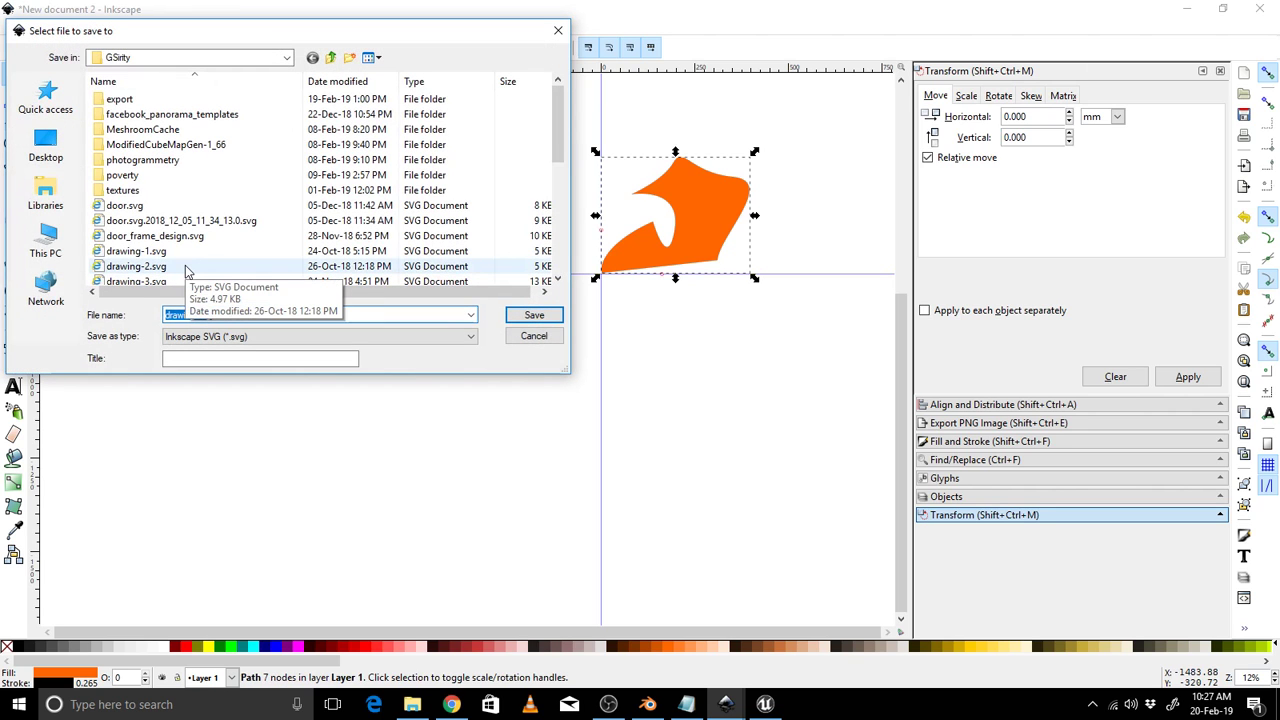
text(triall)
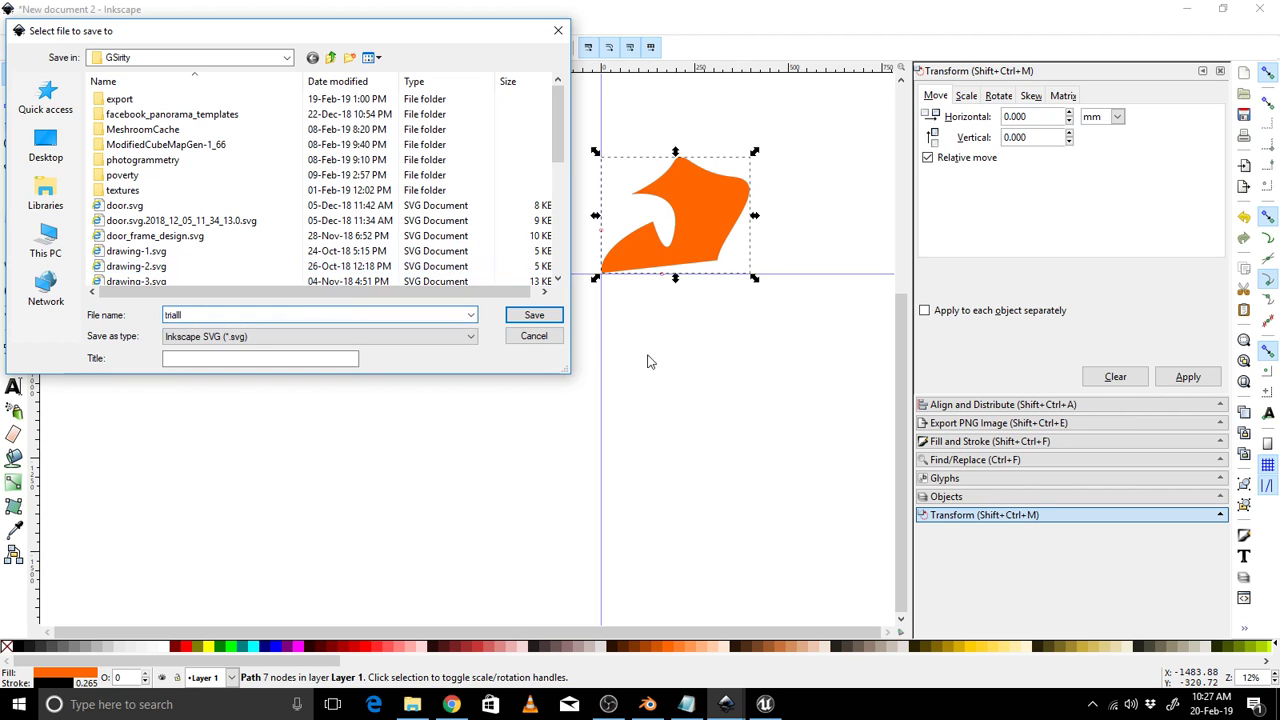
click(553, 318)
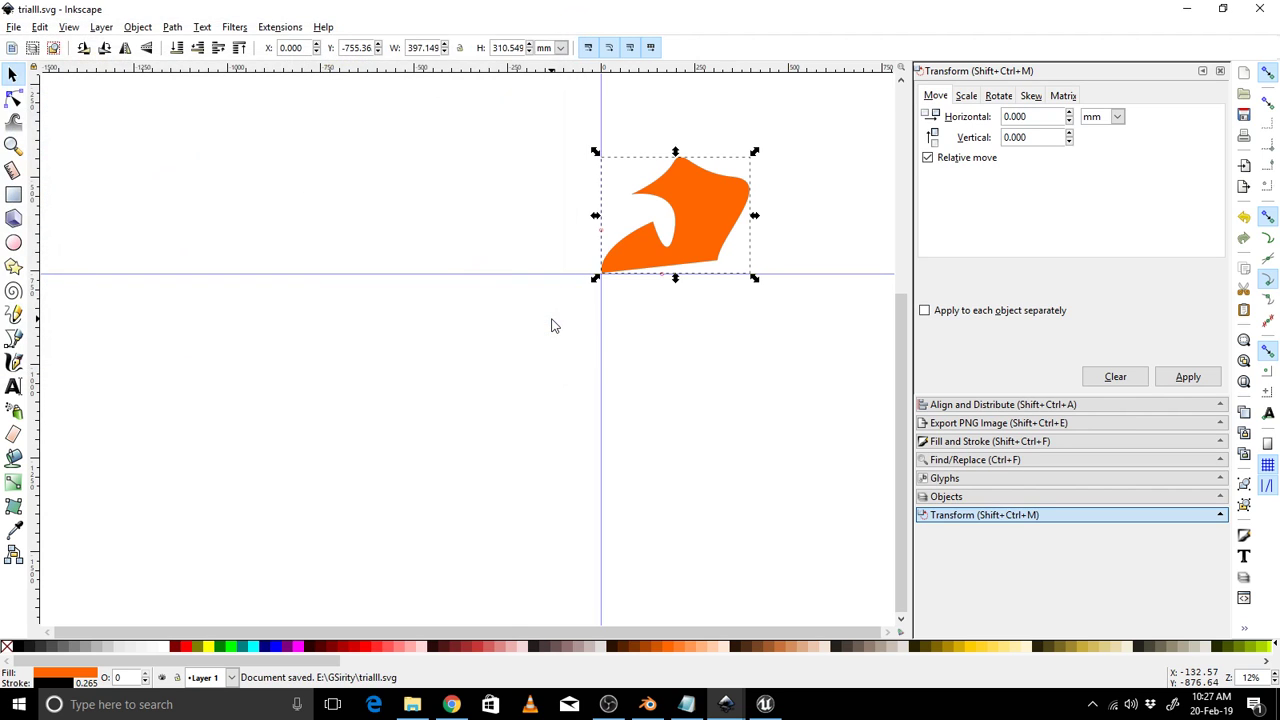
Minimize both Inkscape windows and open the Trial project from the Unreal Project Browser.
click(1189, 9)
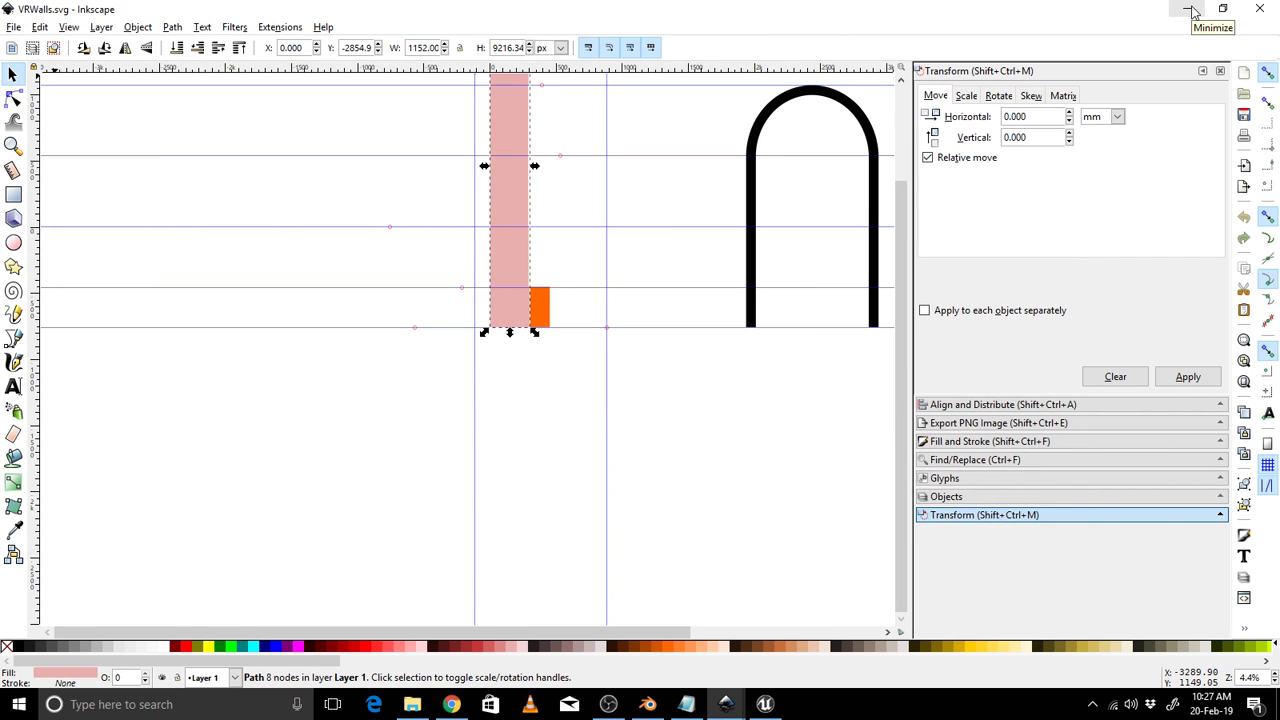
click(1189, 9)
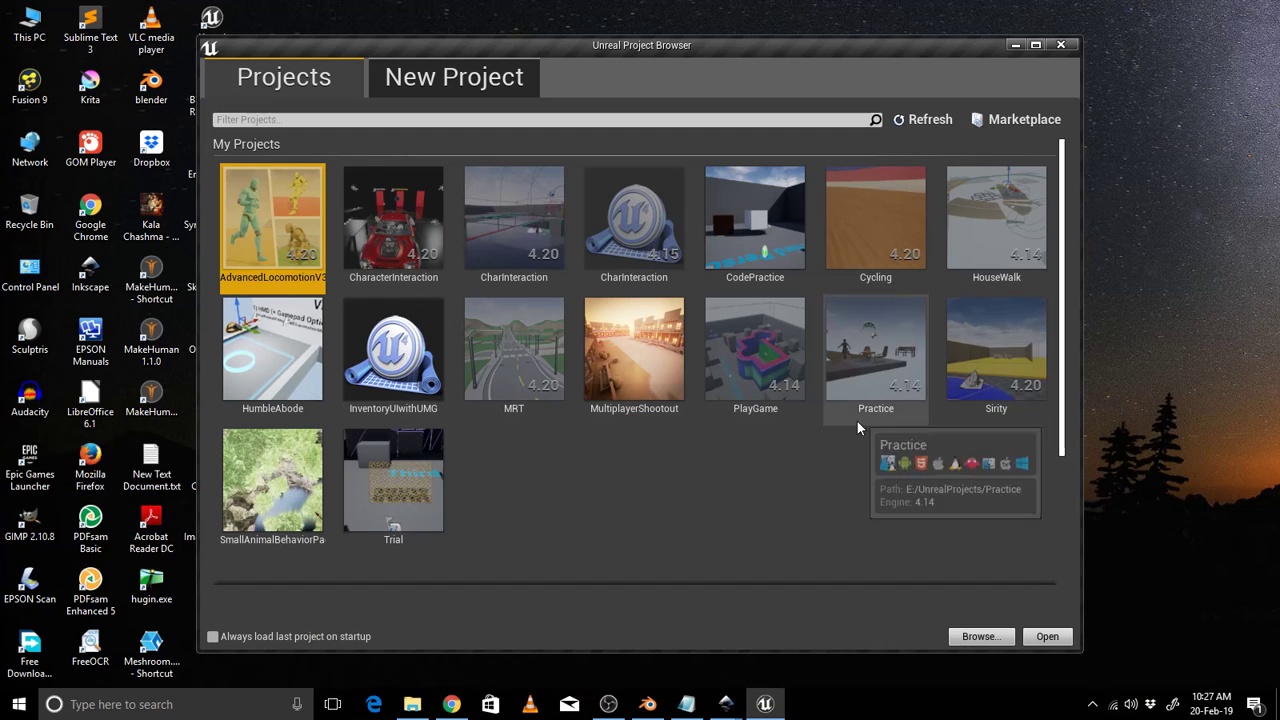
click(390, 480)
click(1047, 637)
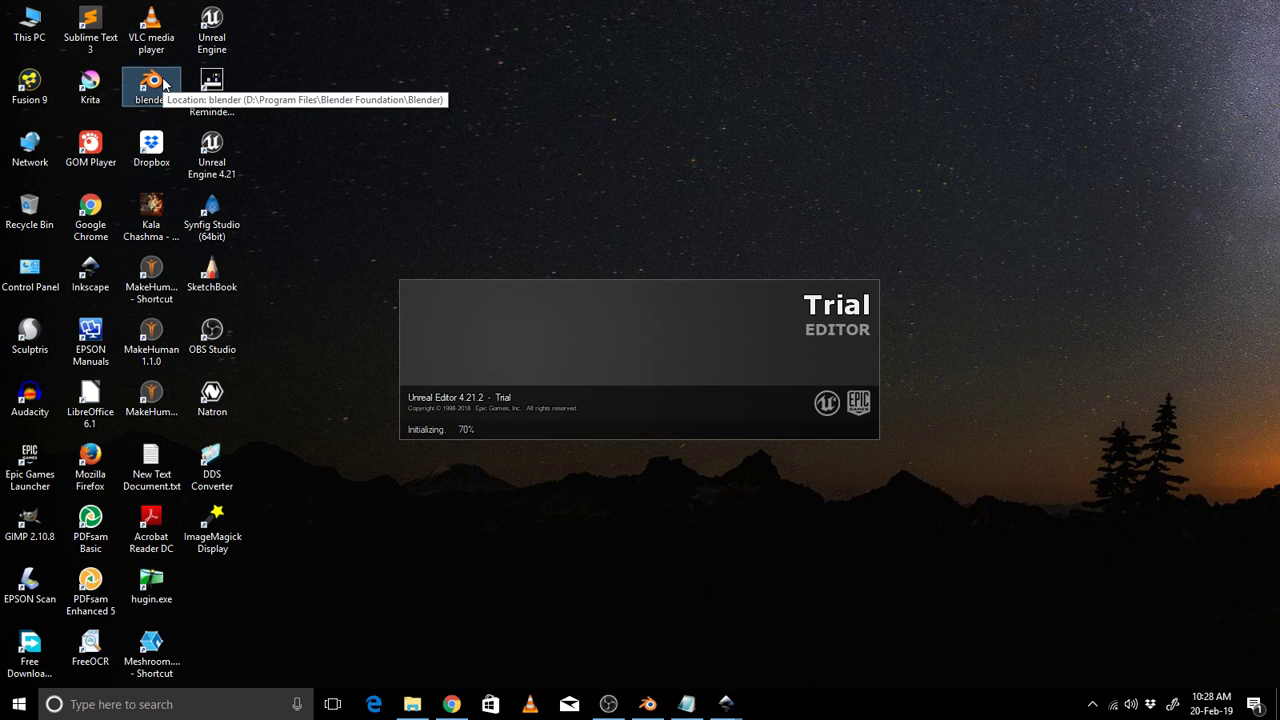
Launch Blender, dismiss the splash screen and delete the default cube.
double_click(163, 85)
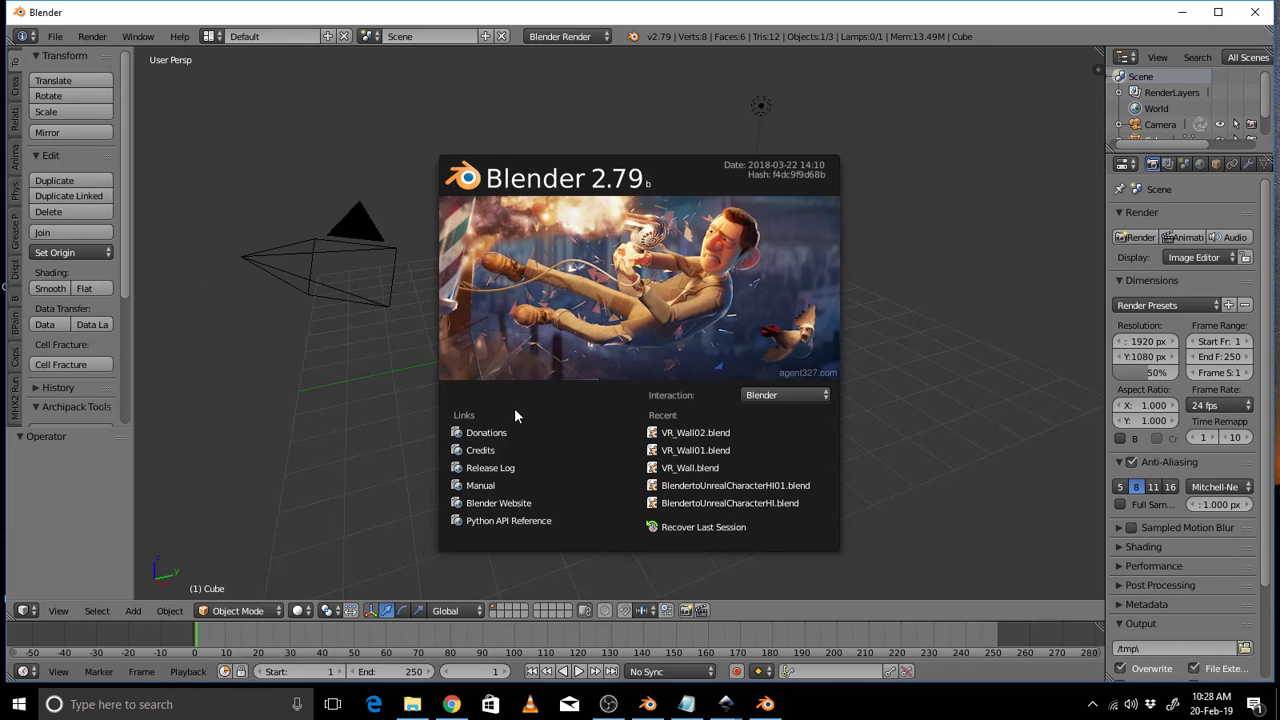
click(323, 100)
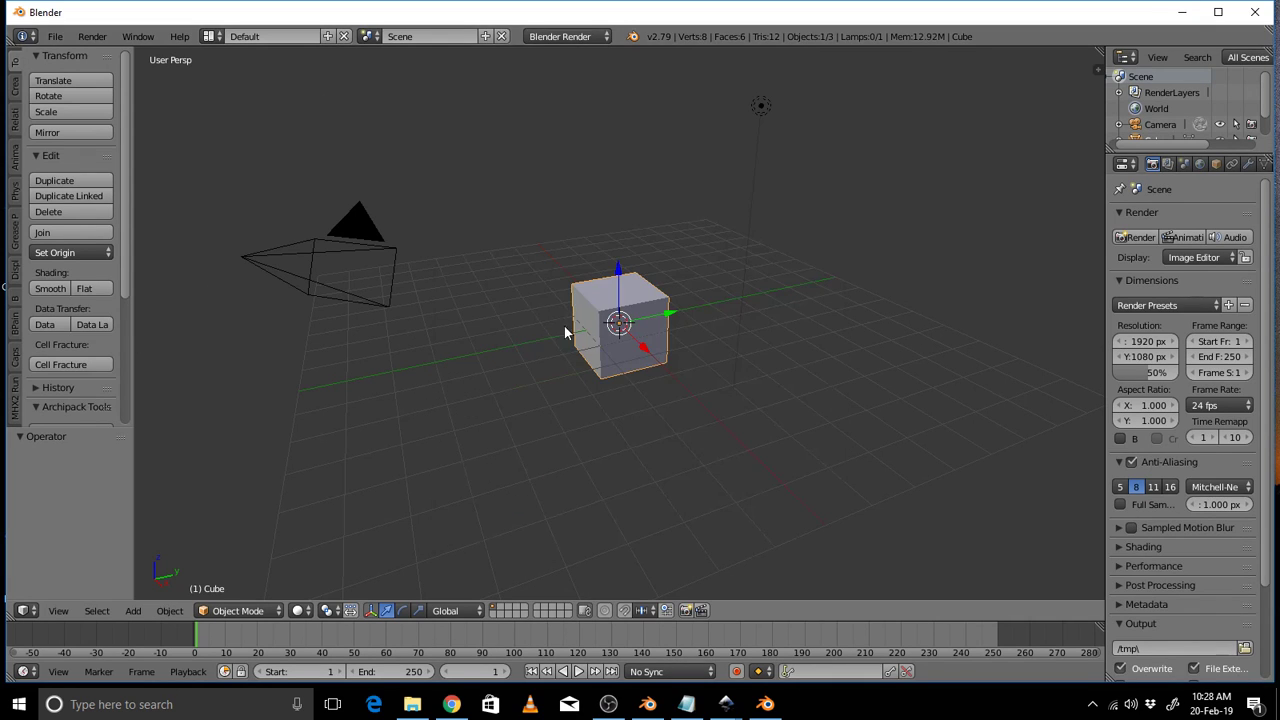
key(x)
click(634, 290)
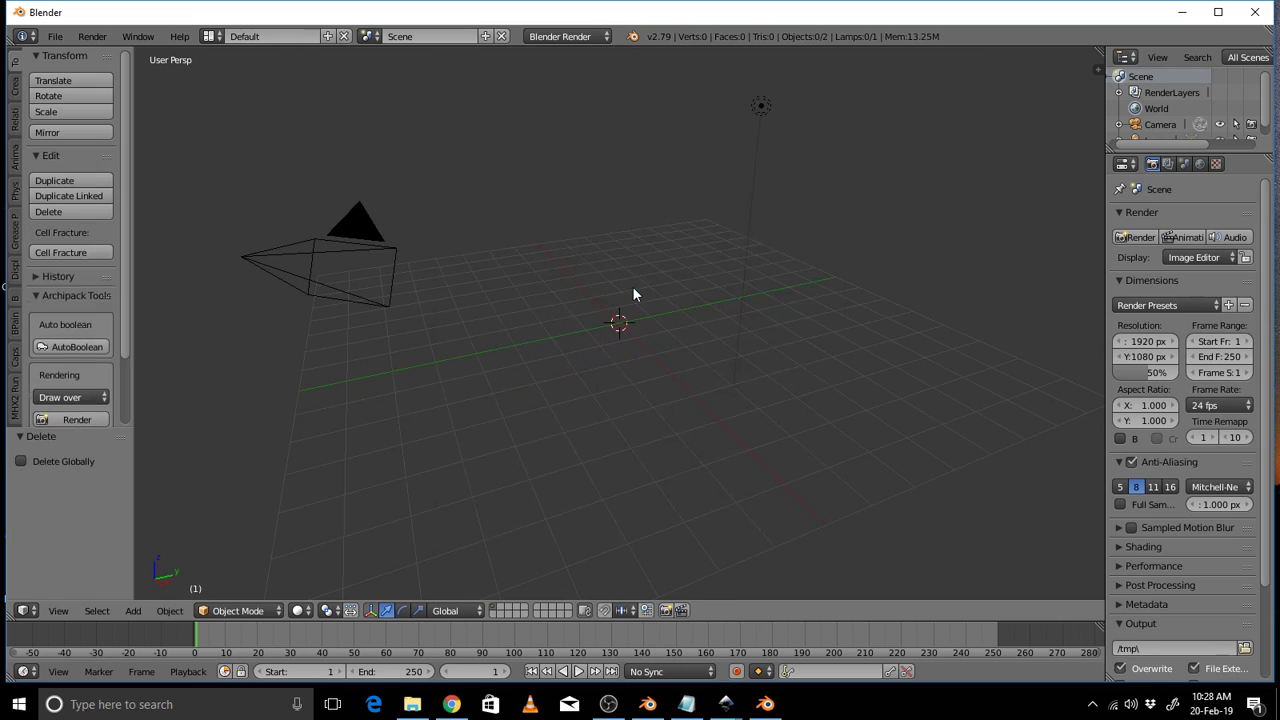
Import the saved triall SVG file from the GSirity folder into the empty scene.
click(55, 37)
mouse_move(100, 340)
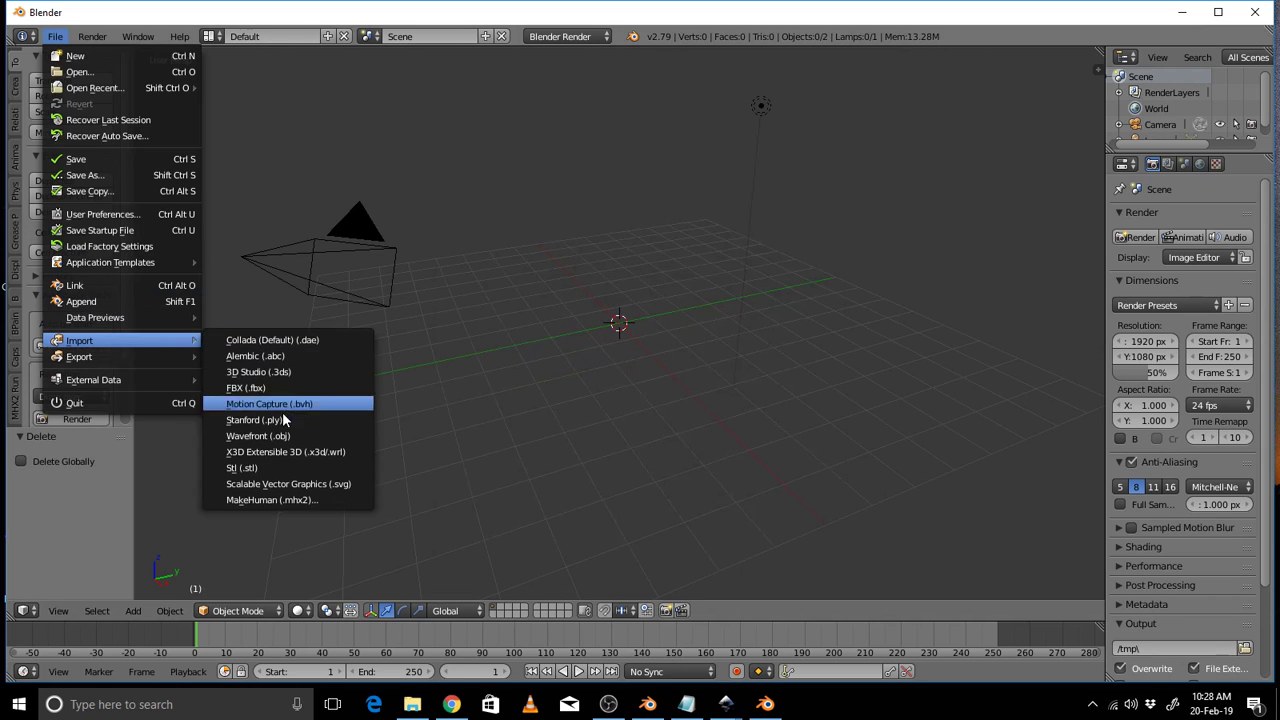
click(311, 485)
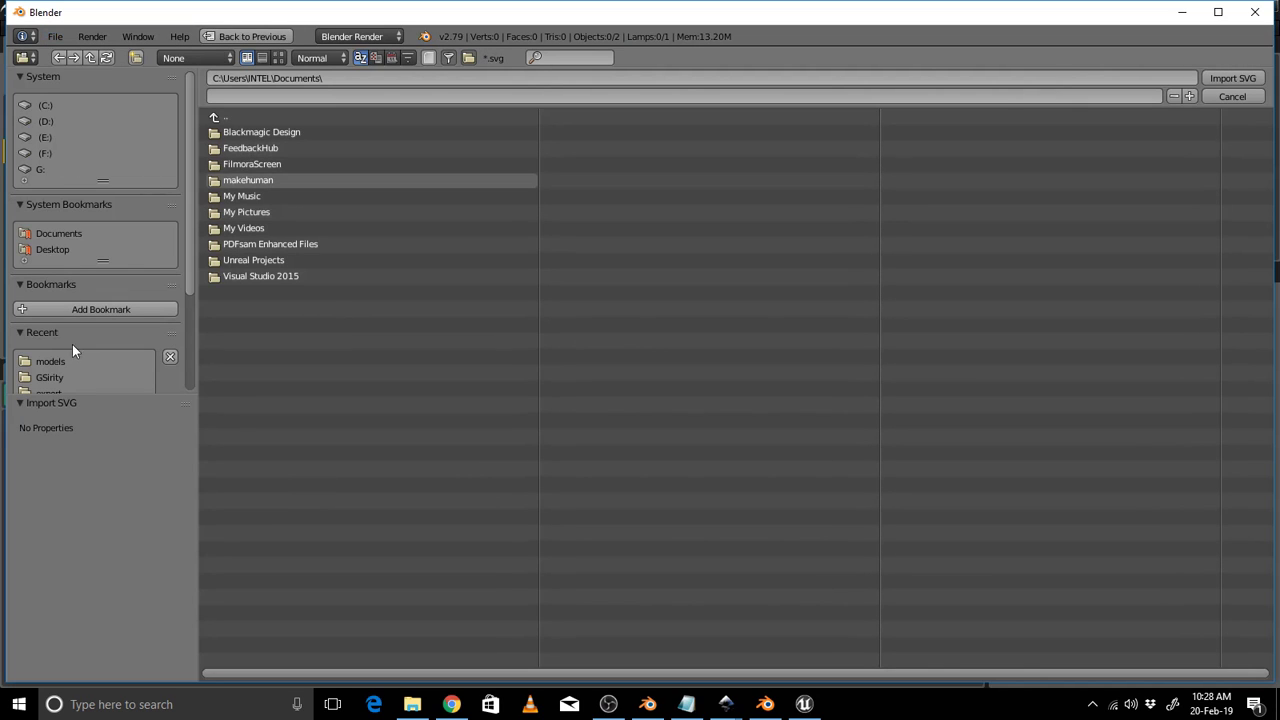
scroll(98, 286, down, 3)
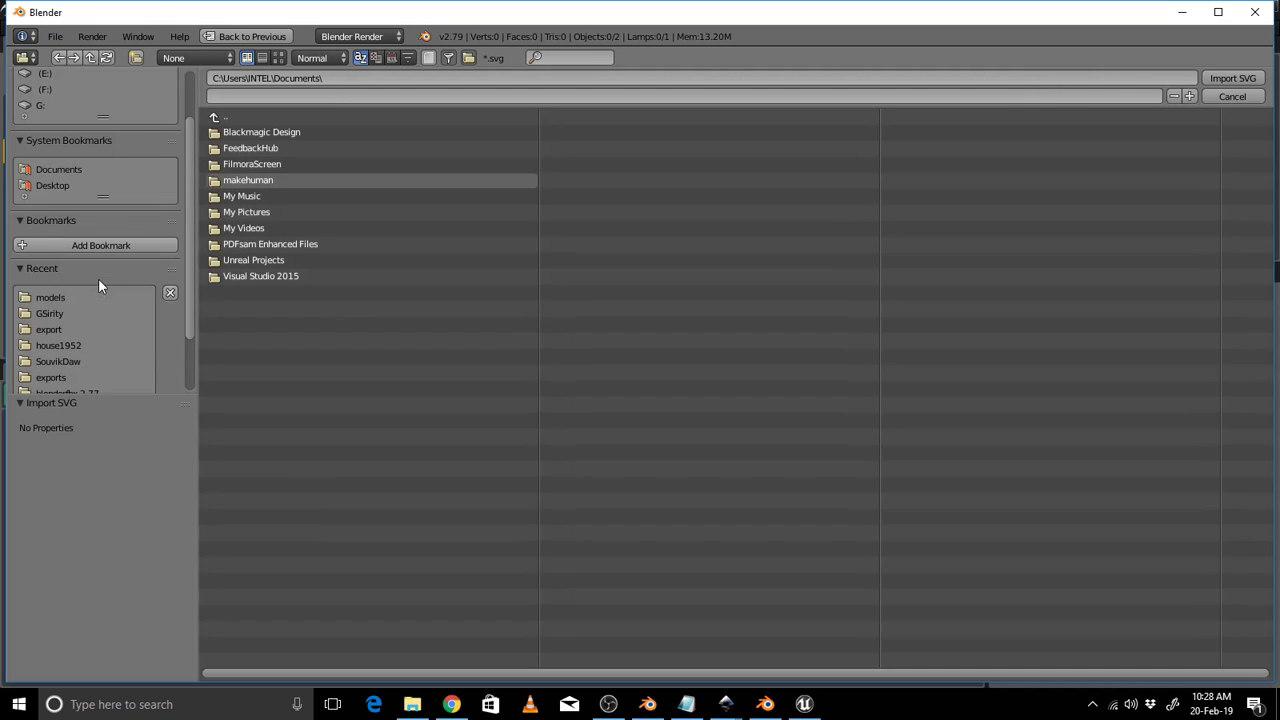
click(62, 314)
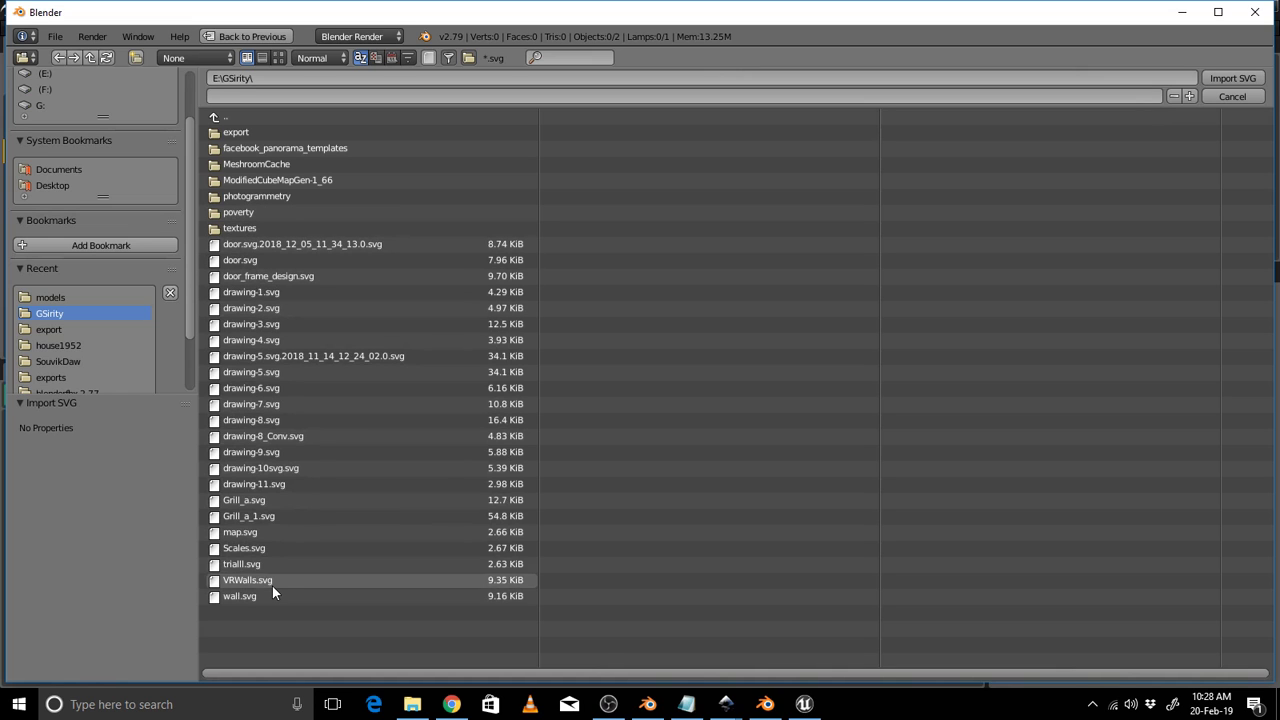
click(255, 566)
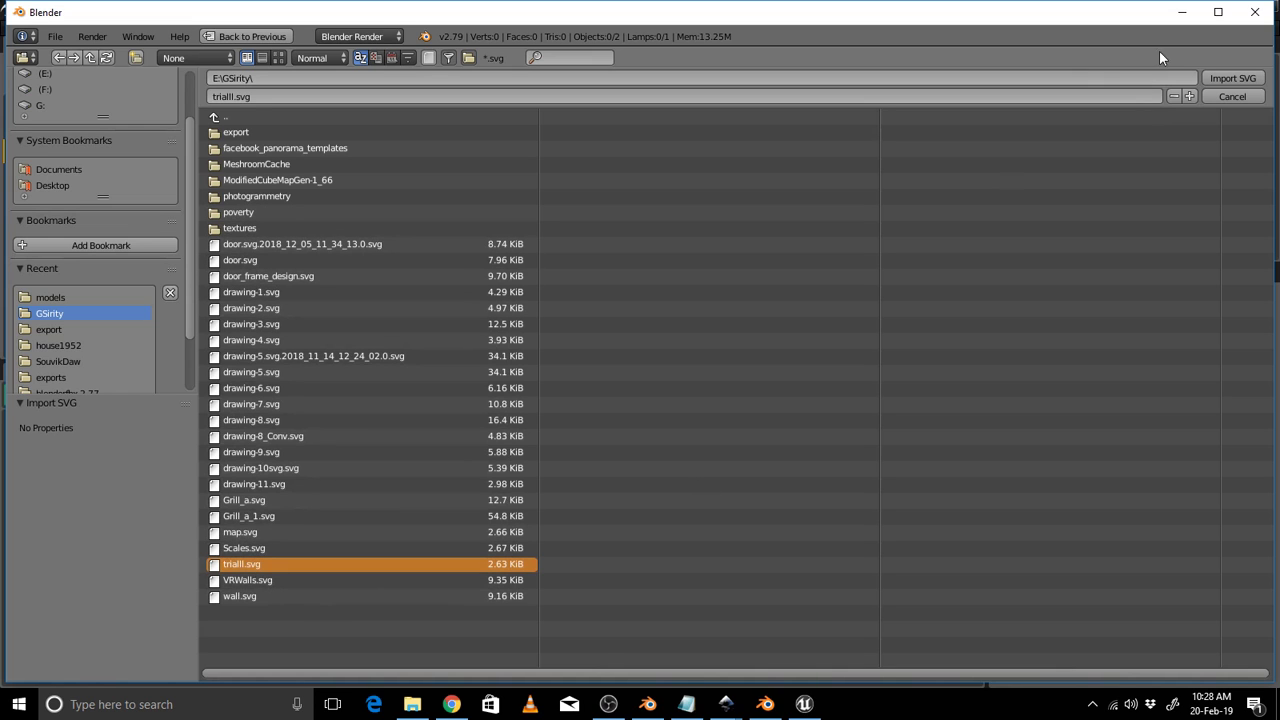
click(1232, 78)
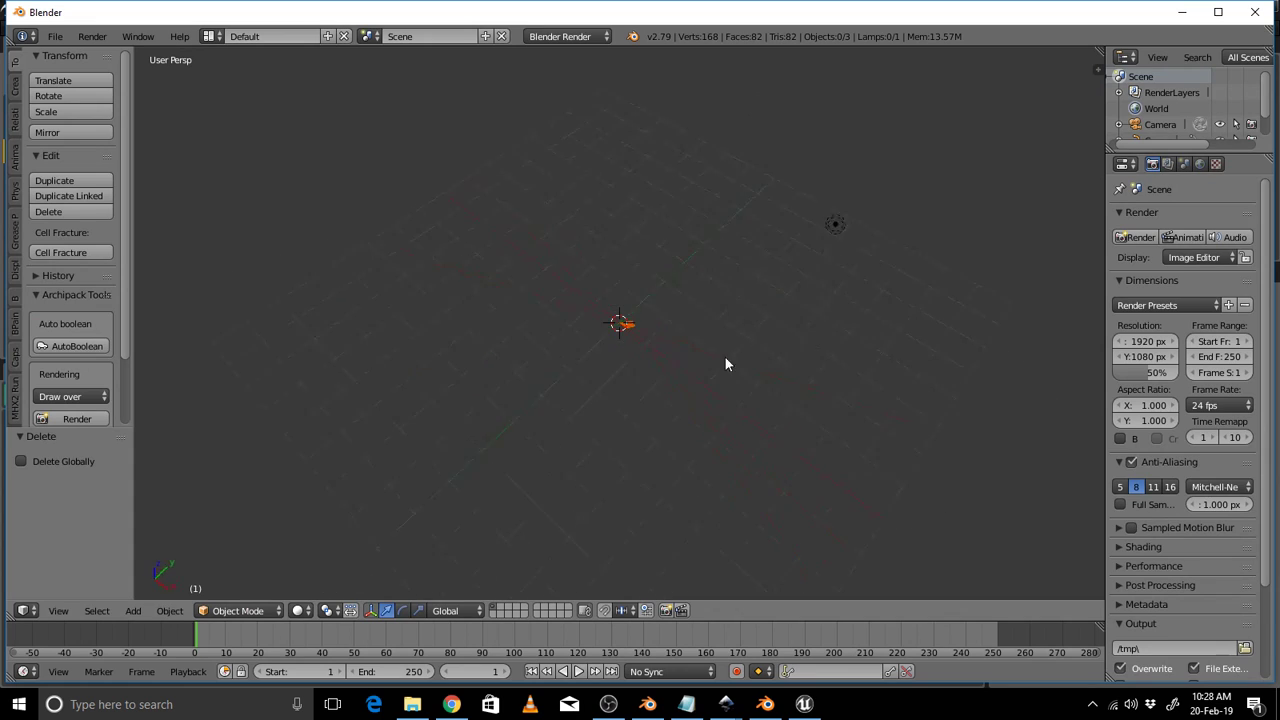
Move the imported orange curve about 0.284 along X and about 0.267 along Y.
middle_drag(725, 357, 812, 363)
scroll(656, 322, up, 13)
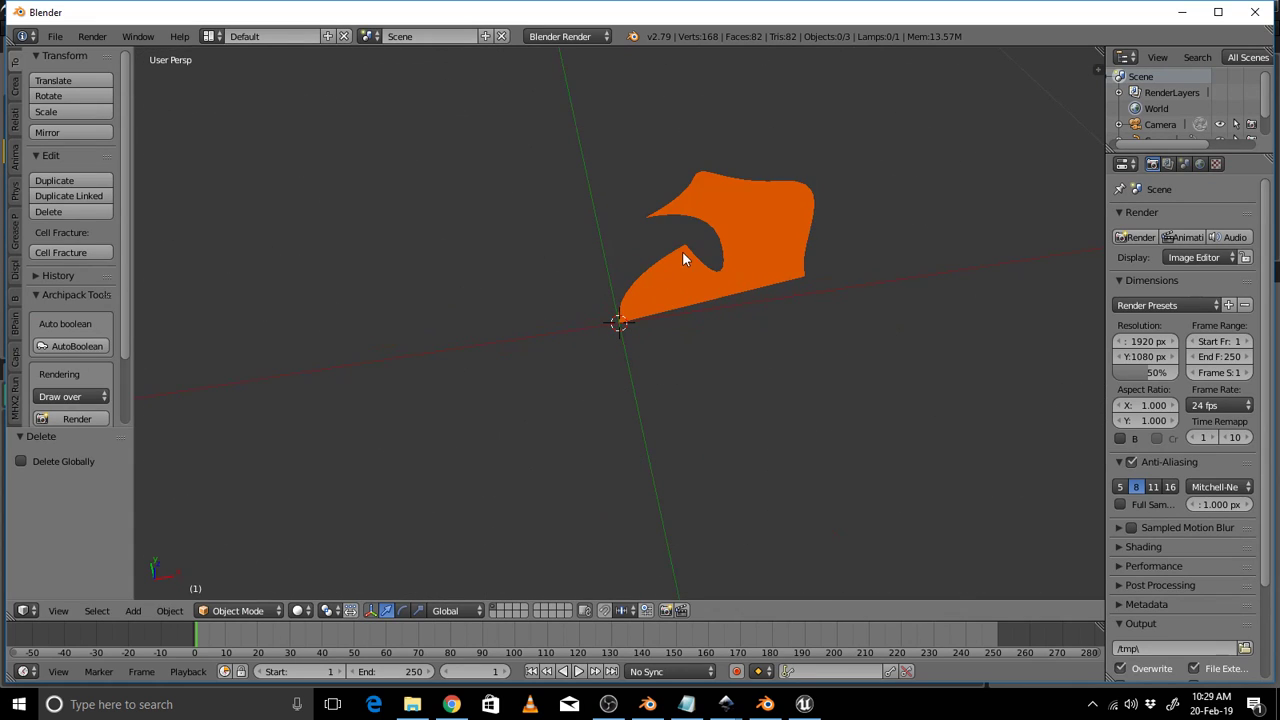
right_click(760, 214)
key(g)
key(x)
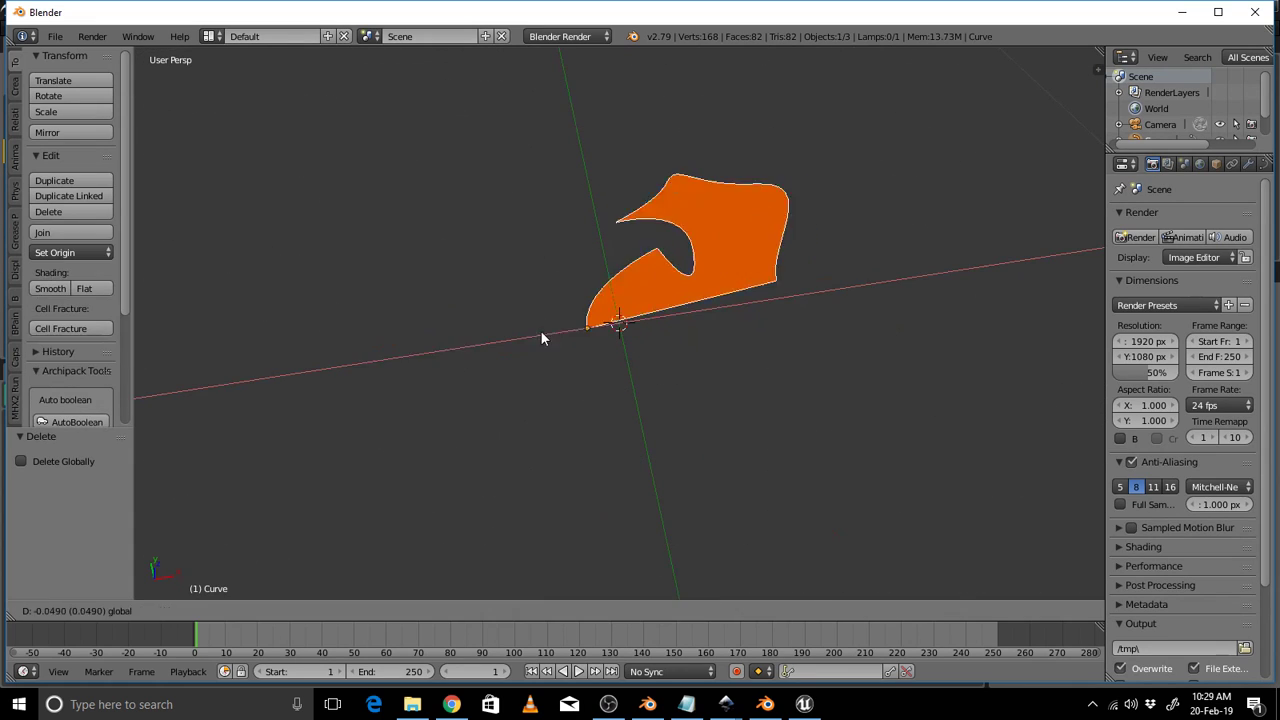
click(775, 253)
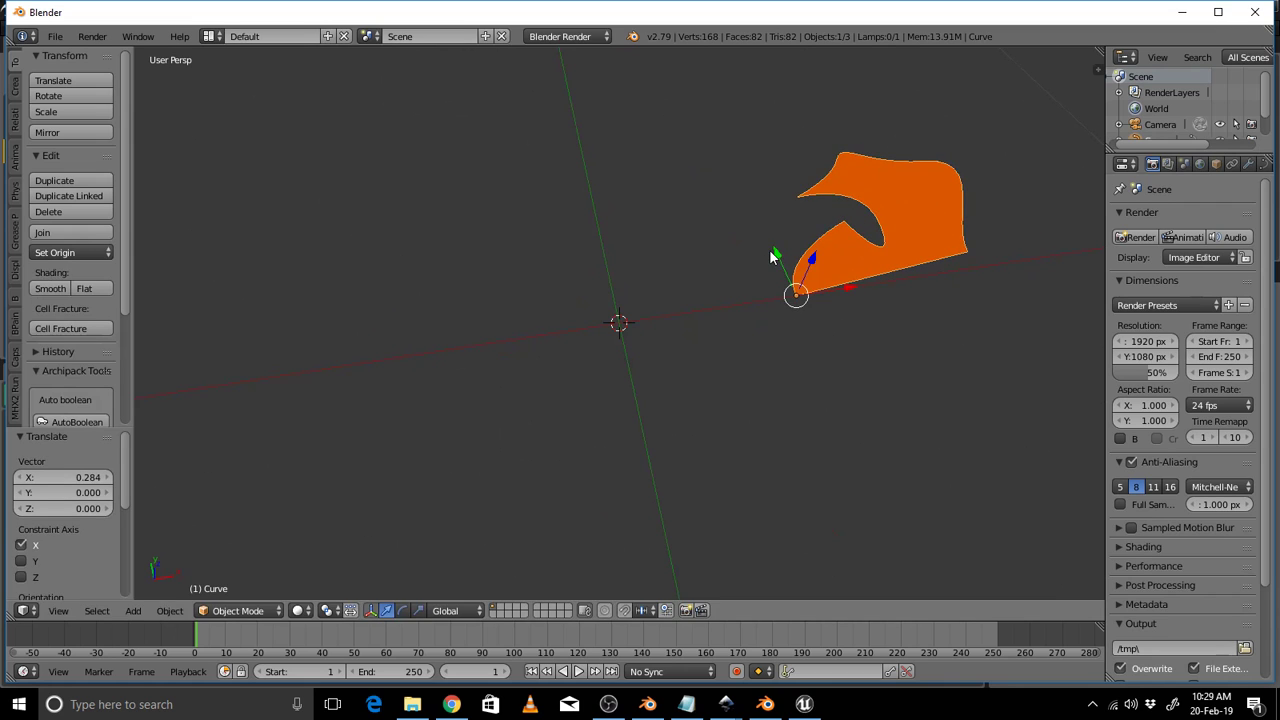
key(g)
key(y)
click(709, 141)
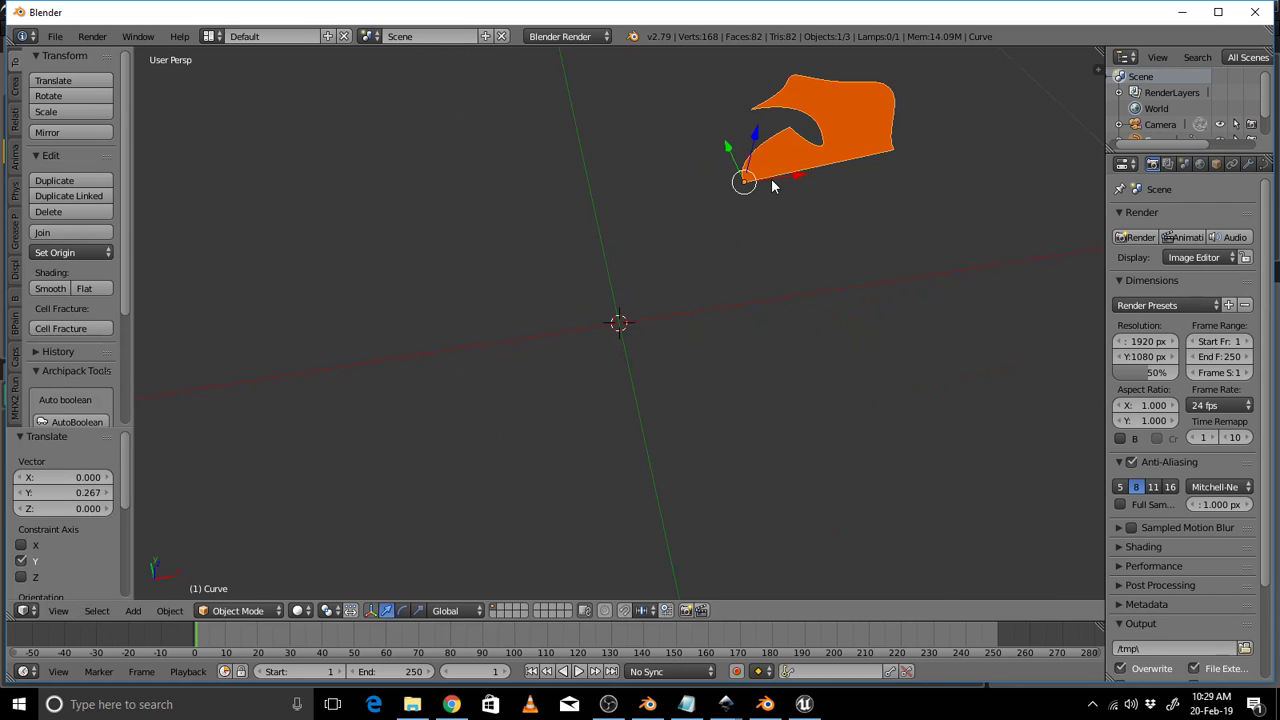
Move the imported curve about -0.576 along the X axis.
key(g)
key(x)
click(480, 229)
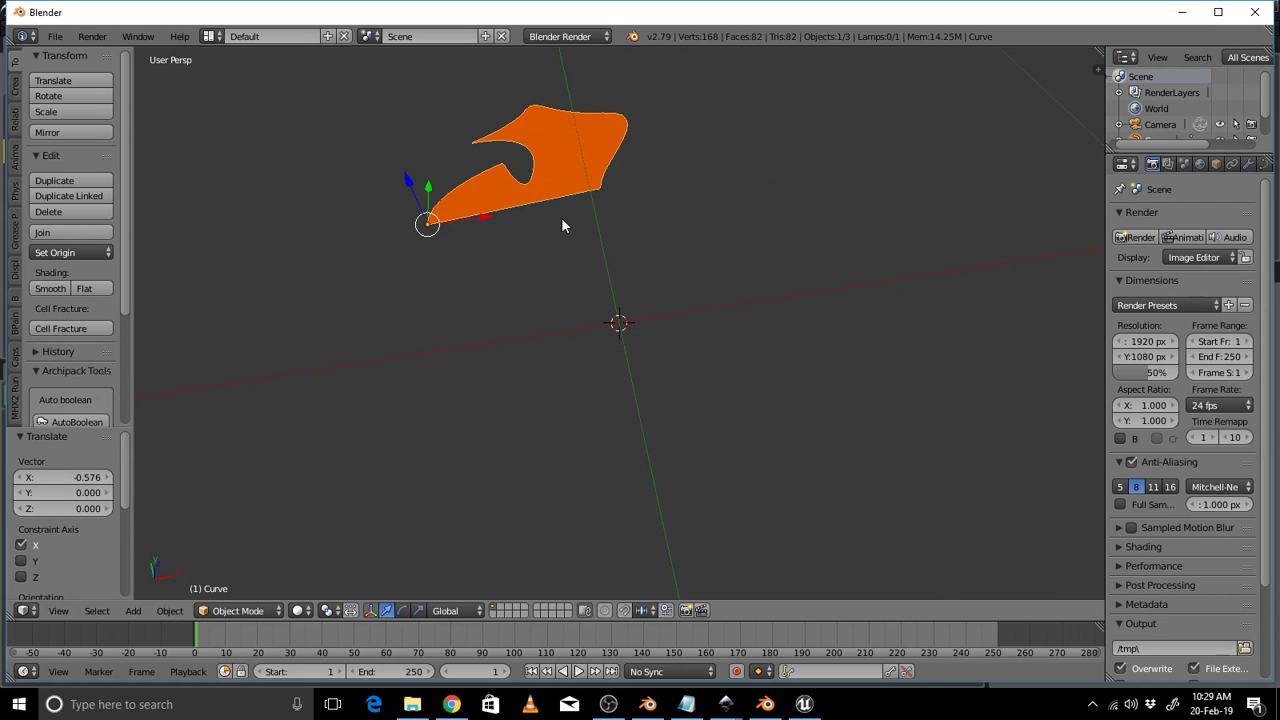
scroll(561, 226, down, 3)
scroll(561, 226, down, 3)
middle_drag(928, 417, 840, 300)
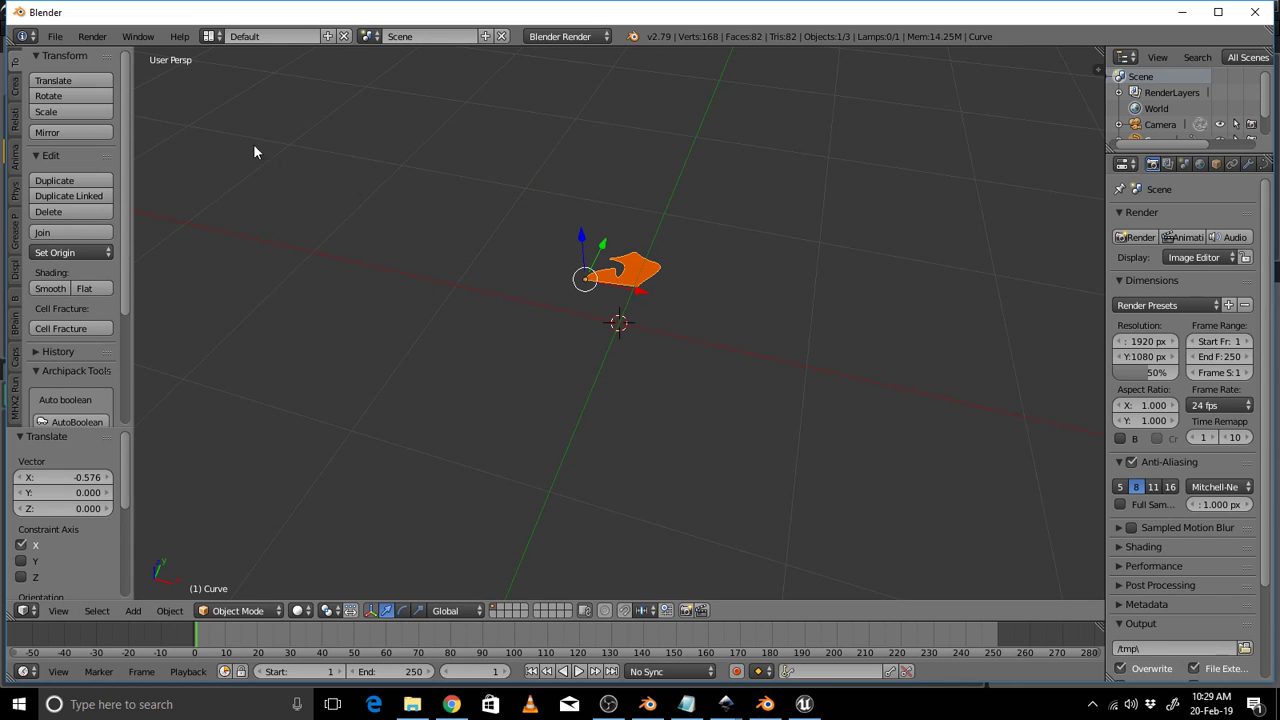
Switch to the Unreal Editor, set the InsideWallC wall's Y scale to 200 and shift the wall along X to about -1531.
drag(1171, 6, 1171, 8)
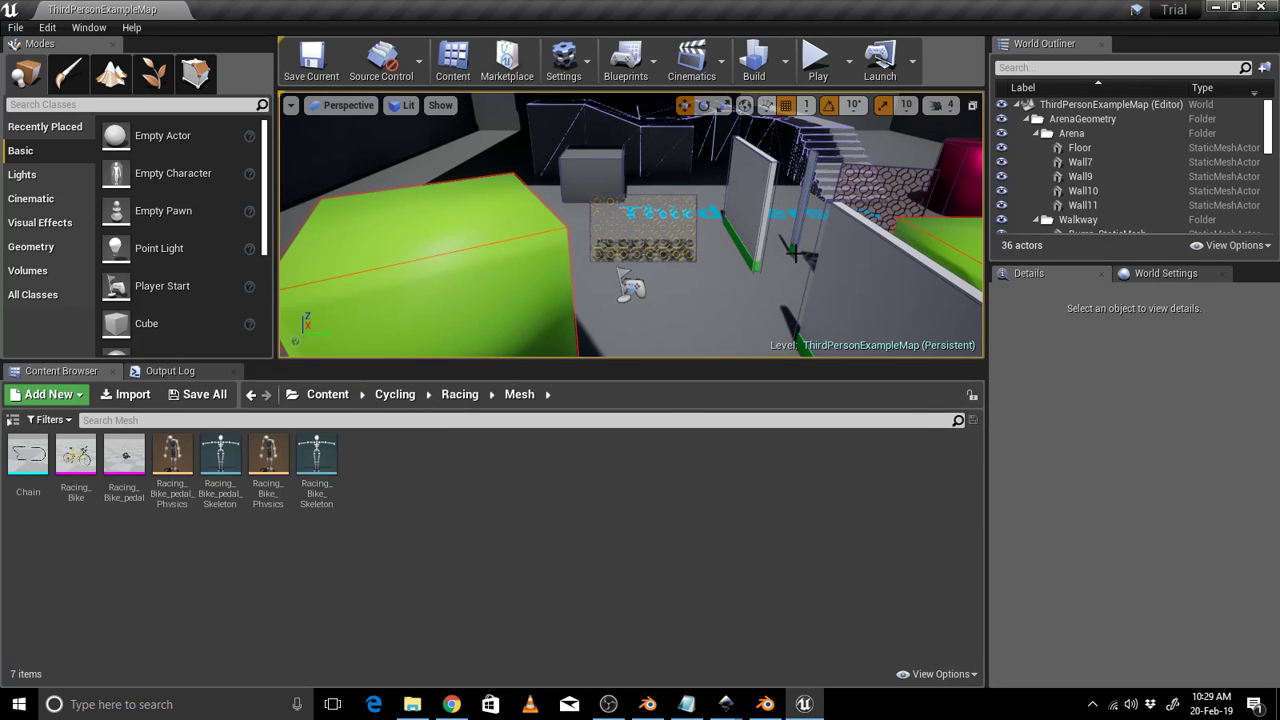
right_click(747, 211)
scroll(749, 210, down, 8)
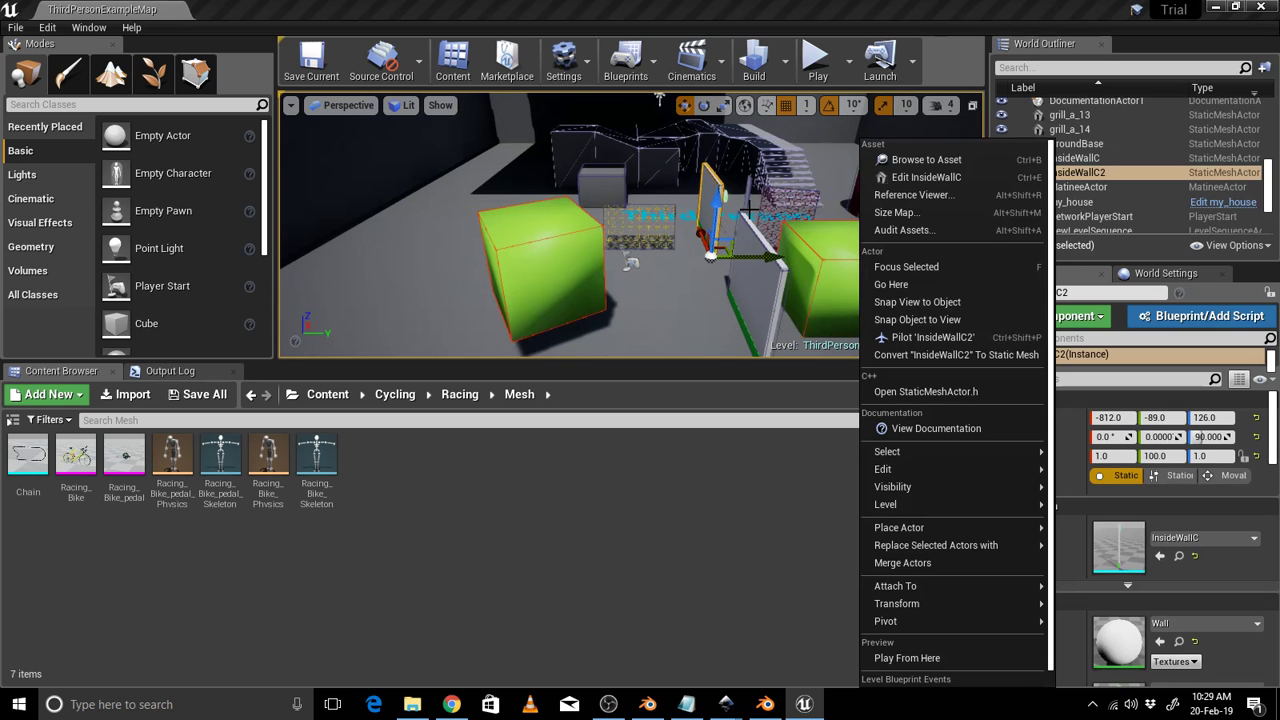
mouse_move(940, 451)
click(755, 296)
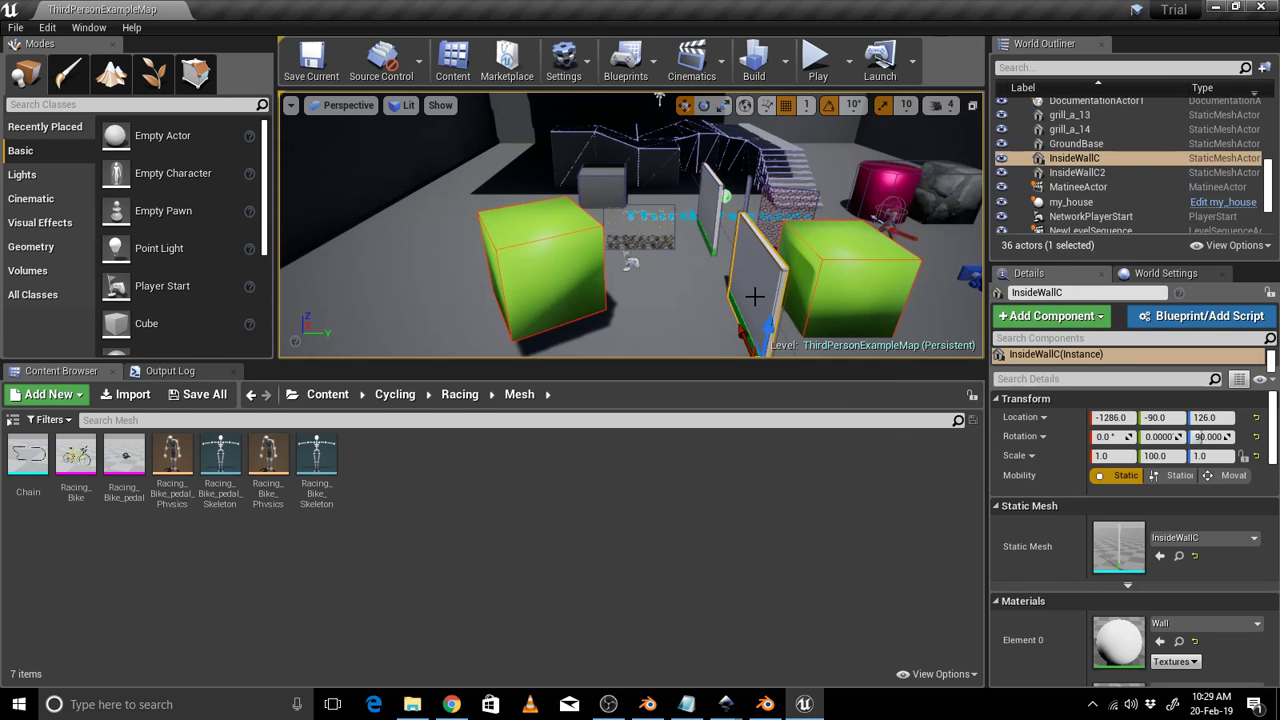
click(1160, 456)
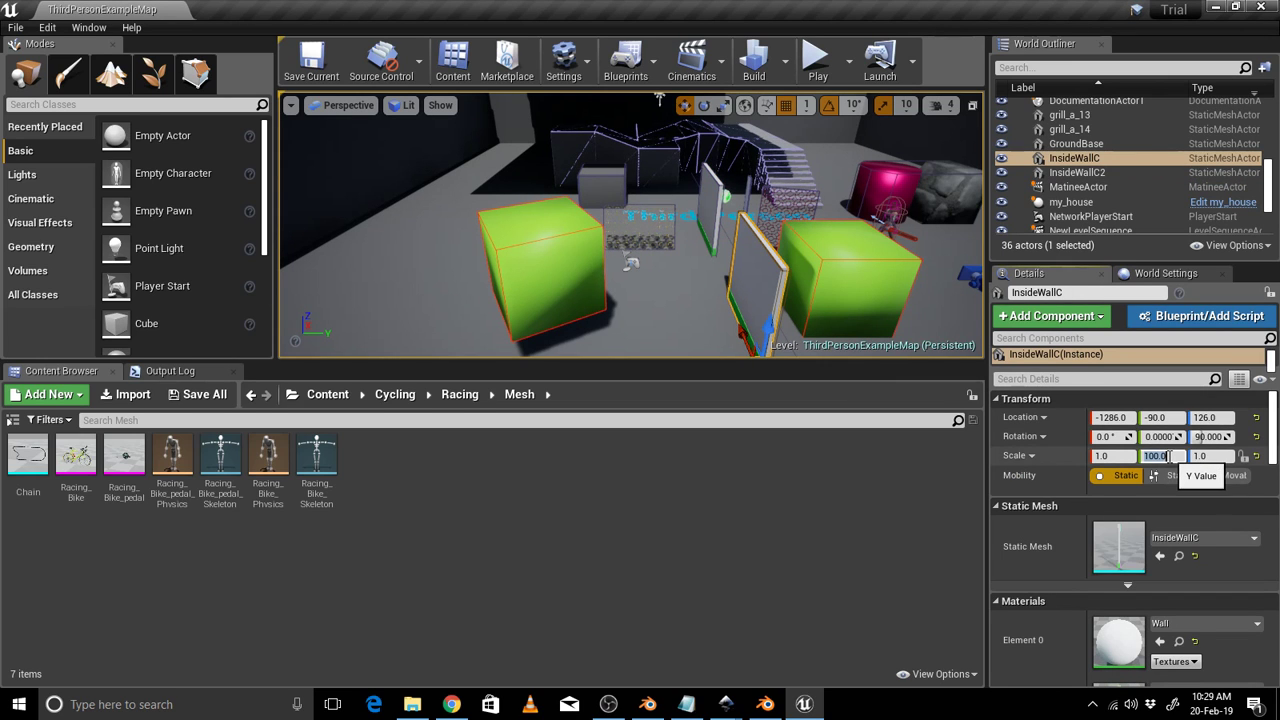
text(200)
key(Return)
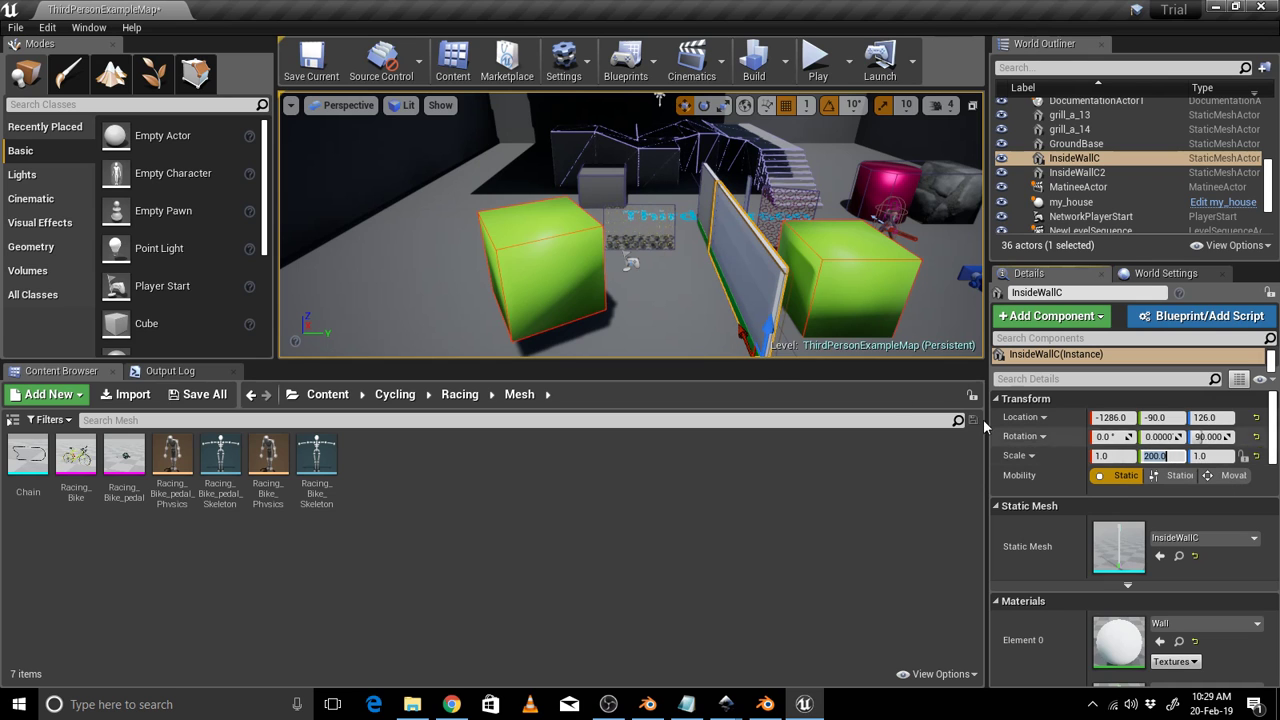
drag(746, 335, 789, 406)
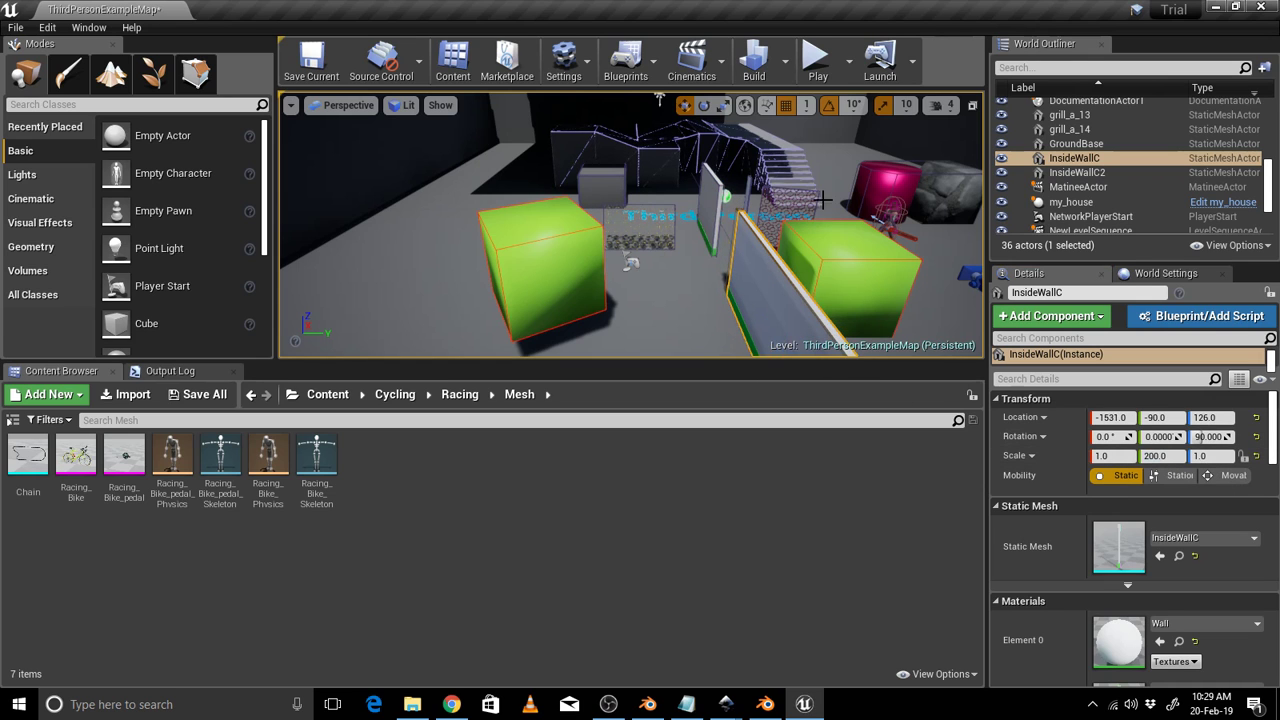
Play the level in the viewport and run the character forward to inspect the lengthened wall.
middle_drag(740, 290, 895, 252)
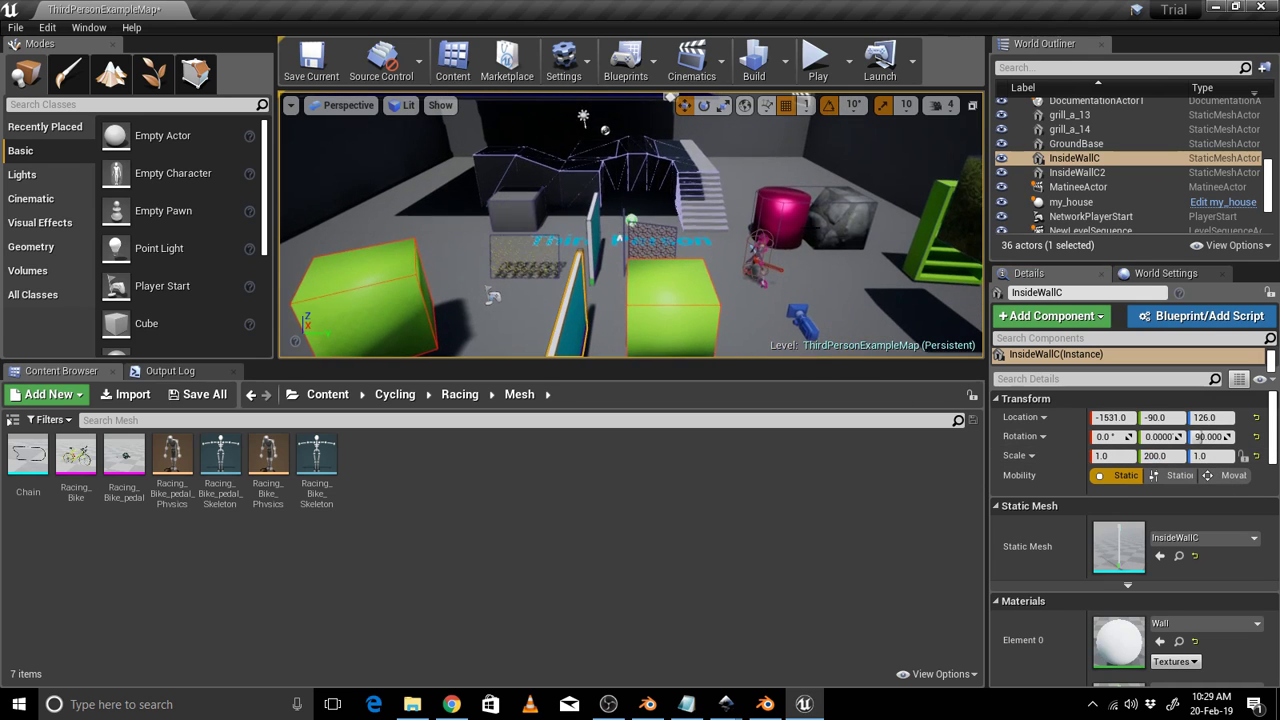
click(809, 64)
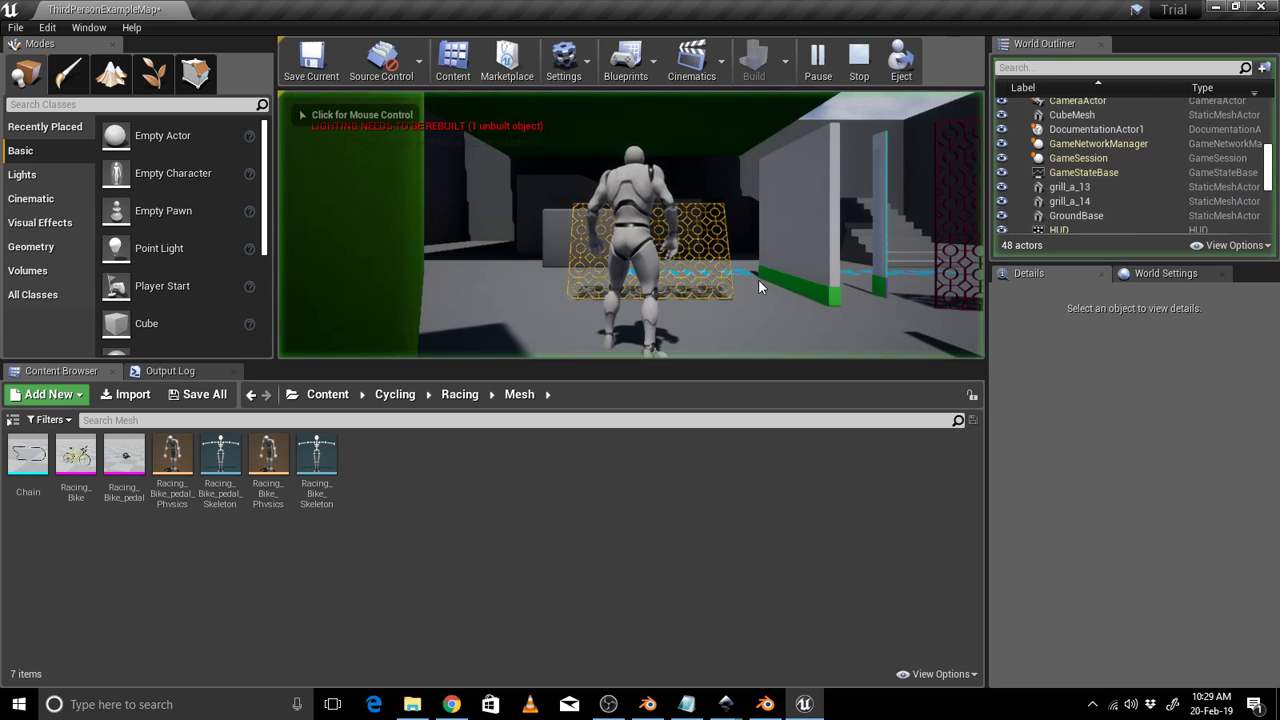
click(759, 283)
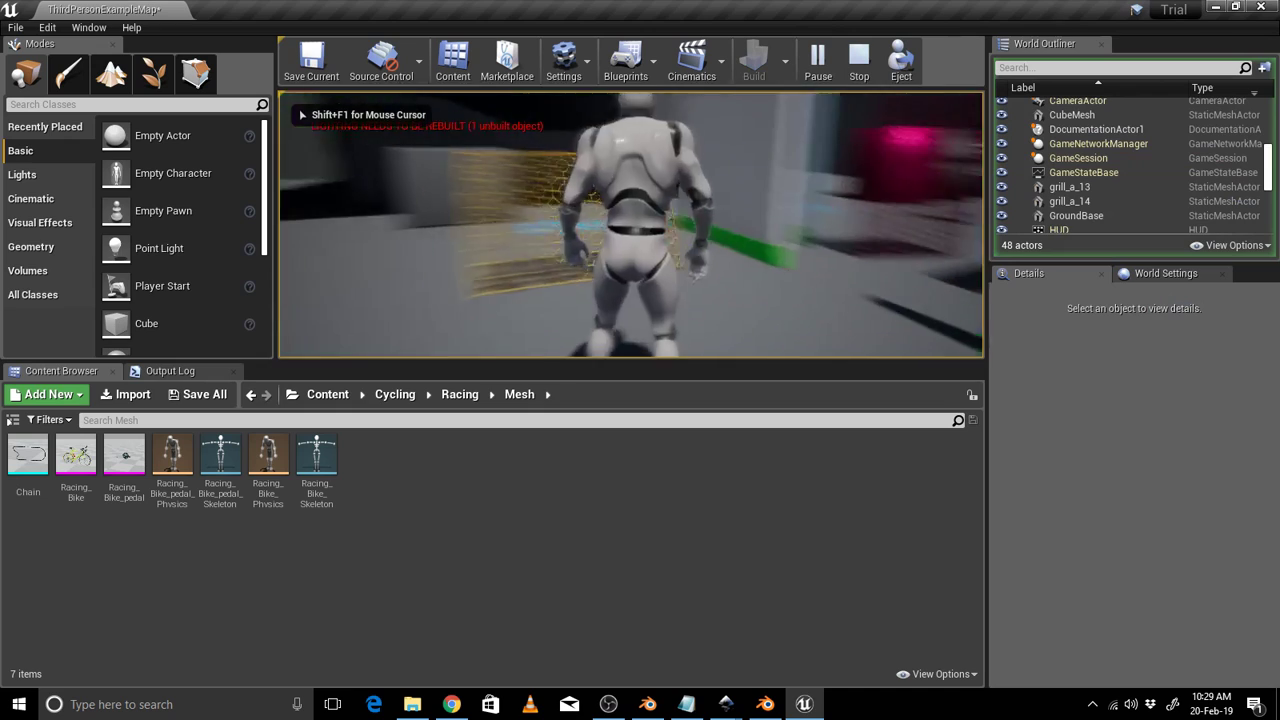
key(w)
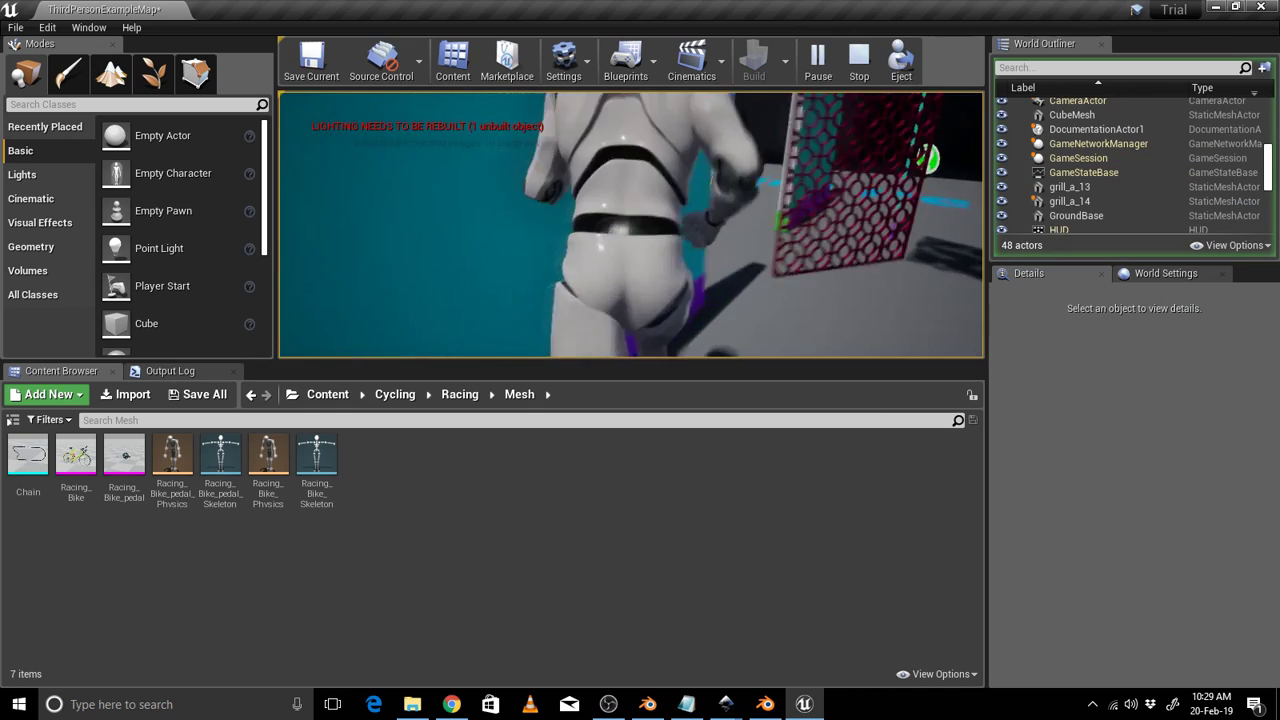
Run the character past the lengthened walls in the playing level and end the play session.
key(w)
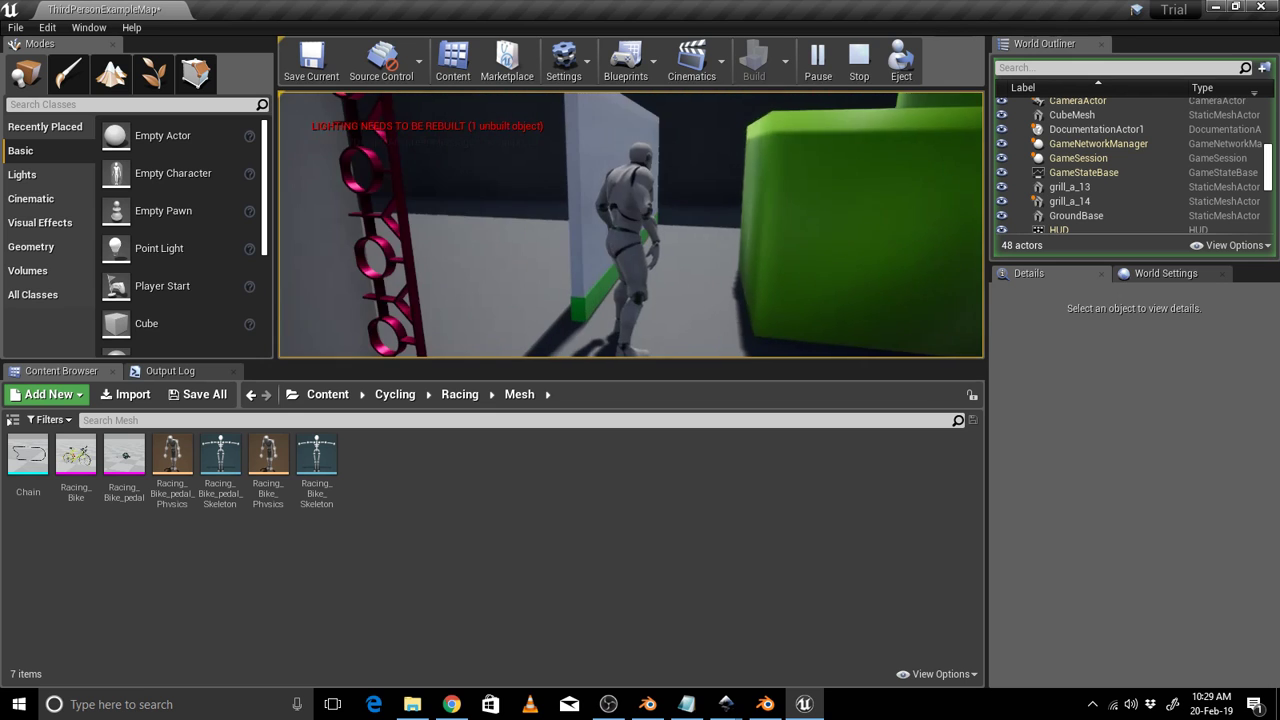
key(w)
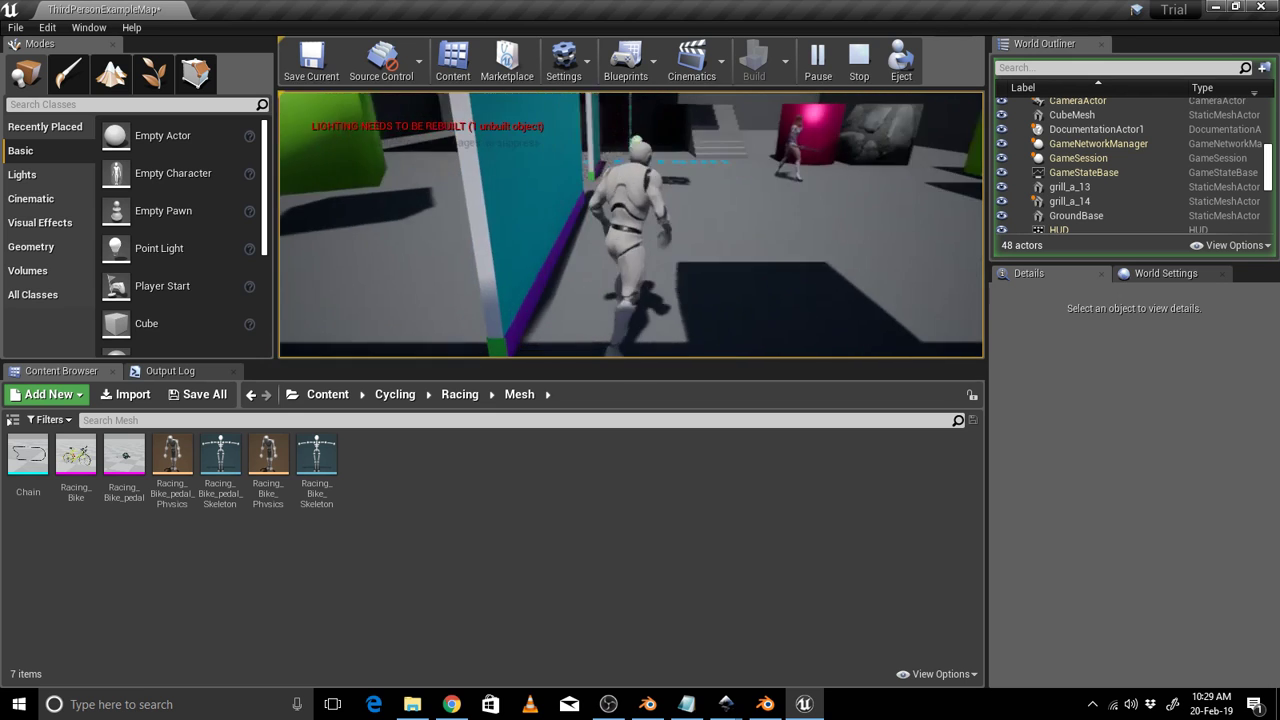
key(Escape)
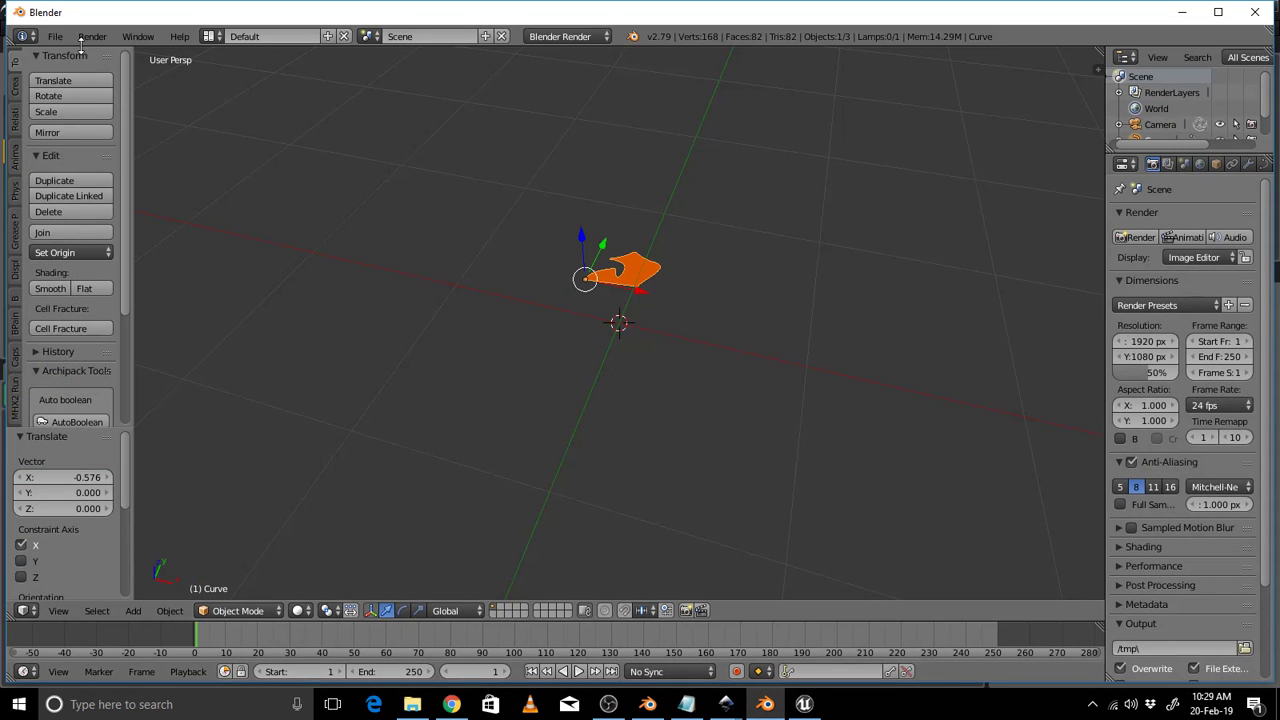
Open the recent file VR_Wall02.blend in Blender.
click(60, 37)
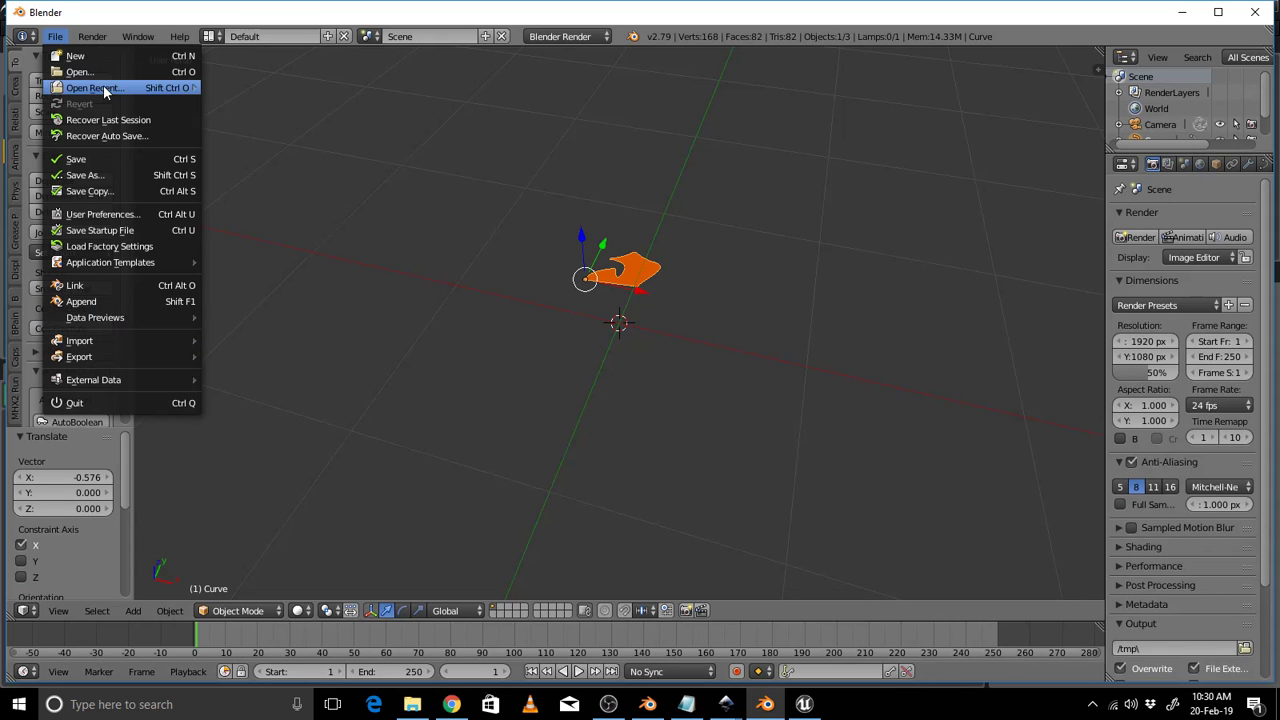
mouse_move(106, 87)
click(322, 85)
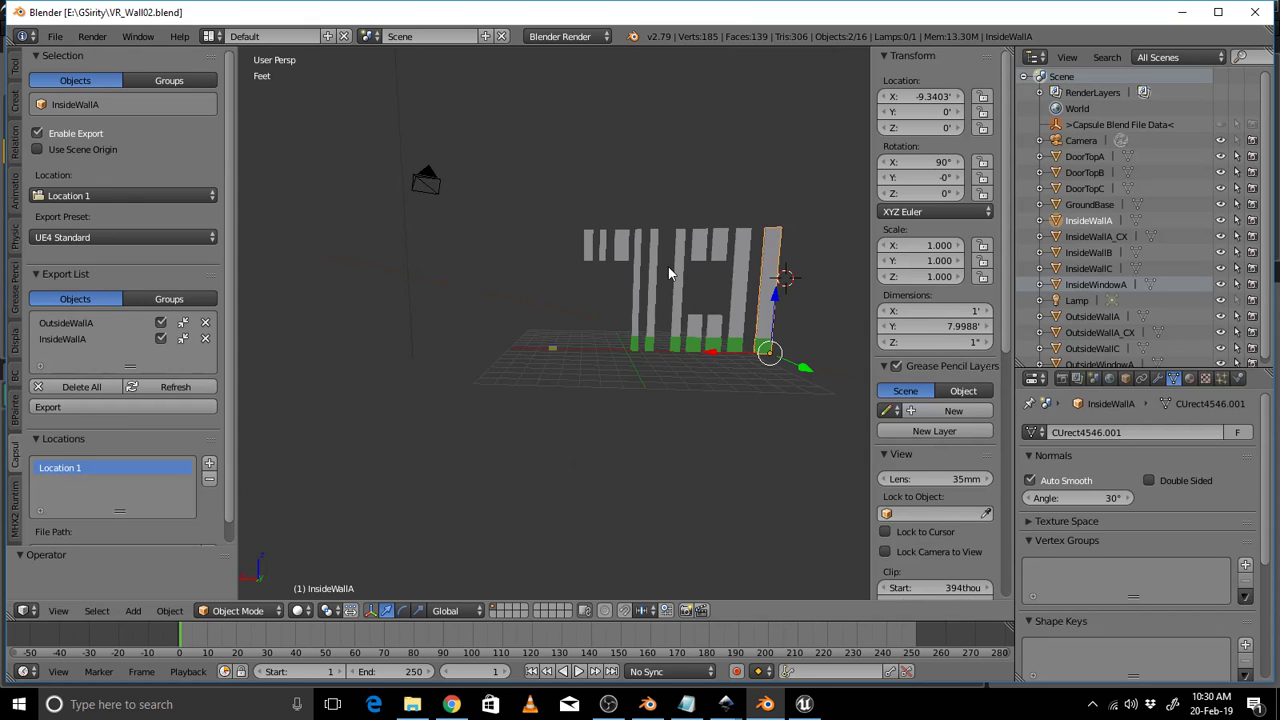
Examine the wall and window pieces by selecting several in turn, ending on InsideWallA.
middle_drag(669, 268, 633, 286)
scroll(581, 251, up, 1)
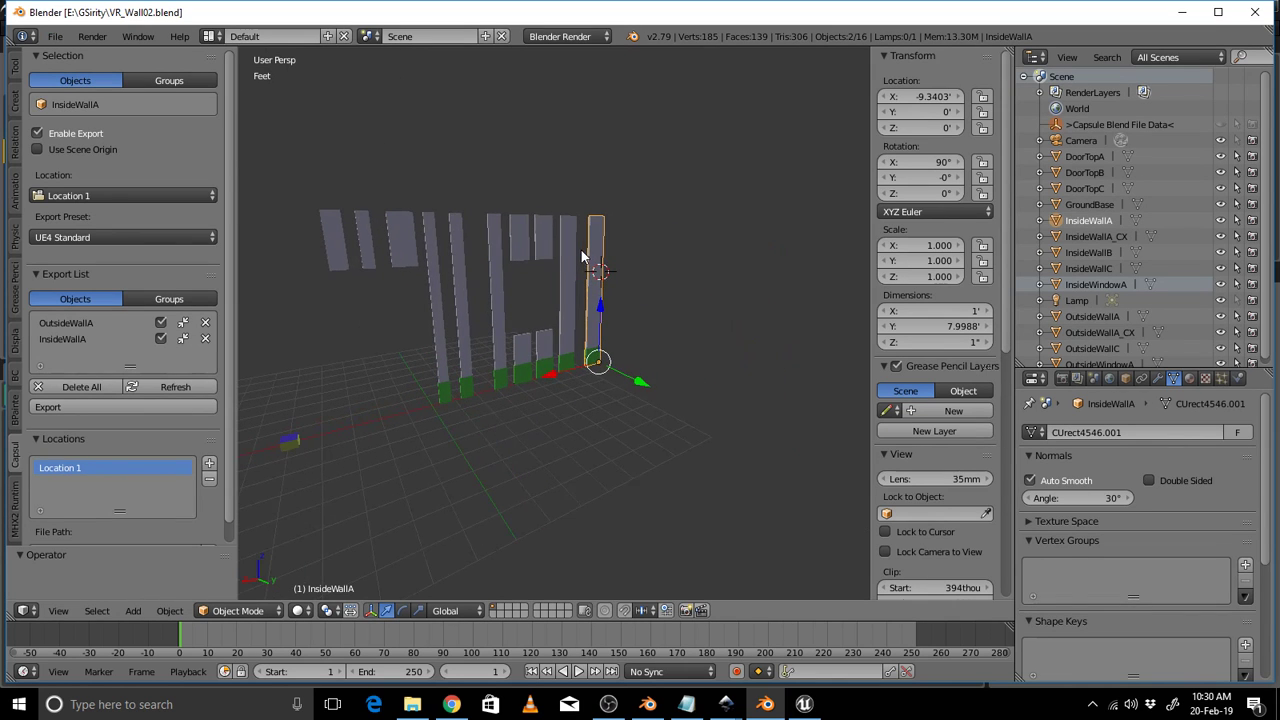
right_click(600, 242)
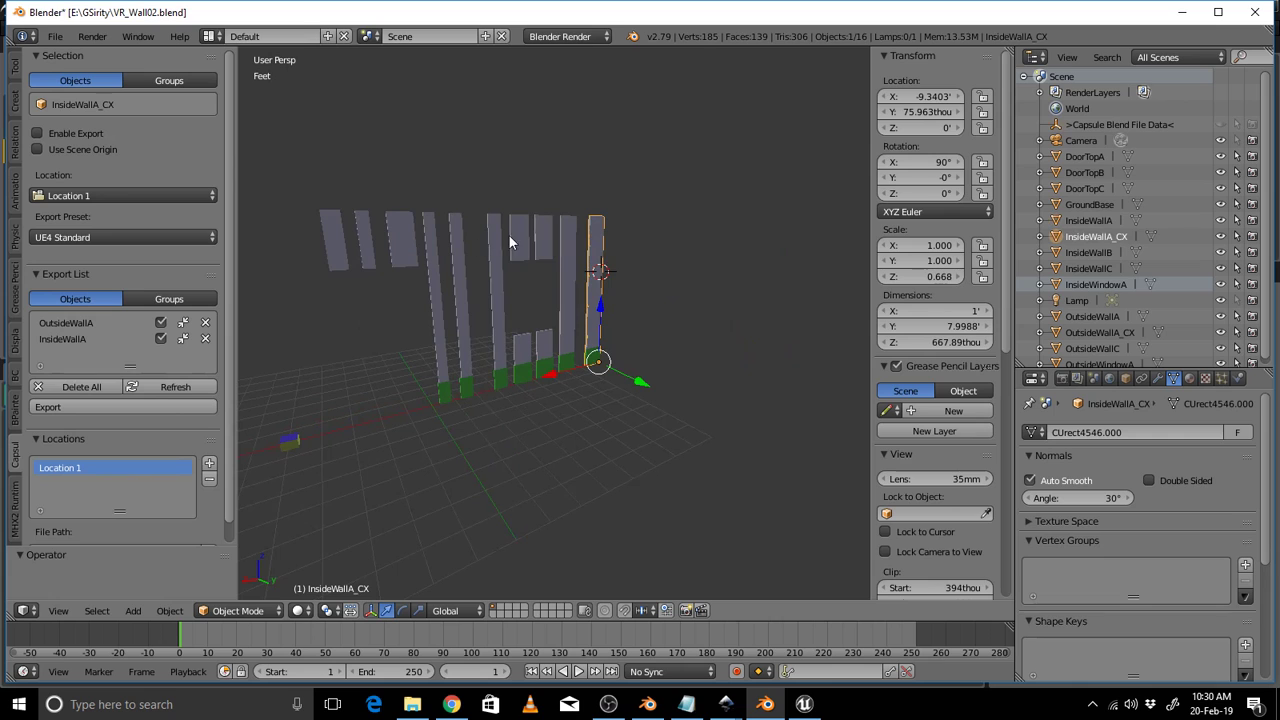
right_click(569, 237)
right_click(549, 243)
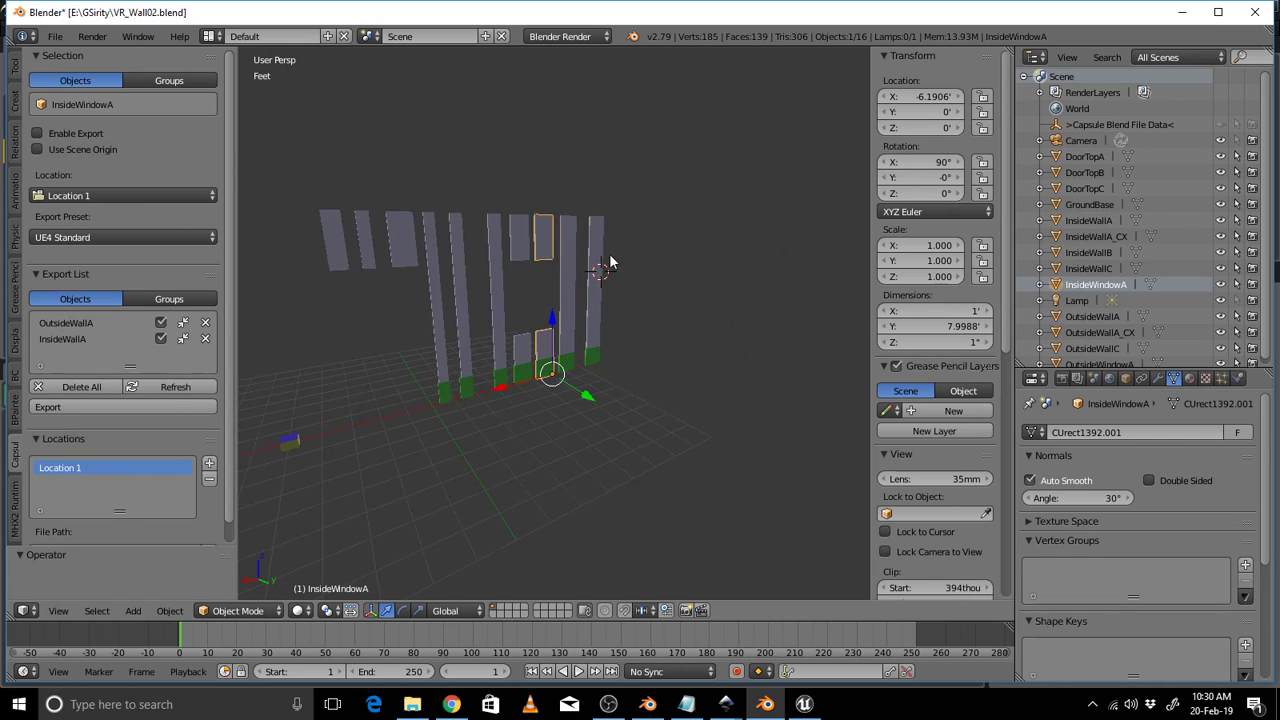
middle_drag(633, 258, 660, 263)
right_click(667, 236)
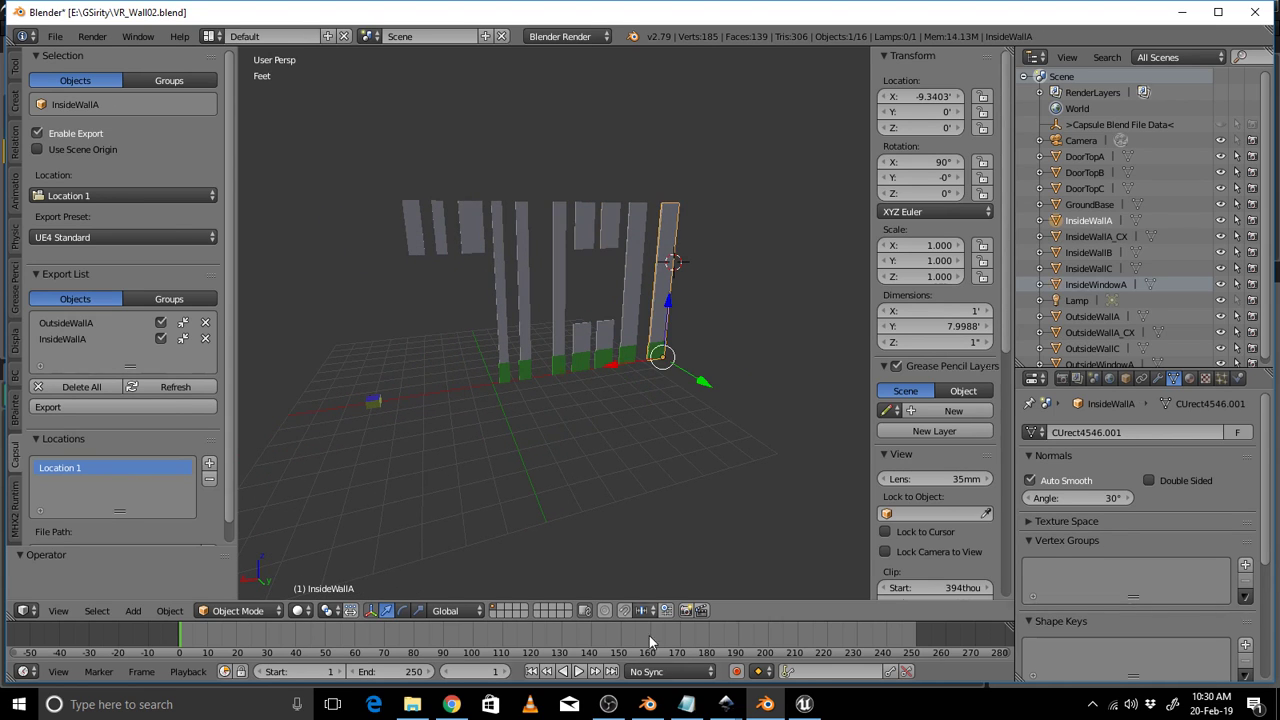
Switch to the Unreal Editor, select the long wall to identify its mesh, and return to Blender.
click(804, 704)
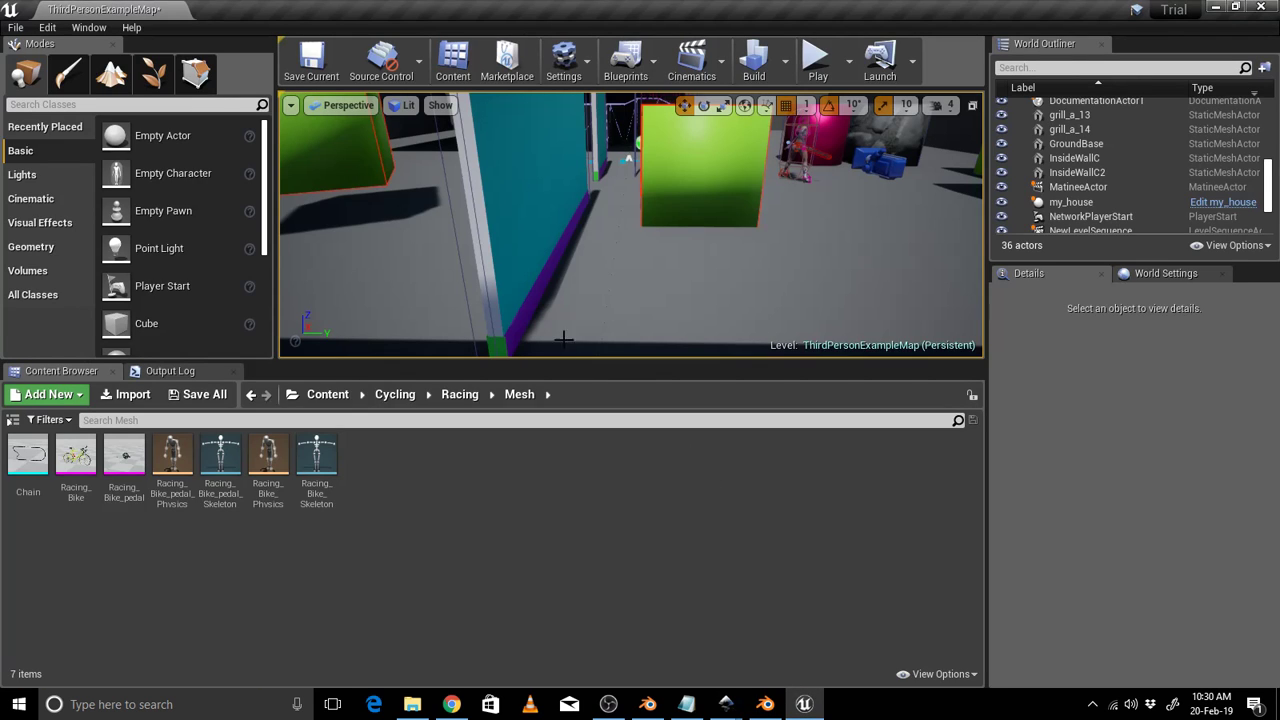
click(554, 200)
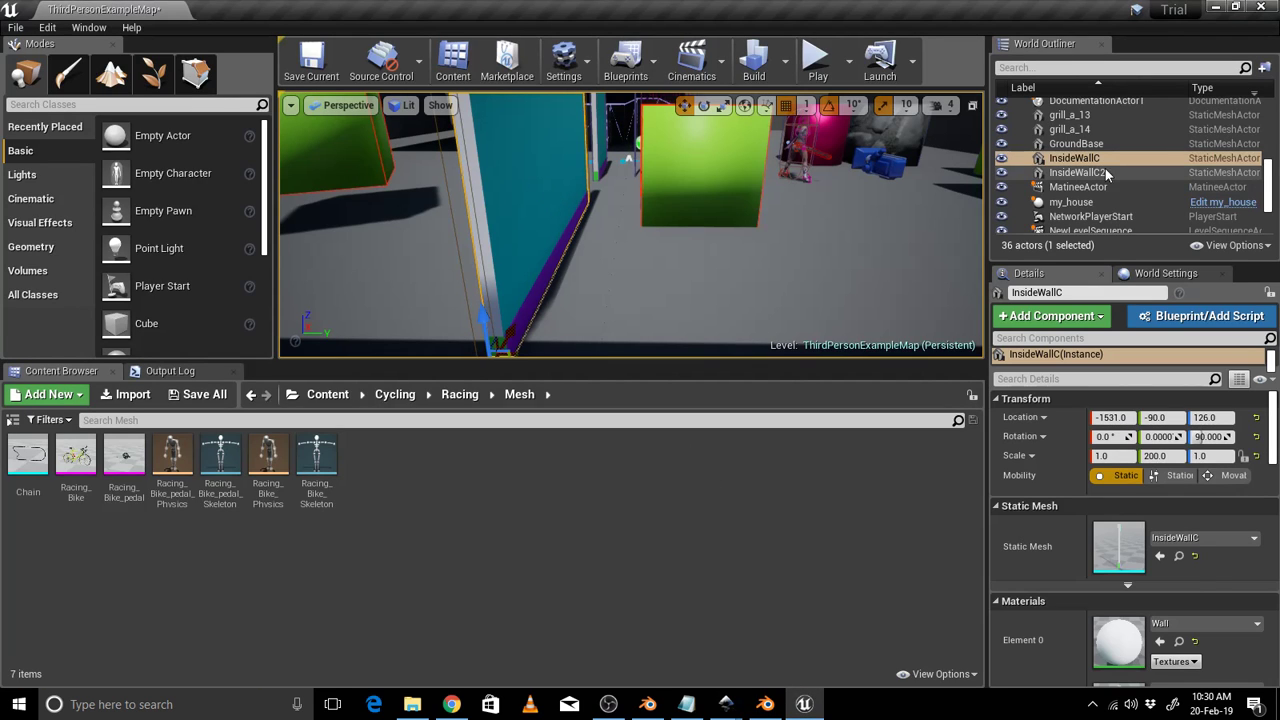
click(1073, 158)
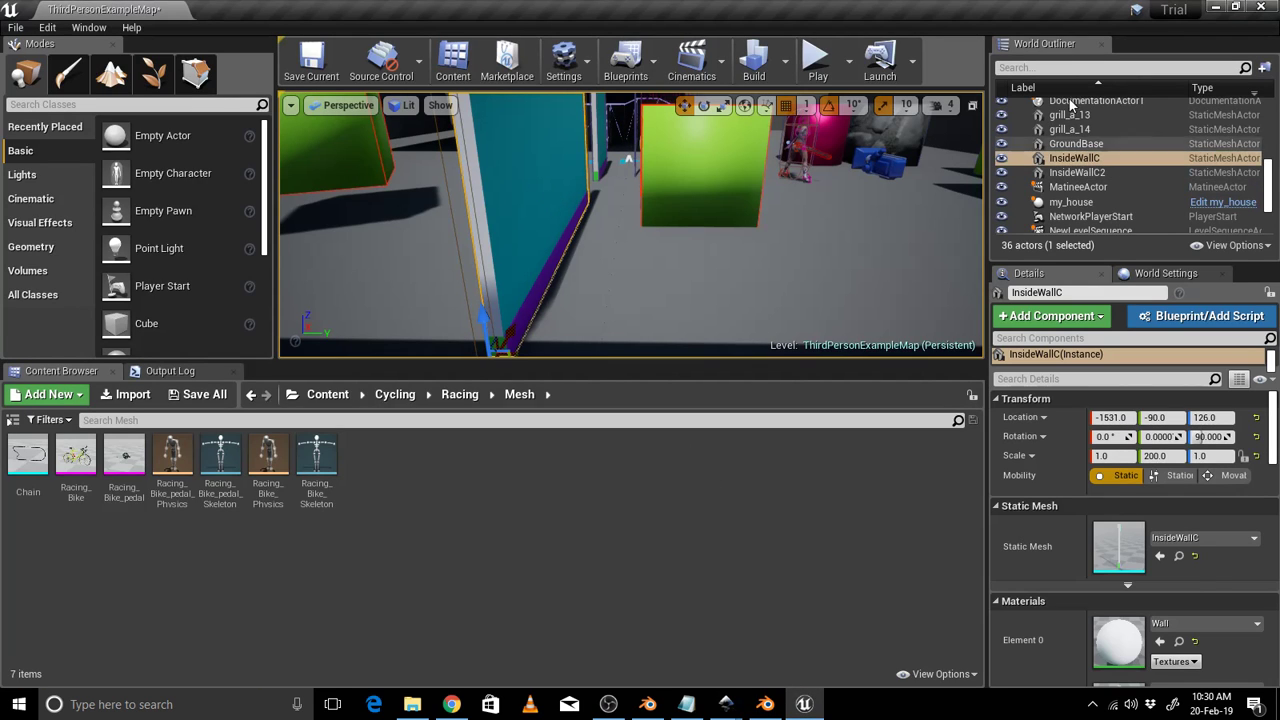
click(1216, 8)
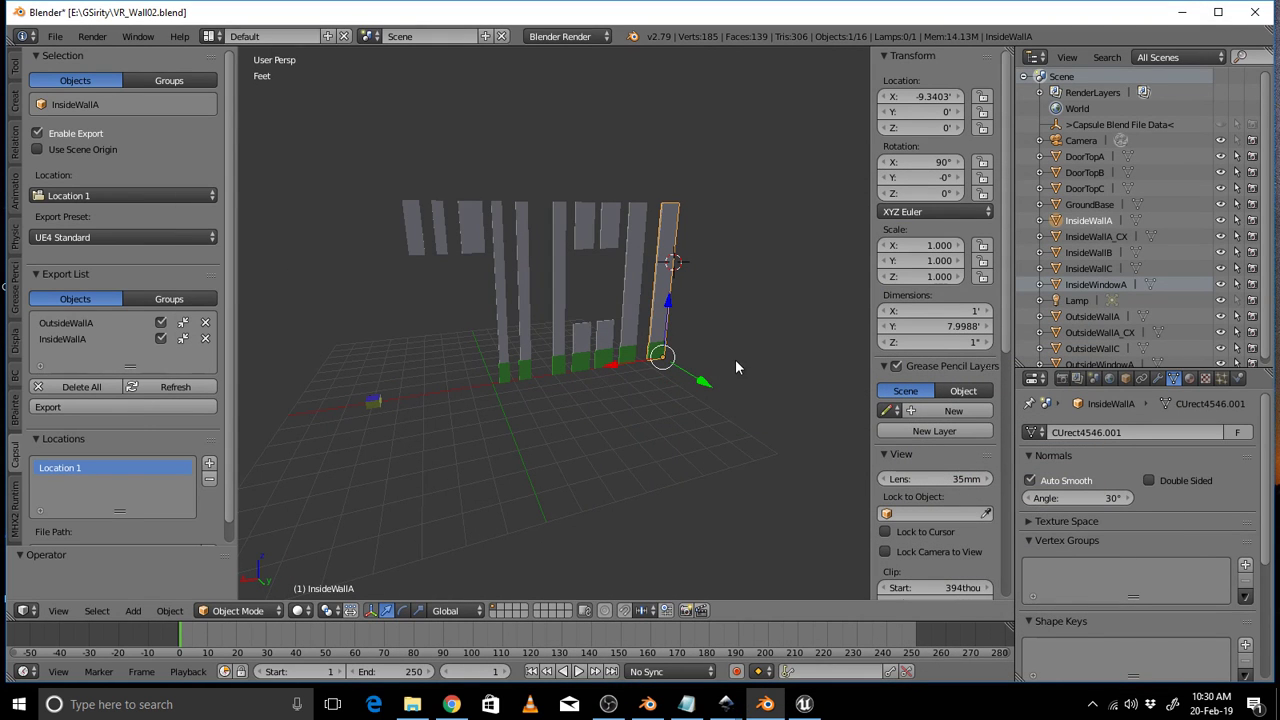
Select the InsideWallC object and show it in front orthographic view.
scroll(1074, 282, down, 1)
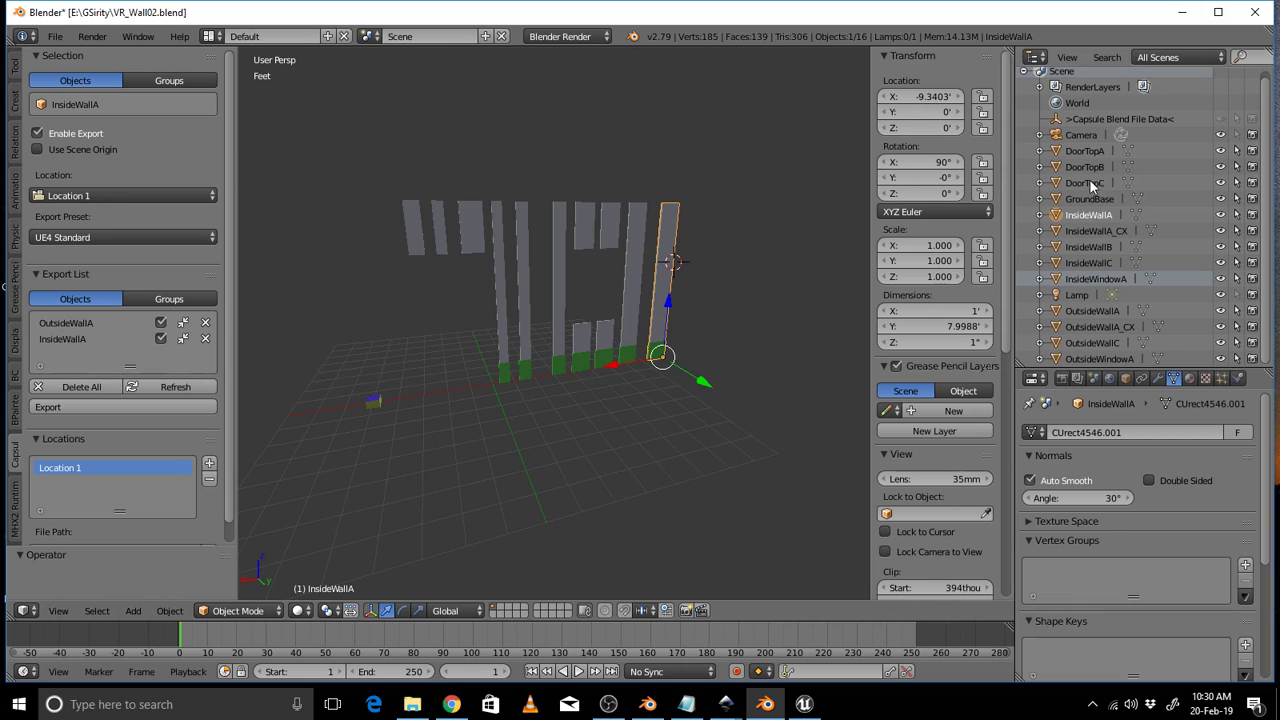
click(1092, 263)
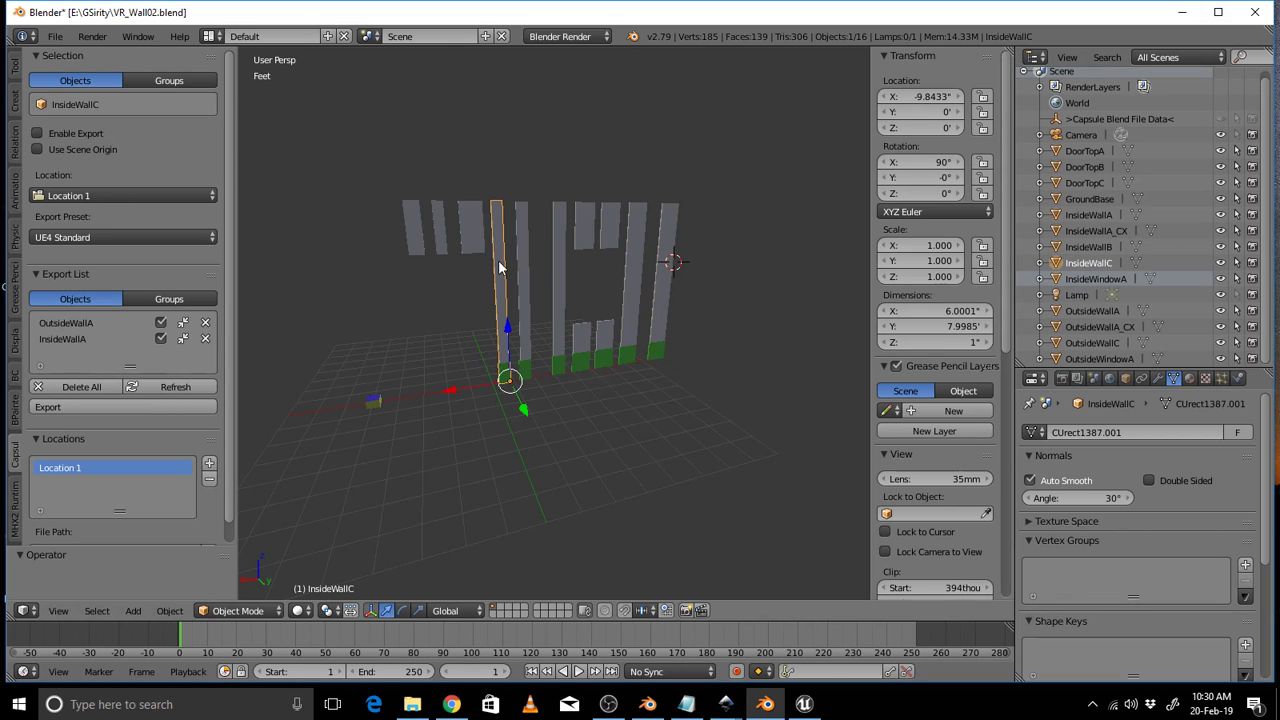
middle_drag(503, 266, 492, 247)
scroll(491, 245, up, 1)
key(KP_1)
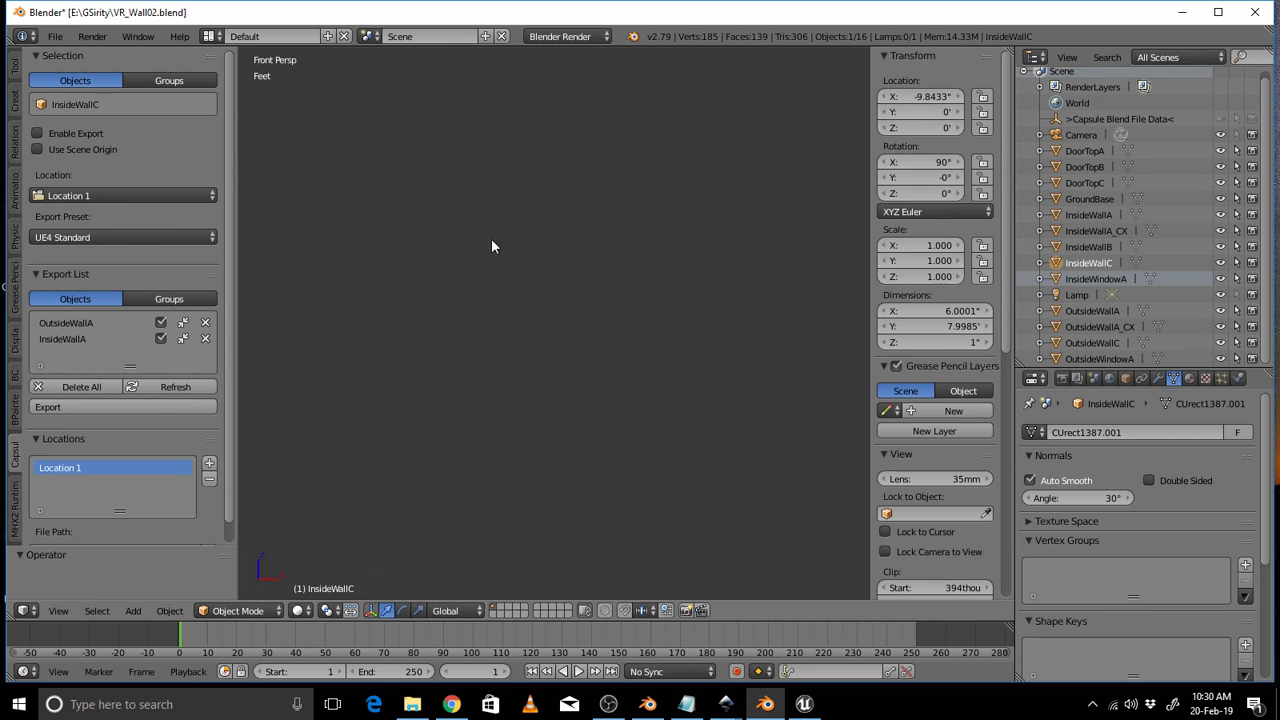
key(KP_3)
middle_drag(491, 240, 353, 280)
key(KP_5)
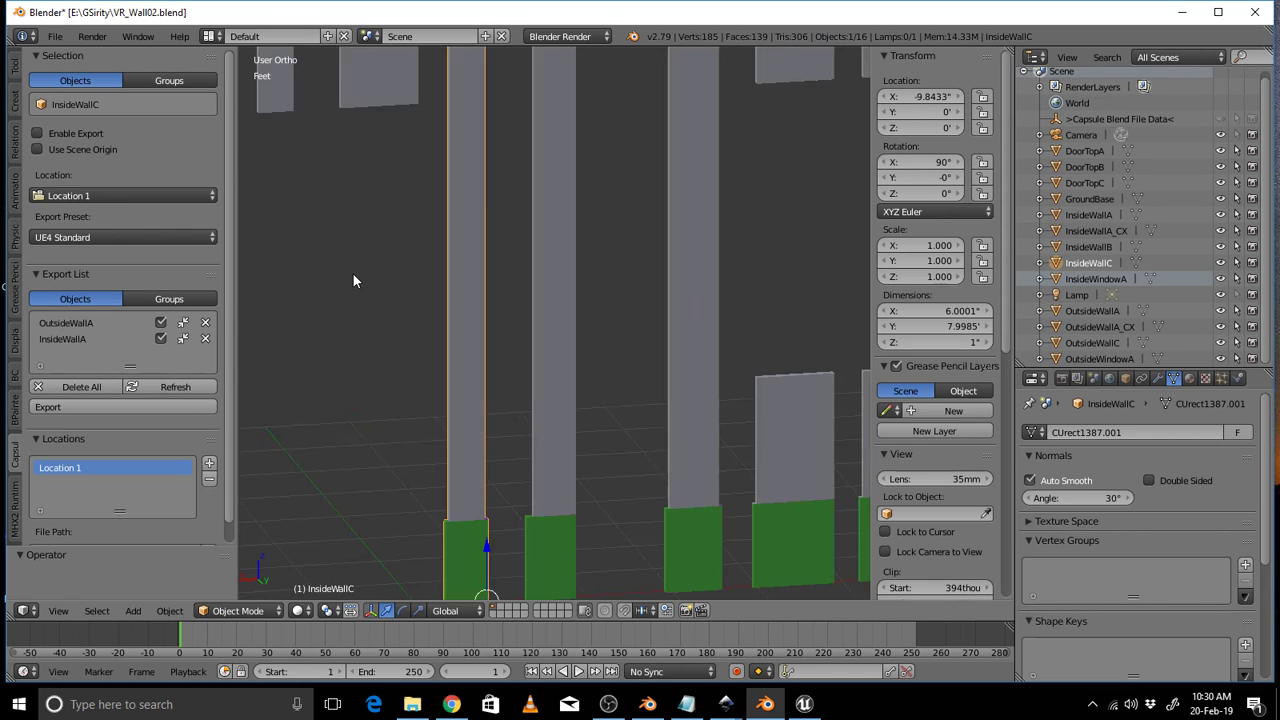
key(KP_1)
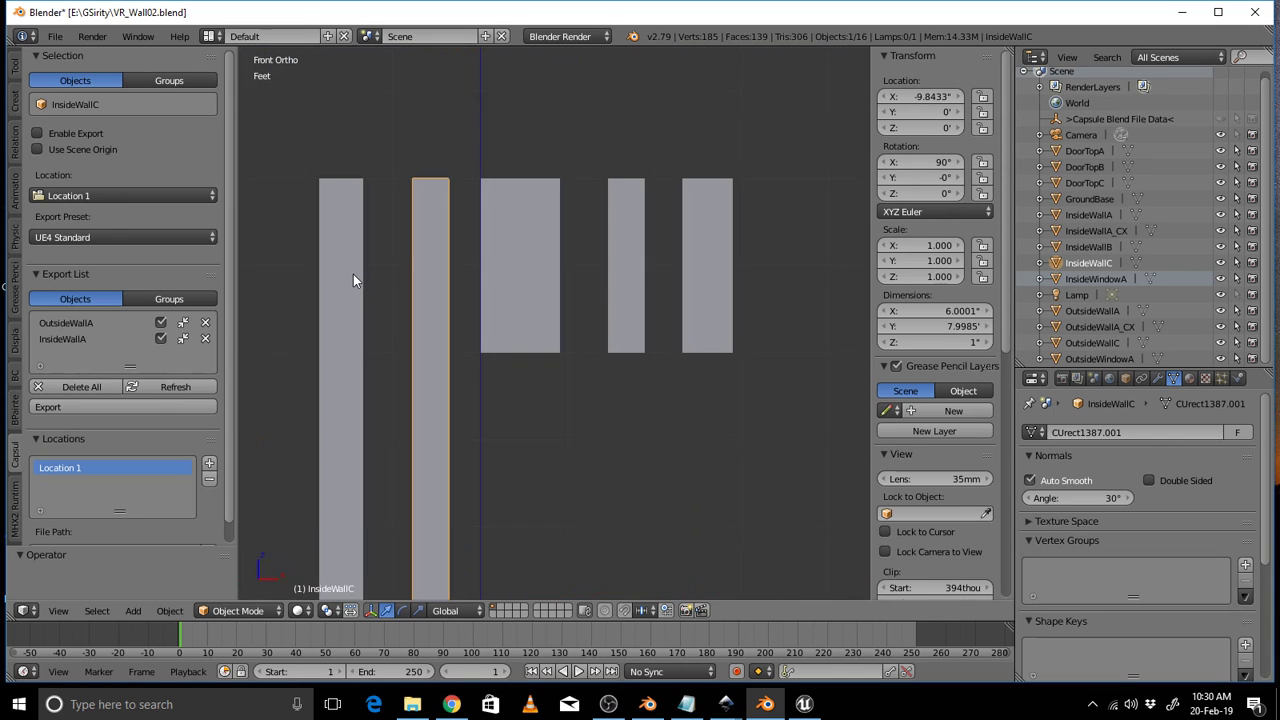
scroll(353, 279, down, 4)
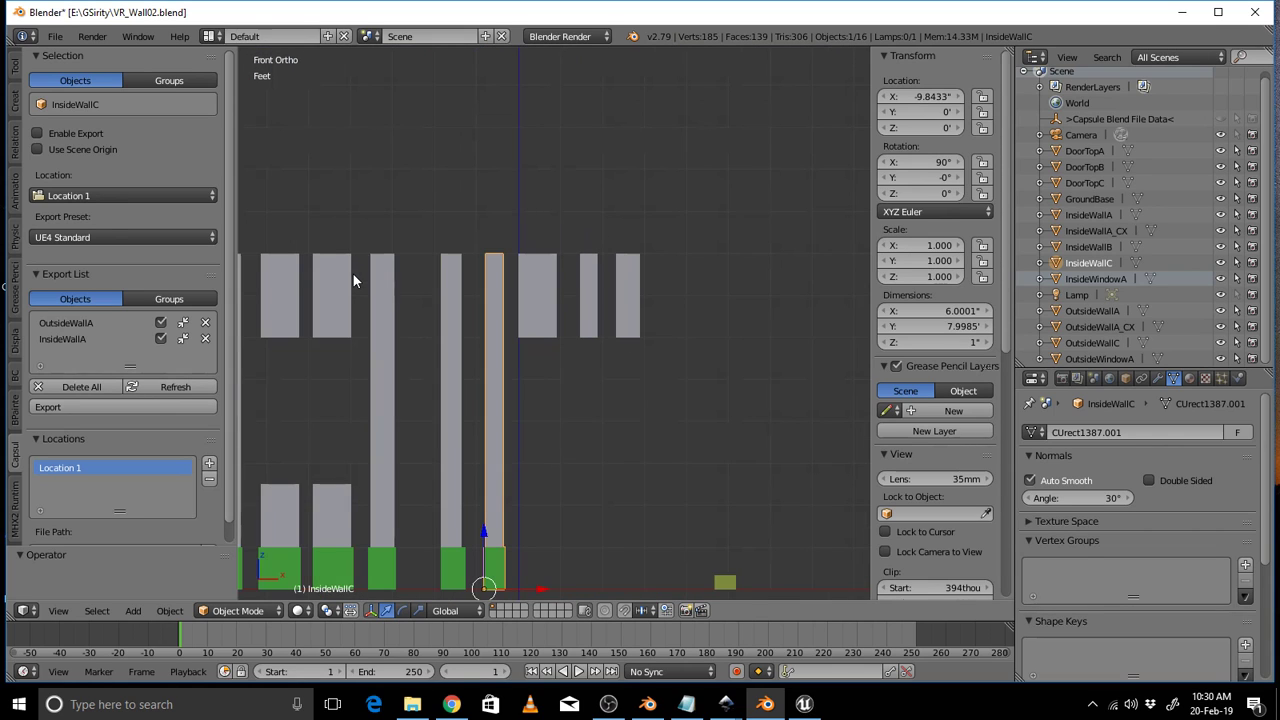
shift+middle_drag(491, 397, 534, 328)
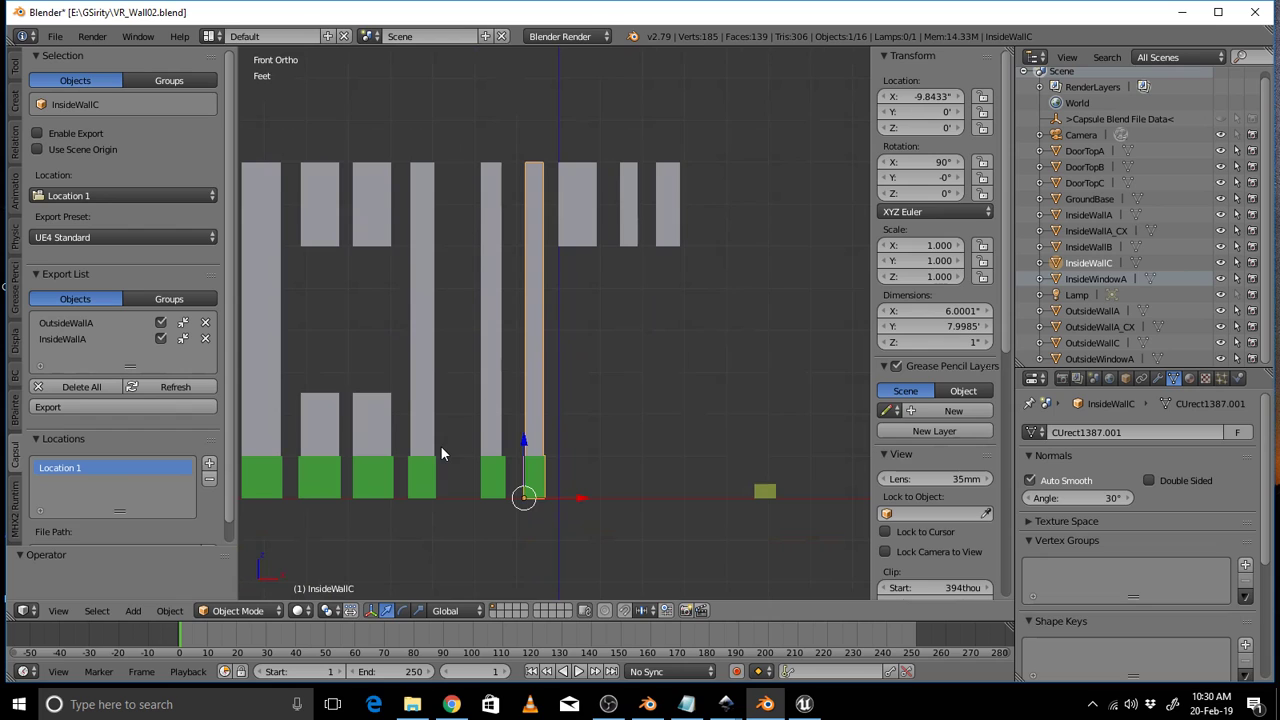
Show the scene's unit settings and examine InsideWallC against the grid.
click(1096, 381)
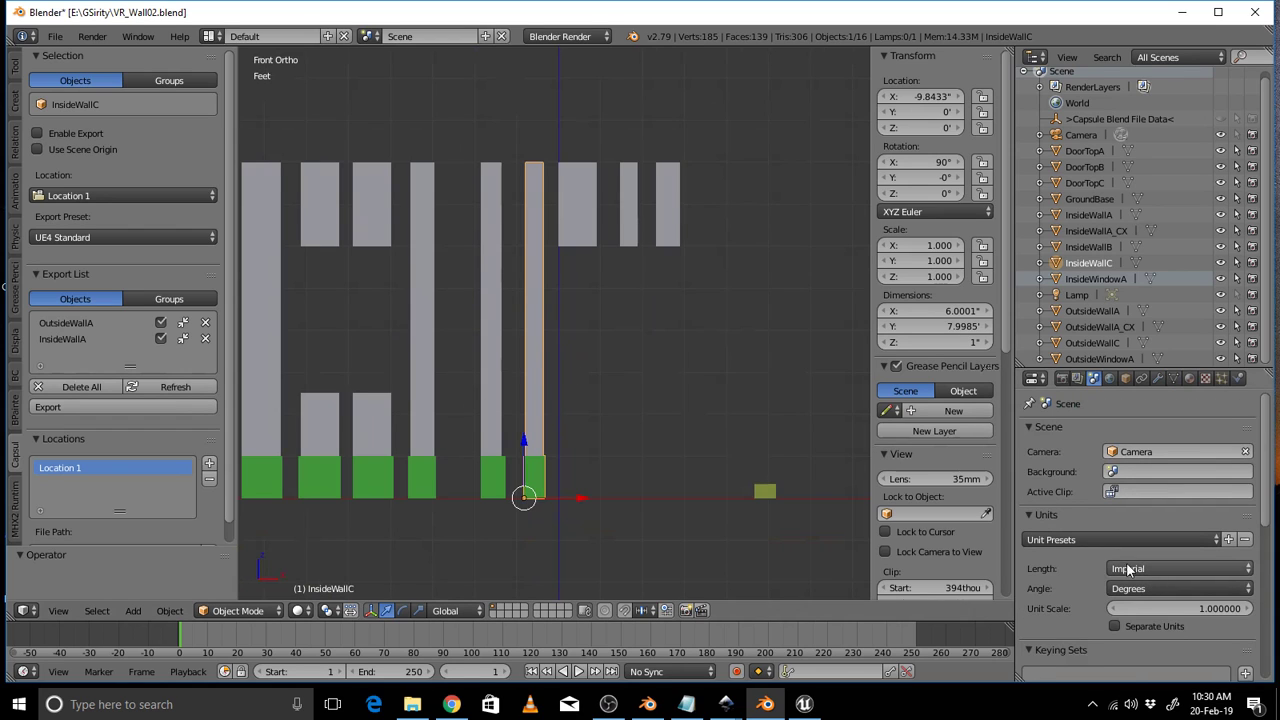
scroll(537, 186, up, 3)
shift+middle_drag(592, 125, 637, 298)
scroll(645, 365, down, 2)
shift+middle_drag(615, 342, 605, 292)
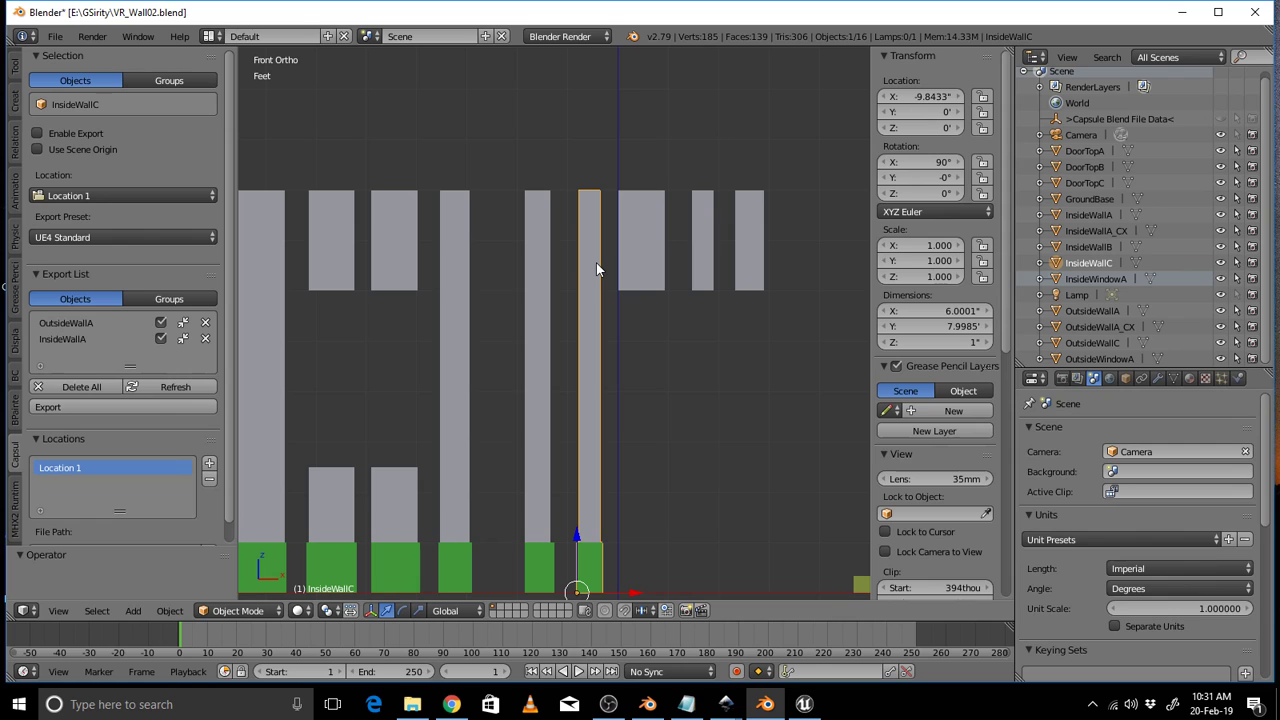
Enter Edit Mode on InsideWallC and box-select only its visible top edge vertices.
click(237, 610)
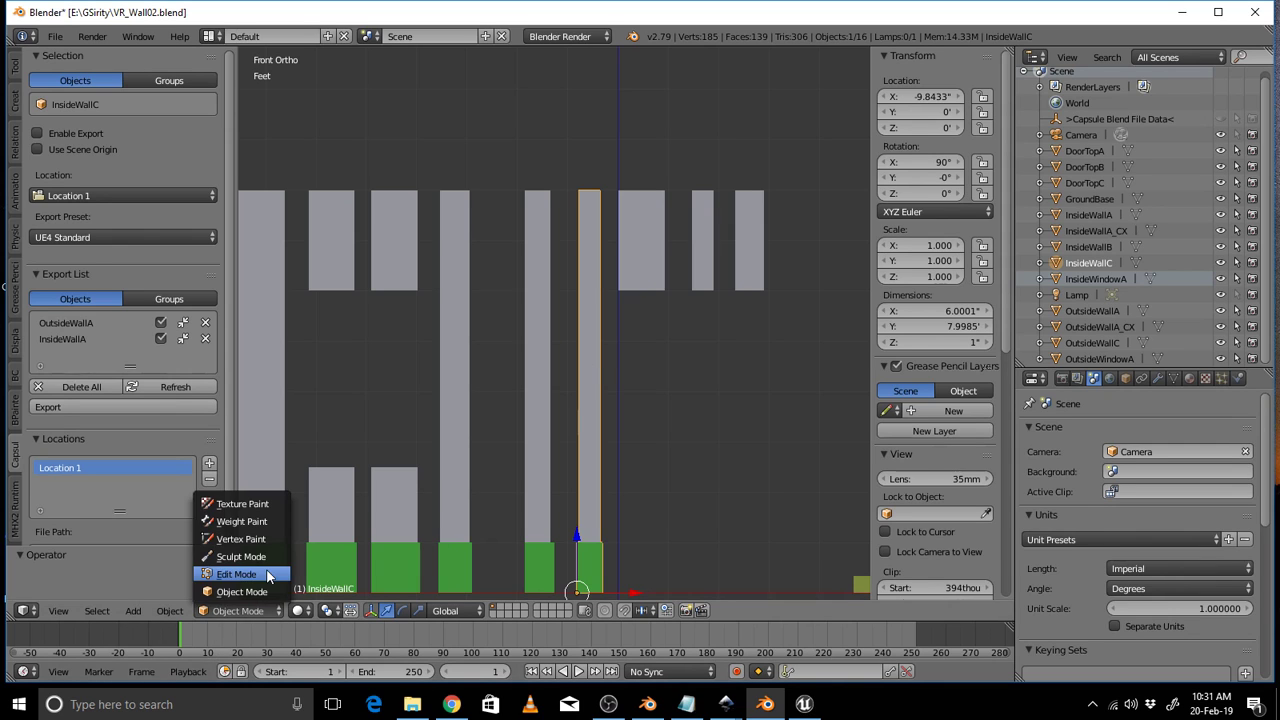
click(229, 574)
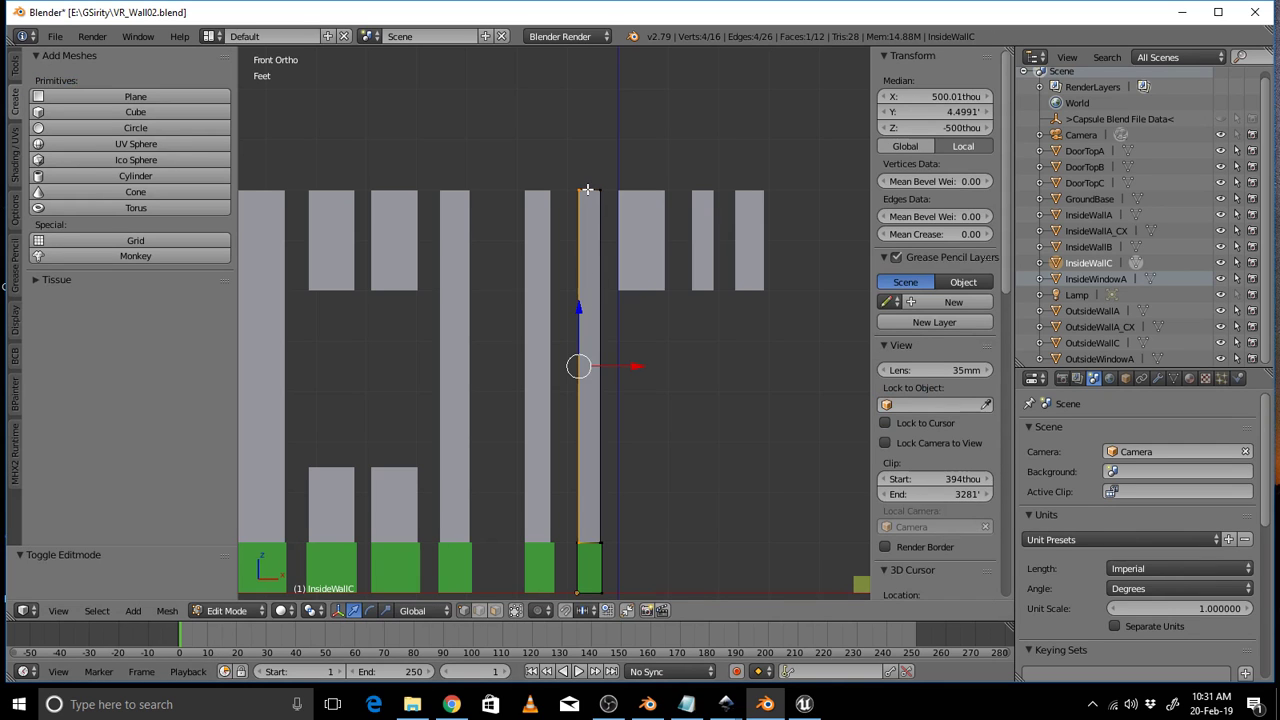
key(a)
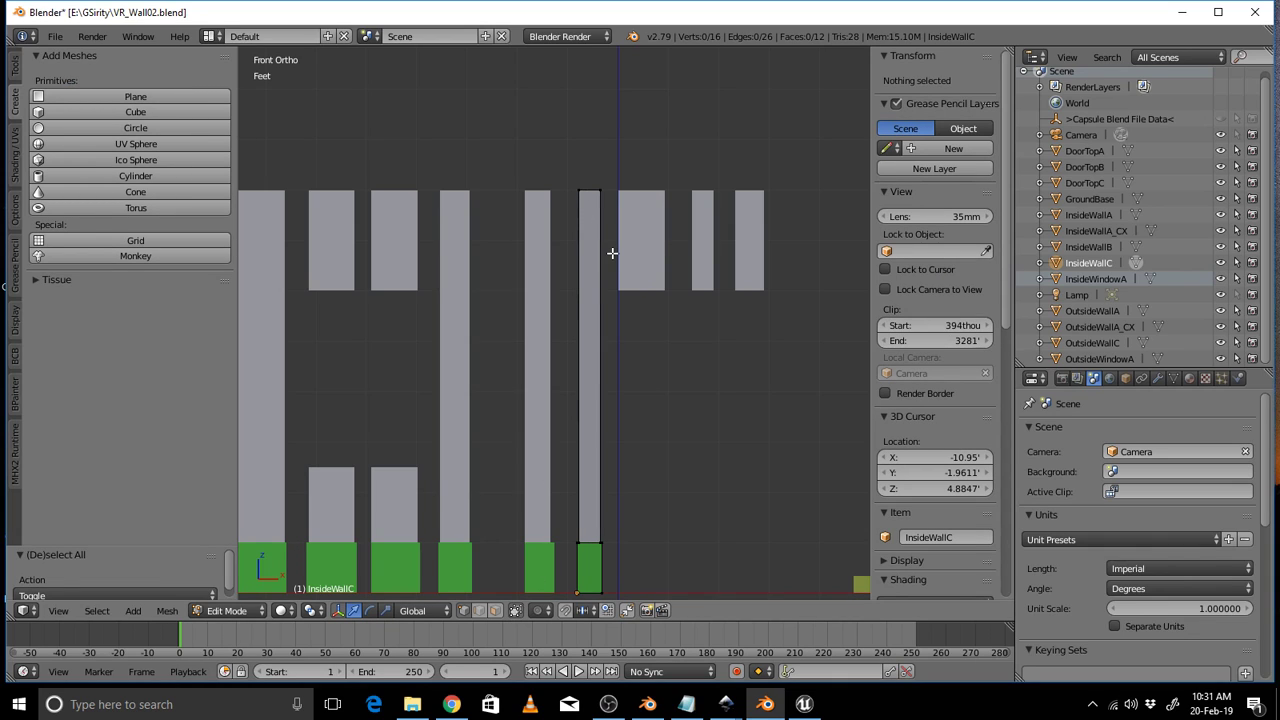
key(b)
drag(571, 180, 614, 201)
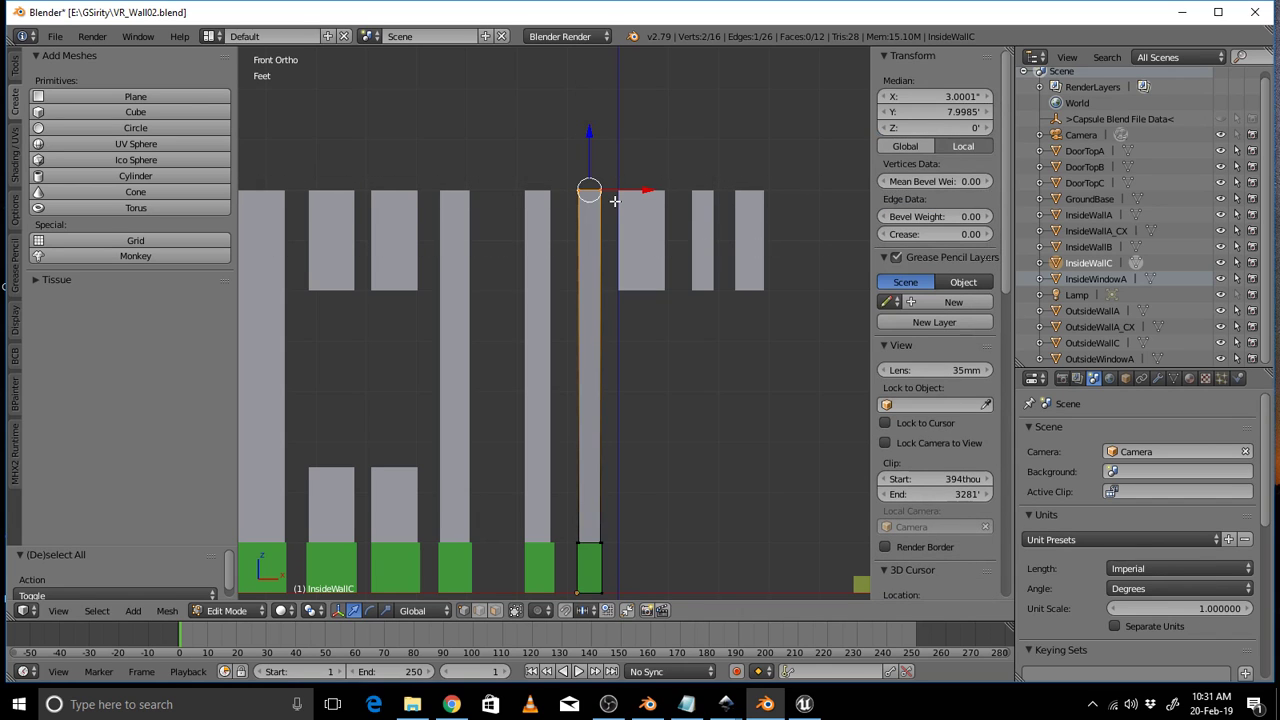
Try raising the selected top edge of InsideWallC by about 0.97 ft, and undo the move.
drag(588, 130, 591, 80)
middle_drag(591, 80, 578, 321)
ctrl+scroll(606, 335, up, 2)
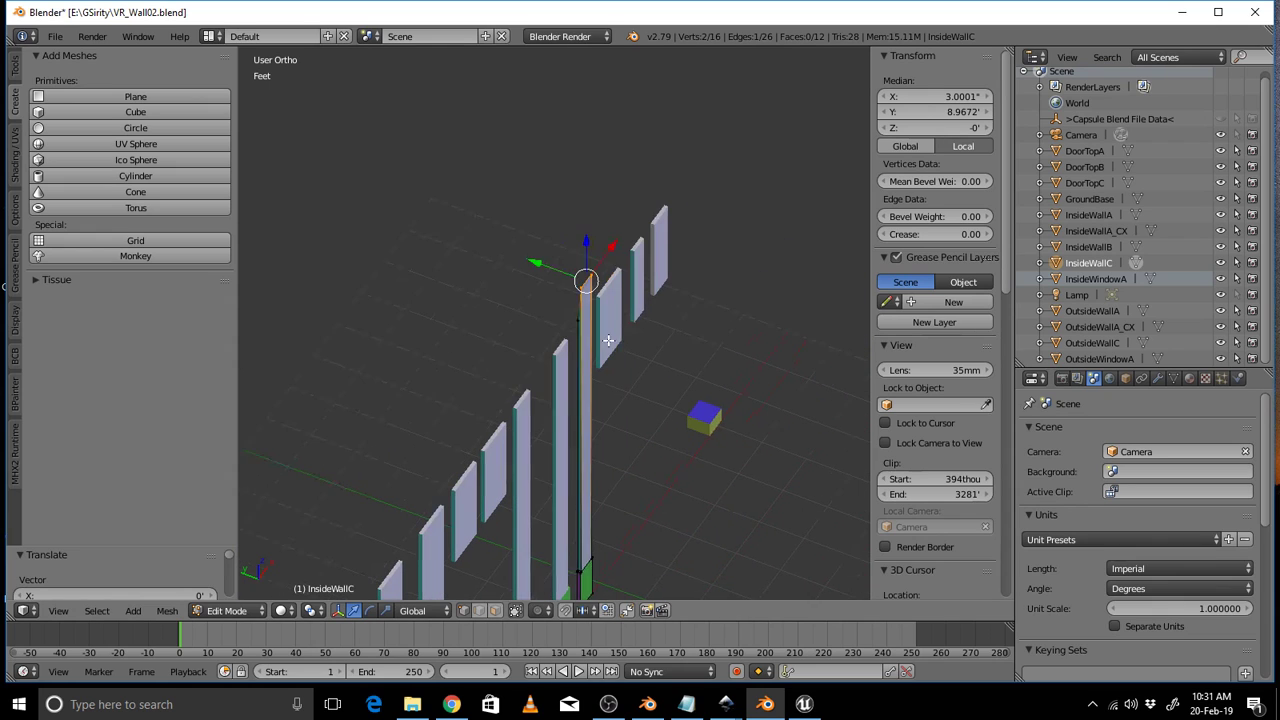
key(ctrl+z)
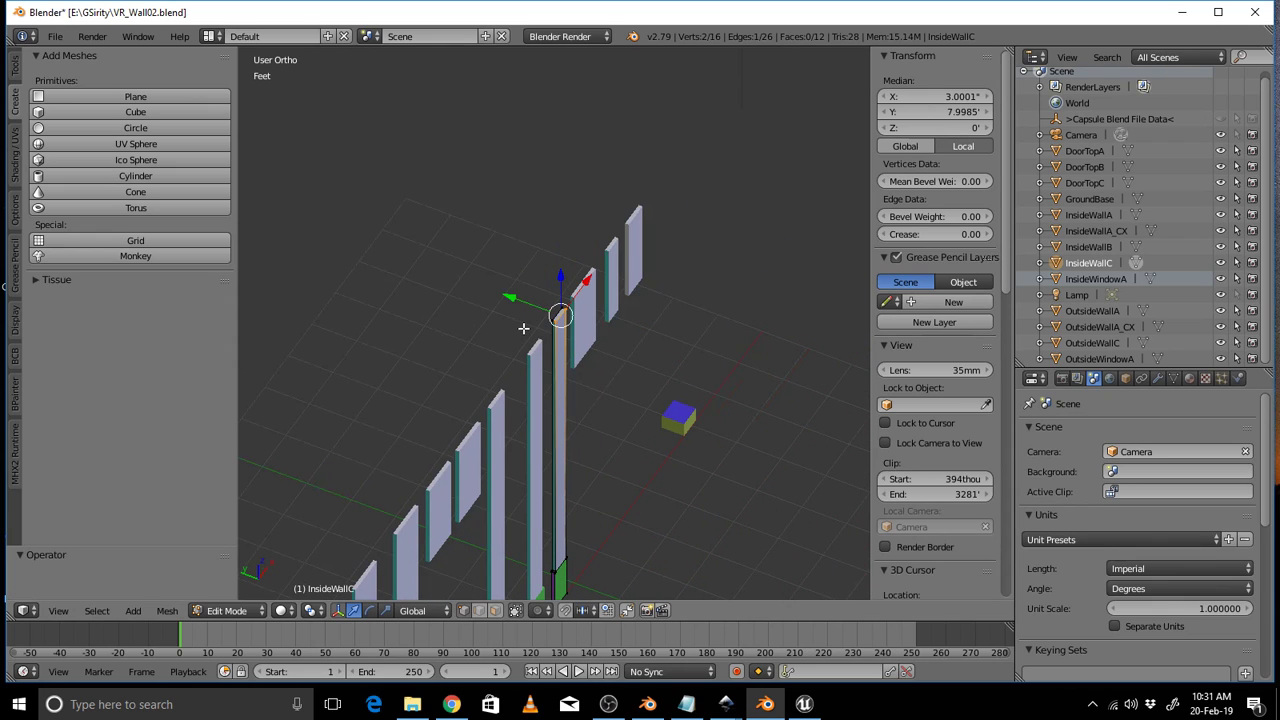
Extend the selection to the whole top face of InsideWallC and raise it 1 ft with snapping enabled.
shift+right_click(555, 316)
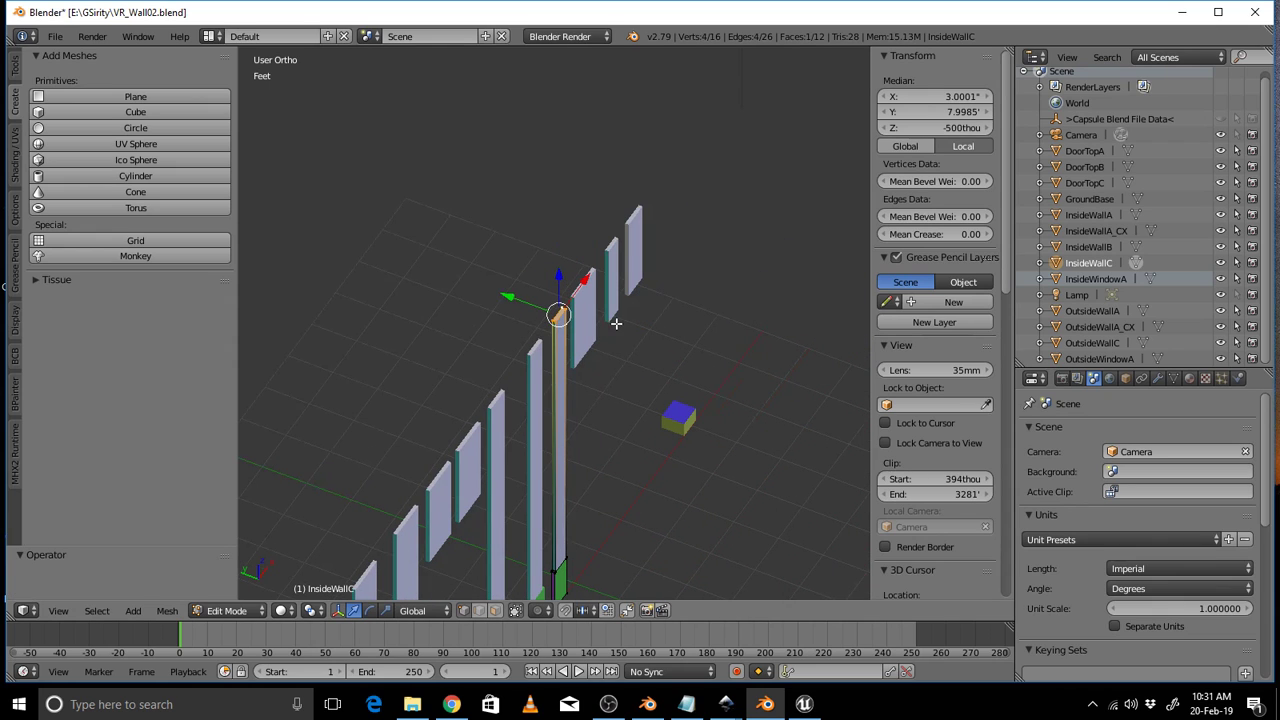
key(KP_3)
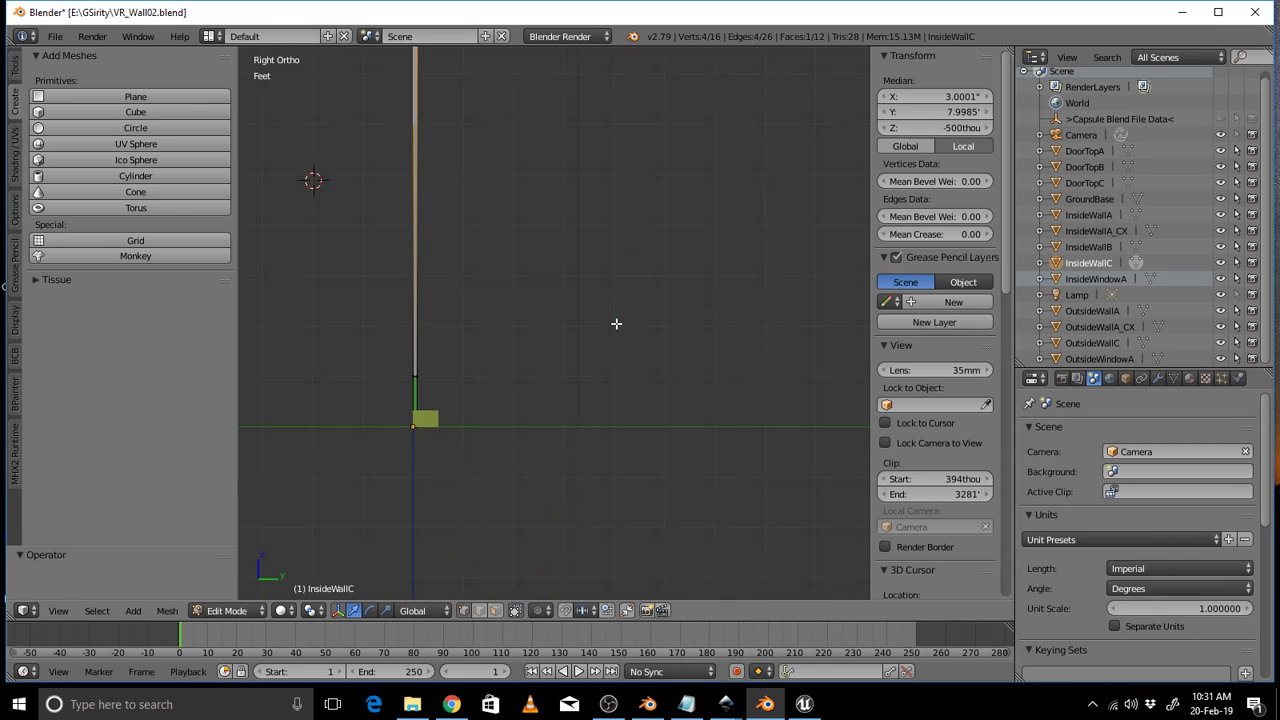
key(KP_1)
shift+middle_drag(508, 236, 641, 513)
scroll(413, 240, up, 3)
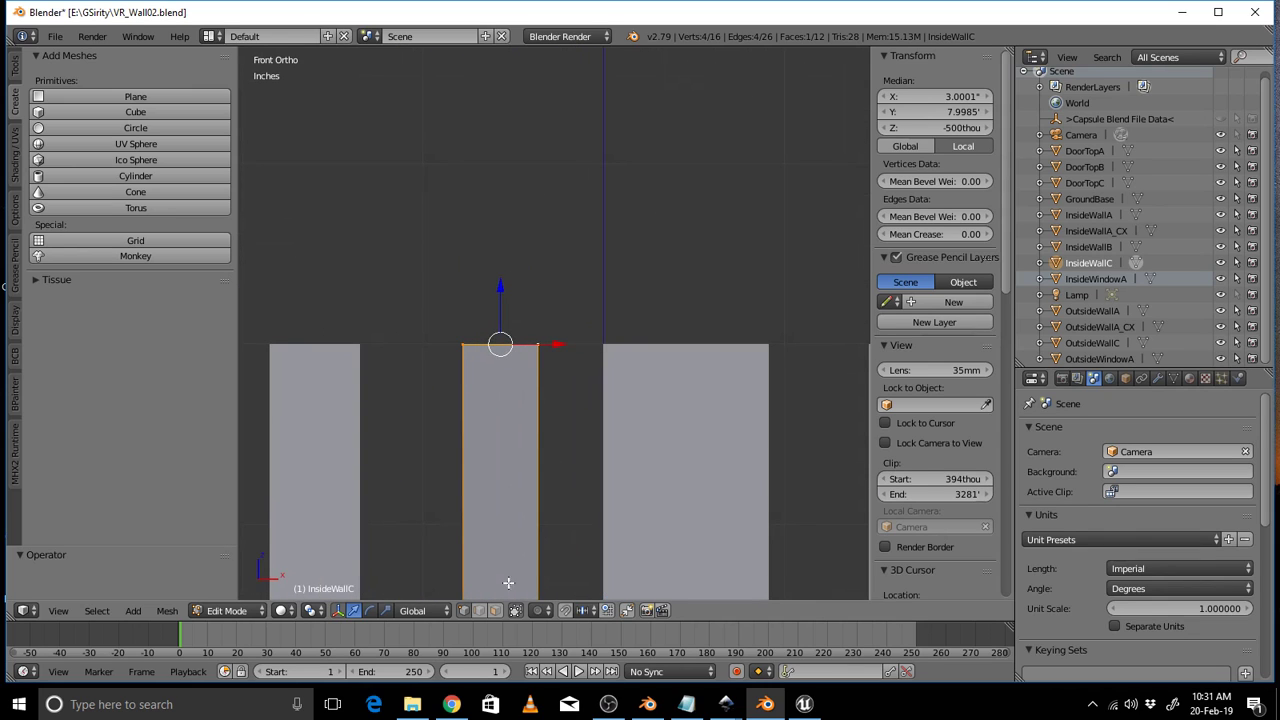
click(565, 610)
drag(500, 287, 509, 112)
scroll(521, 283, down, 4)
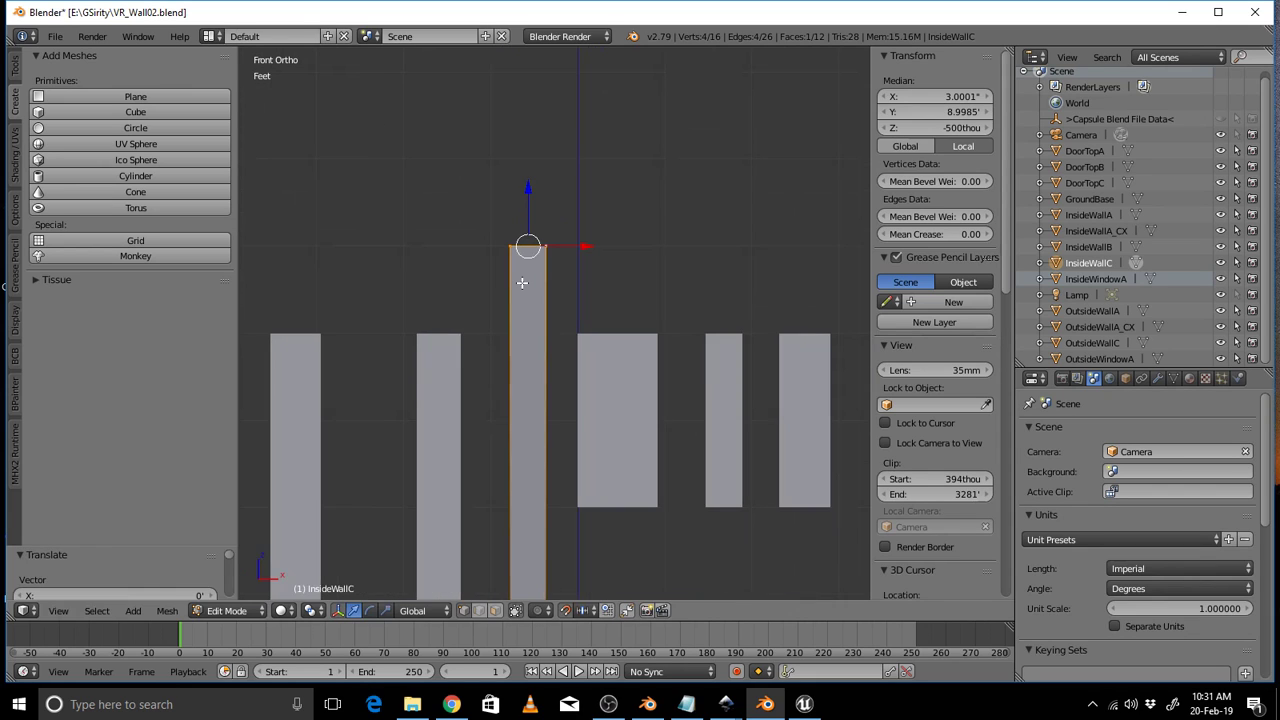
Save the changes over the existing VR_Wall02.blend file.
key(ctrl+s)
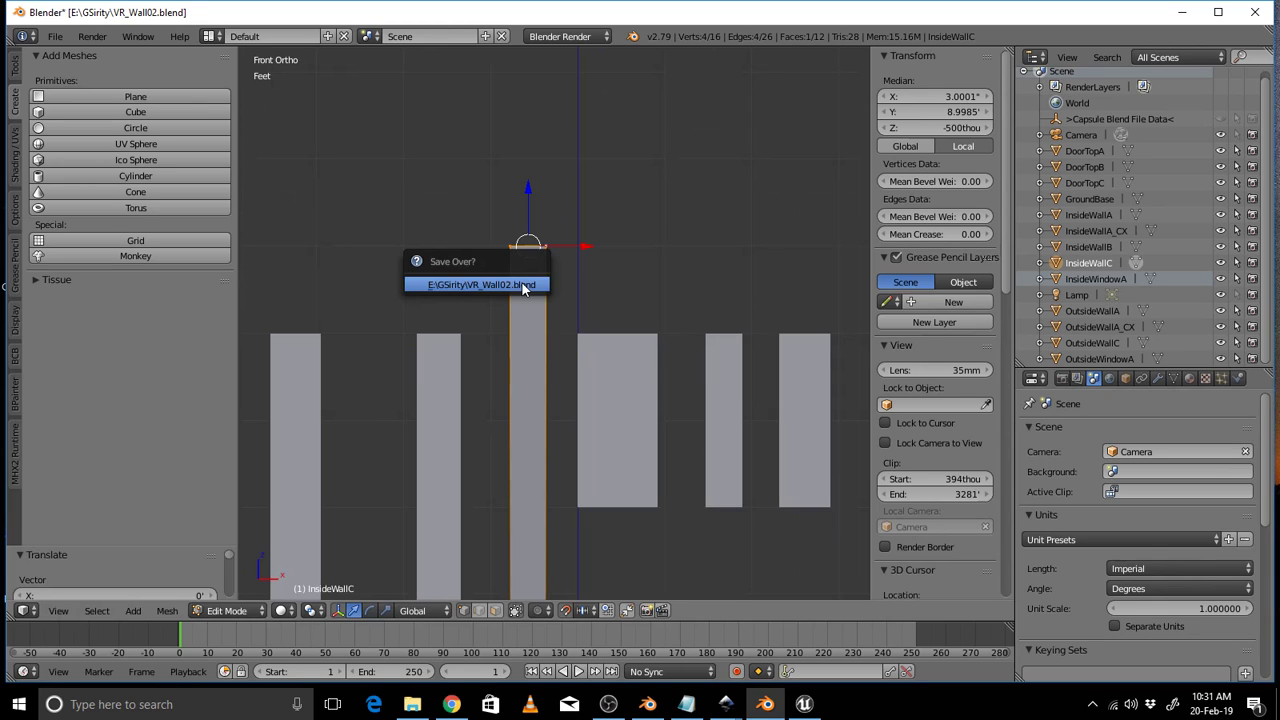
click(521, 283)
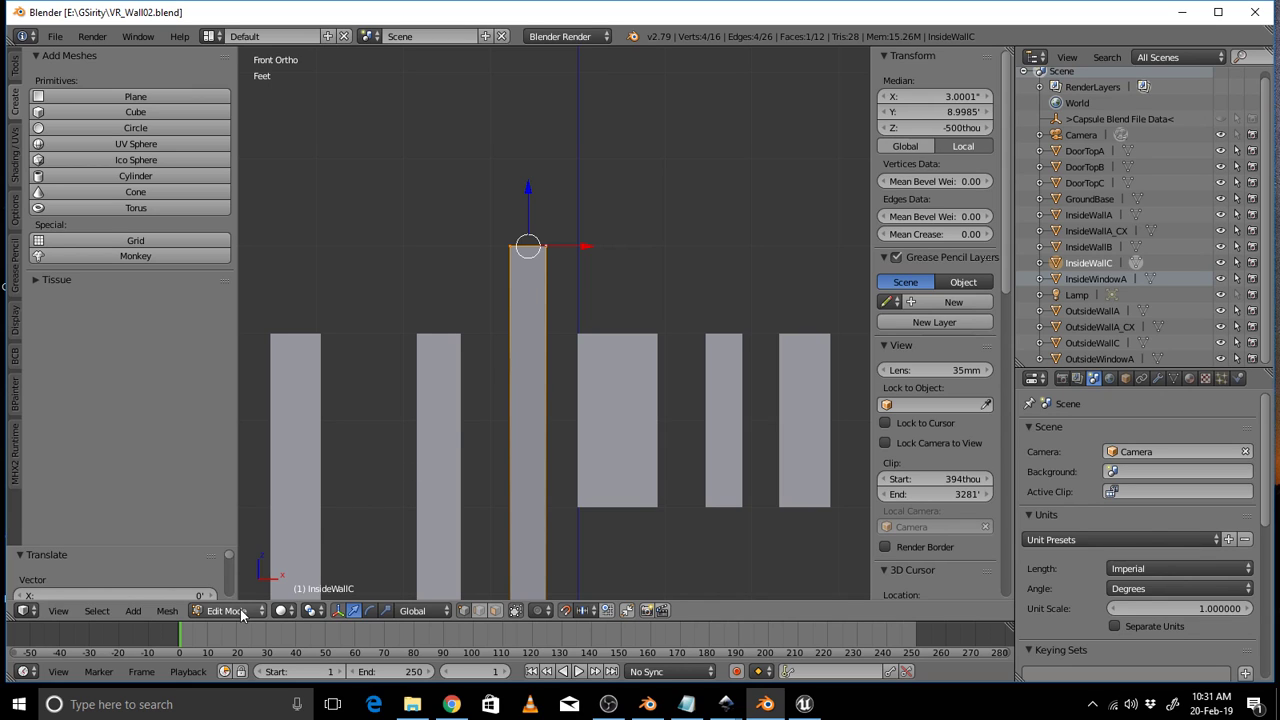
click(167, 610)
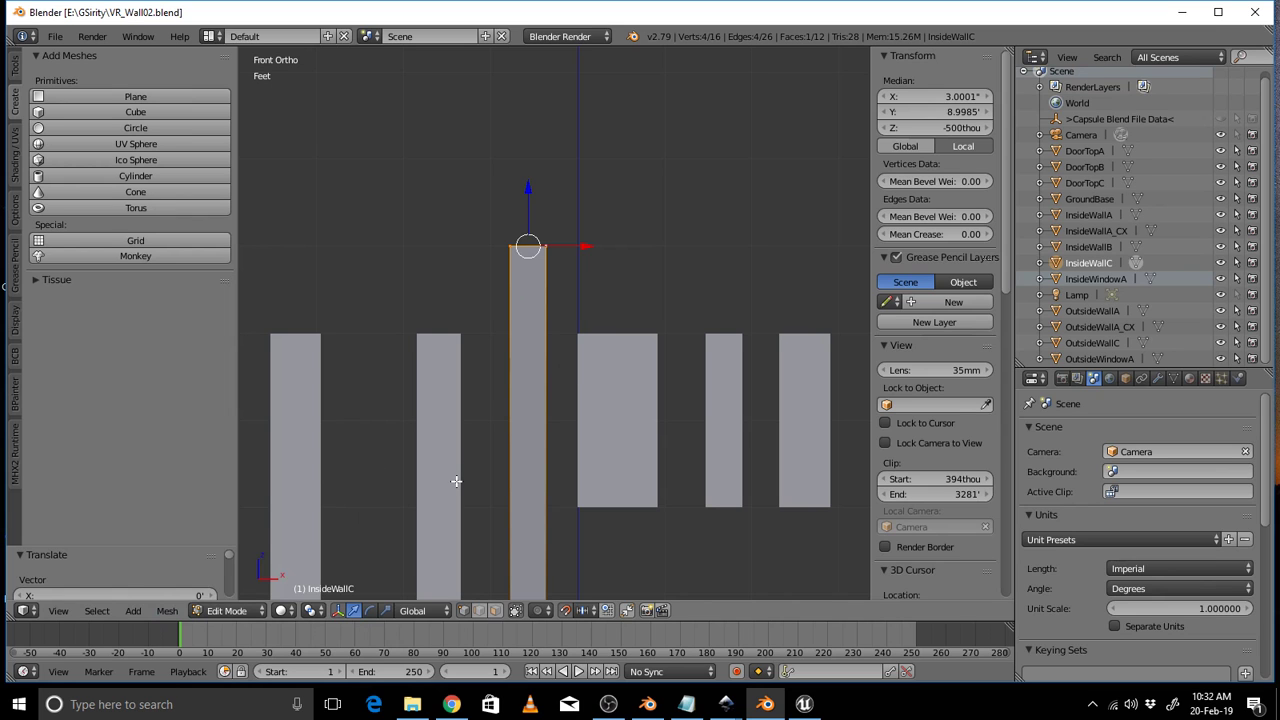
Split the 3D view, make the new area a UV/Image Editor, and select all of InsideWallC's geometry.
key(a)
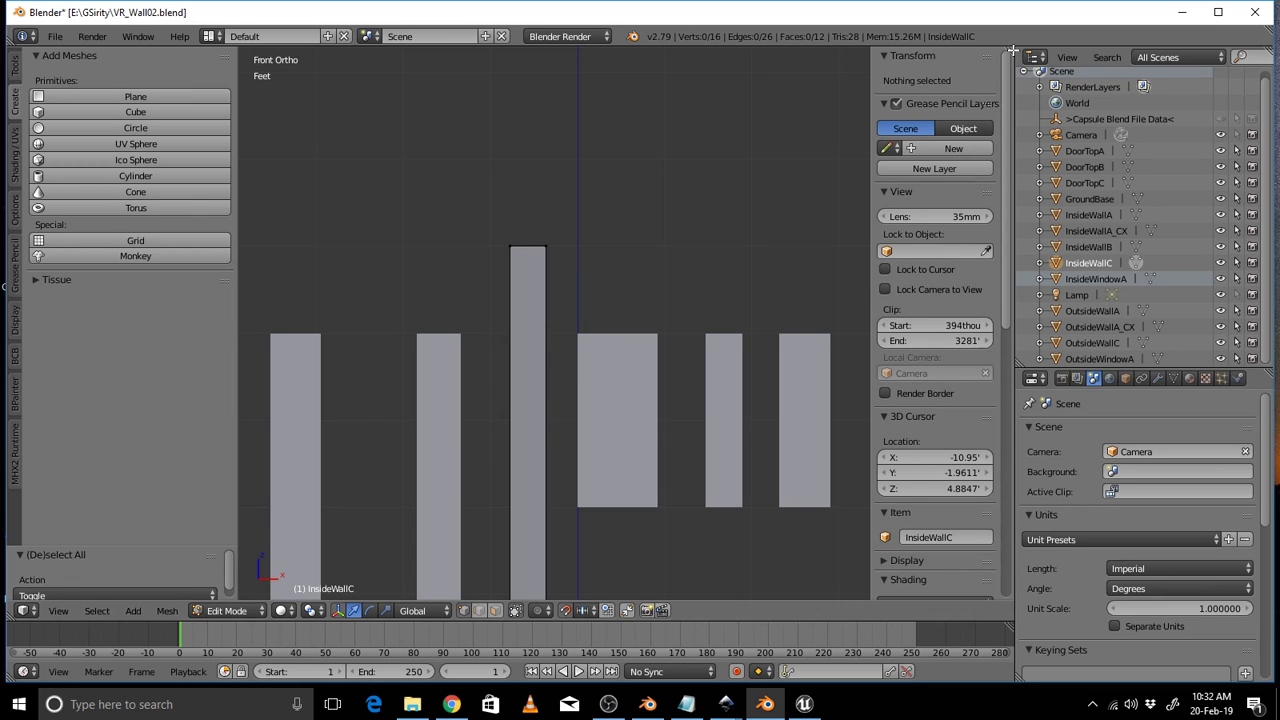
drag(1012, 50, 646, 260)
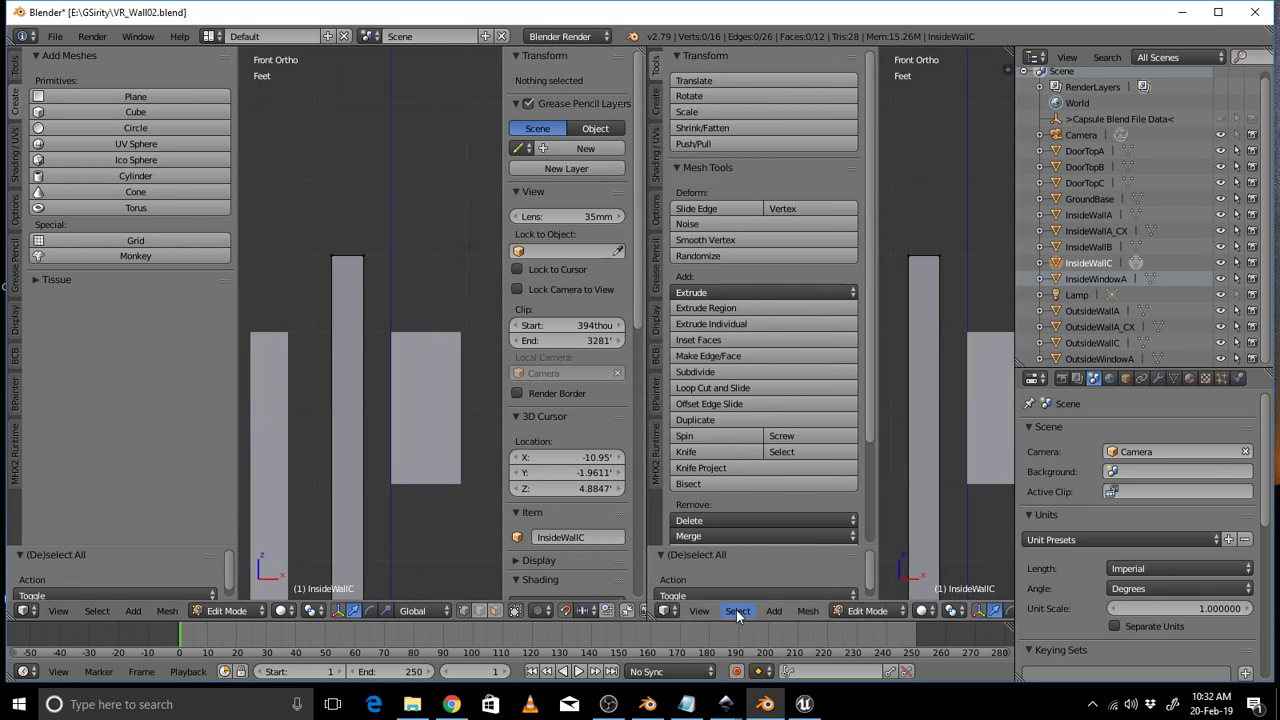
click(668, 611)
click(716, 486)
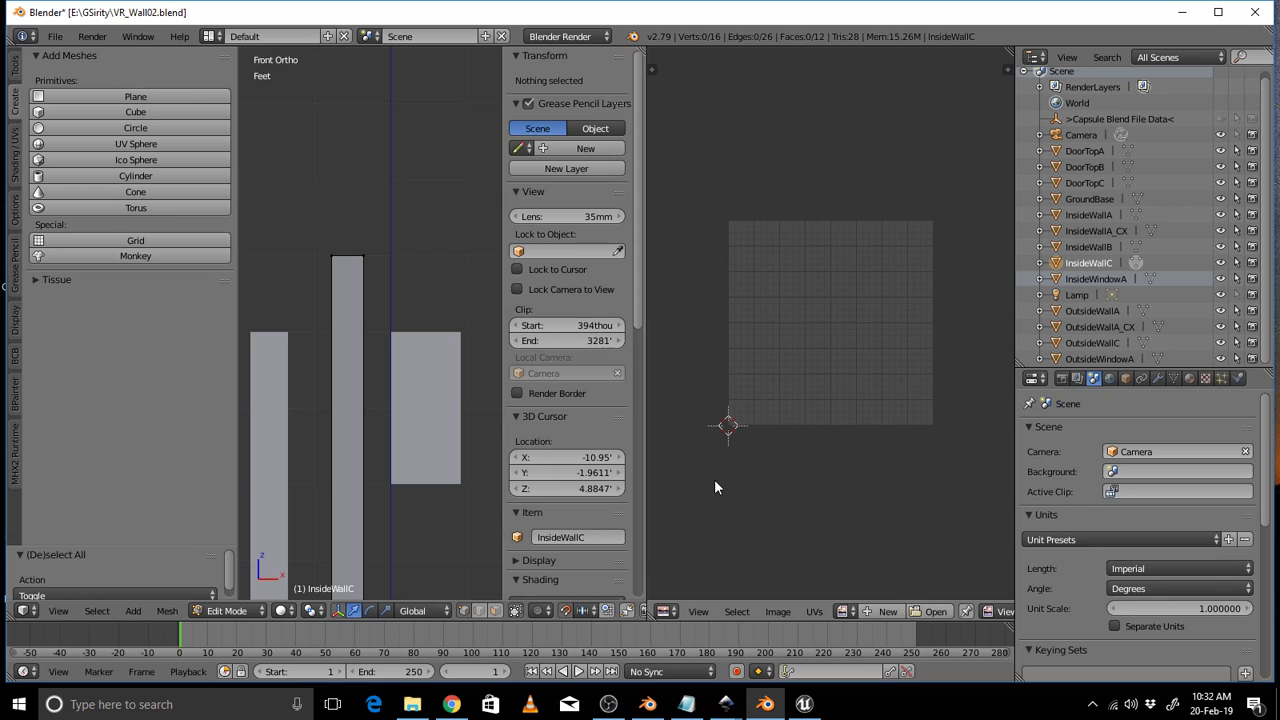
key(a)
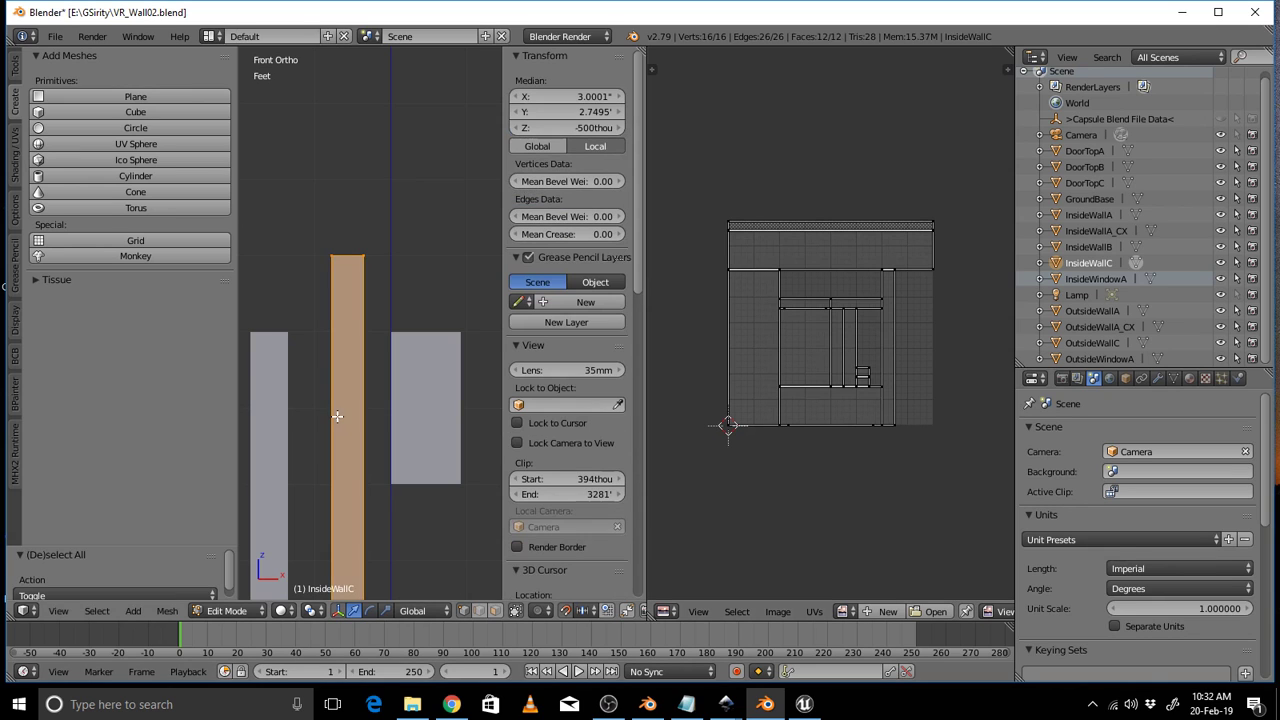
Make UVMap the active UV layer of InsideWallC and unwrap it with Smart UV Project at a 66.00 angle limit.
click(1175, 378)
scroll(1146, 451, down, 5)
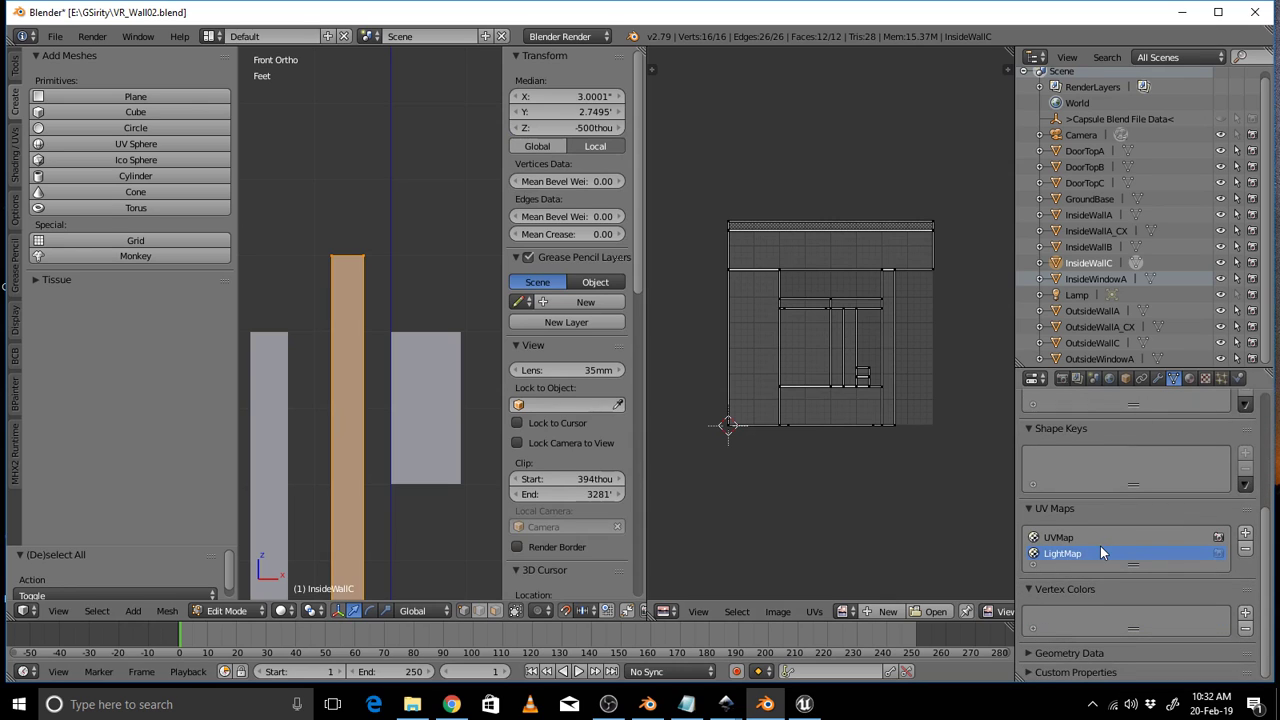
click(1098, 537)
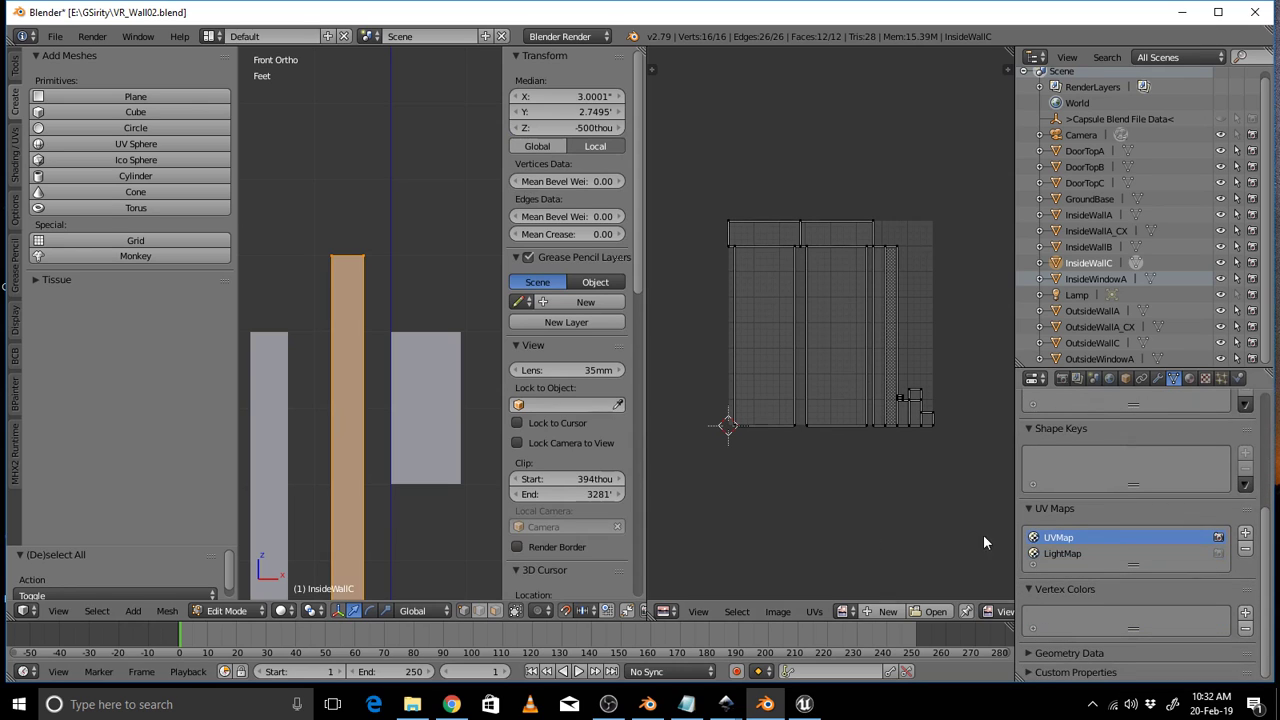
click(166, 611)
mouse_move(238, 484)
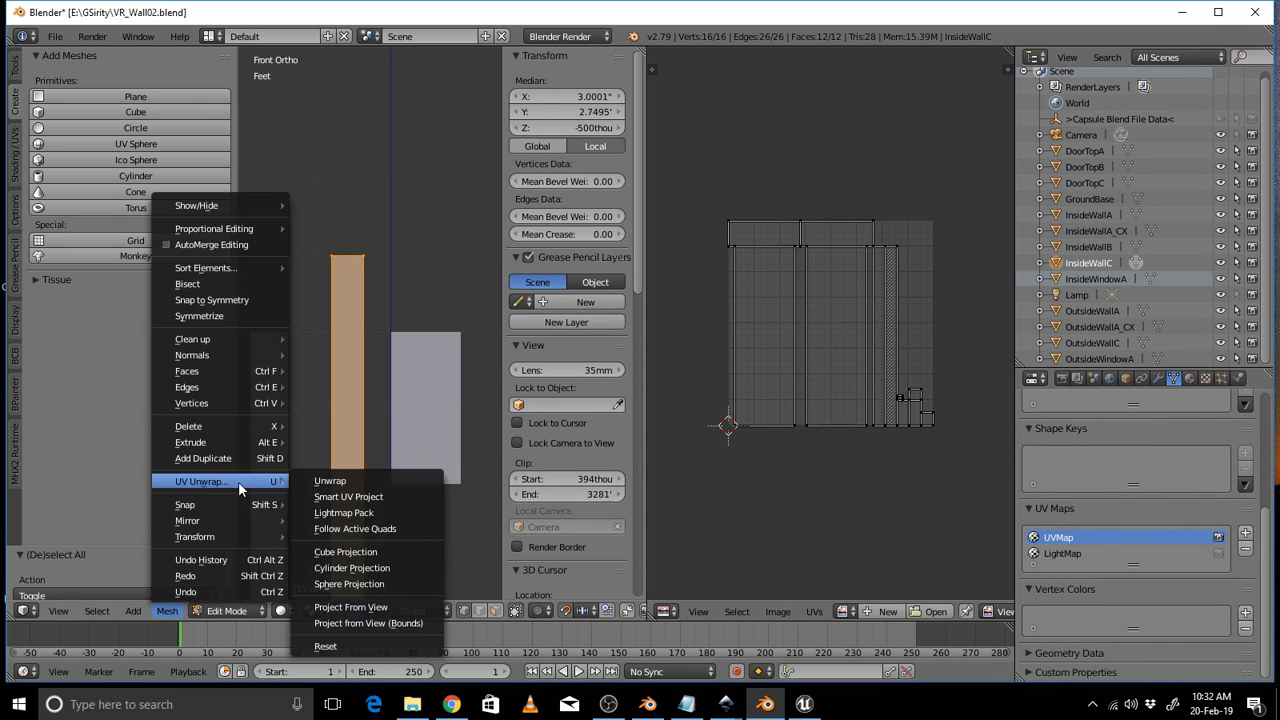
click(336, 497)
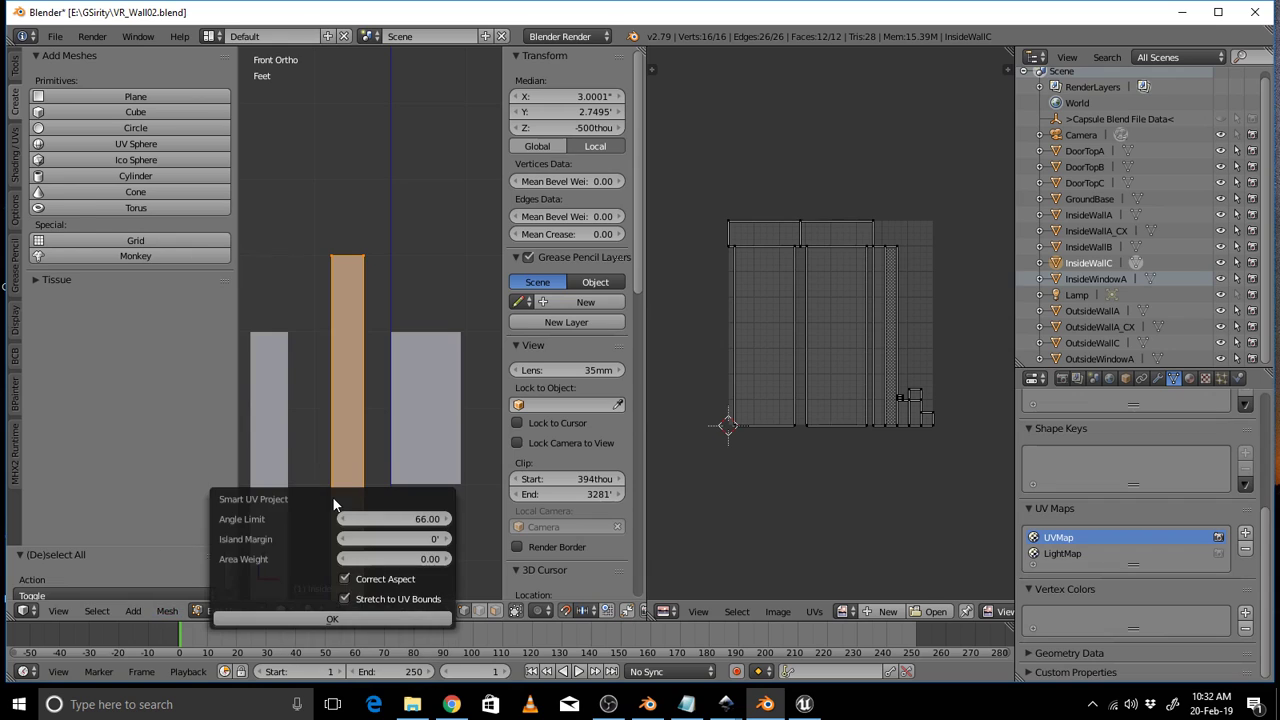
click(336, 619)
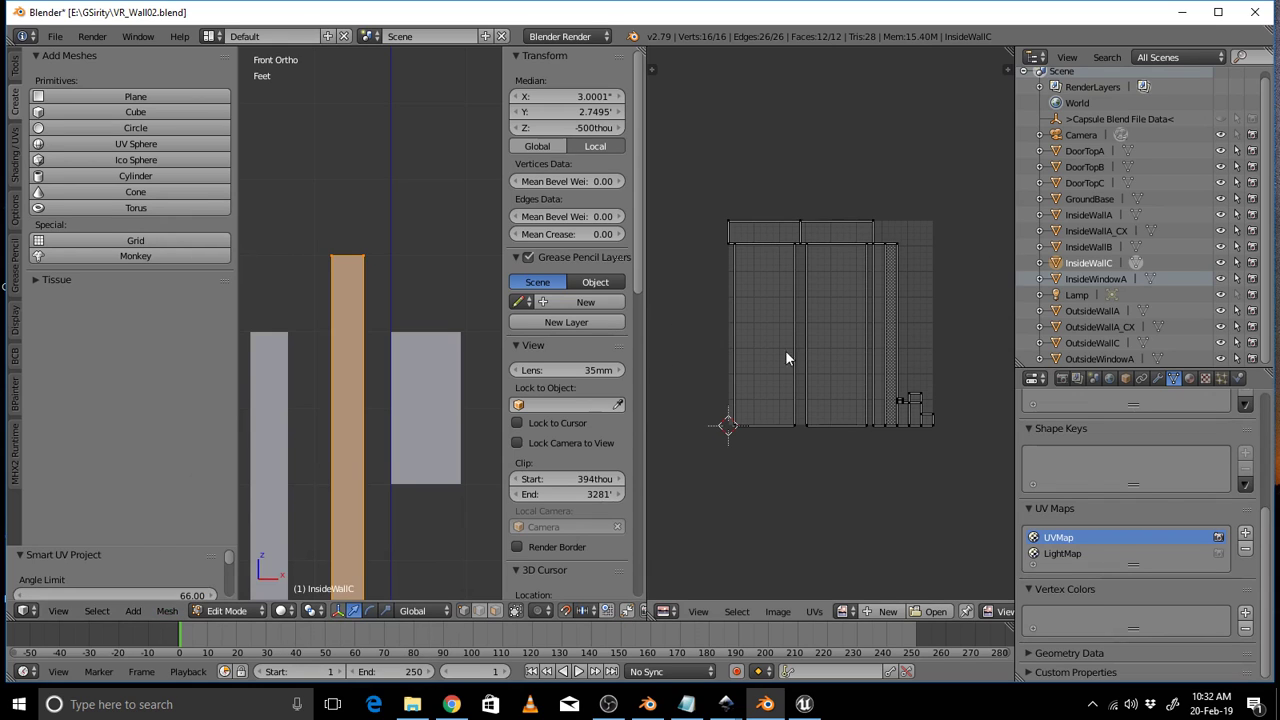
Repack InsideWallC's LightMap UV layer with Lightmap Pack at image size 512 and margin 0.10, and save over the existing file.
click(1066, 553)
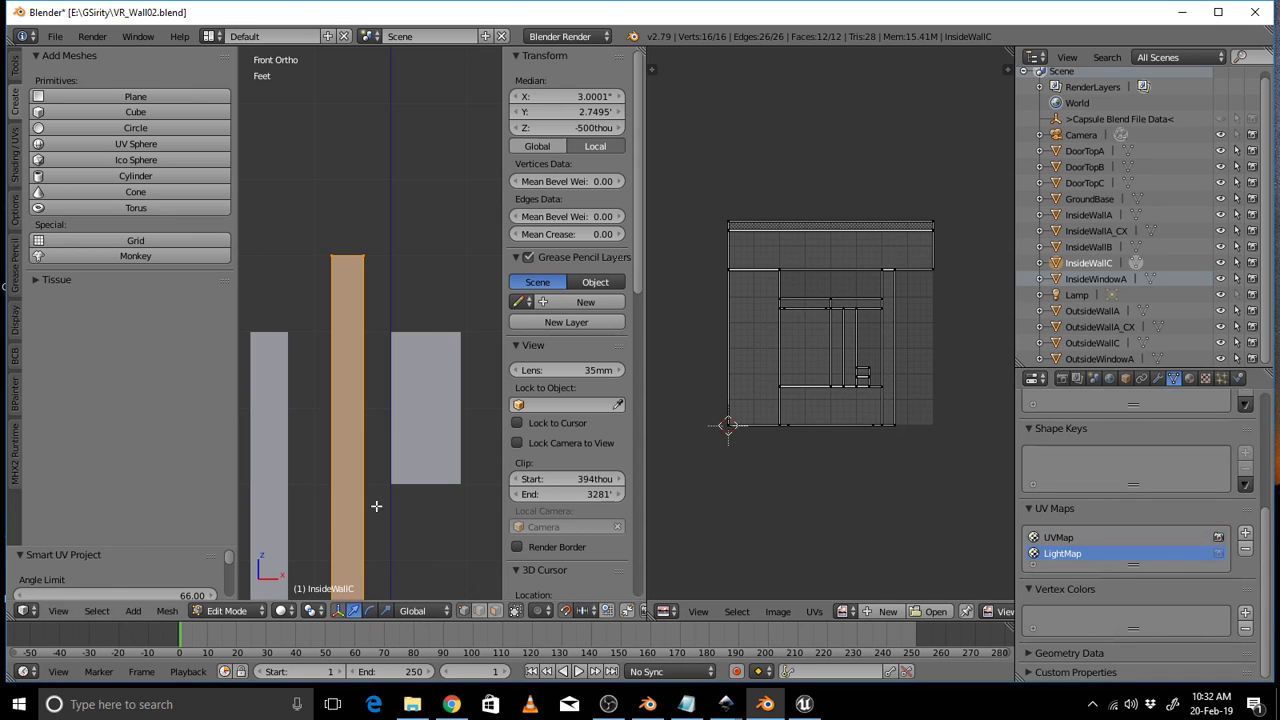
click(167, 611)
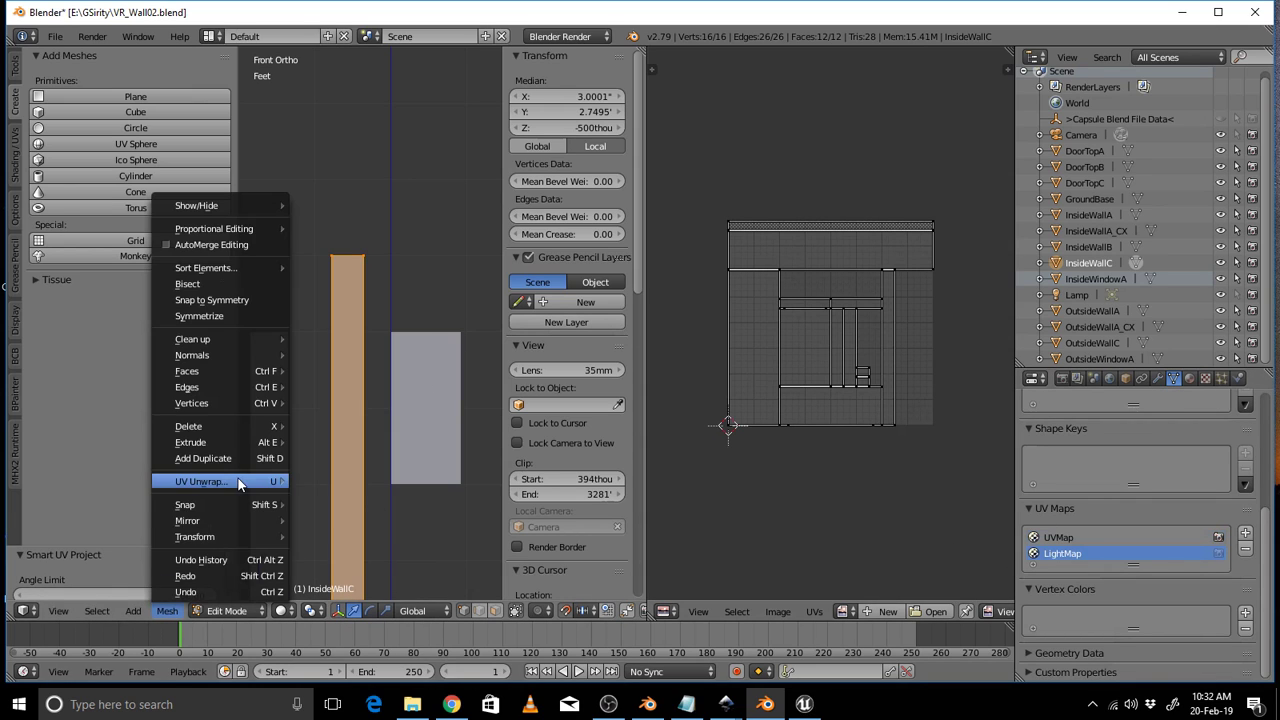
mouse_move(238, 484)
click(353, 510)
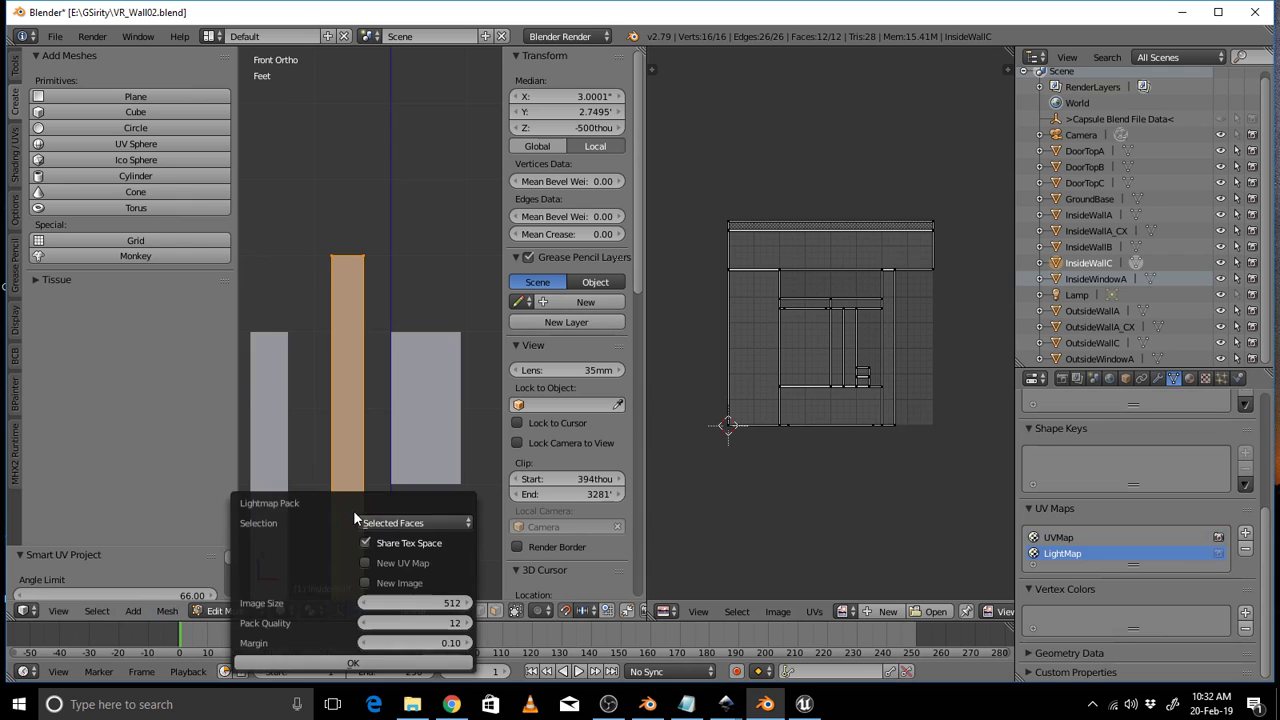
click(374, 660)
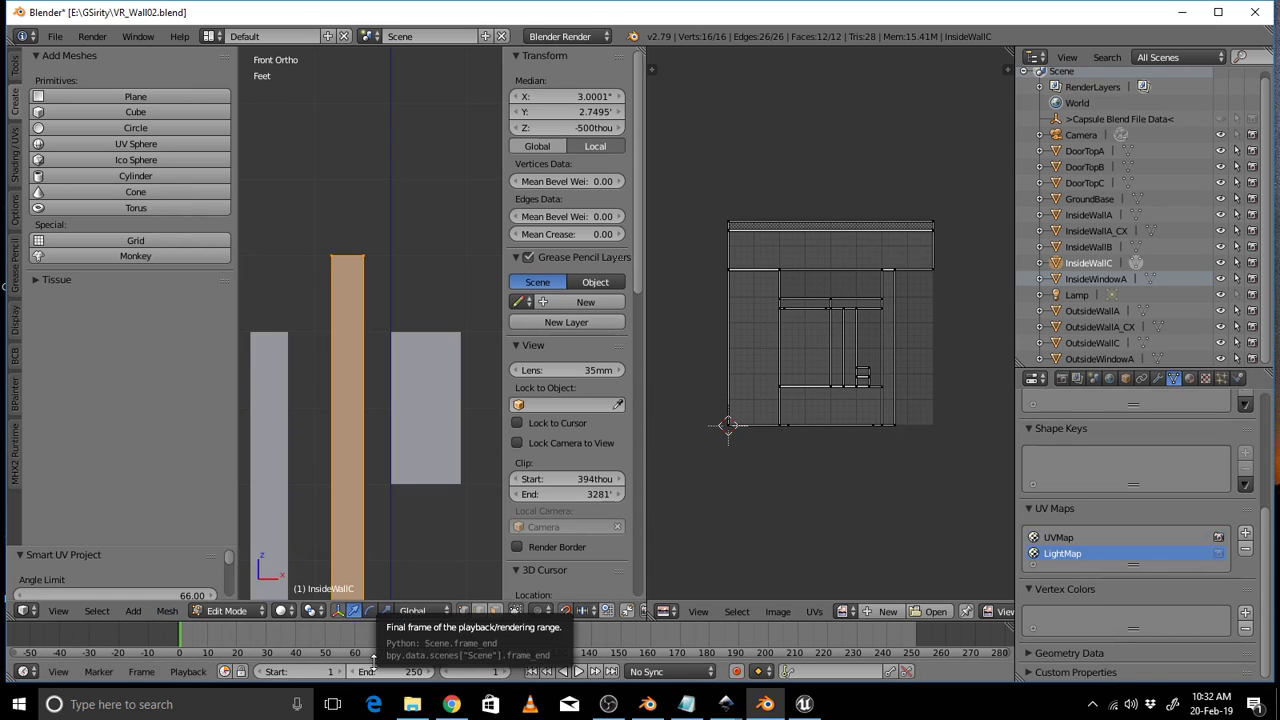
key(ctrl+s)
click(878, 272)
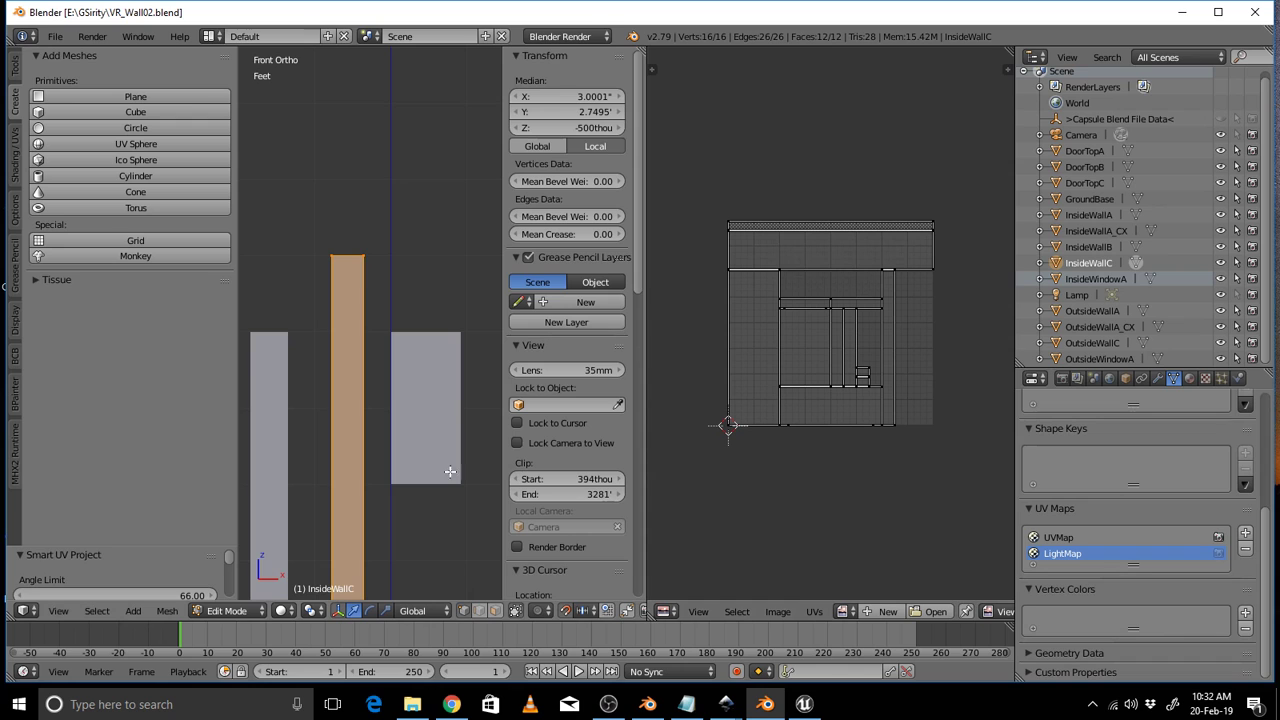
Examine InsideWallC's material slots and the differently coloured base sections of the walls.
shift+middle_drag(419, 479, 457, 257)
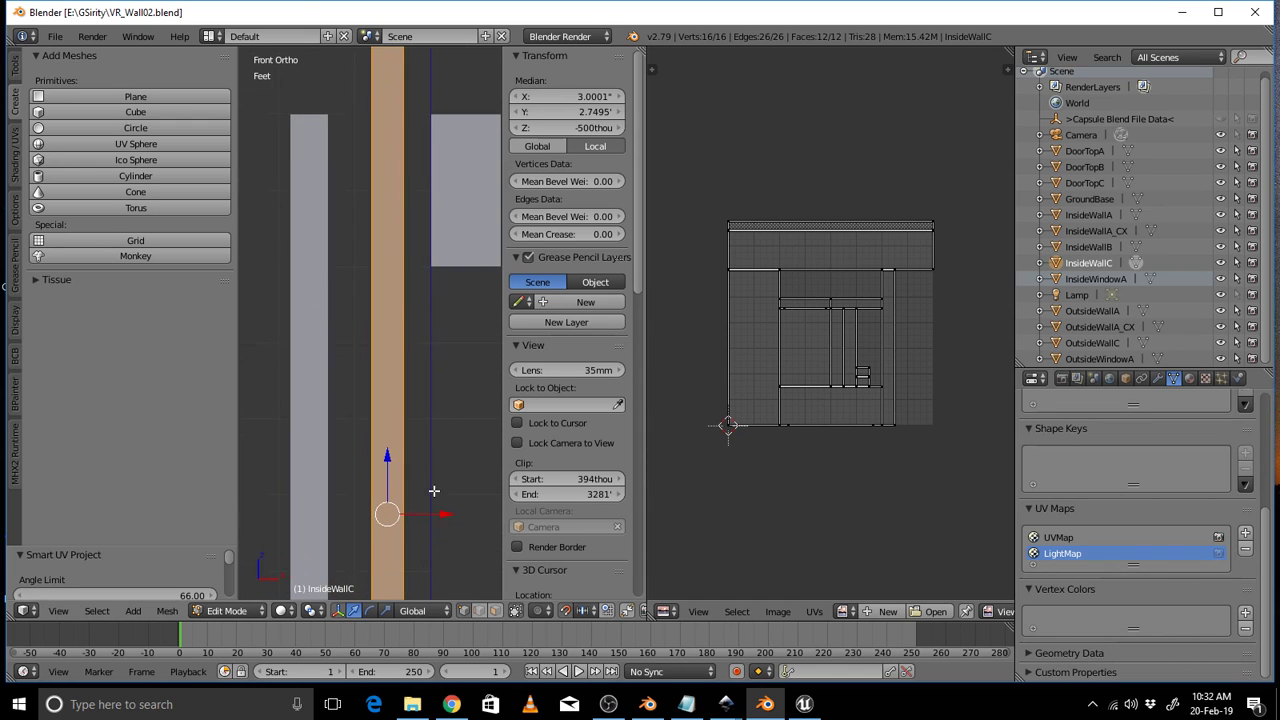
shift+middle_drag(433, 490, 377, 380)
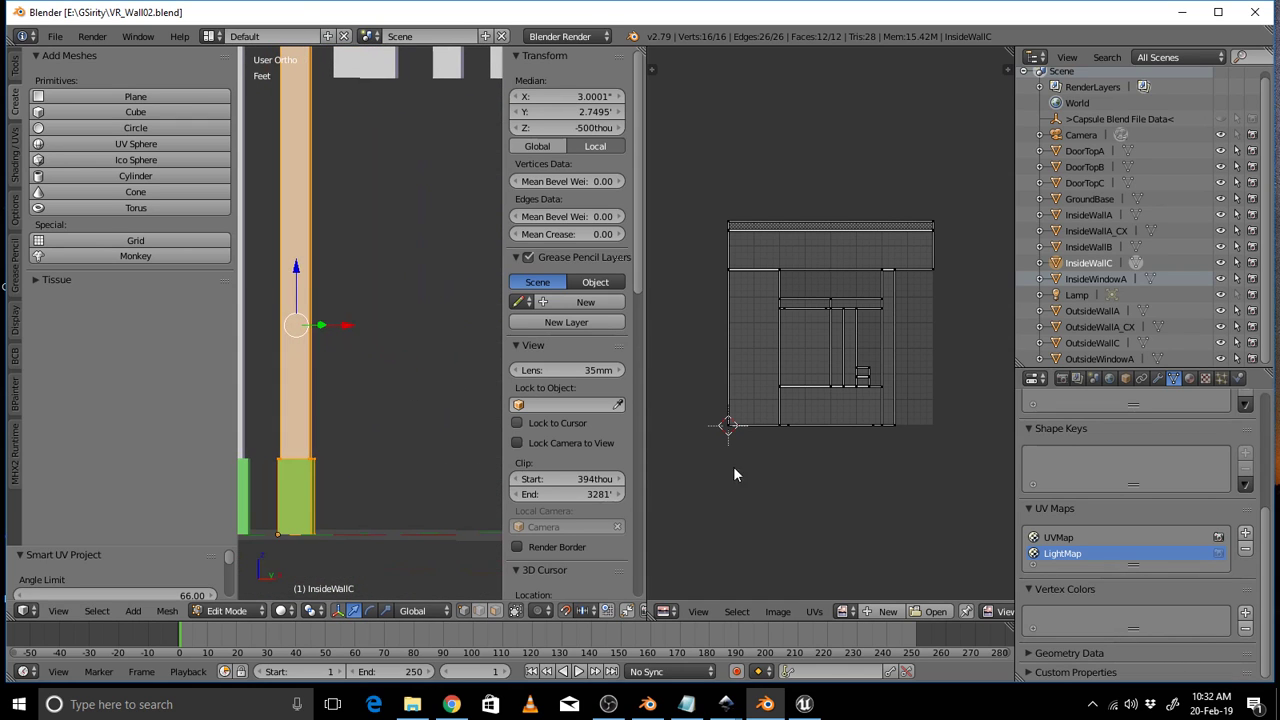
scroll(1146, 445, up, 5)
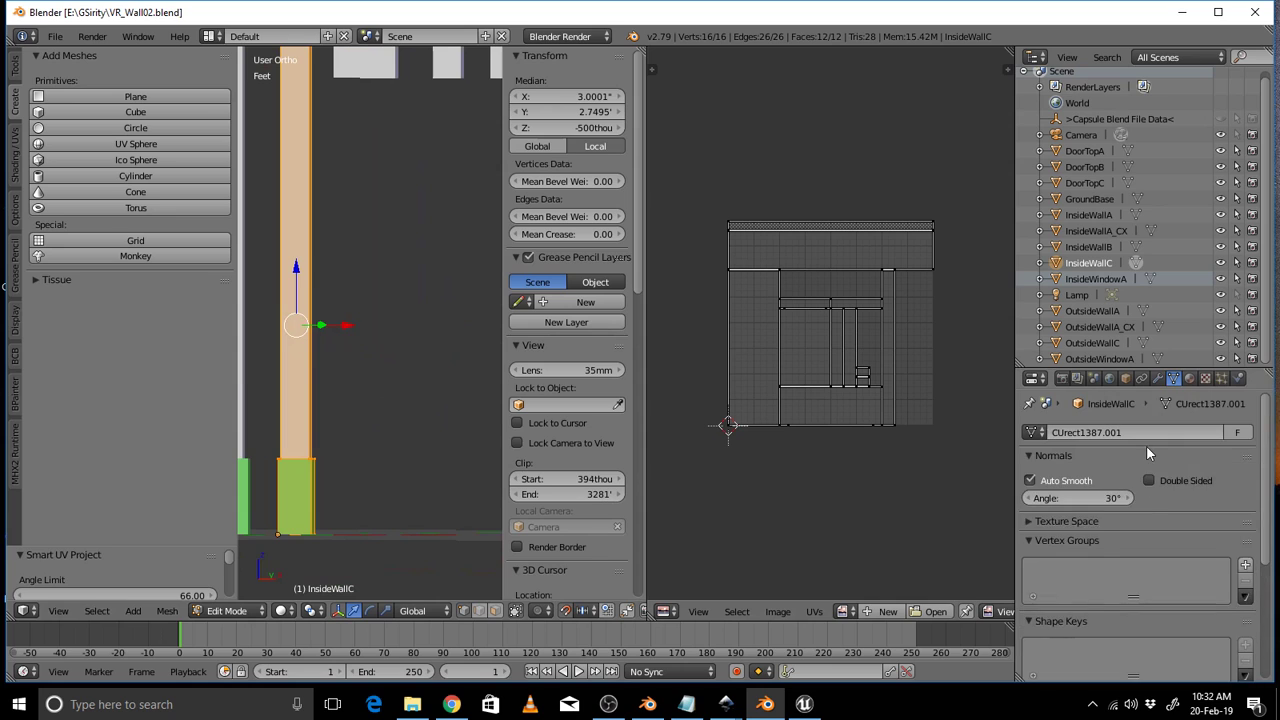
click(1189, 379)
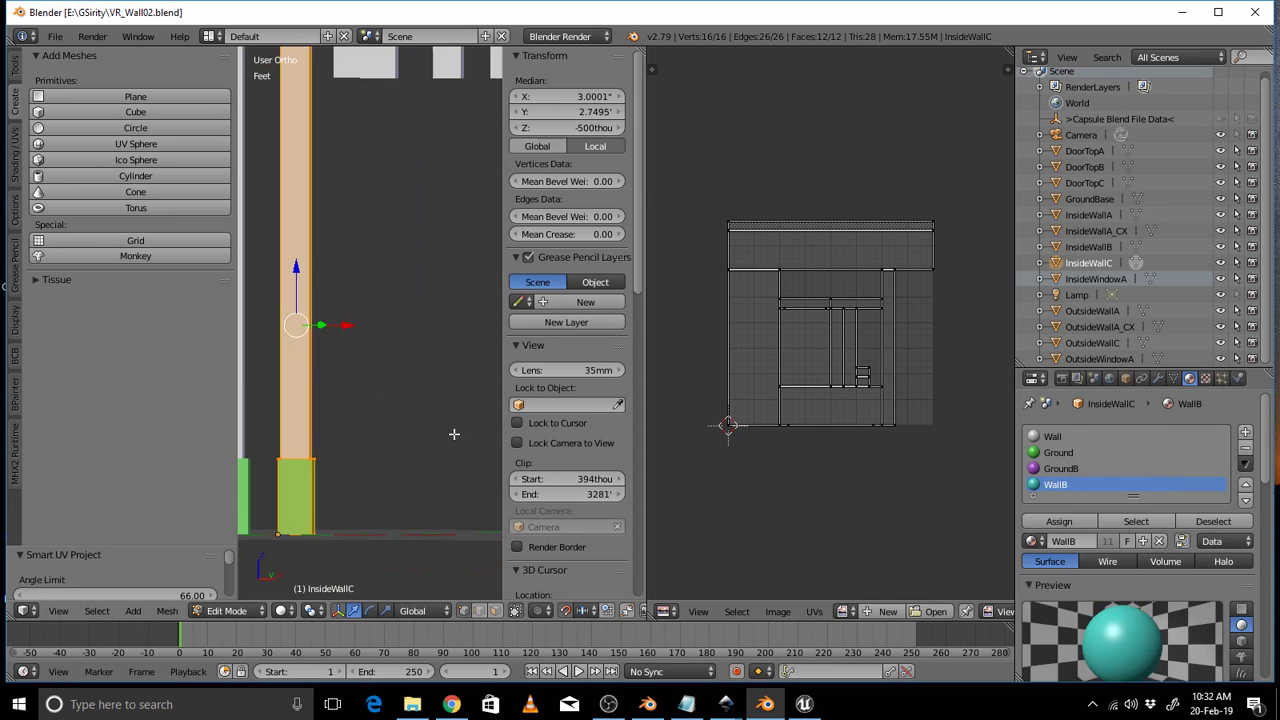
middle_drag(373, 412, 356, 437)
shift+middle_drag(323, 497, 428, 403)
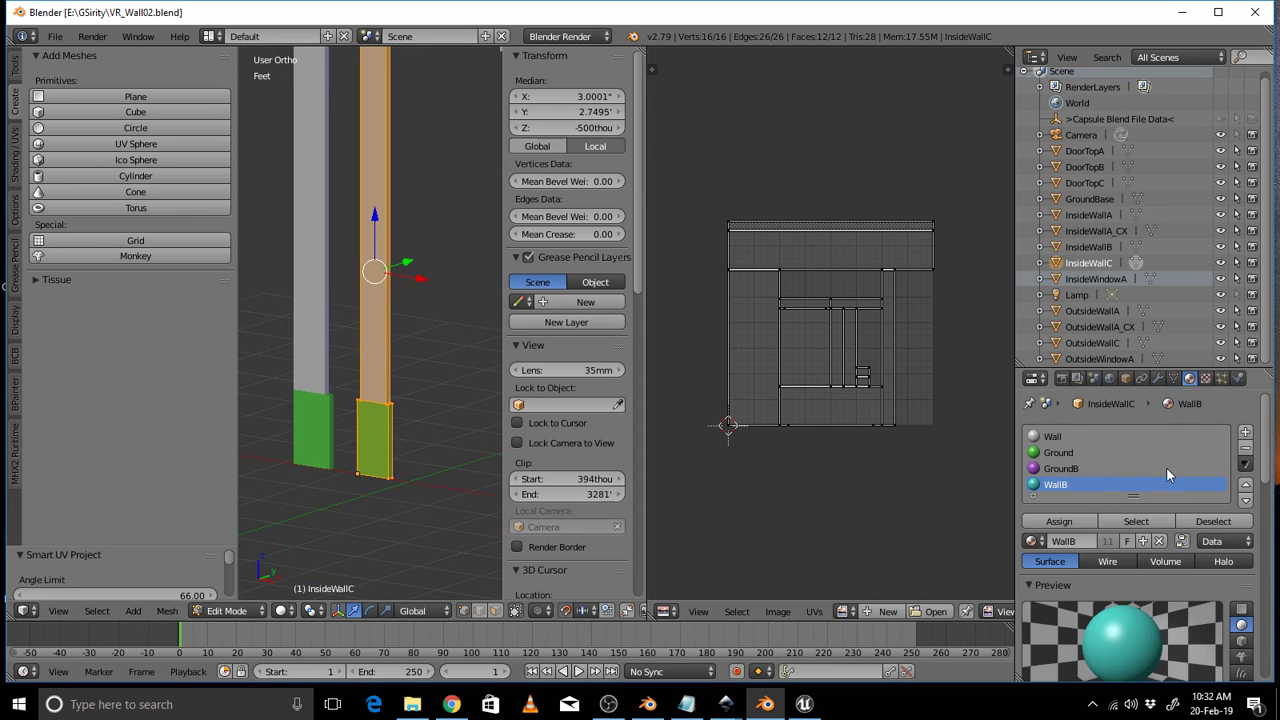
middle_drag(417, 355, 419, 297)
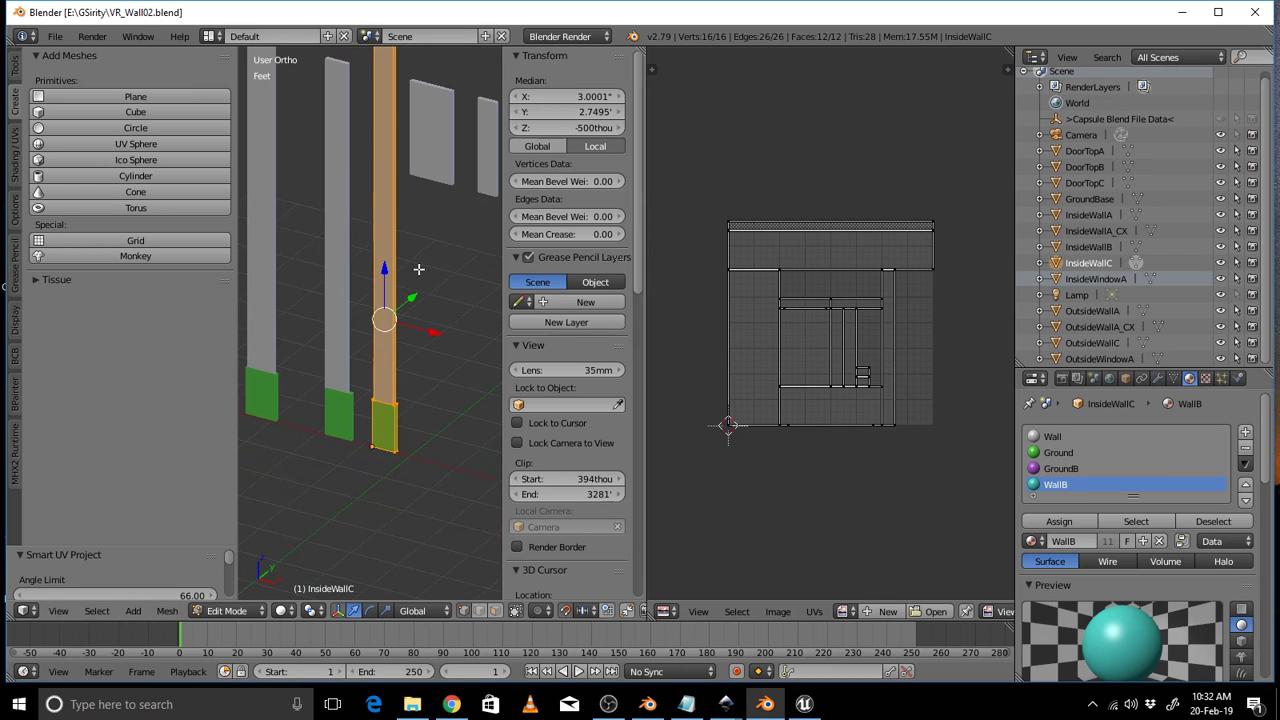
Return InsideWallC to Object Mode and bring up its UE4 export settings.
click(235, 610)
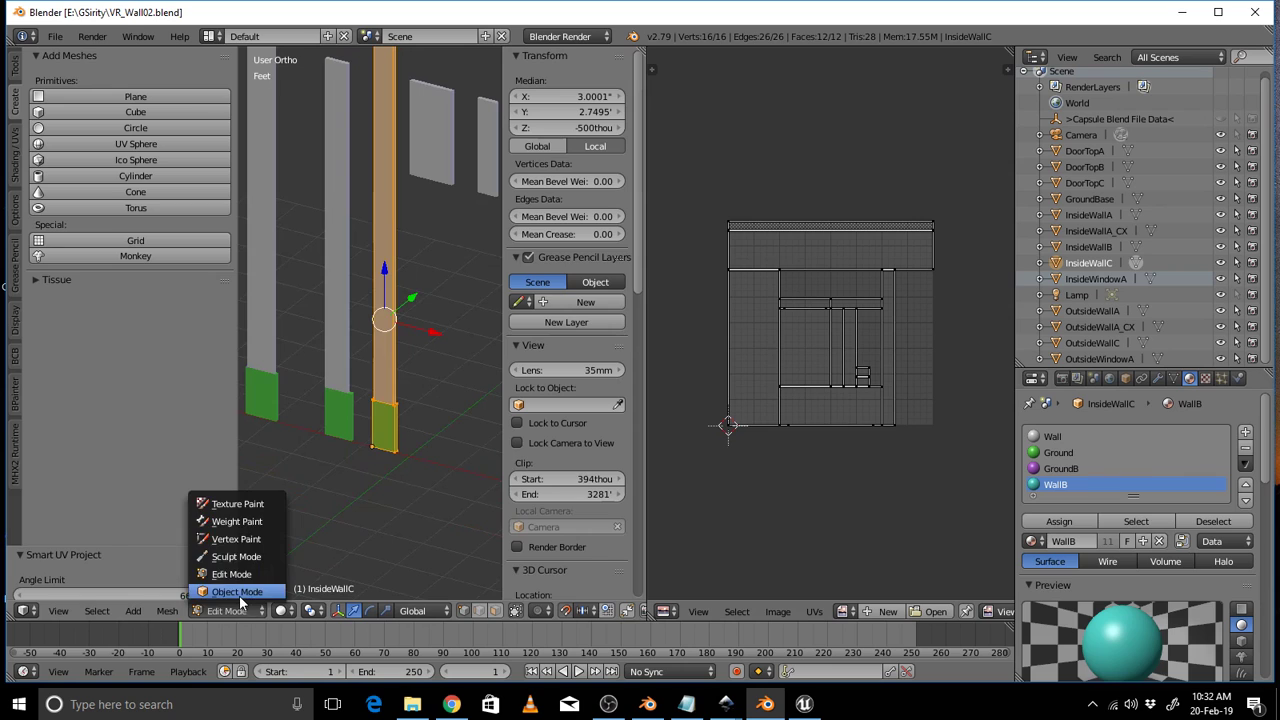
click(239, 592)
scroll(407, 326, down, 1)
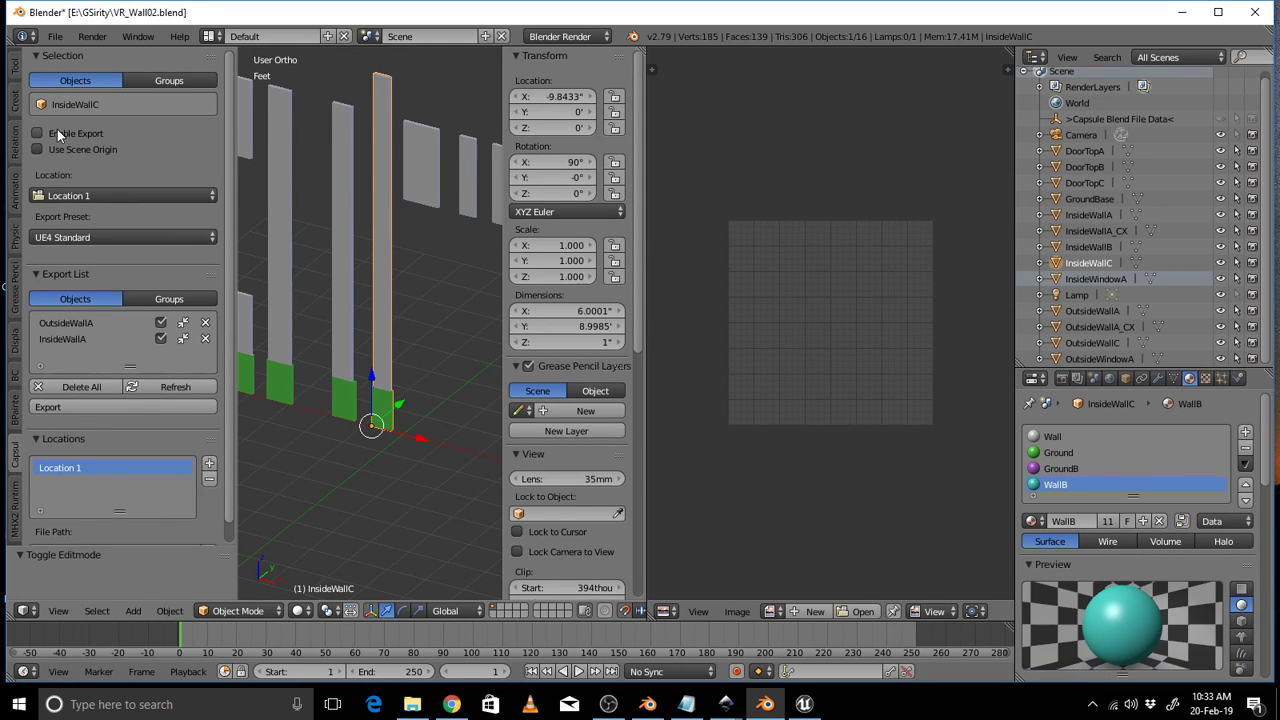
scroll(442, 252, down, 2)
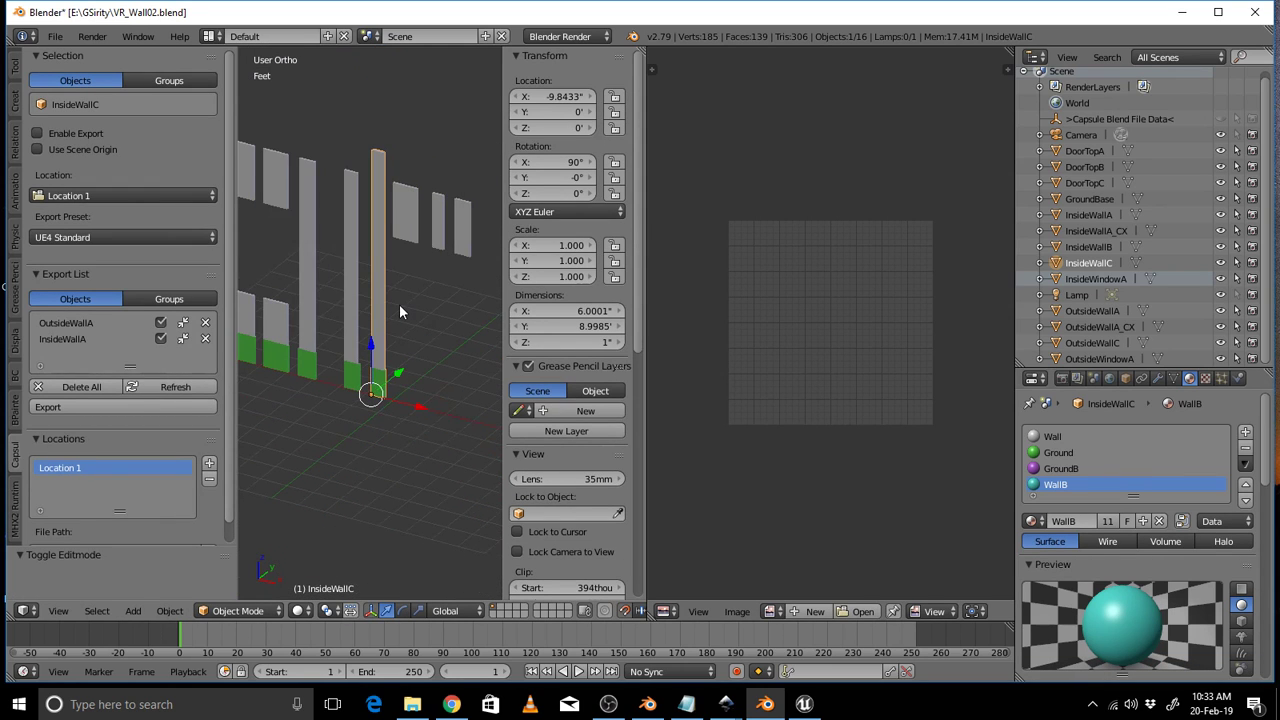
Switch to Unreal Engine and examine the placed InsideWallC wall in the level from several angles.
click(800, 705)
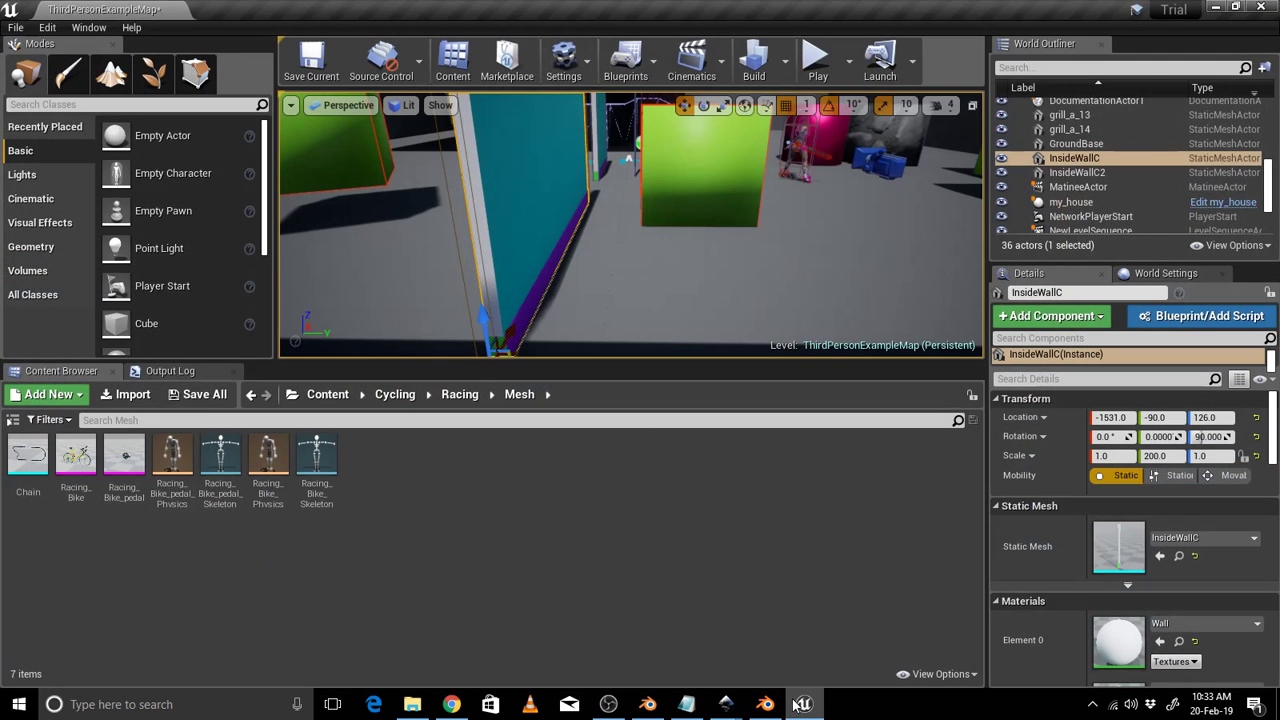
scroll(557, 225, down, 3)
scroll(557, 225, up, 2)
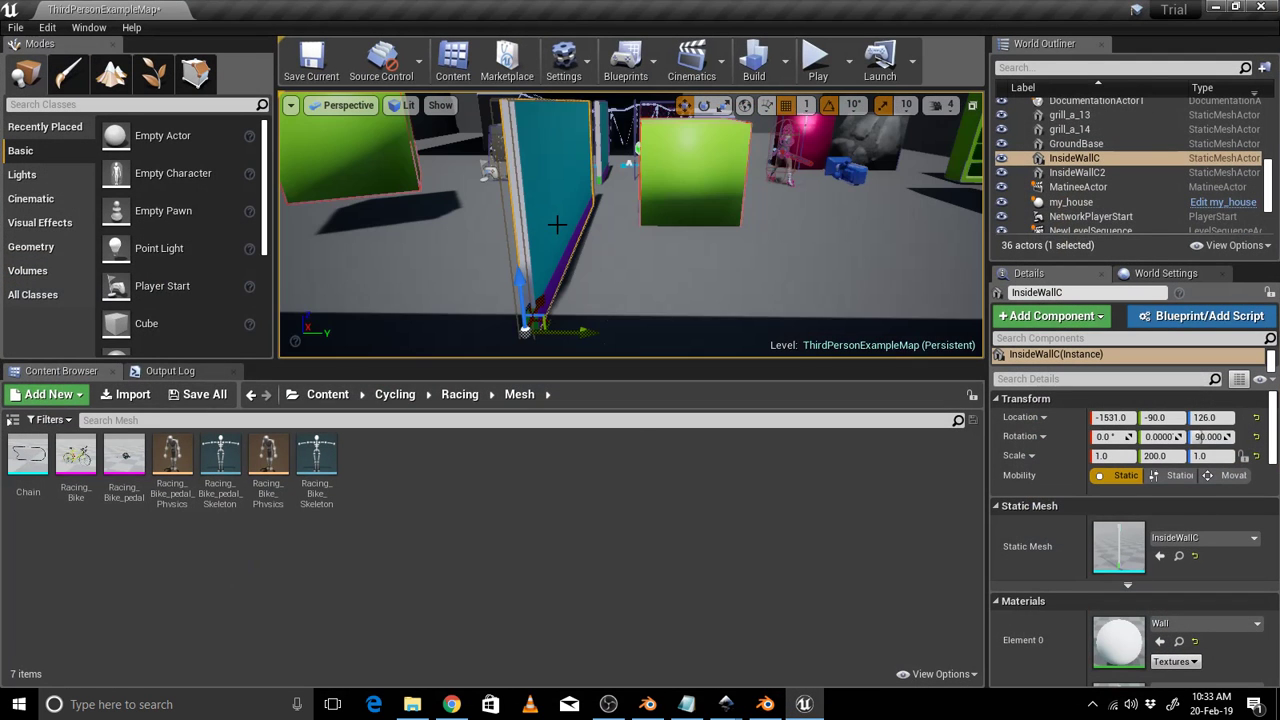
middle_drag(683, 228, 683, 174)
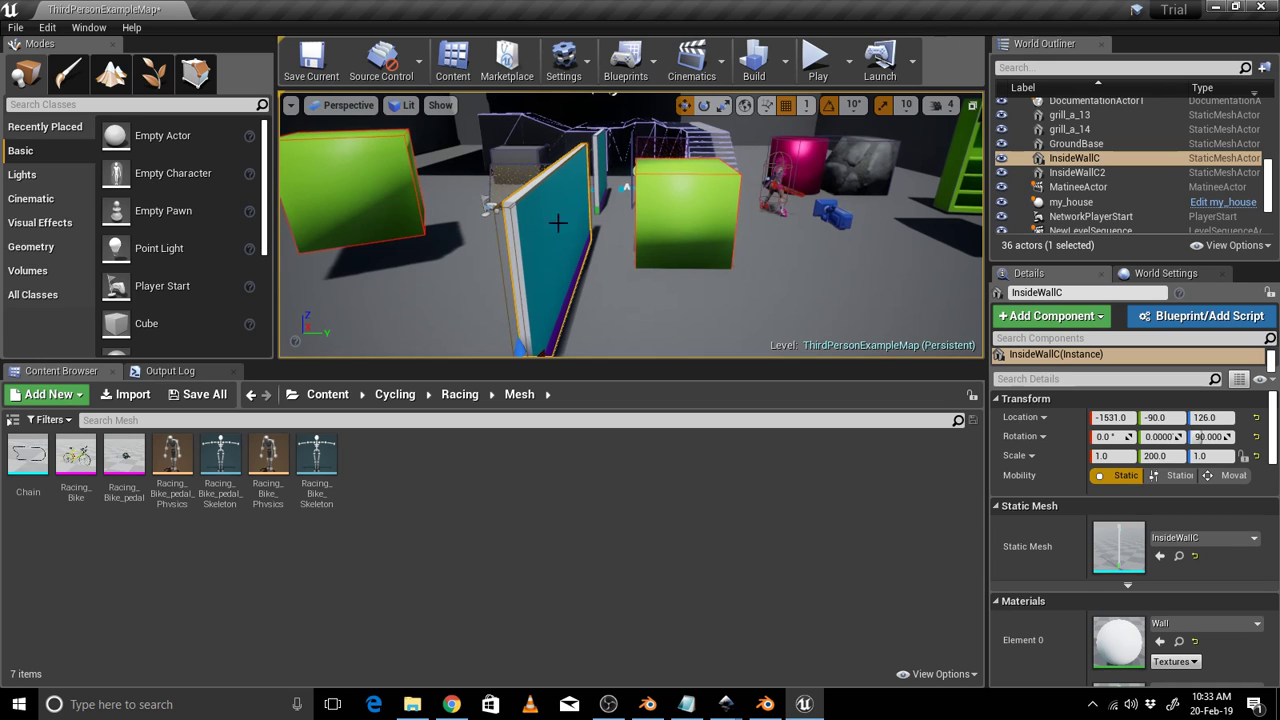
mouse_move(581, 275)
mouse_down()
mouse_move(587, 240)
mouse_move(570, 255)
mouse_move(580, 277)
mouse_up()
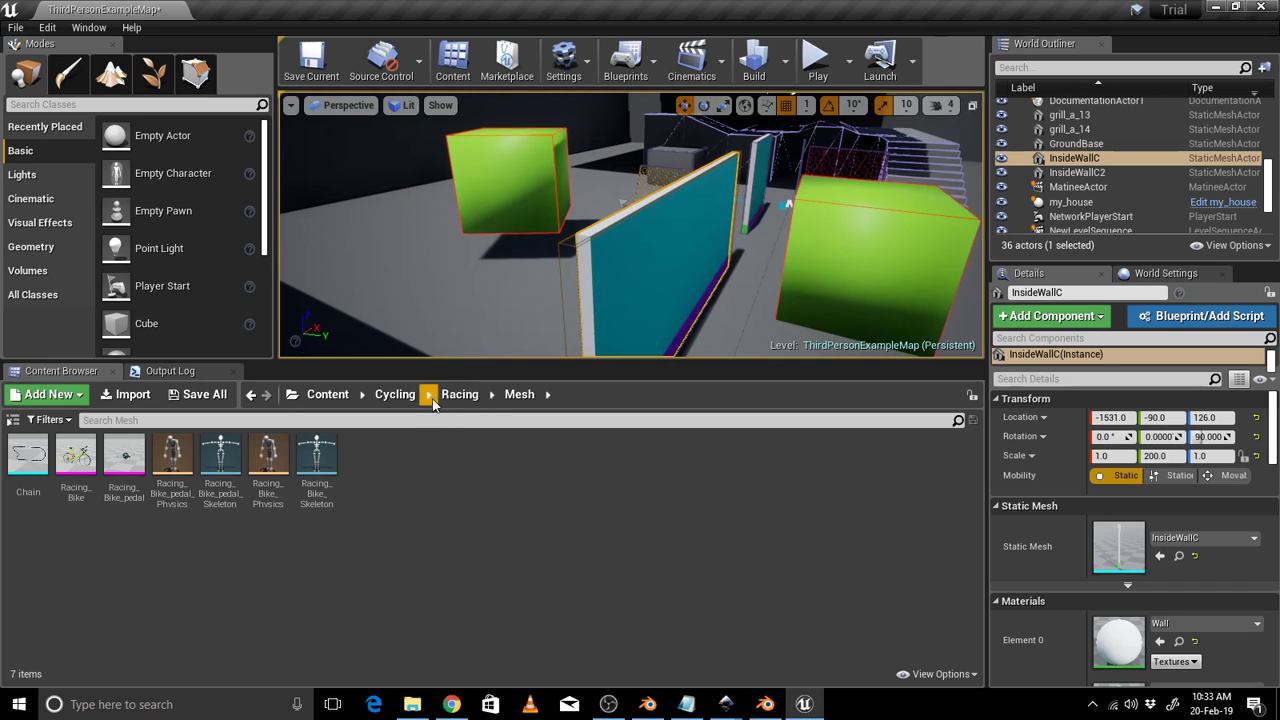
Go to the ArchMesh content folder and open the OutsideWallC static mesh for editing.
click(392, 399)
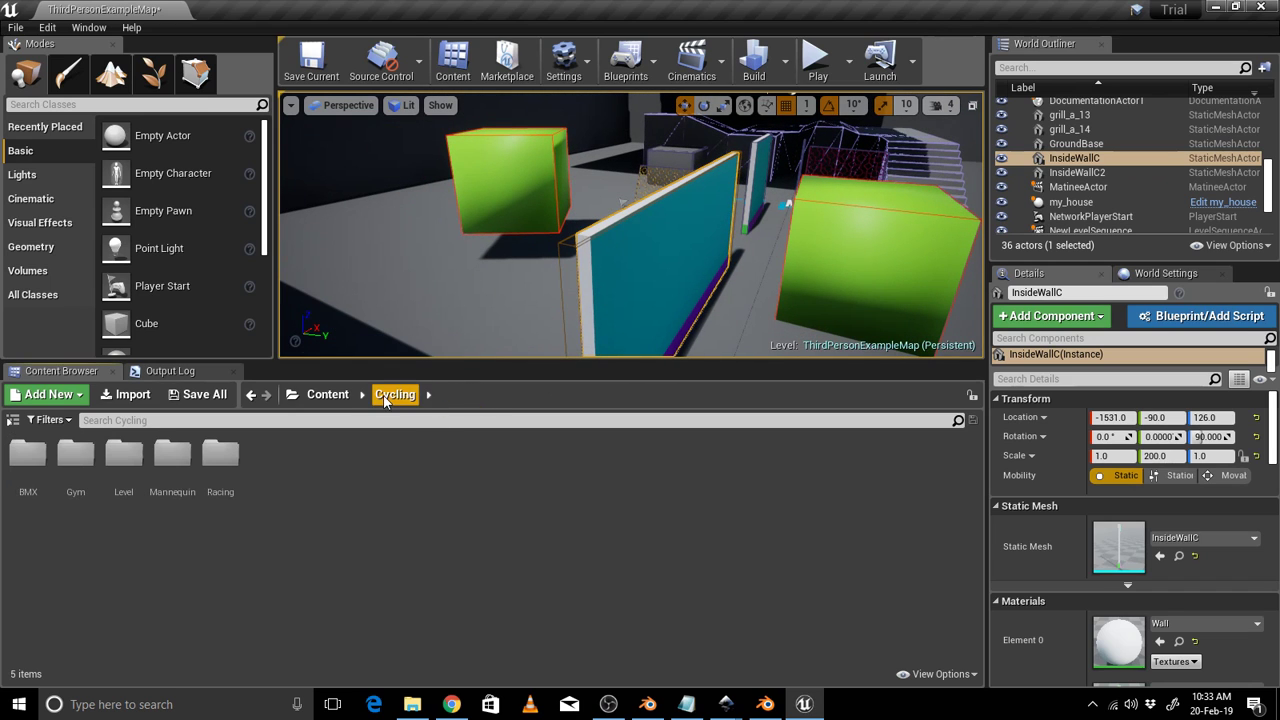
click(328, 395)
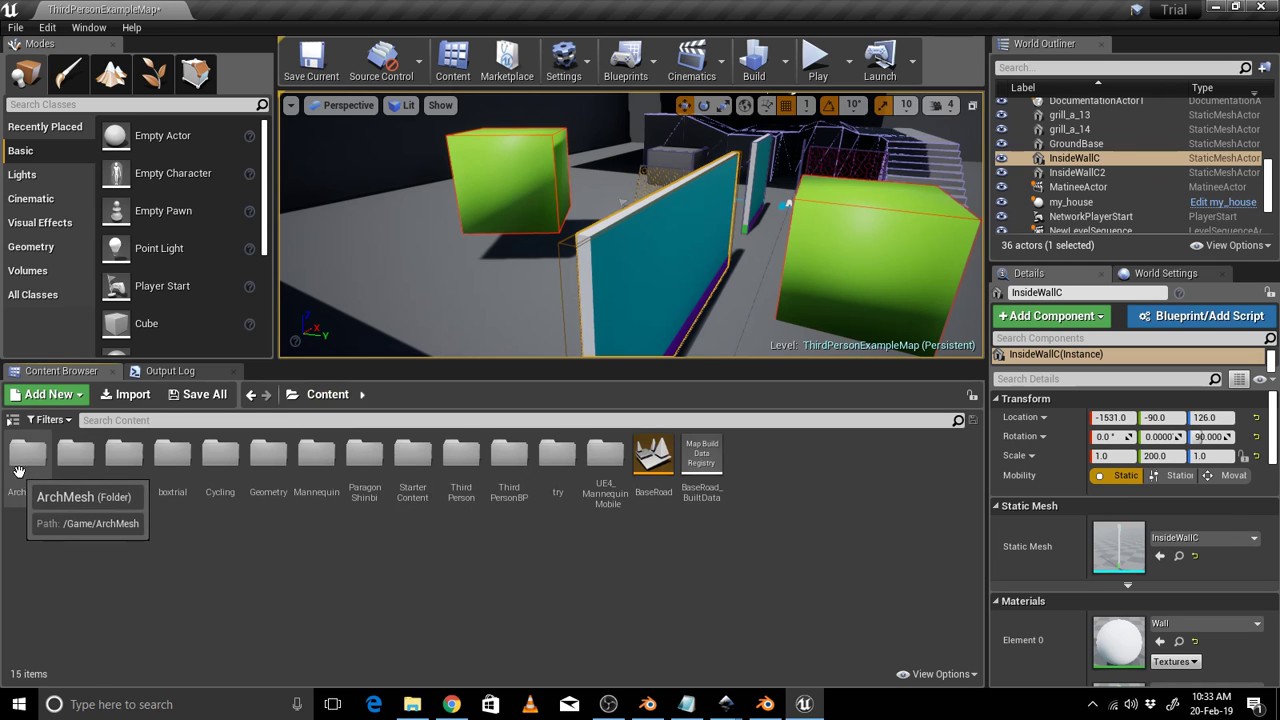
double_click(28, 458)
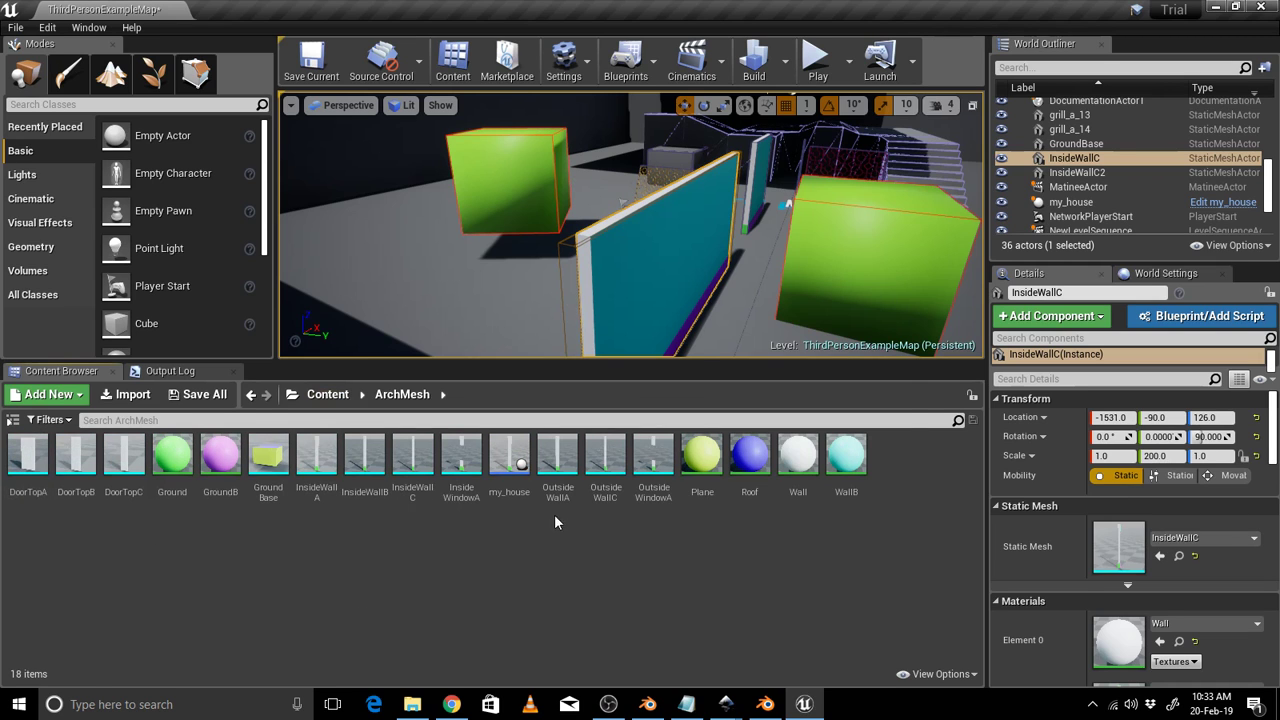
double_click(606, 463)
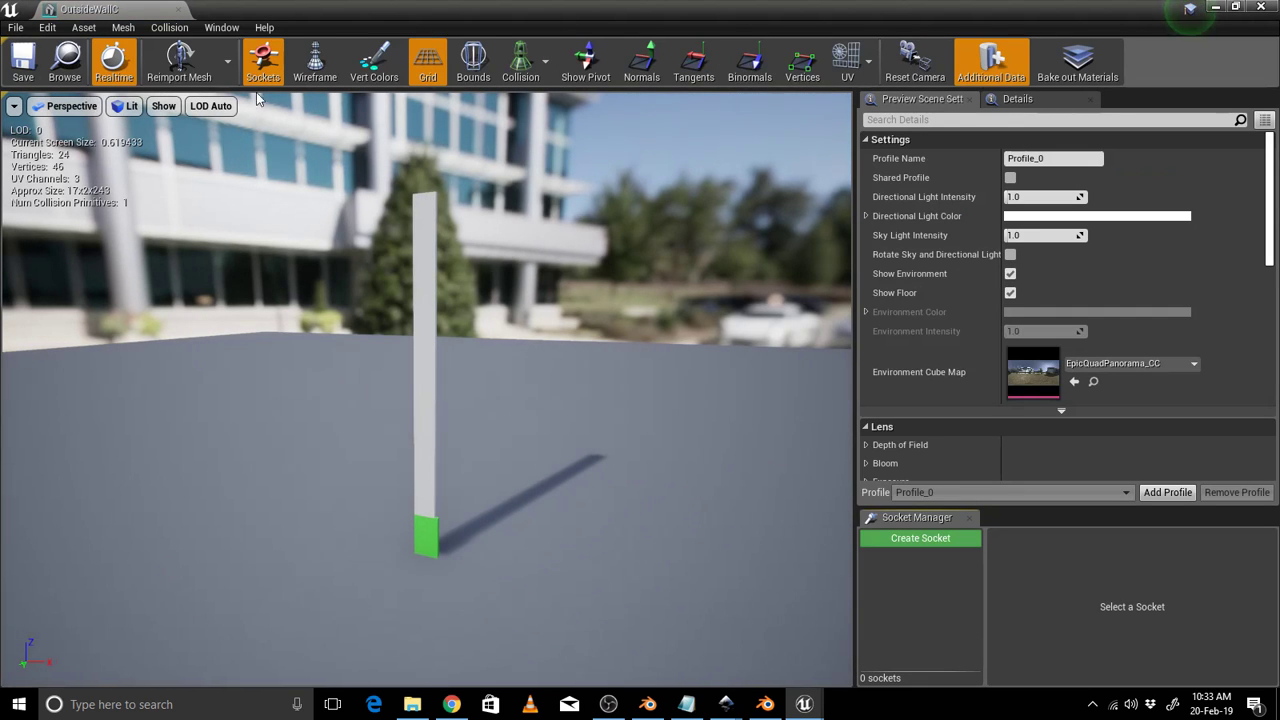
Replace OutsideWallC's existing collision with a box simplified collision and save the mesh asset.
click(169, 27)
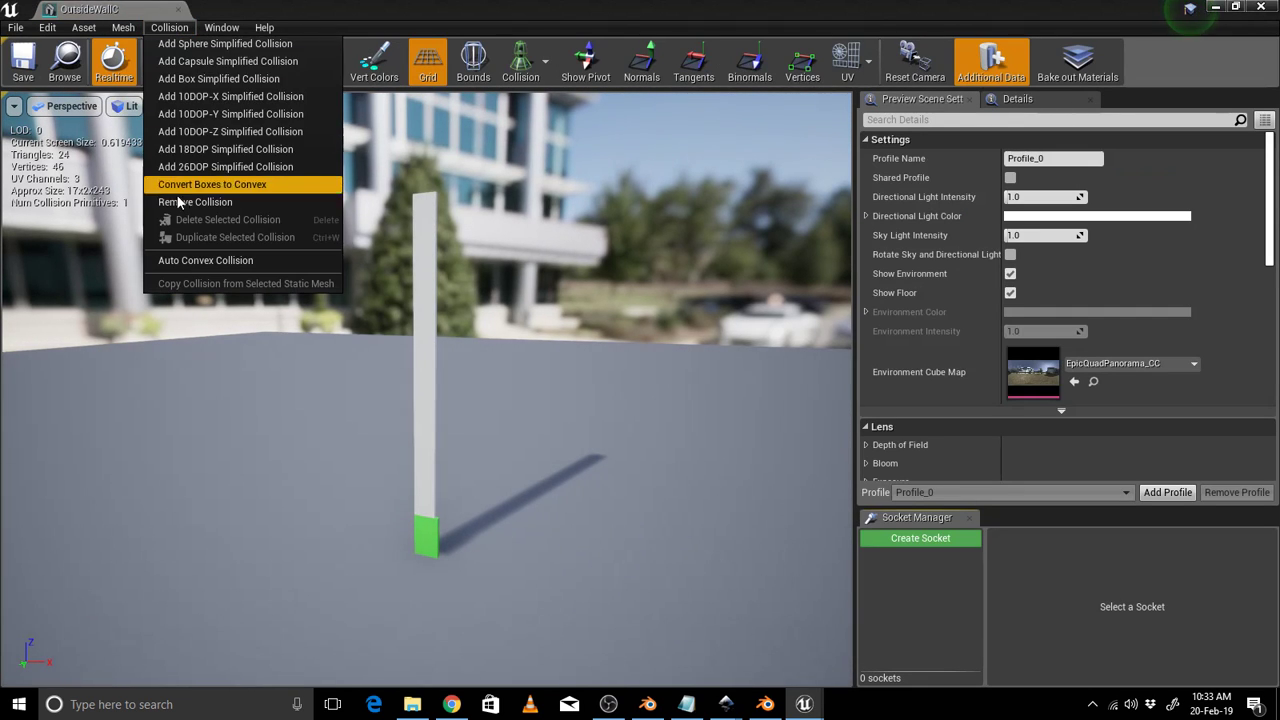
click(178, 202)
click(169, 27)
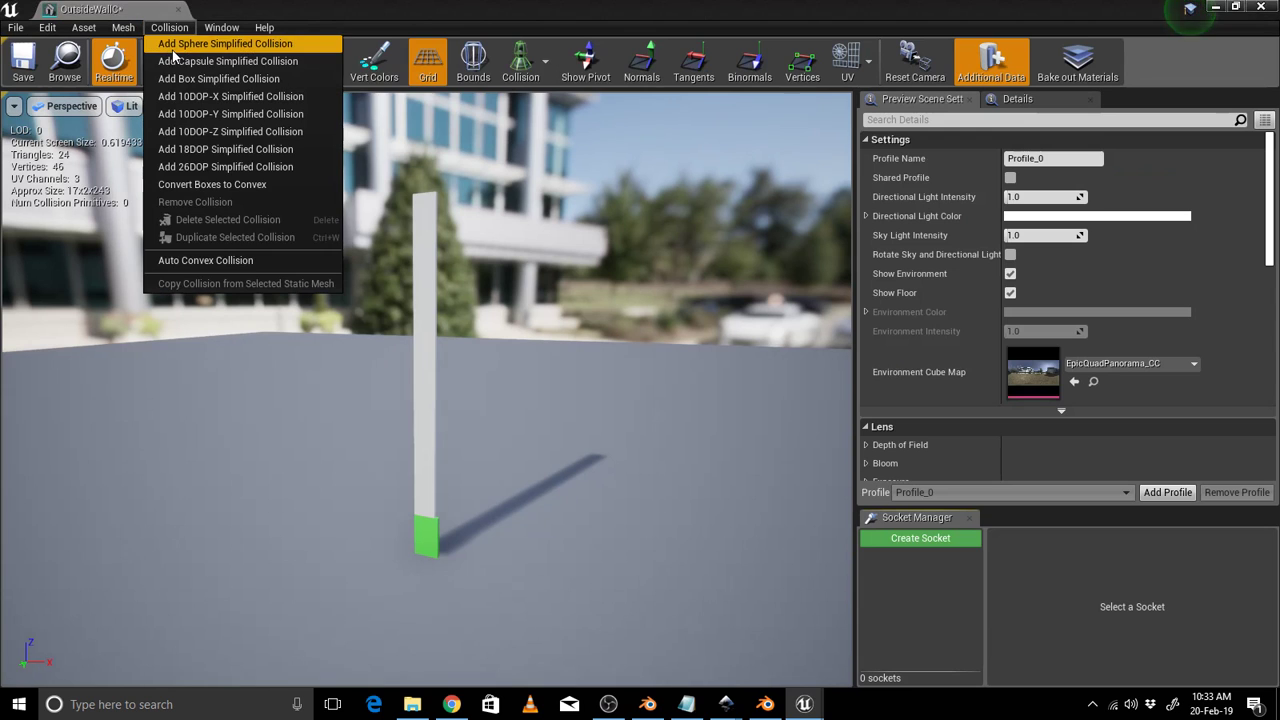
click(178, 78)
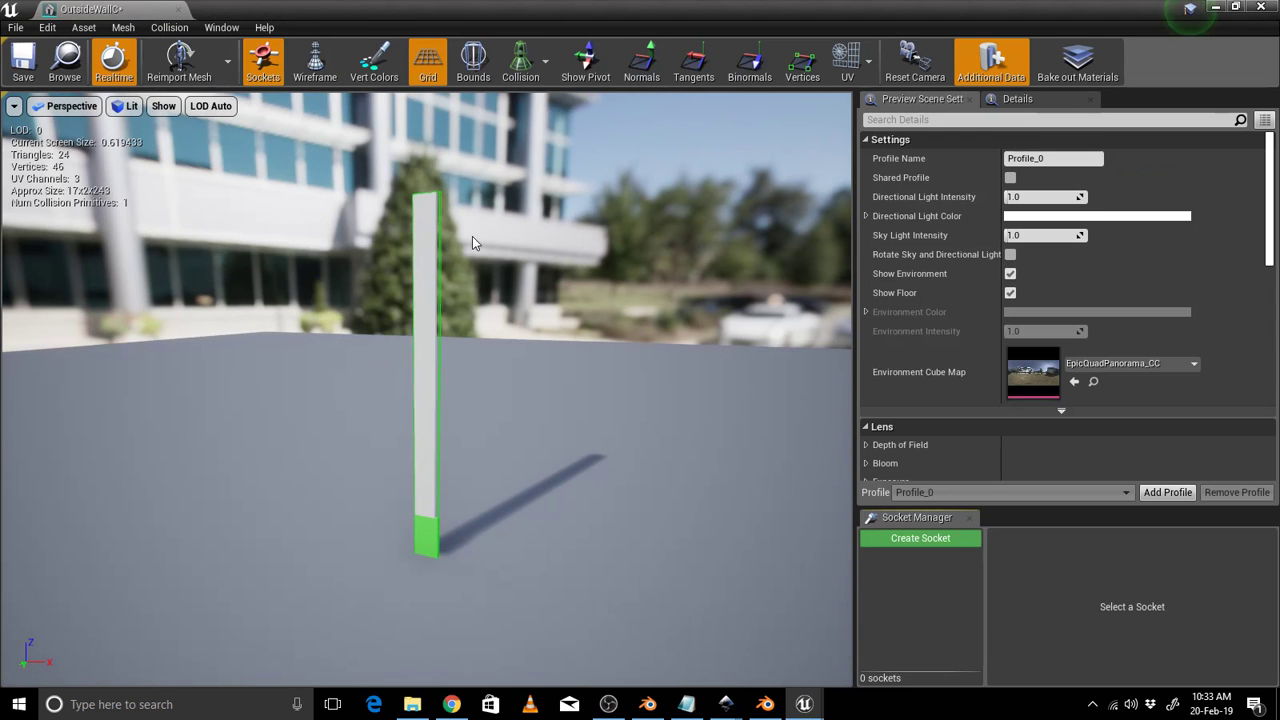
click(22, 62)
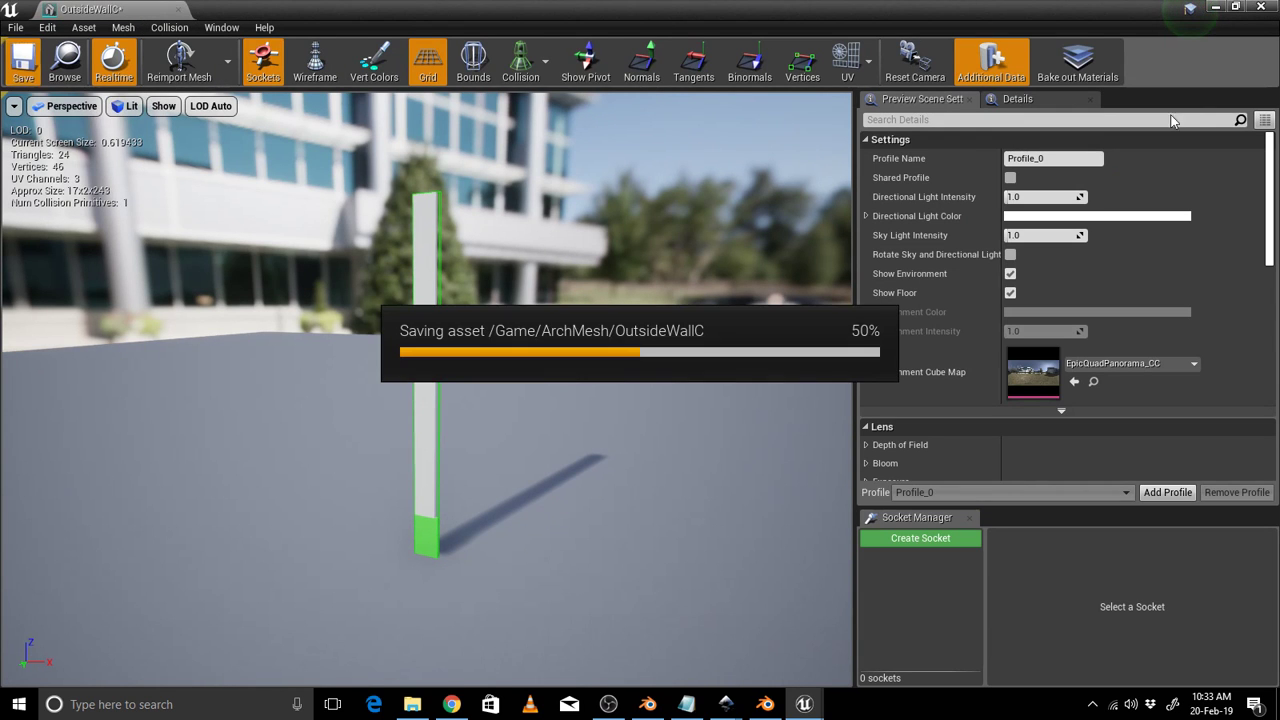
Return to the level, play it, walk the character around the walls to test their collision, and end the play session.
click(1215, 7)
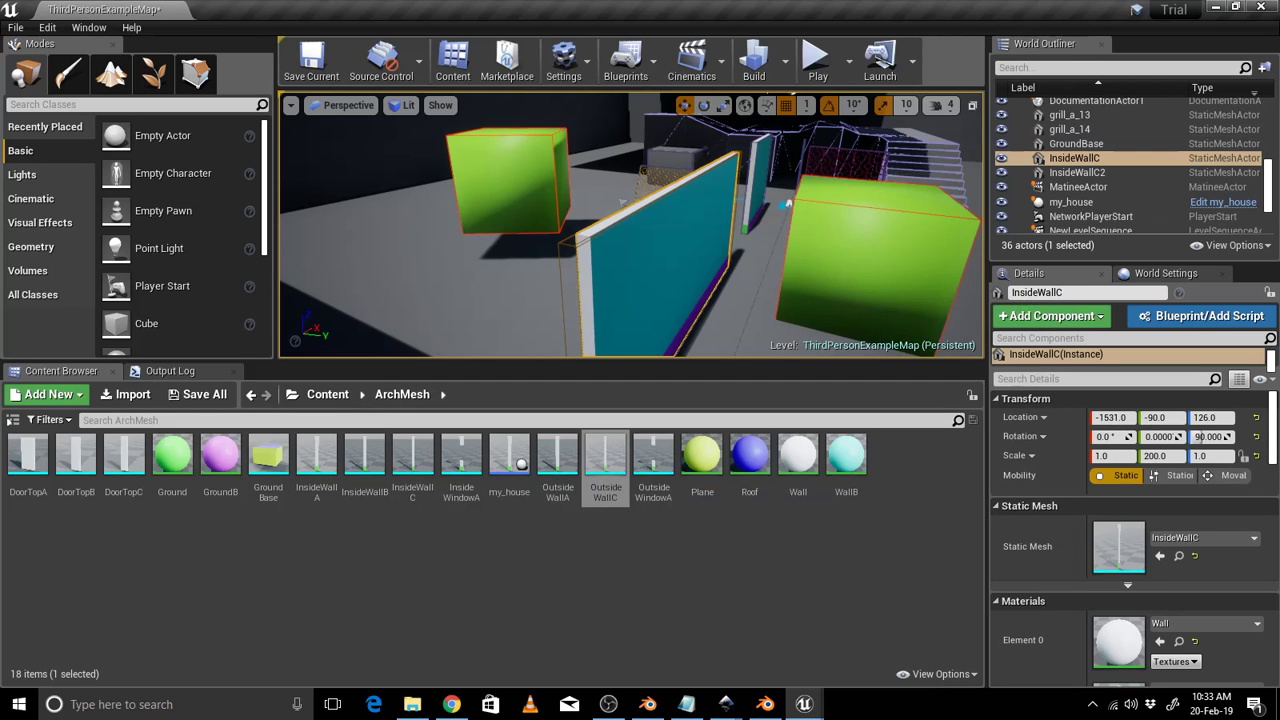
click(440, 105)
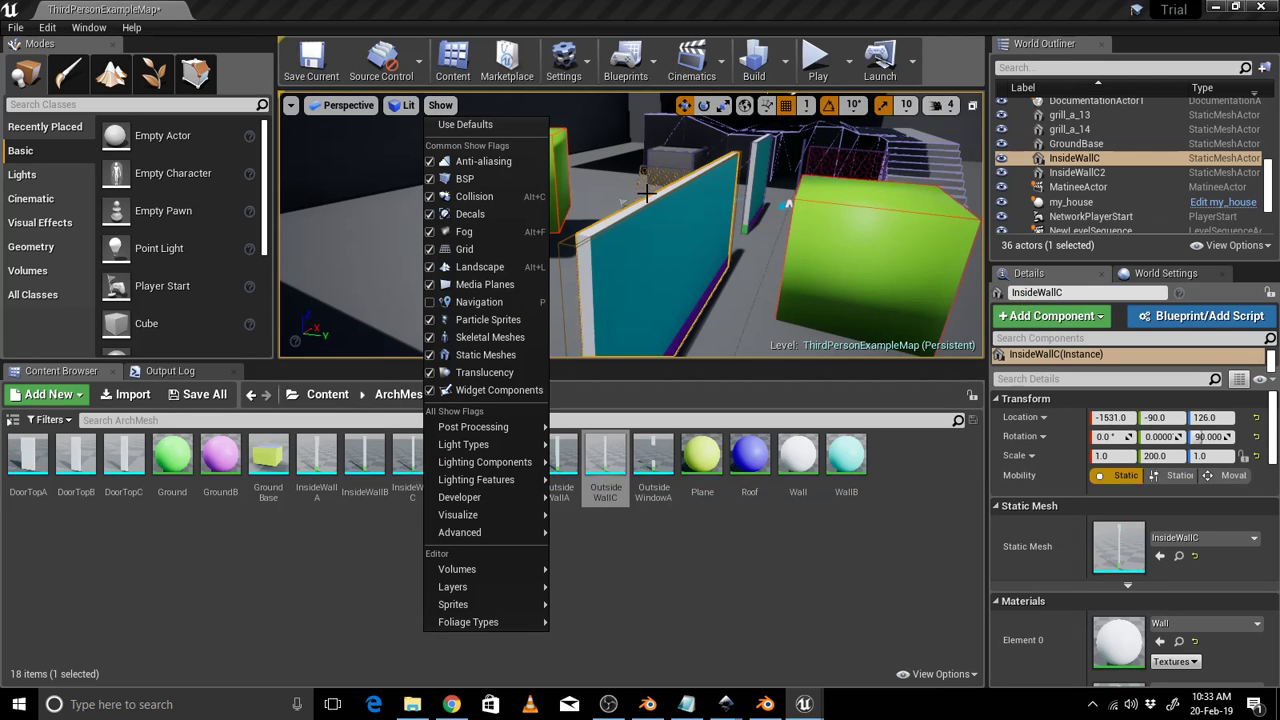
click(666, 170)
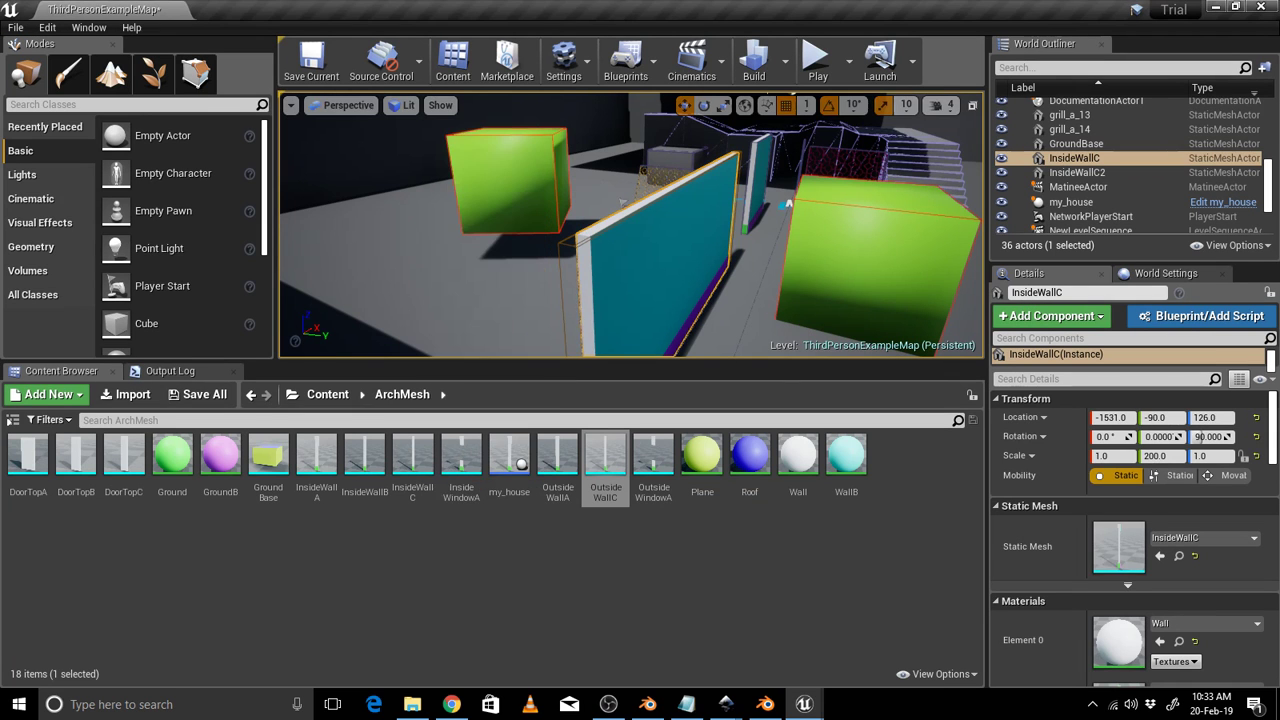
click(666, 170)
click(818, 66)
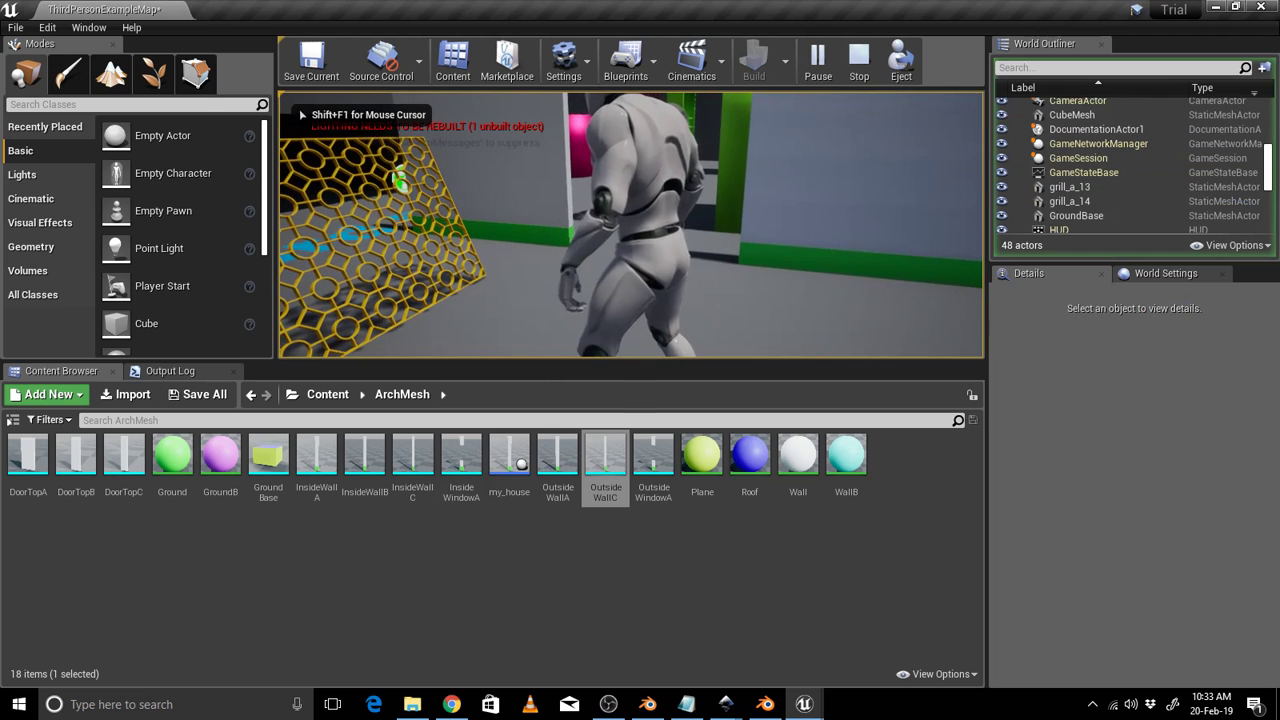
key(w)
key(w)
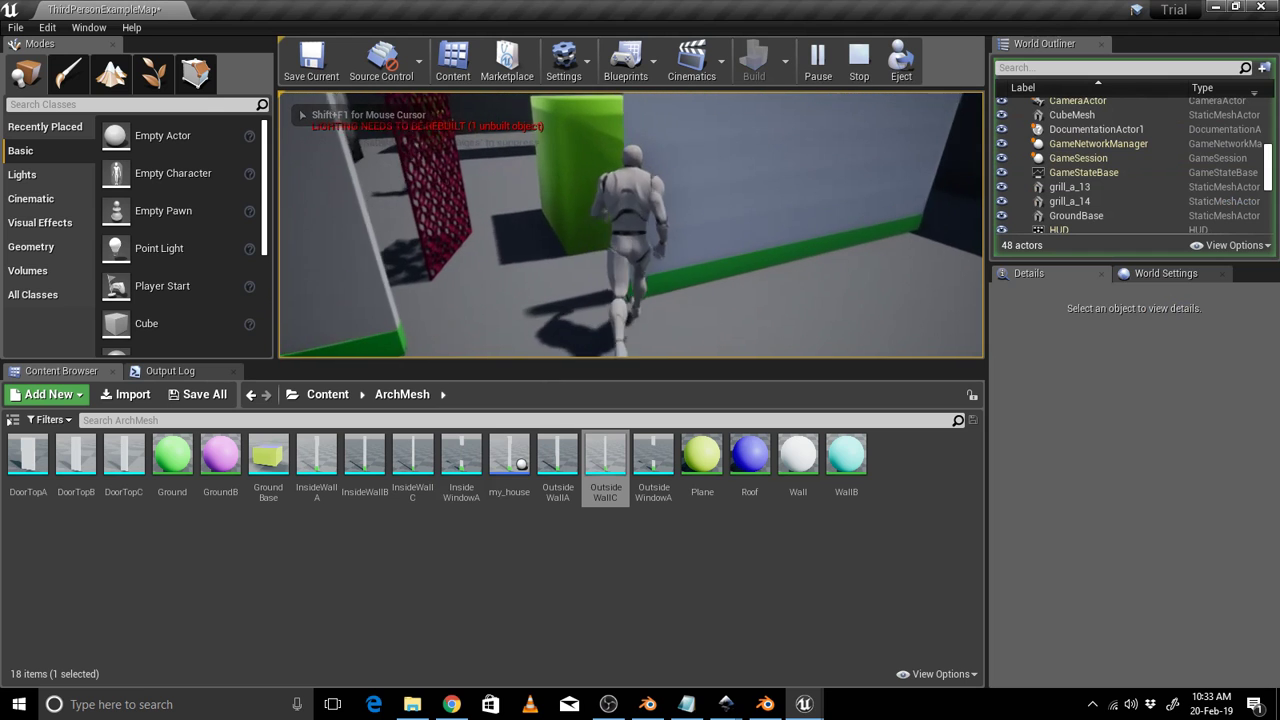
key(w)
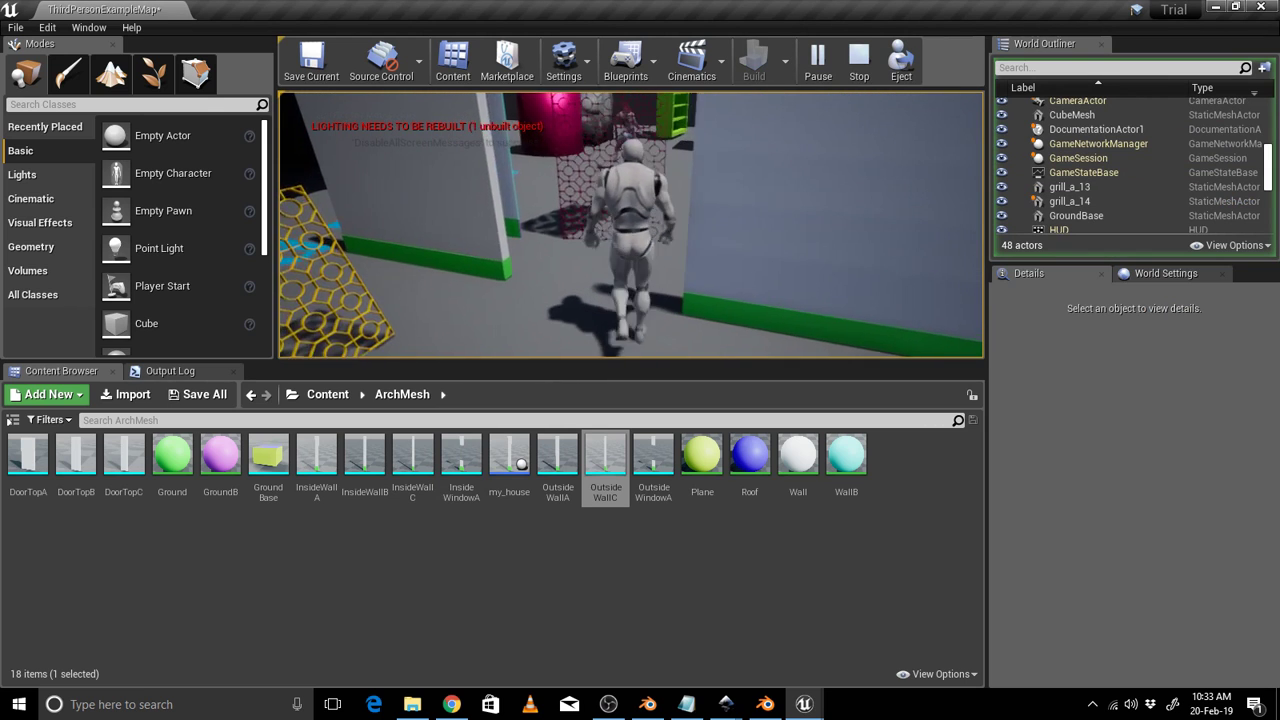
key(w)
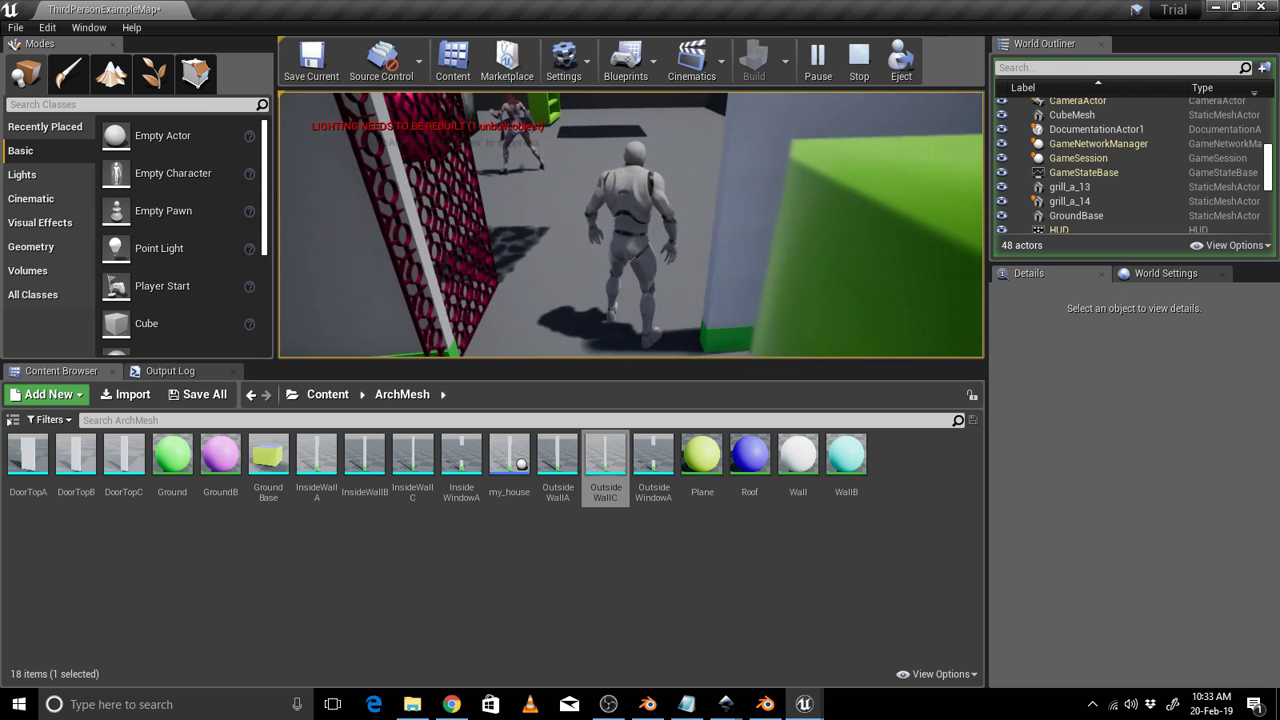
key(Escape)
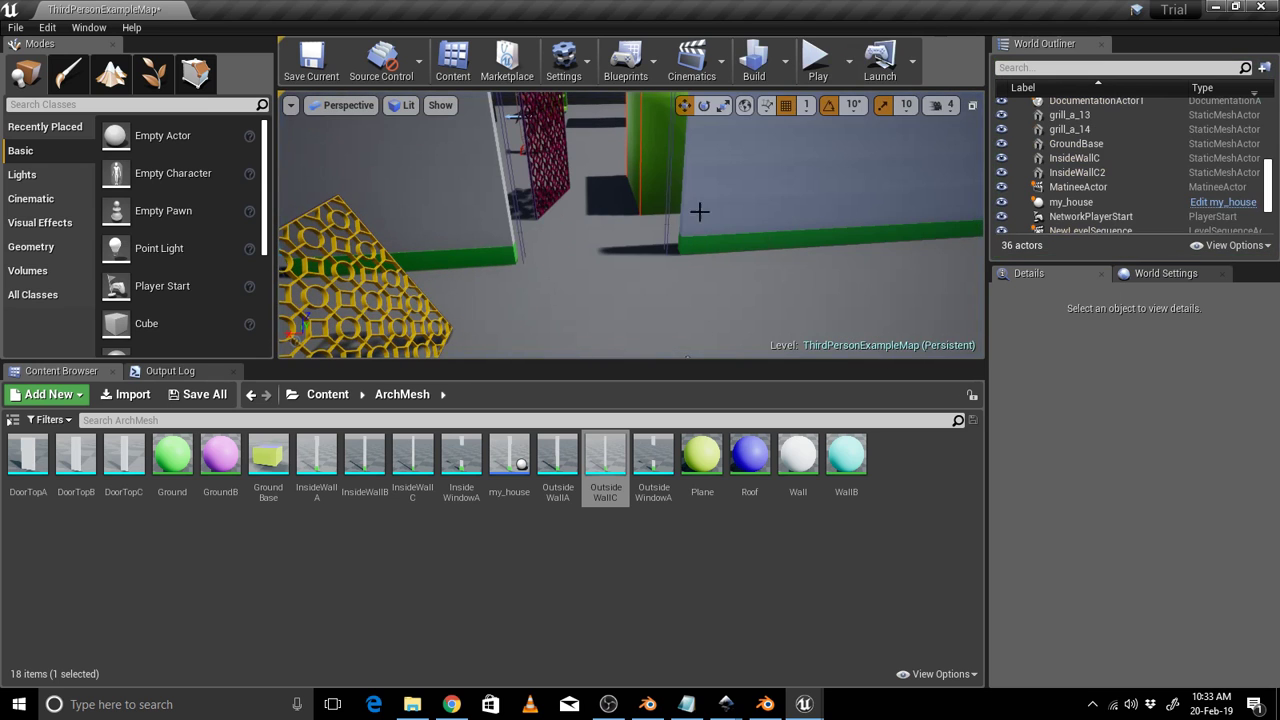
middle_drag(686, 174, 684, 105)
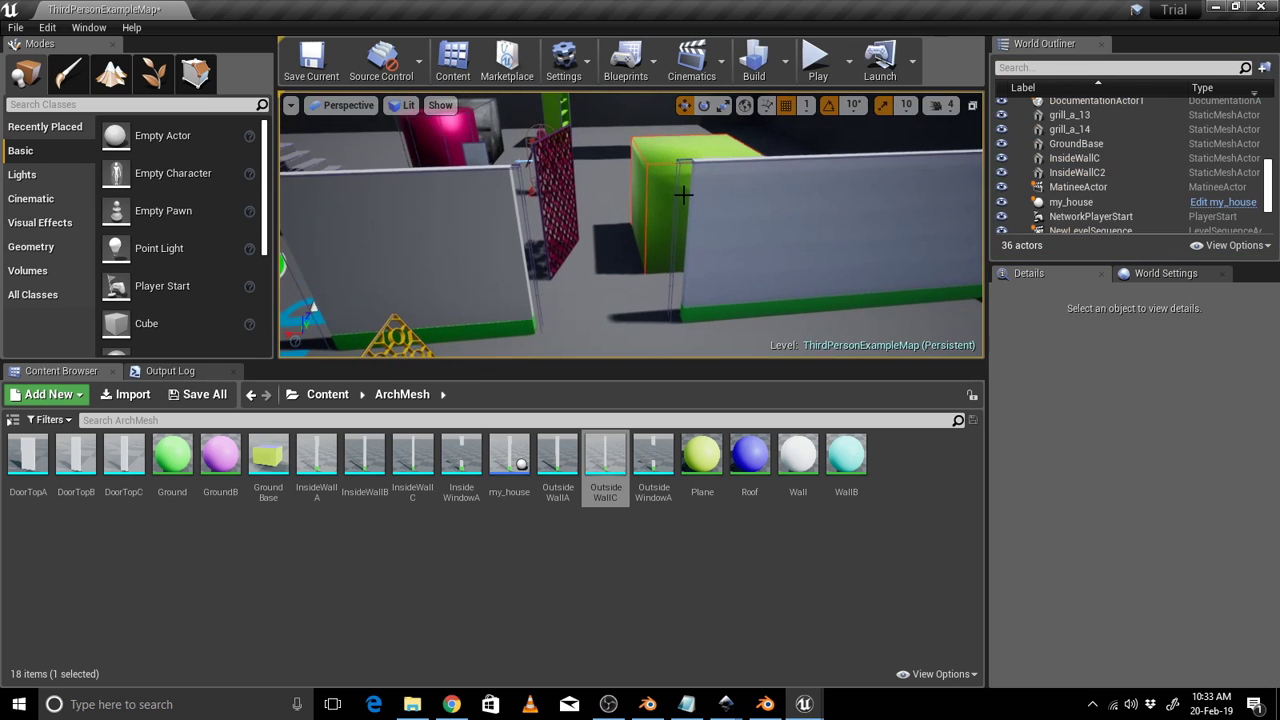
scroll(683, 195, up, 2)
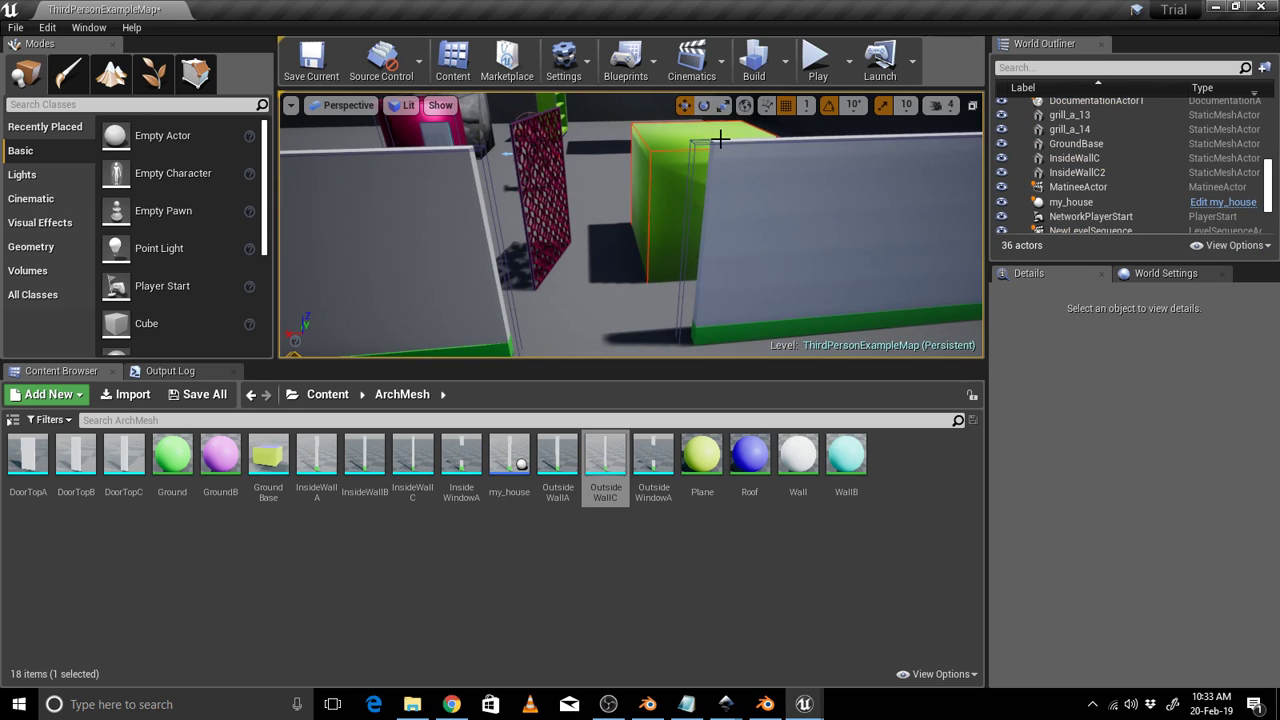
scroll(721, 136, up, 2)
scroll(696, 204, down, 3)
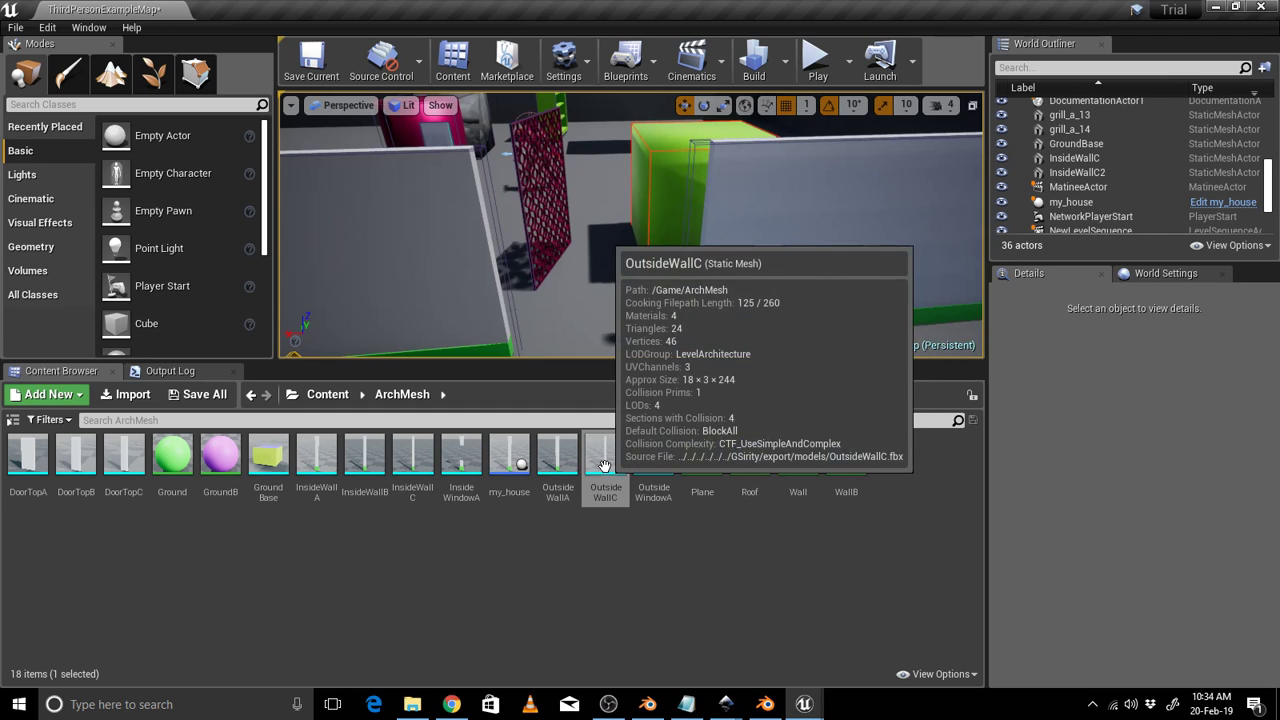
click(1213, 9)
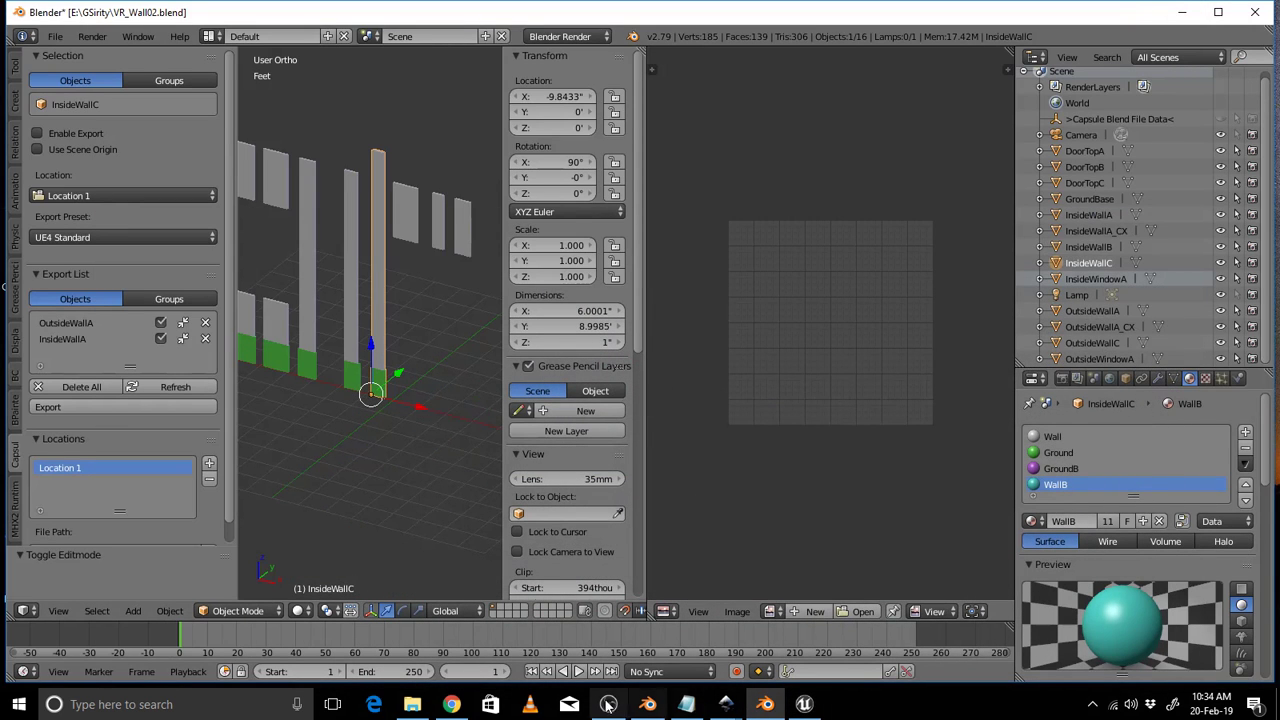
mouse_move(725, 707)
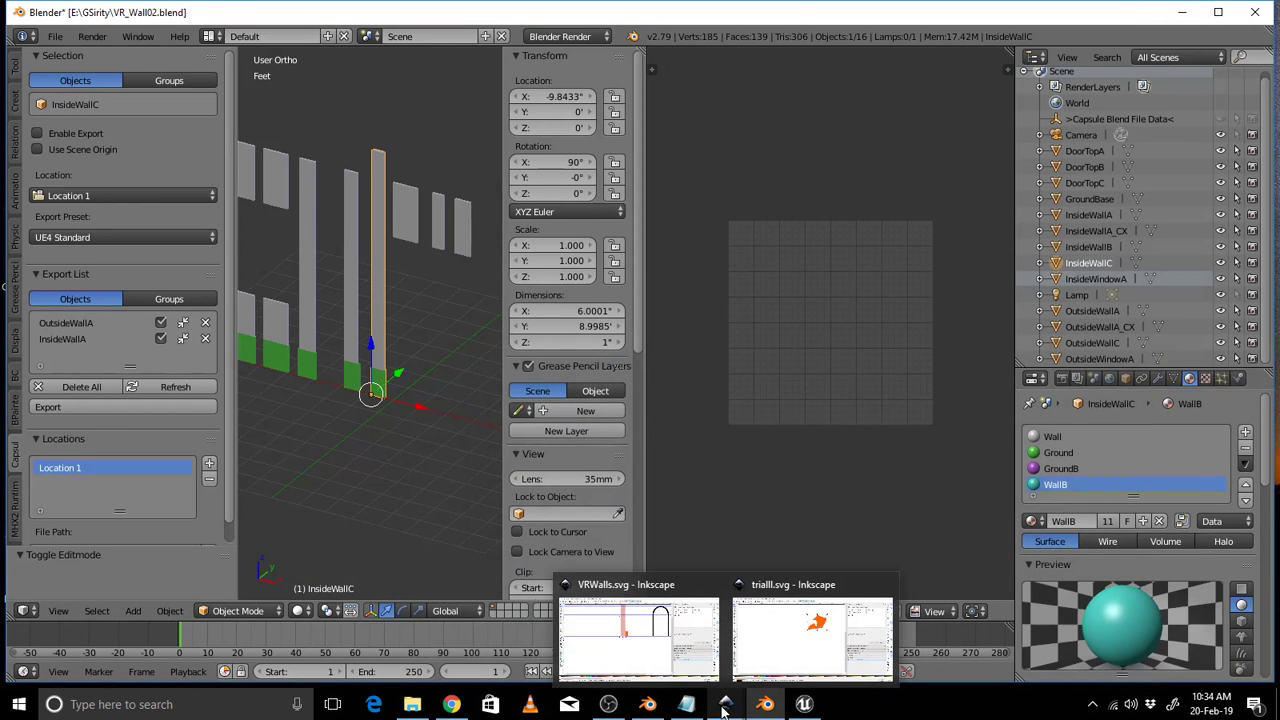
click(804, 704)
Delete the InsideWallC and InsideWallC2 walls from the level.
scroll(649, 194, down, 4)
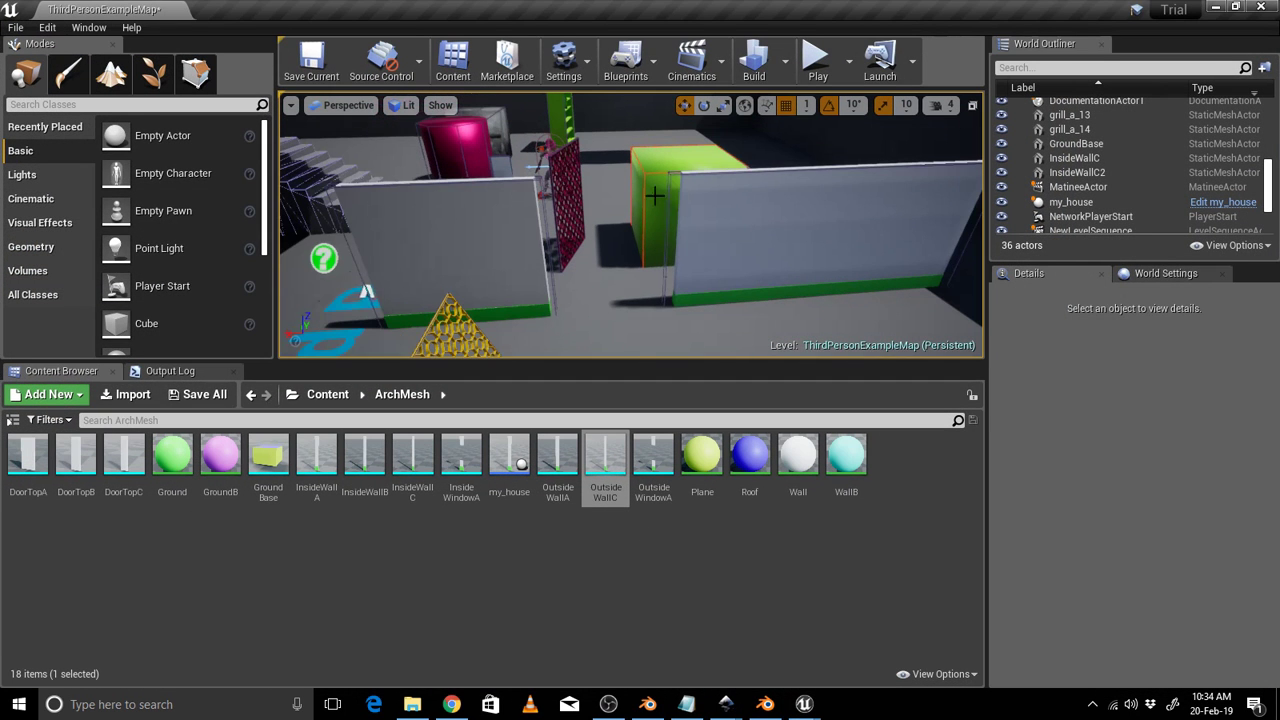
click(755, 200)
key(Delete)
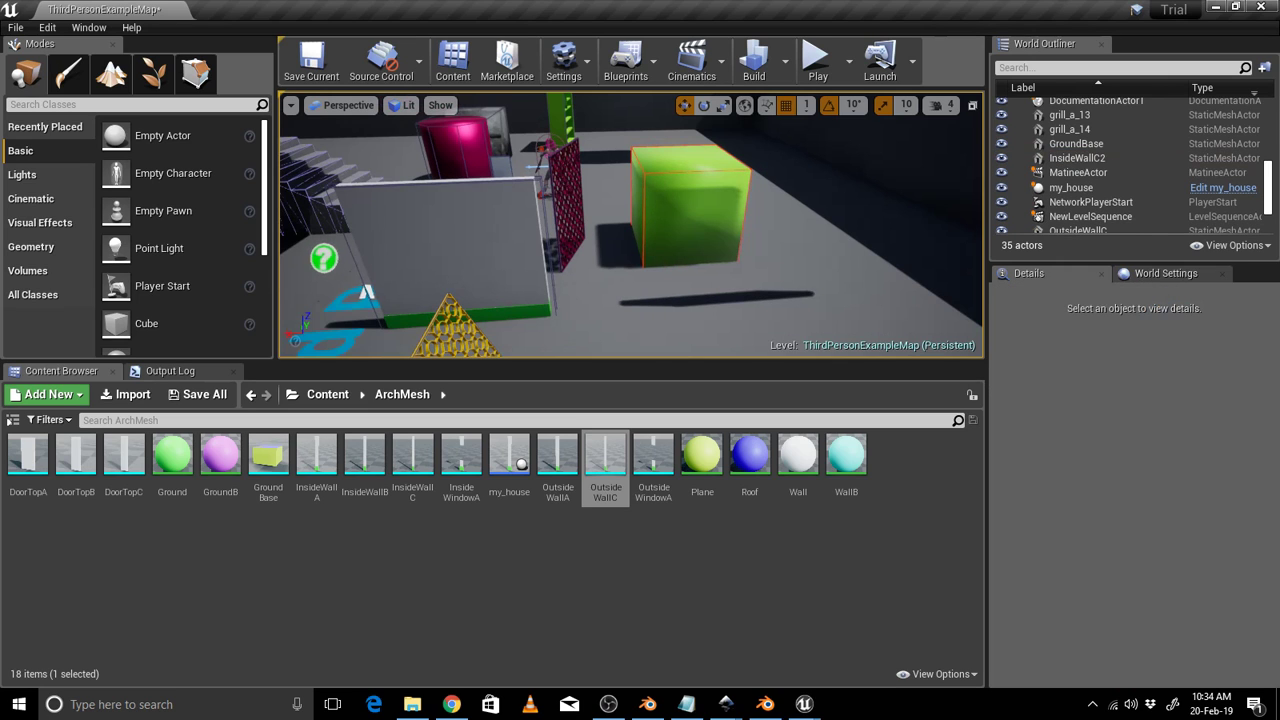
click(502, 231)
key(Delete)
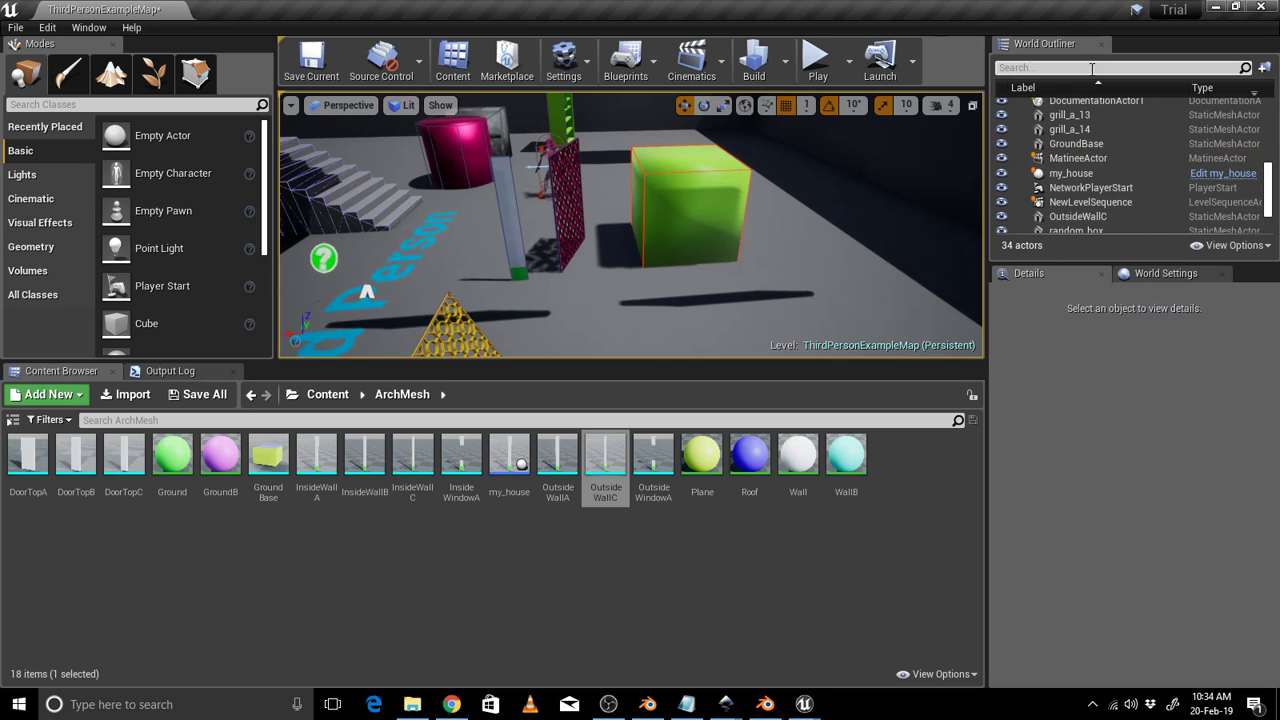
Filter the level's actors by "inside" and delete the my_house actor.
text(c)
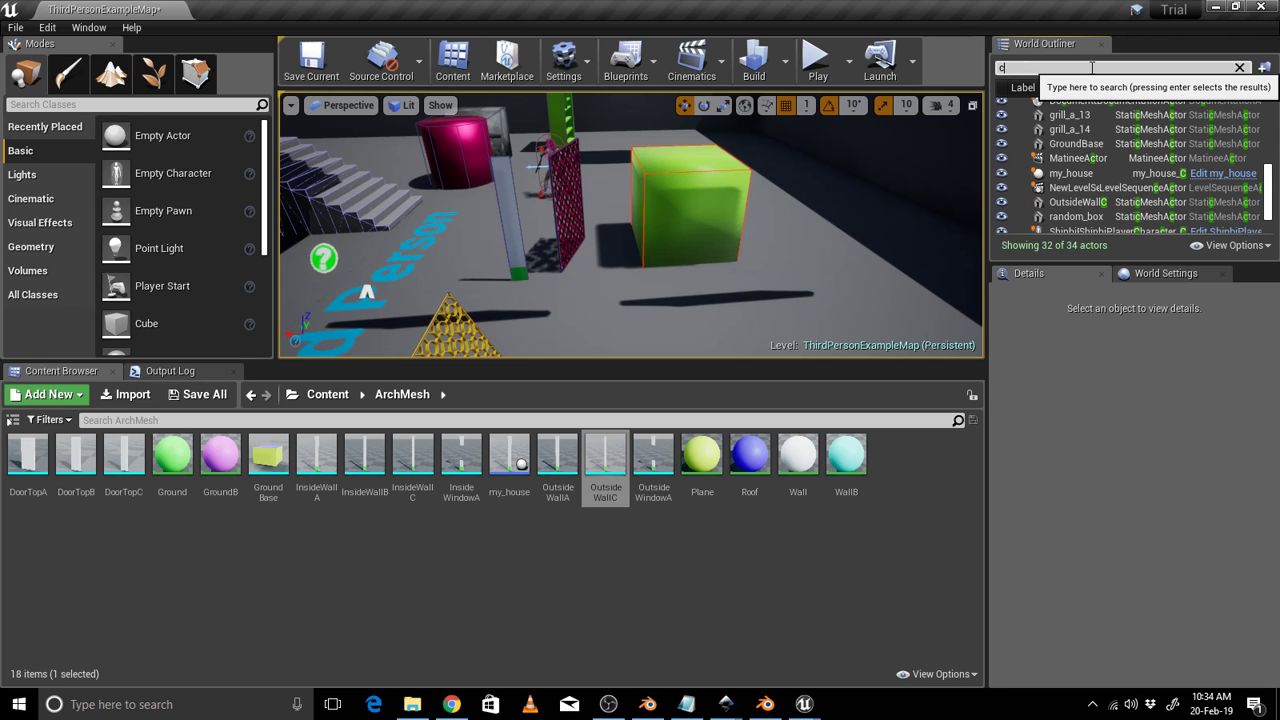
key(BackSpace)
text(inside)
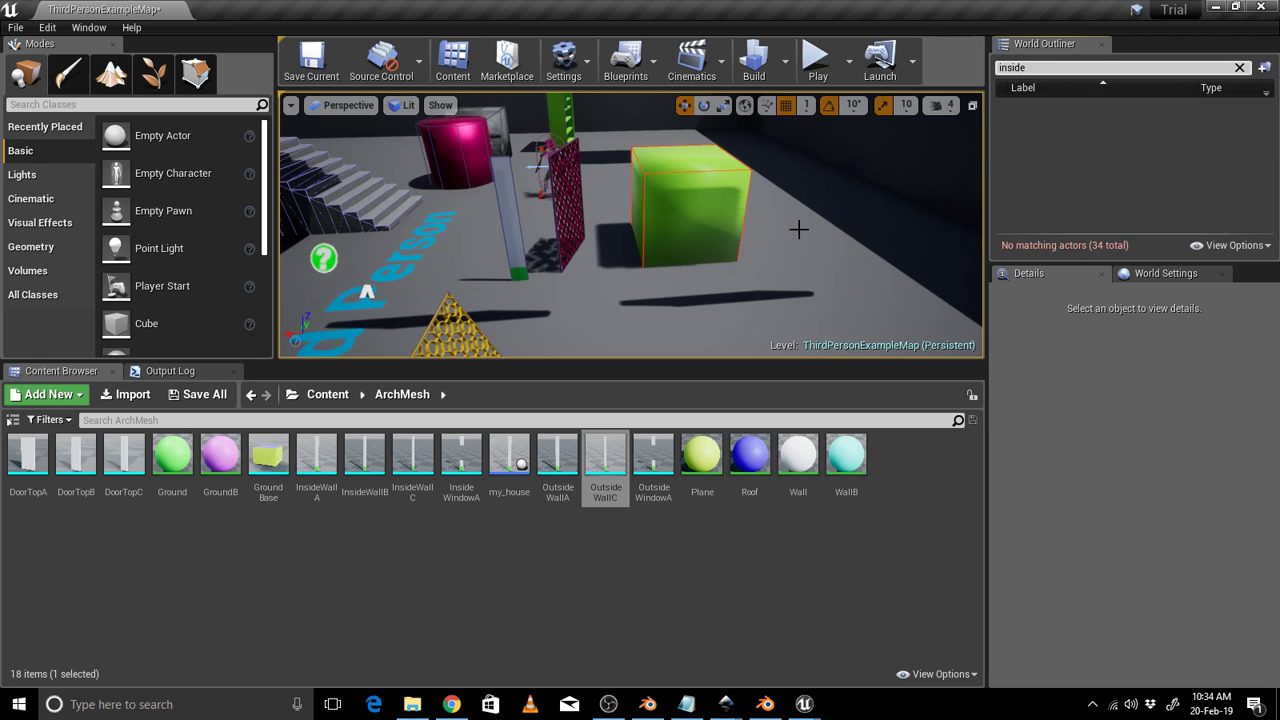
click(512, 222)
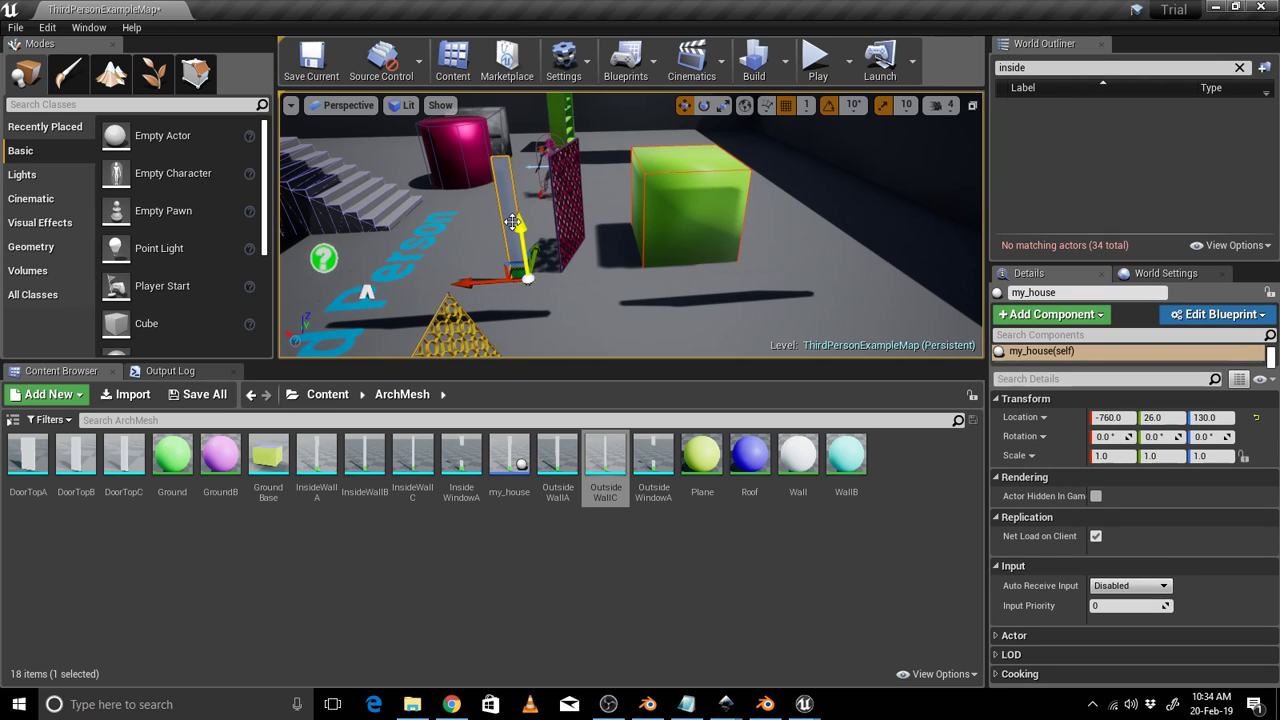
key(Delete)
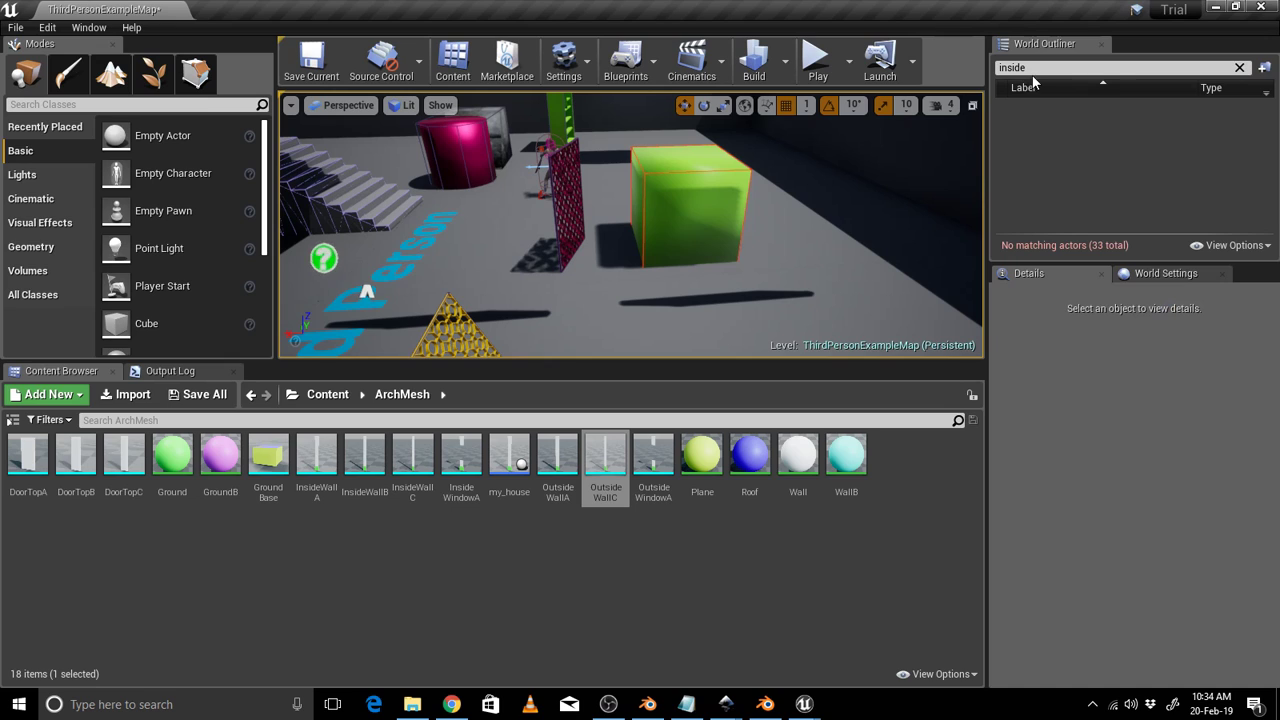
Filter the level's actors by "wall" and delete the OutsideWallC actor from the level.
click(1038, 68)
text(wall)
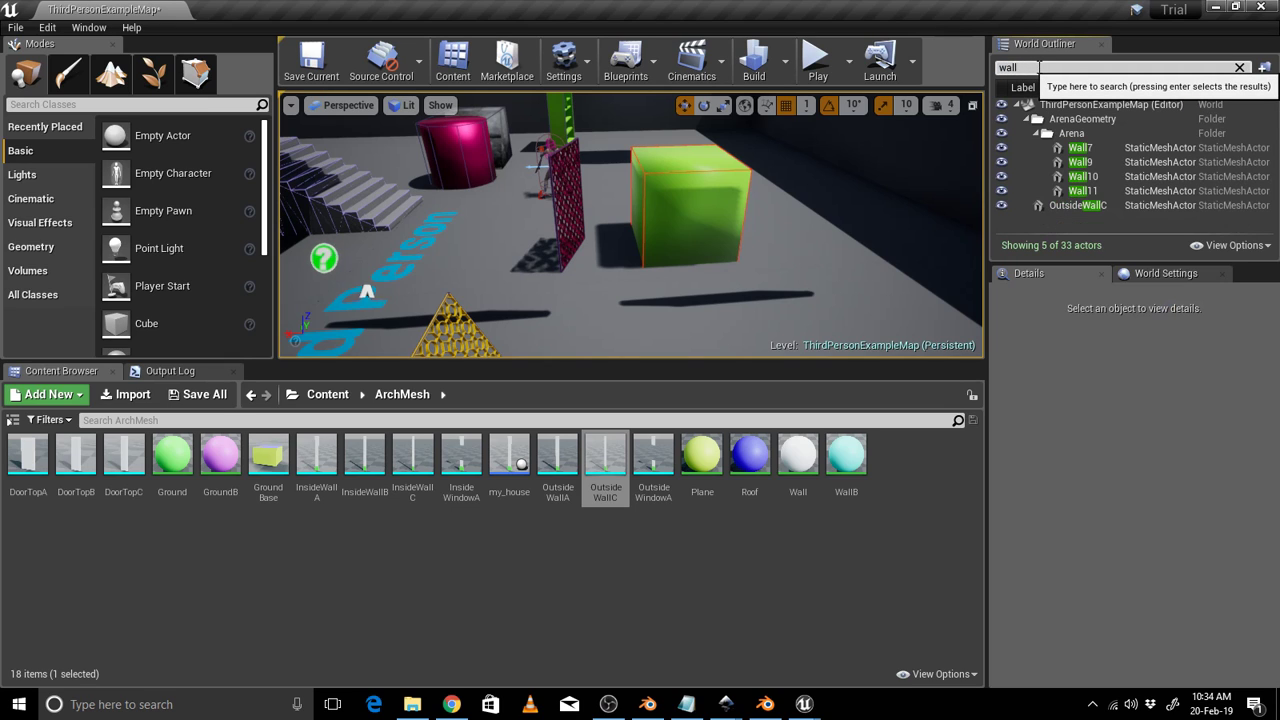
text(l)
click(1070, 206)
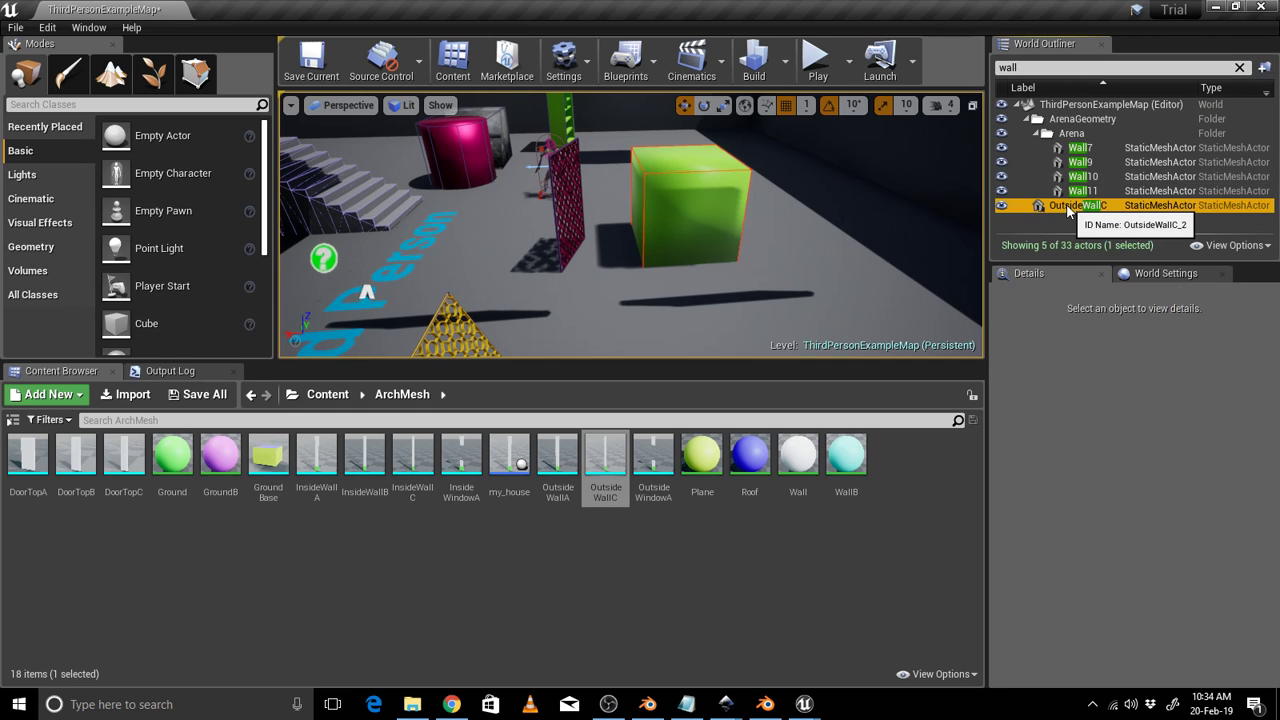
double_click(1068, 207)
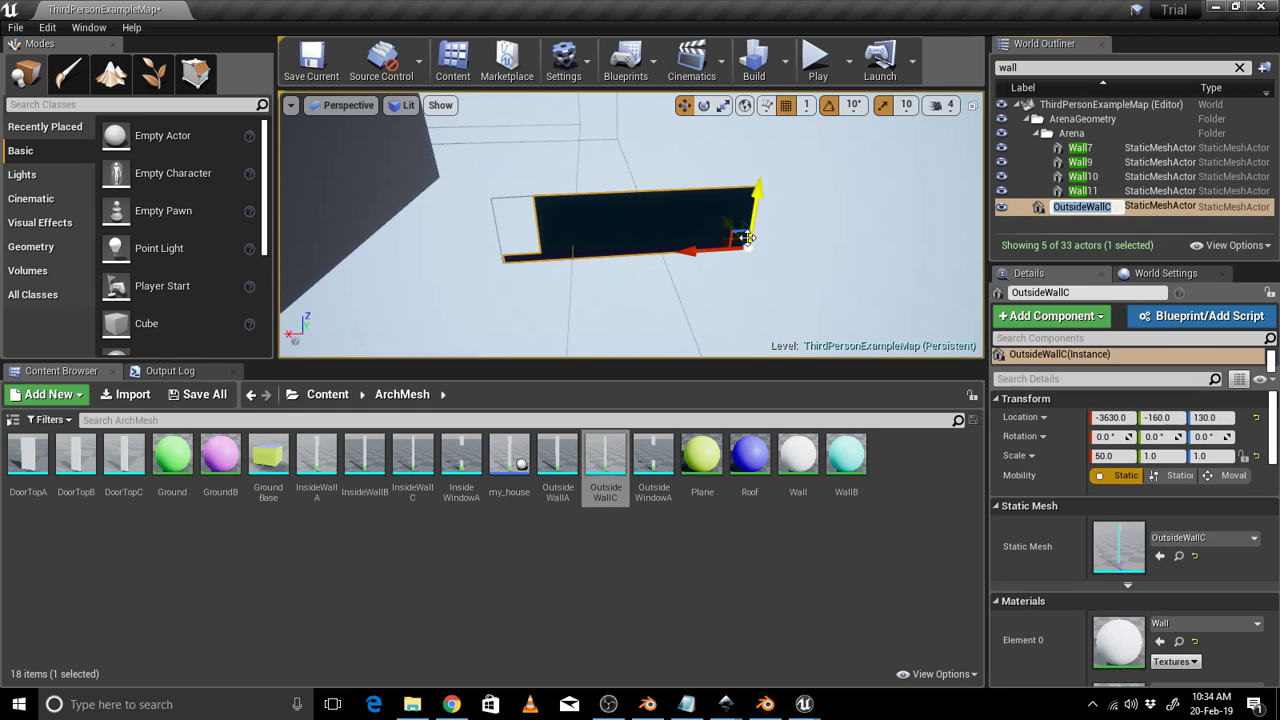
key(Delete)
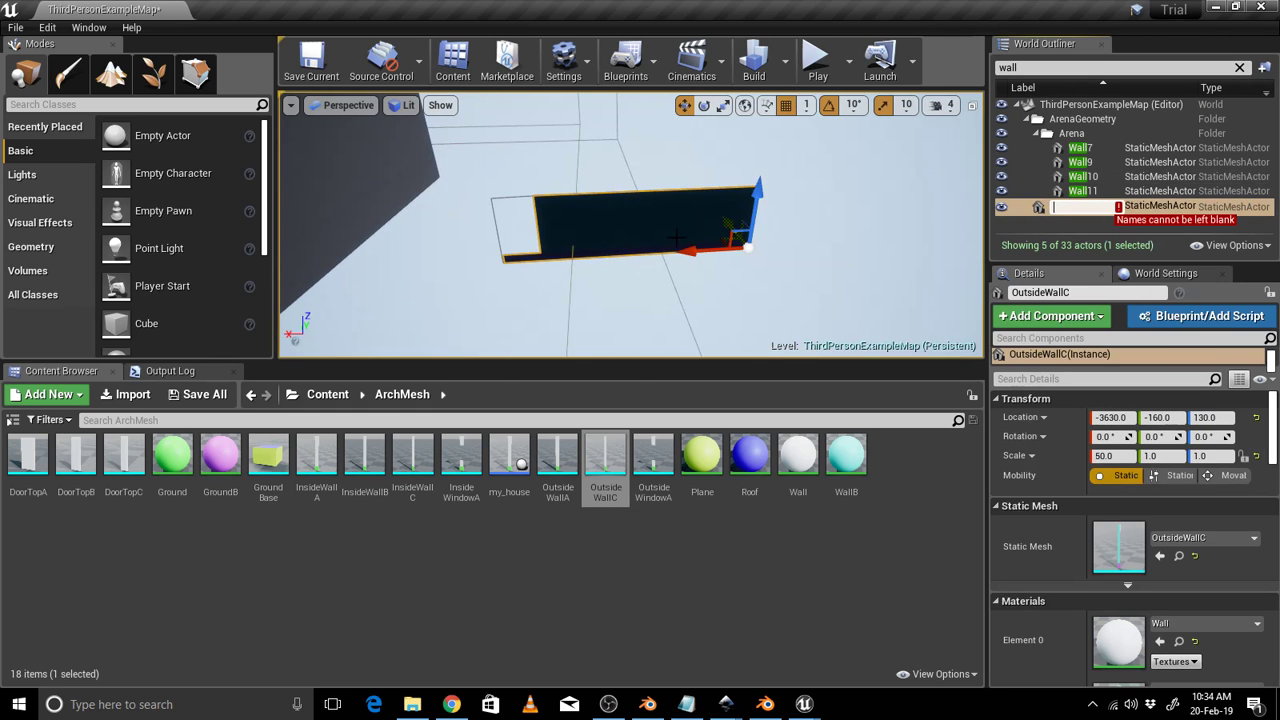
key(Escape)
key(Delete)
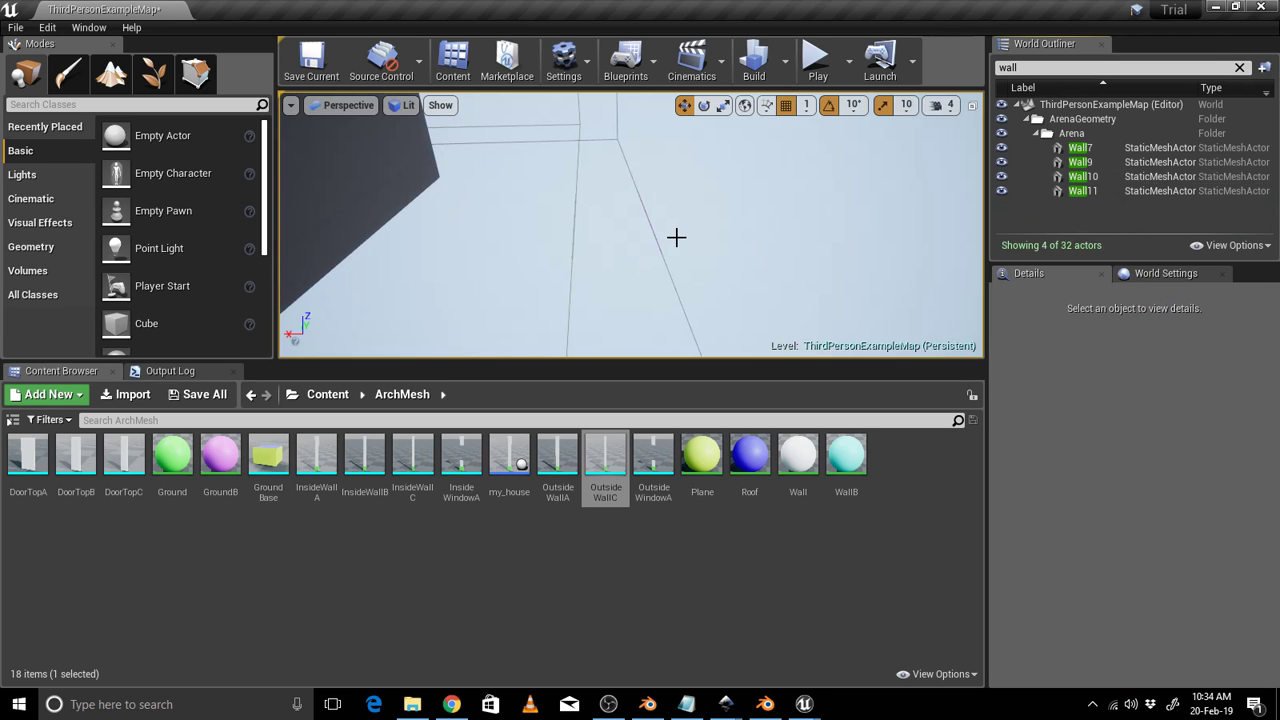
right_drag(692, 220, 545, 205)
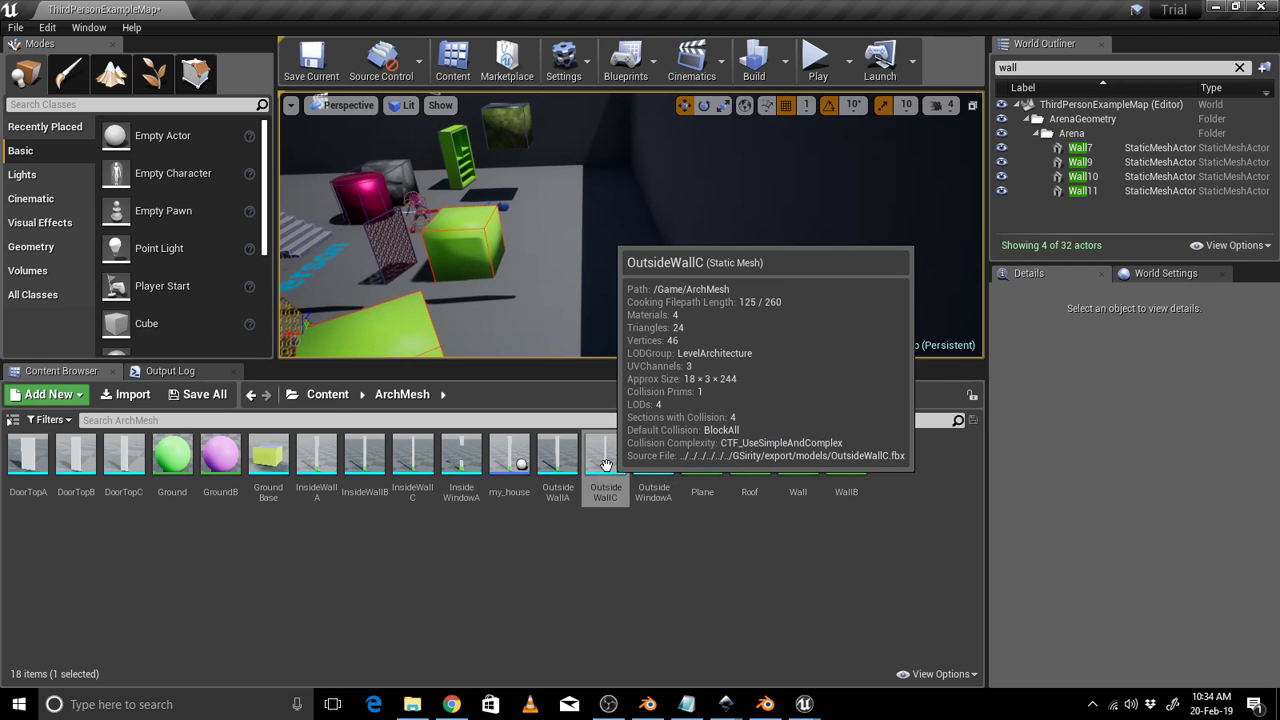
Switch to Blender, hide the 3D view's properties sidebar and expand the 3D view over the image editor area.
click(752, 704)
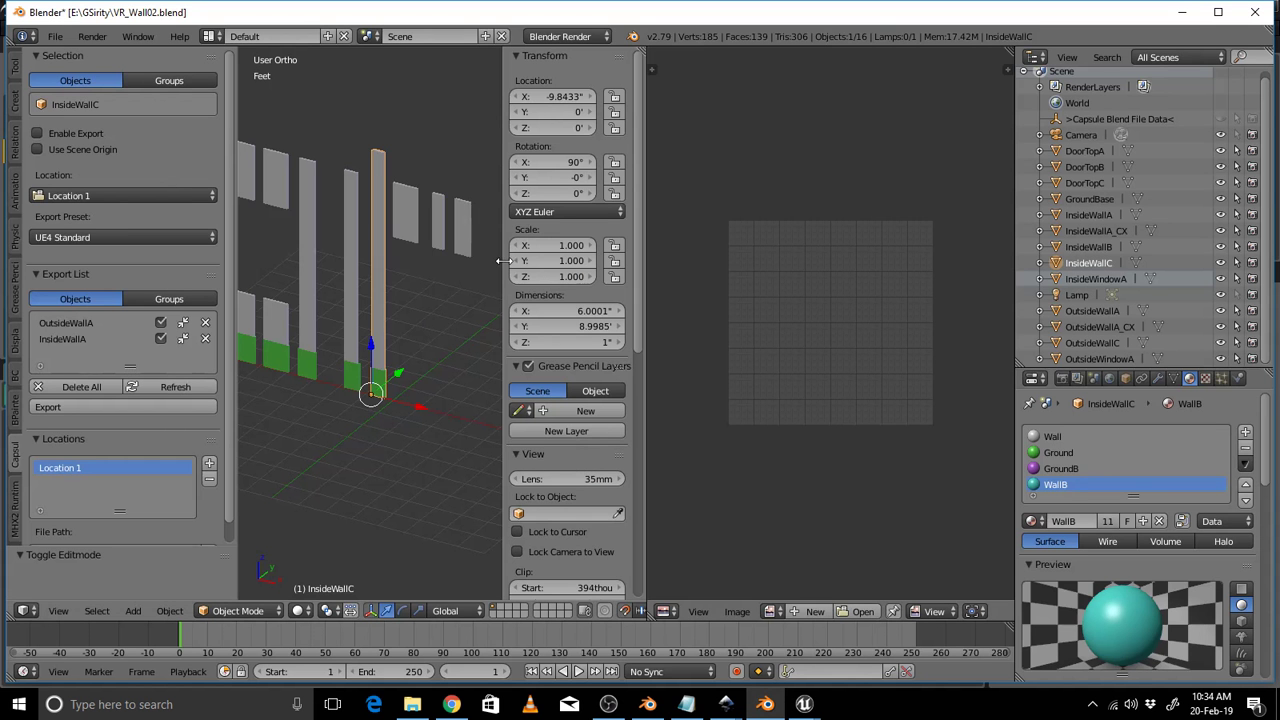
key(n)
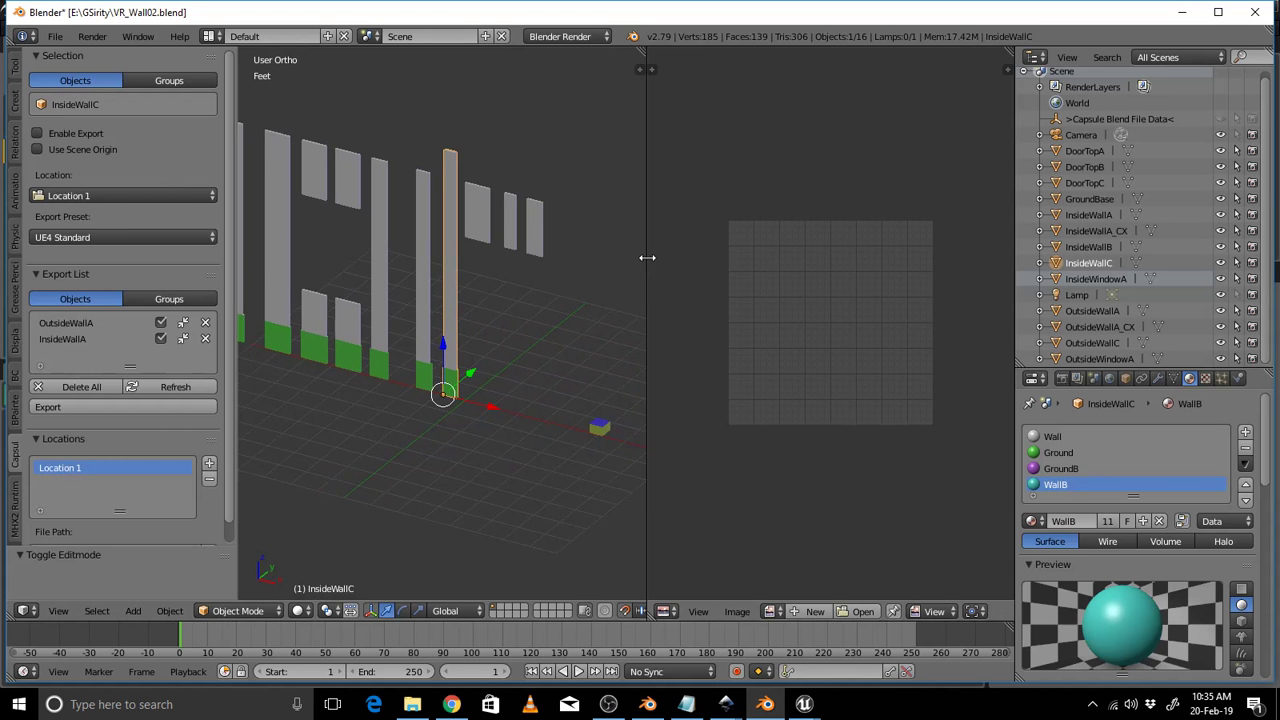
drag(645, 70, 760, 55)
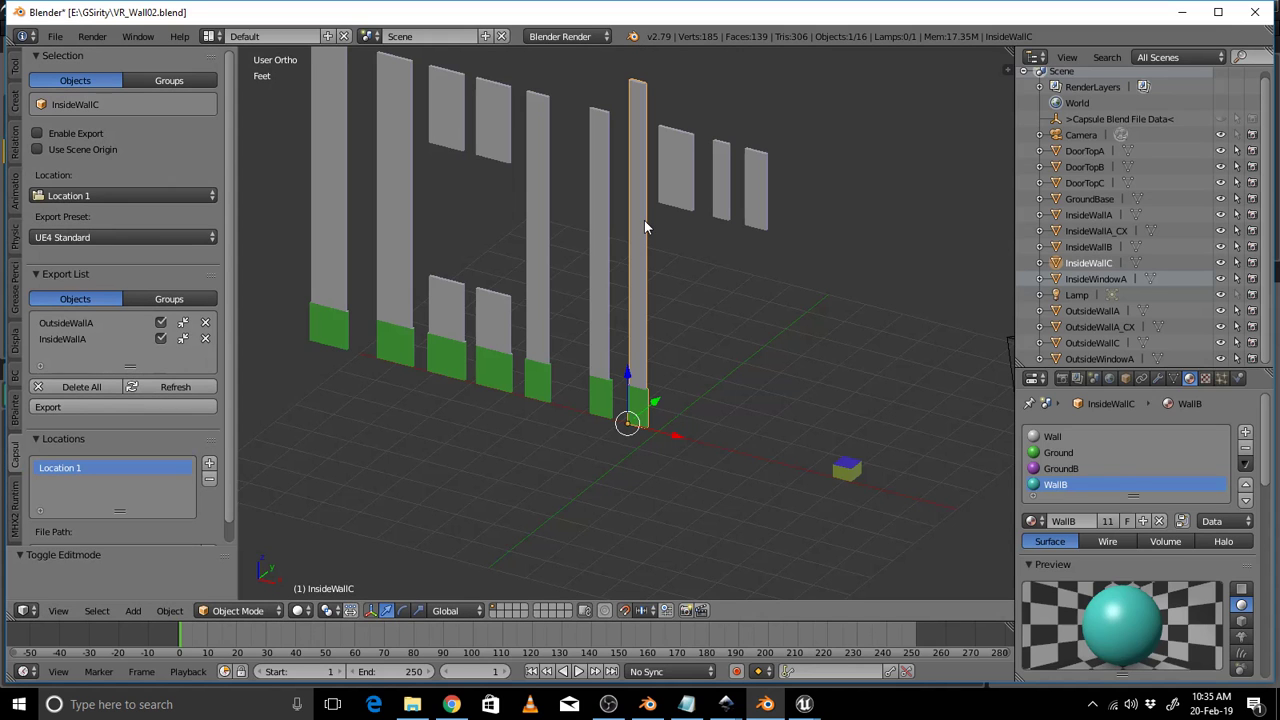
shift+middle_drag(575, 258, 702, 306)
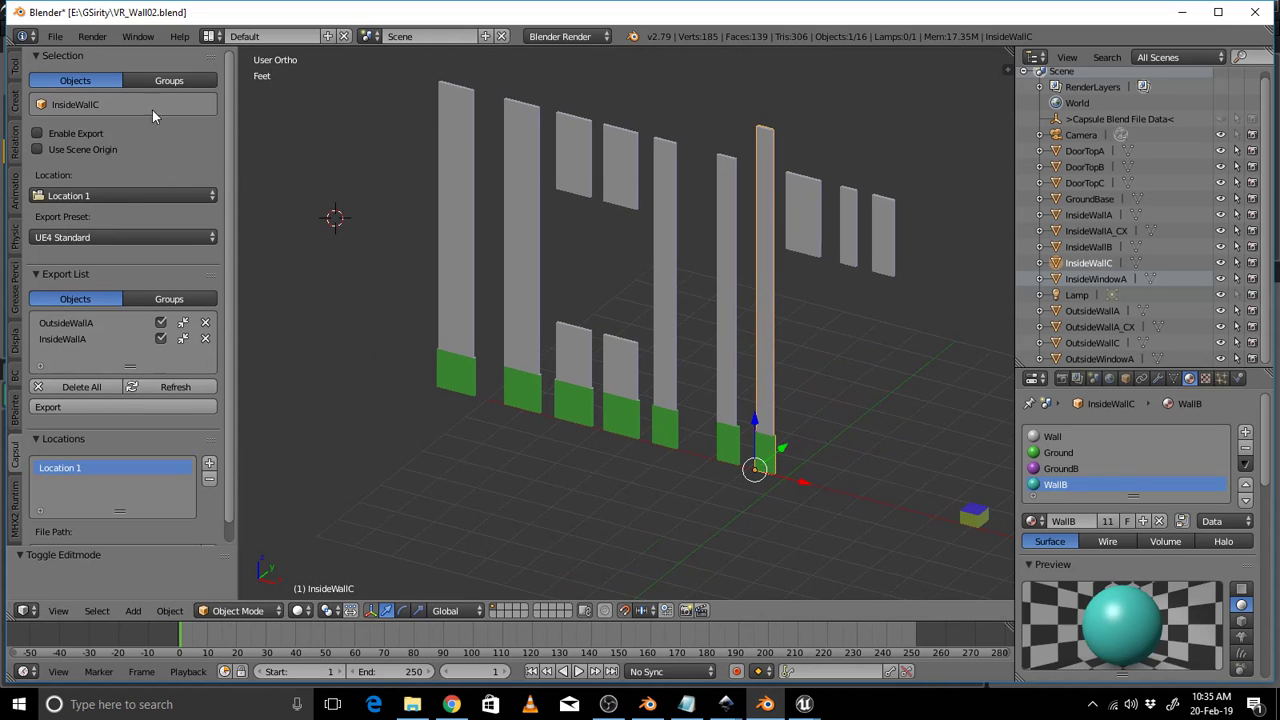
Open the user preferences and list only the add-ons in the Import-Export category.
click(58, 37)
click(56, 37)
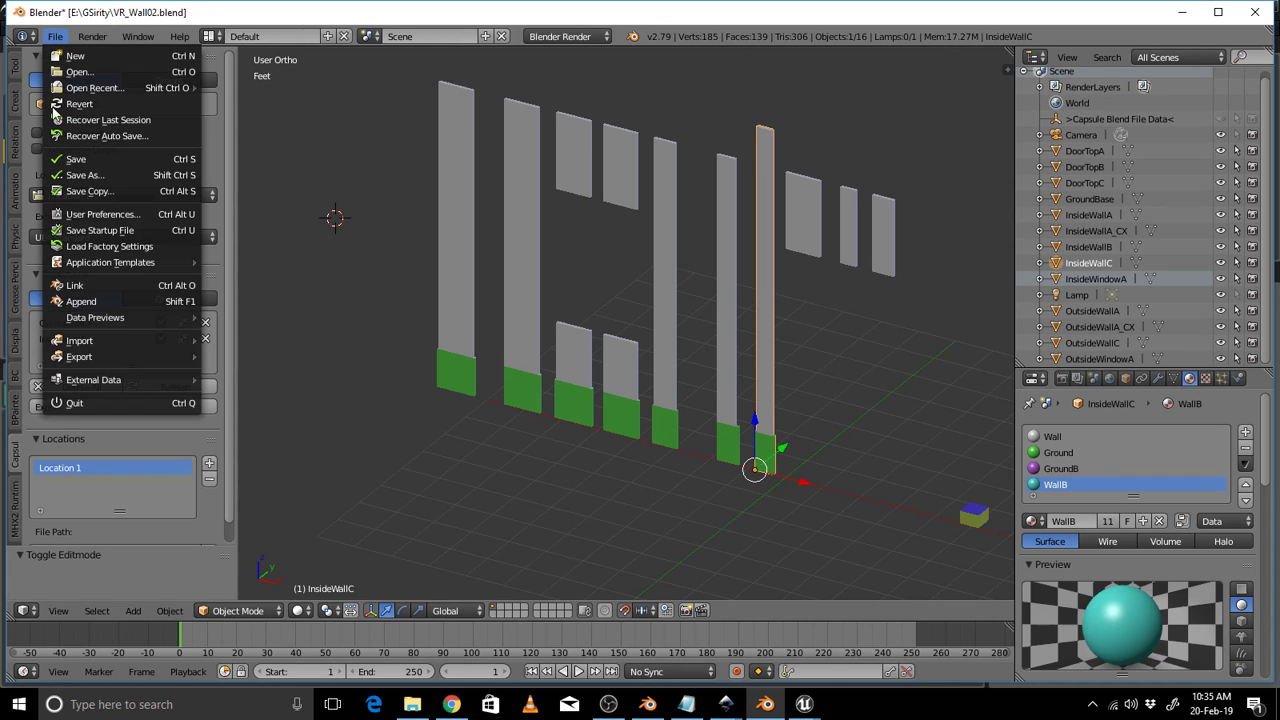
mouse_move(74, 357)
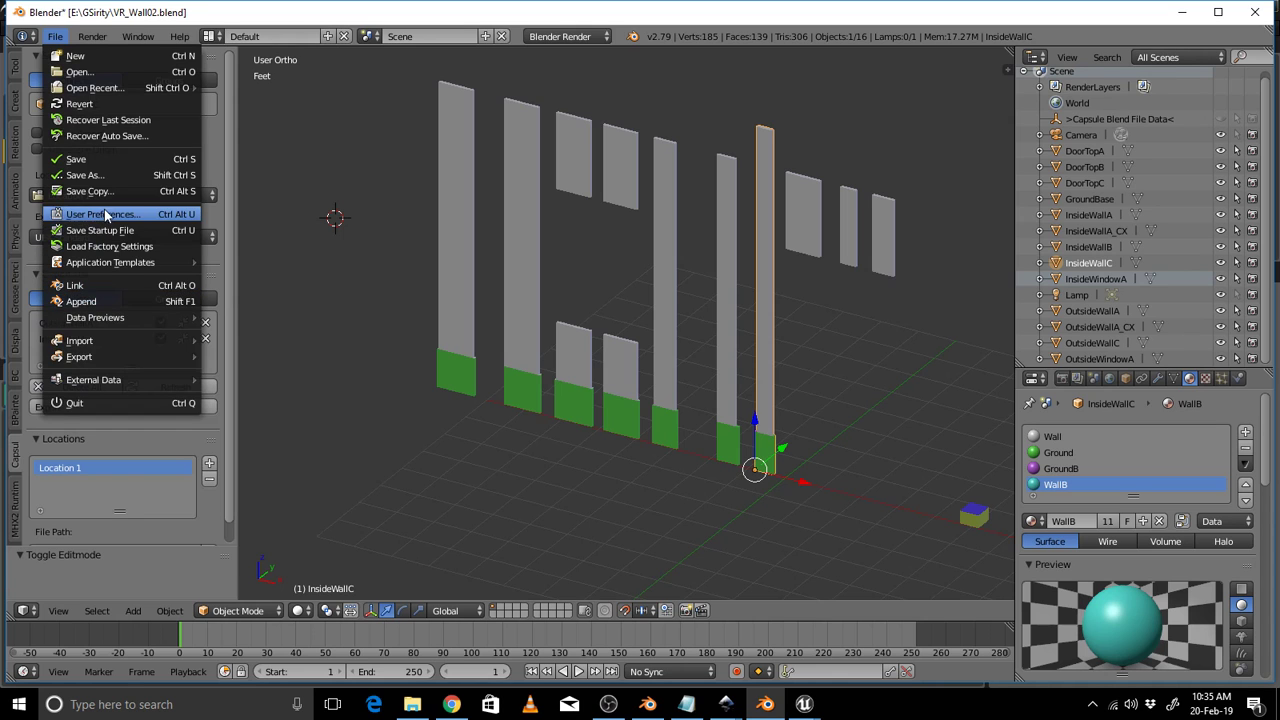
click(101, 213)
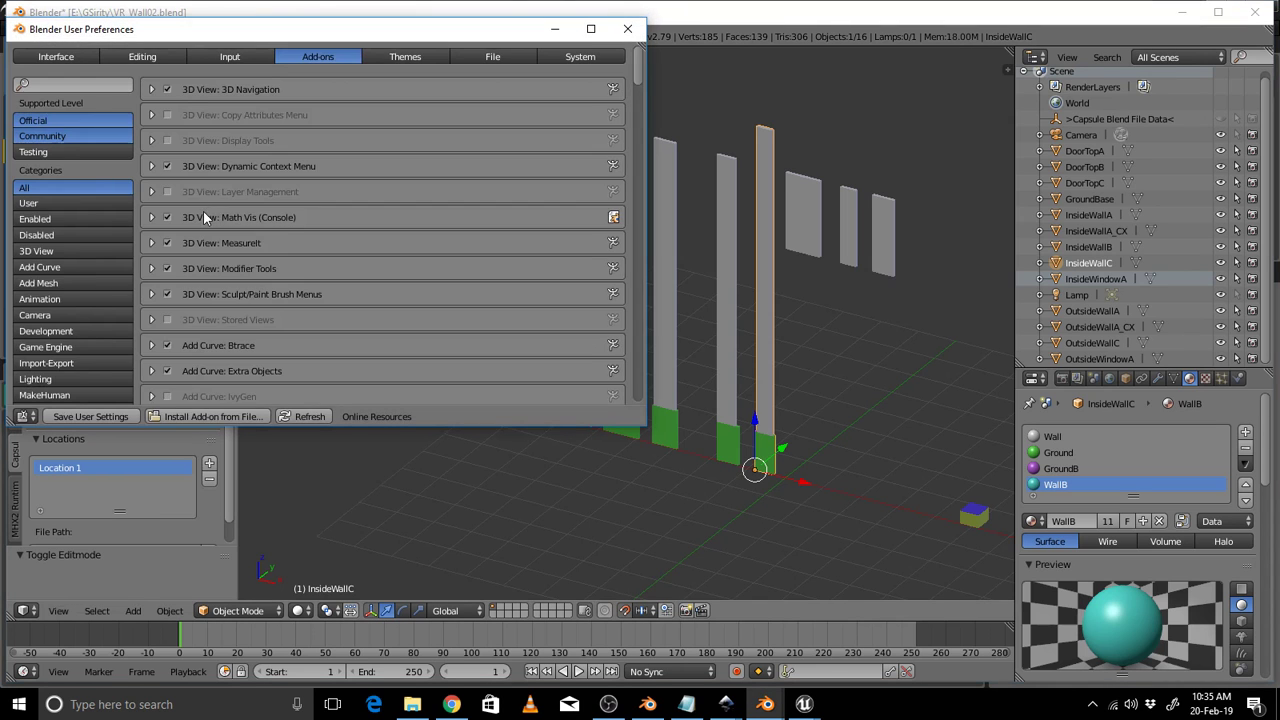
scroll(203, 211, down, 3)
scroll(203, 211, down, 5)
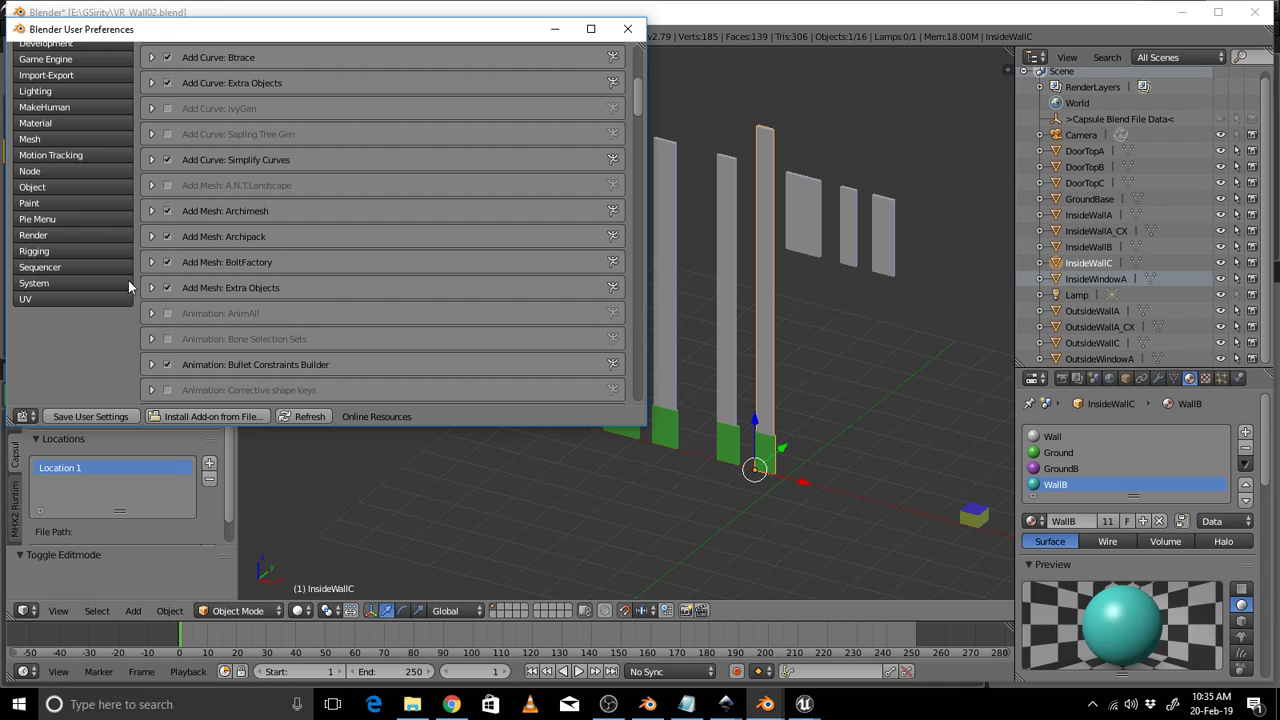
scroll(125, 278, up, 3)
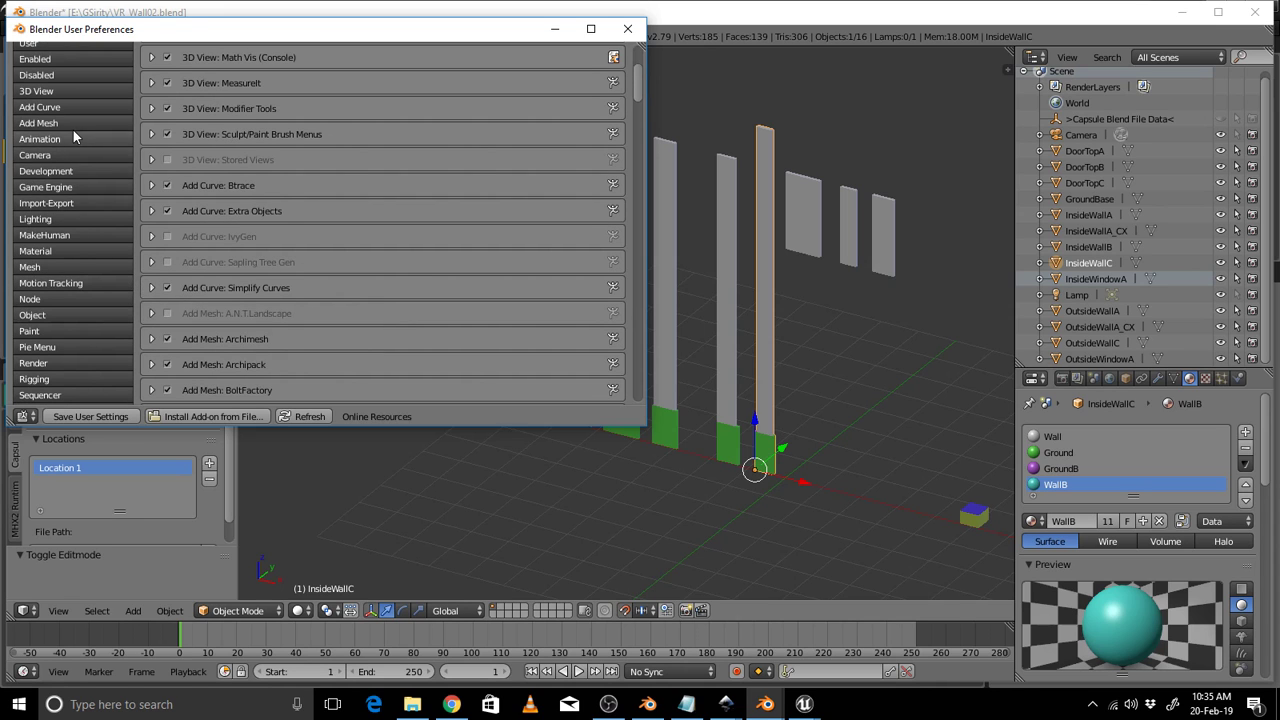
scroll(74, 195, up, 2)
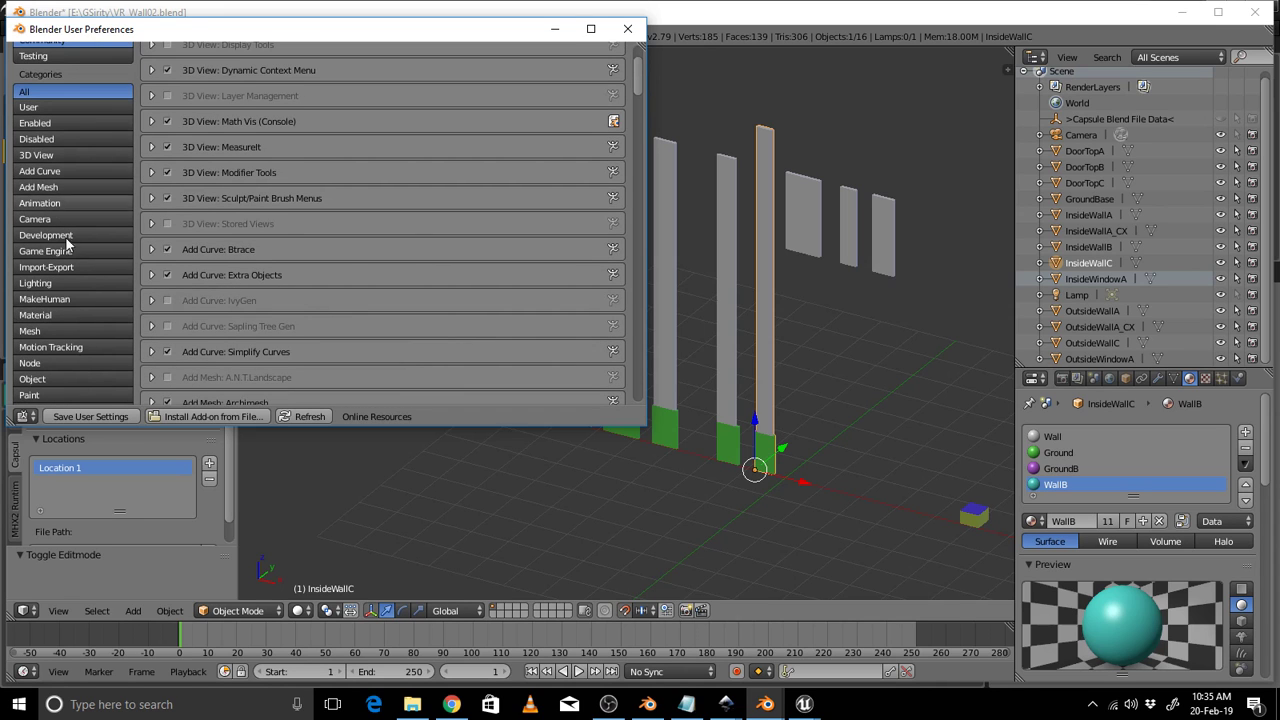
click(46, 267)
scroll(305, 175, up, 2)
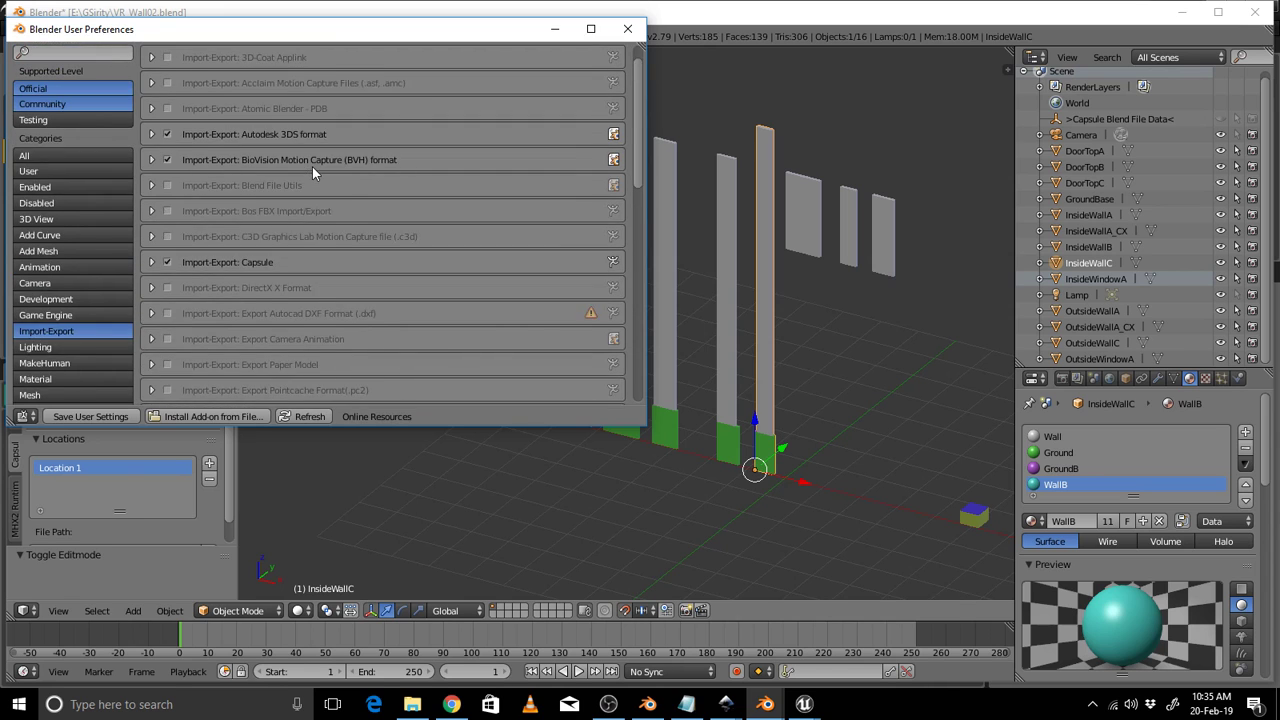
scroll(312, 168, up, 1)
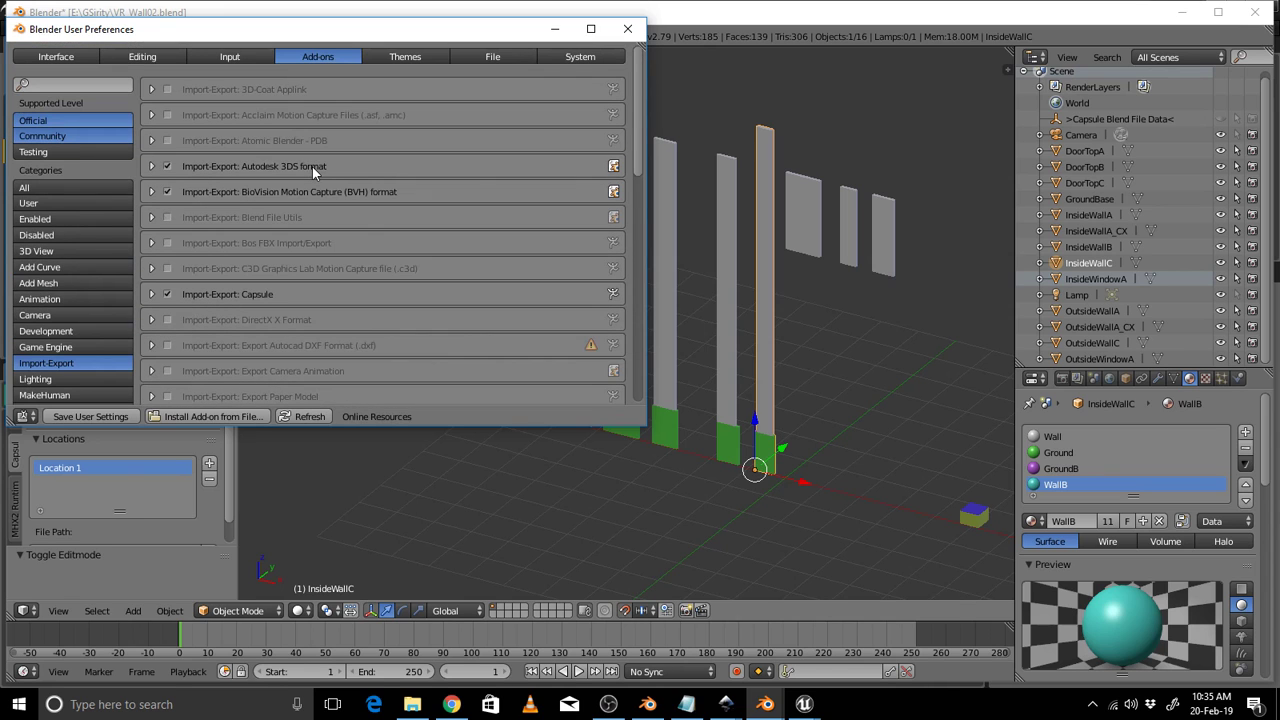
Review the Capsule add-on's details and its export presets, and close the preferences.
click(152, 294)
scroll(305, 301, down, 4)
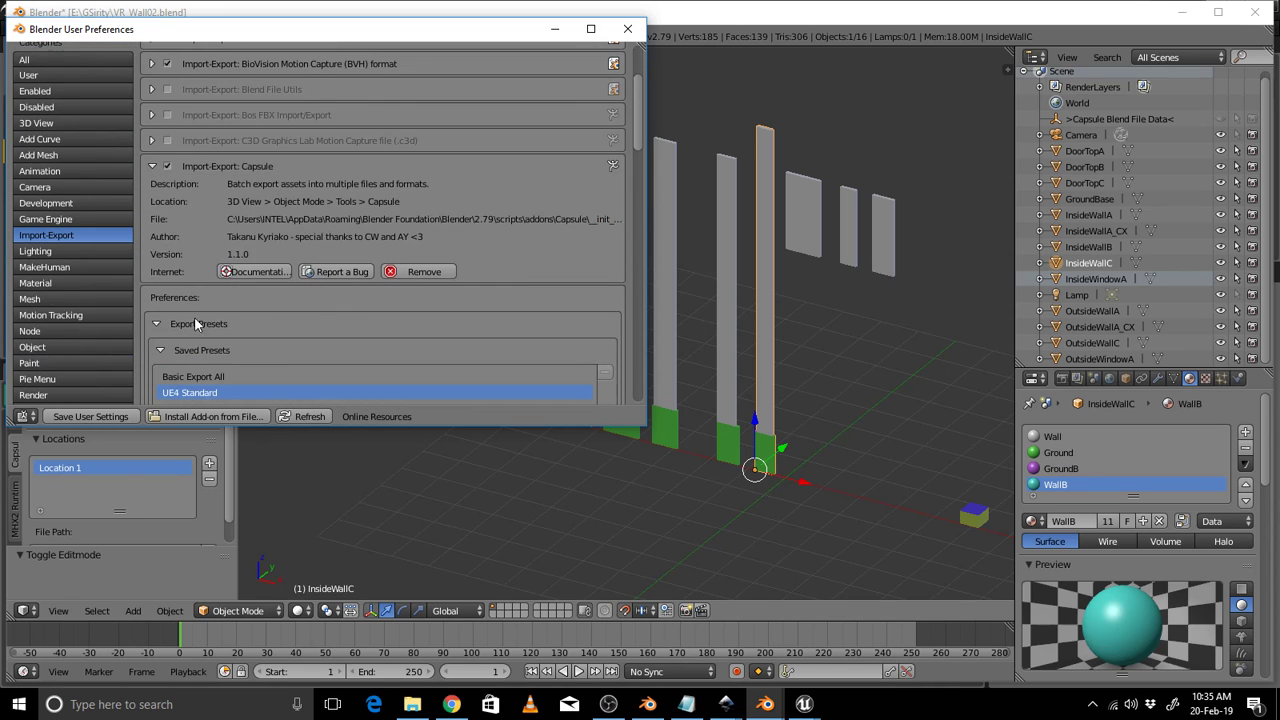
scroll(224, 331, down, 3)
scroll(298, 332, down, 2)
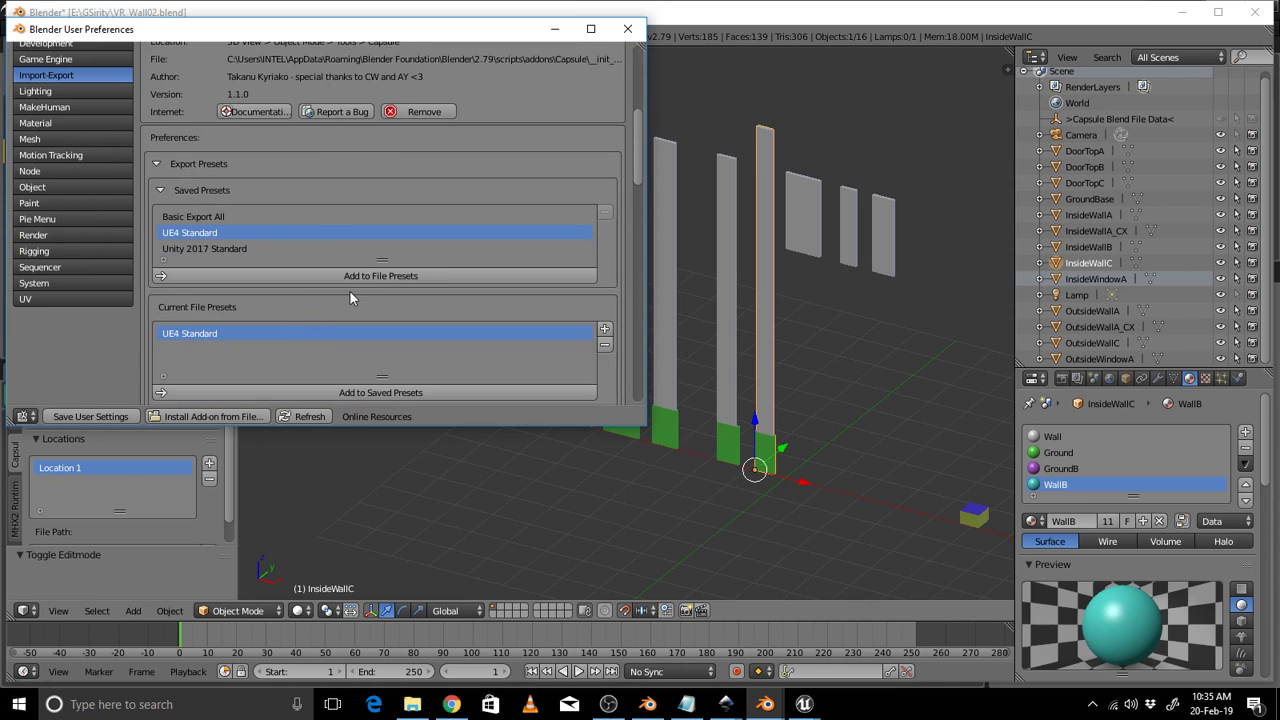
click(630, 29)
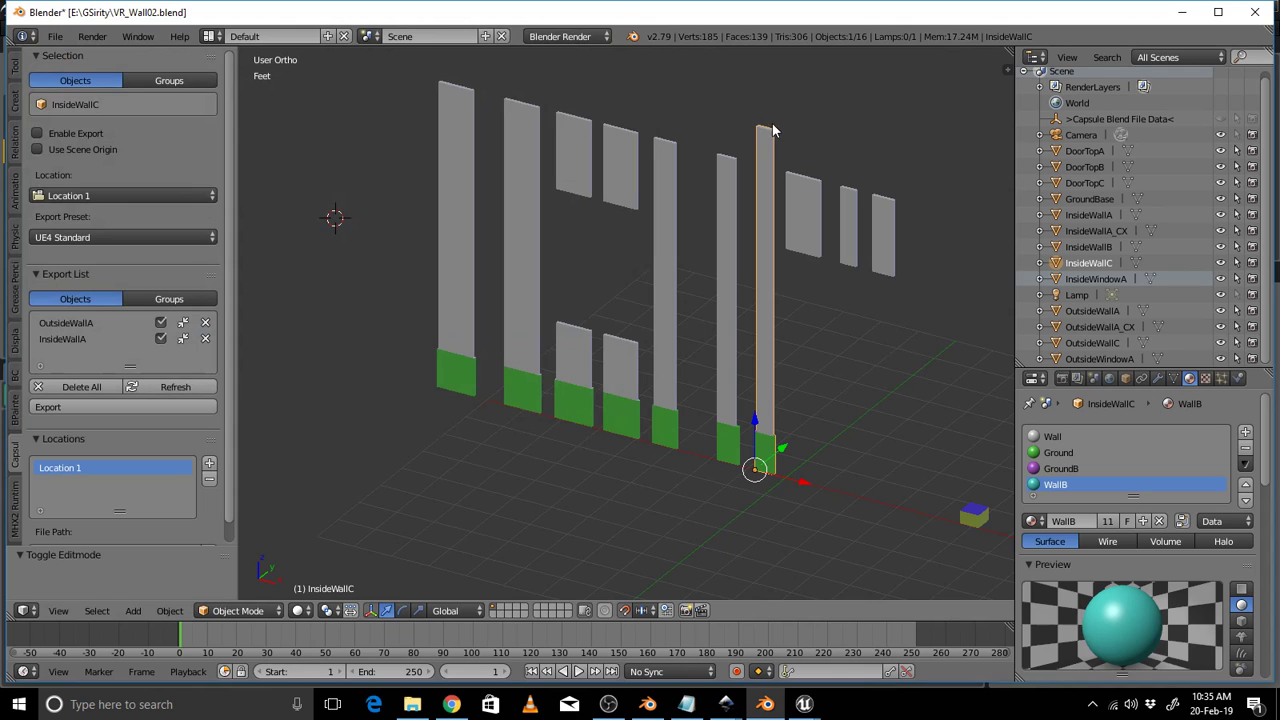
Save the Blender file, overwriting VR_Wall02.blend.
key(ctrl+s)
click(615, 428)
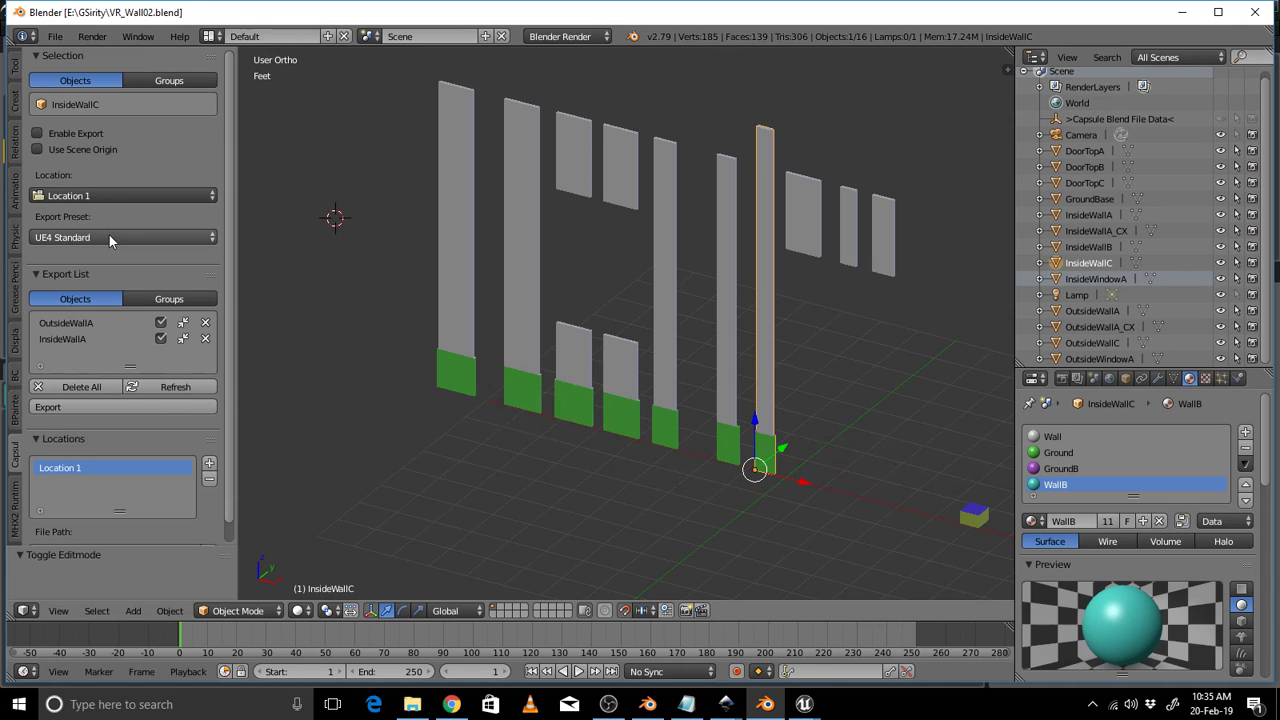
scroll(110, 241, down, 1)
scroll(110, 241, up, 1)
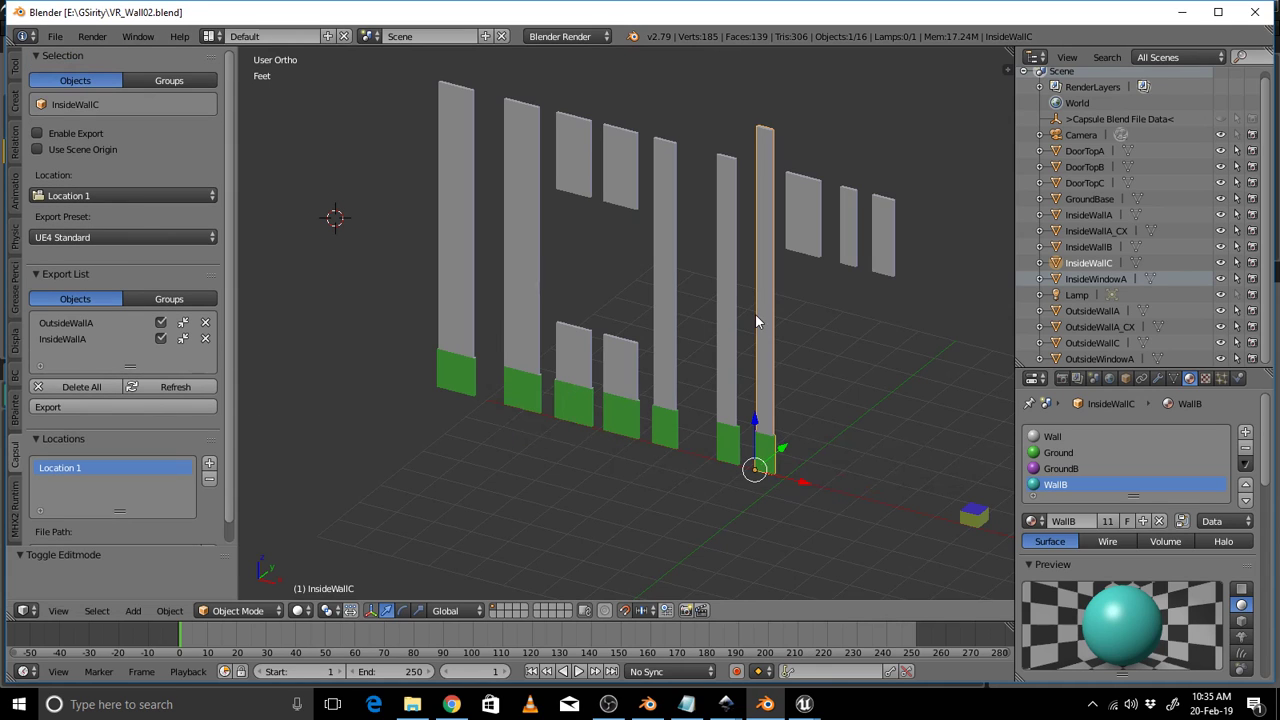
Select the InsideWallA wall and disable its export in Capsule.
click(726, 298)
right_click(726, 298)
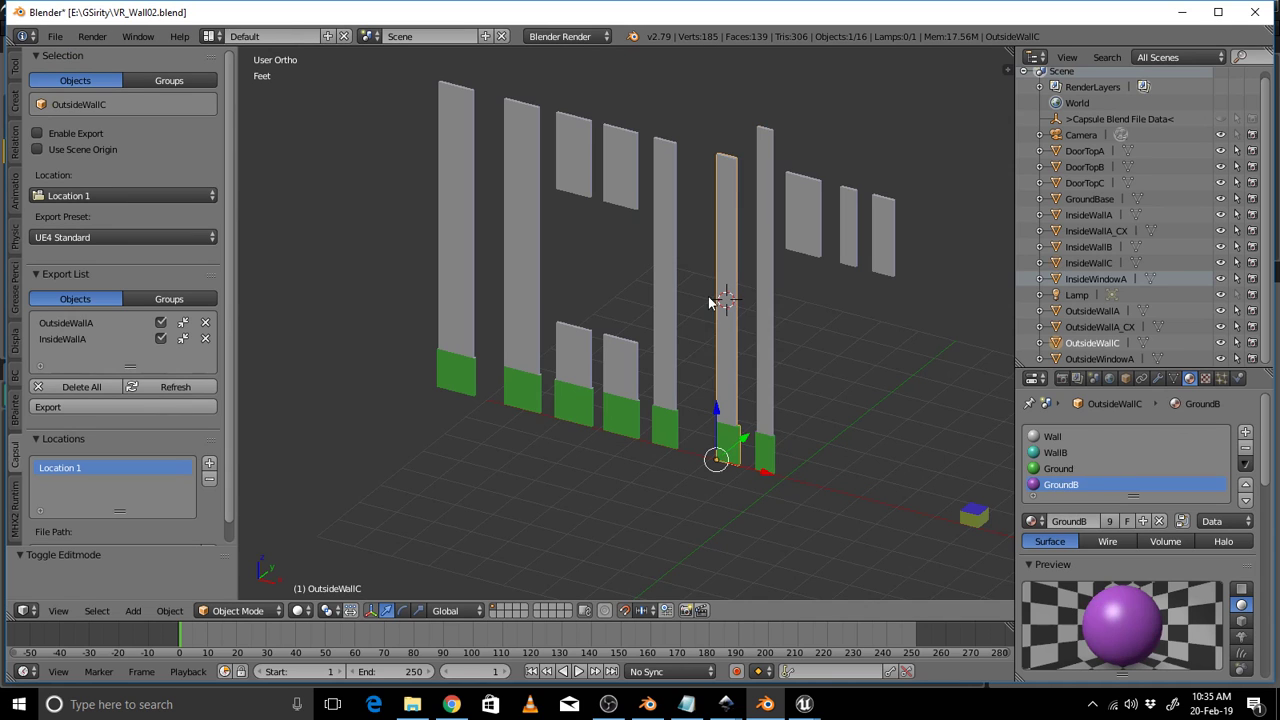
right_click(673, 253)
right_click(600, 177)
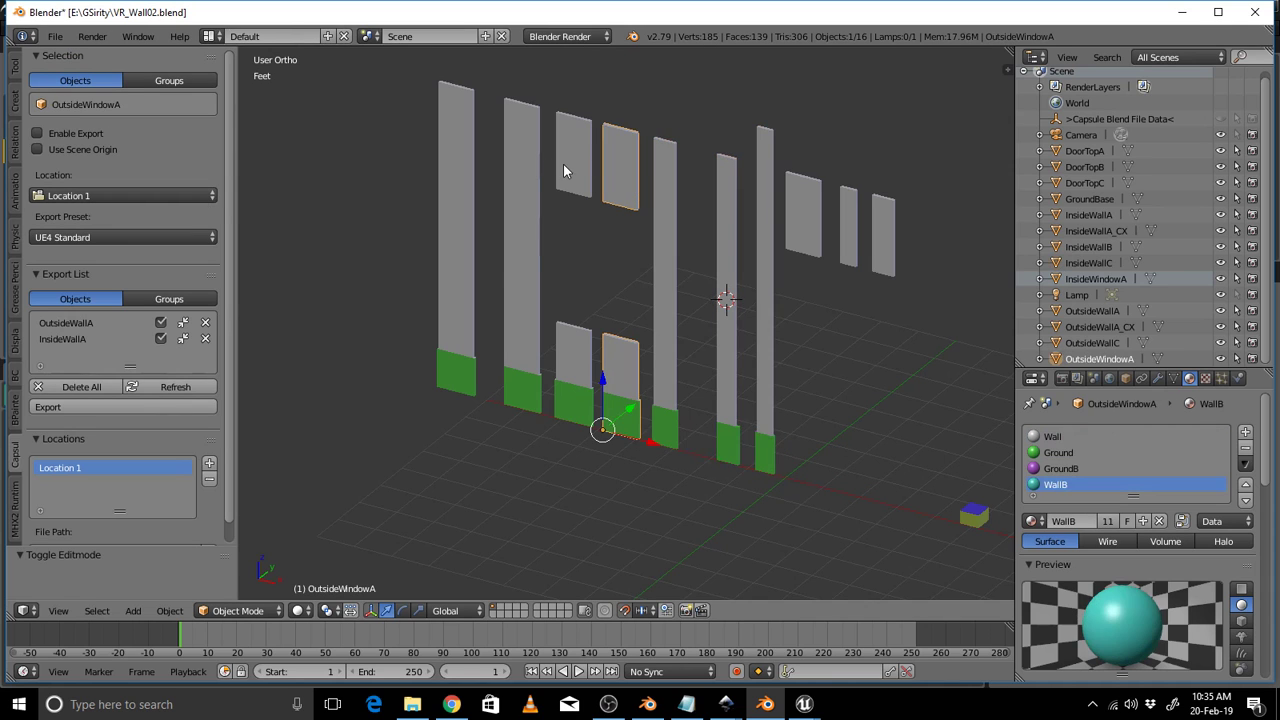
right_click(563, 165)
right_click(523, 154)
right_click(469, 153)
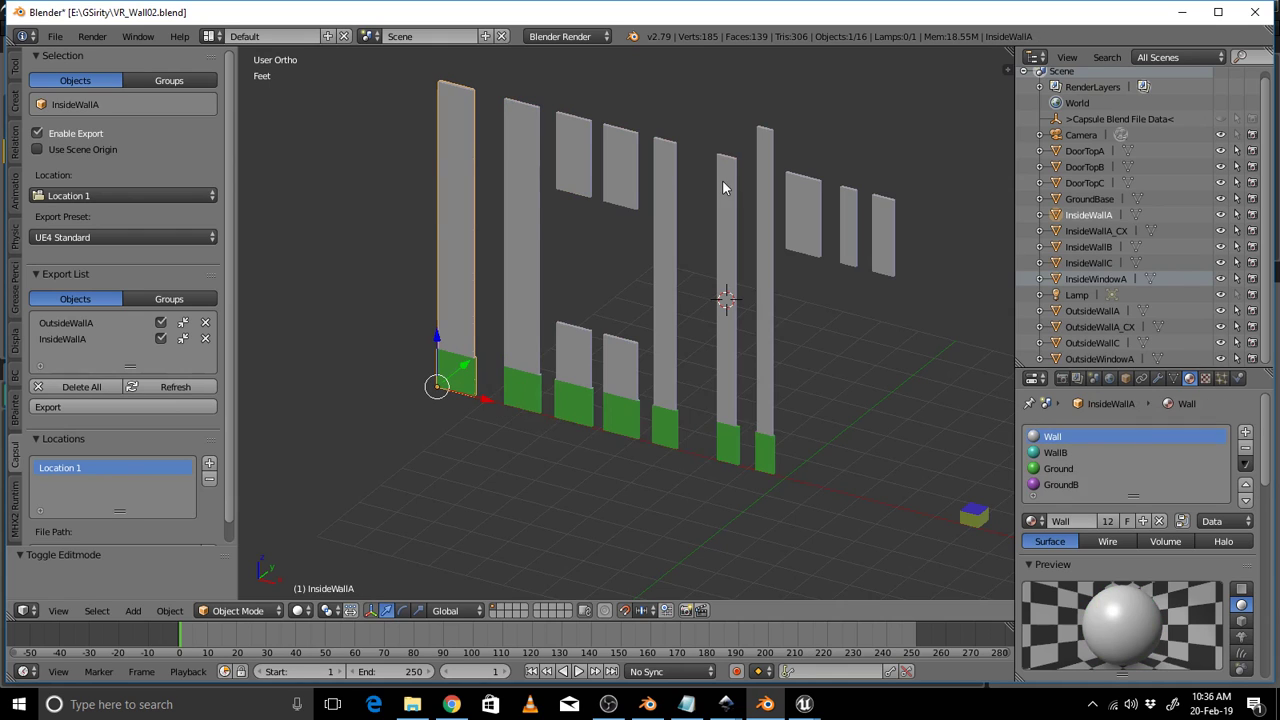
click(37, 134)
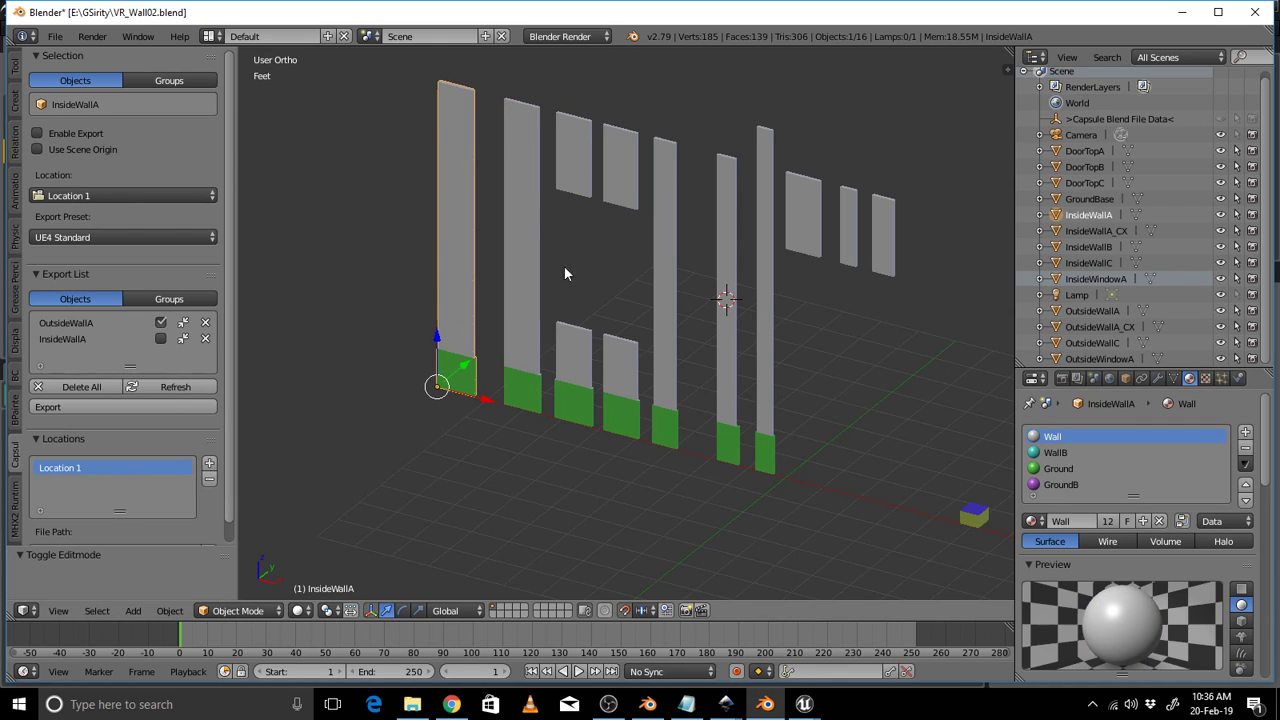
Select the InsideWallC wall and enable its export in Capsule.
right_click(766, 200)
right_click(812, 205)
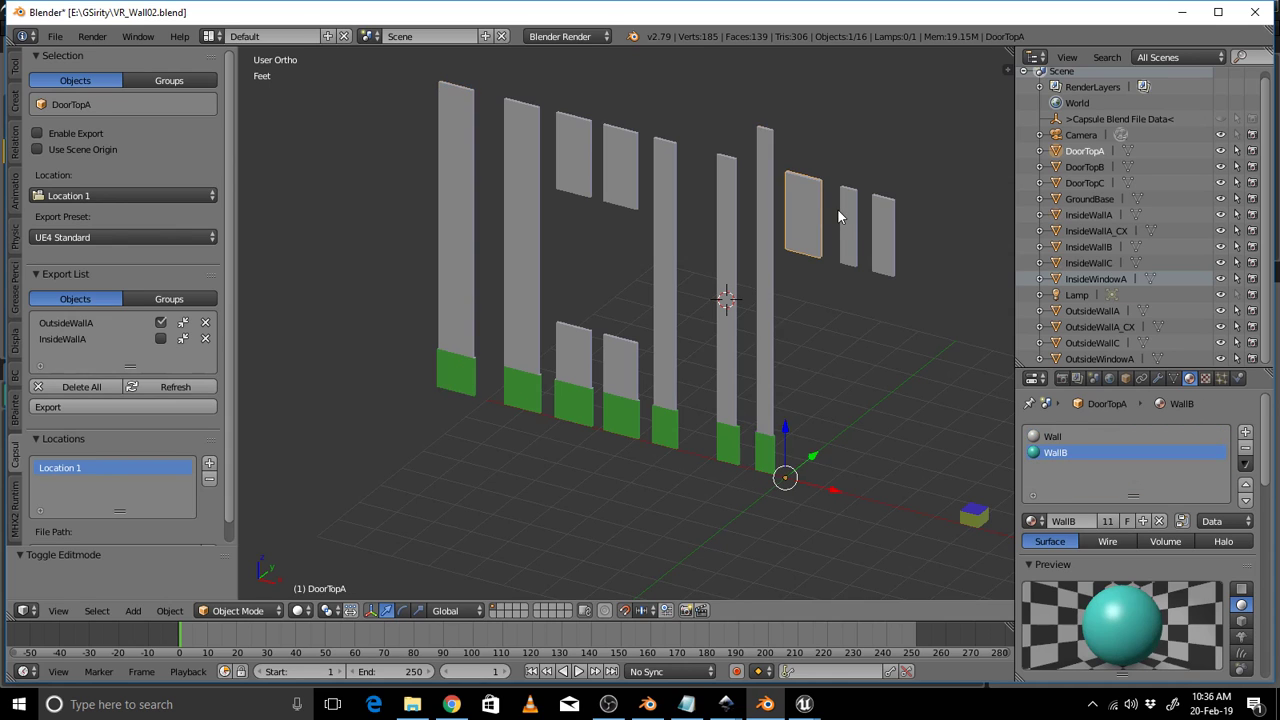
right_click(845, 217)
right_click(880, 226)
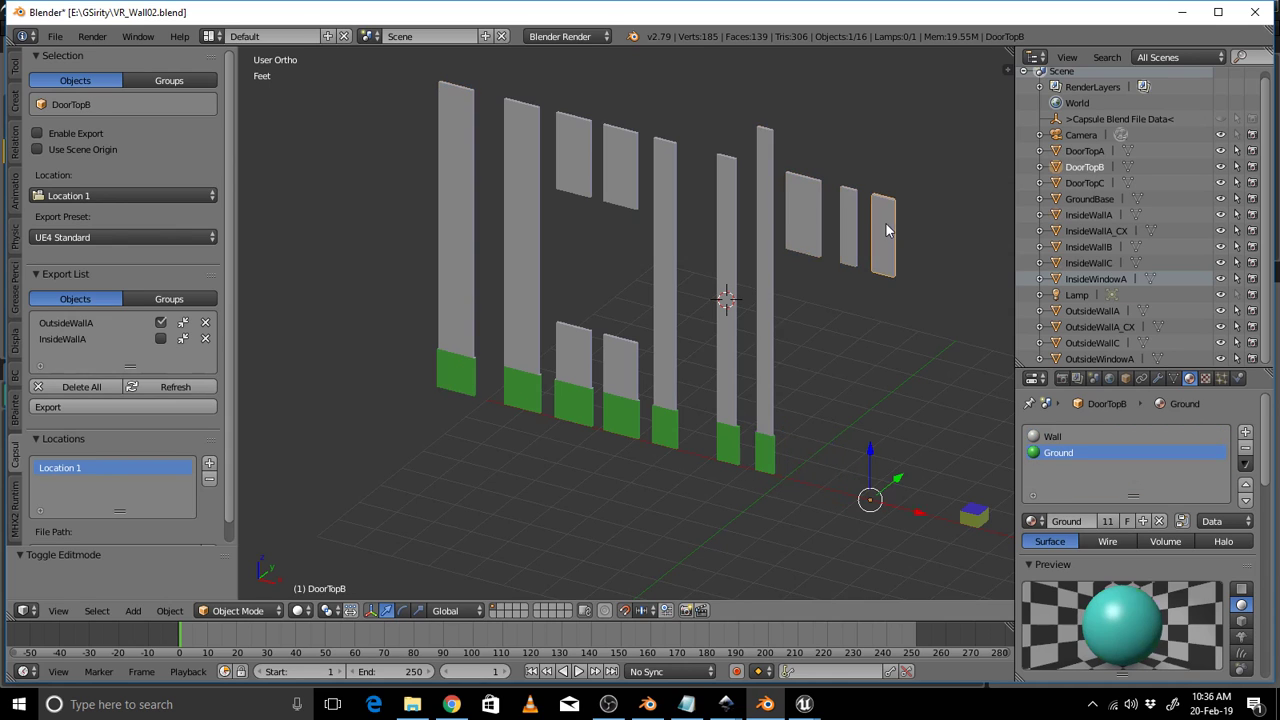
right_click(772, 215)
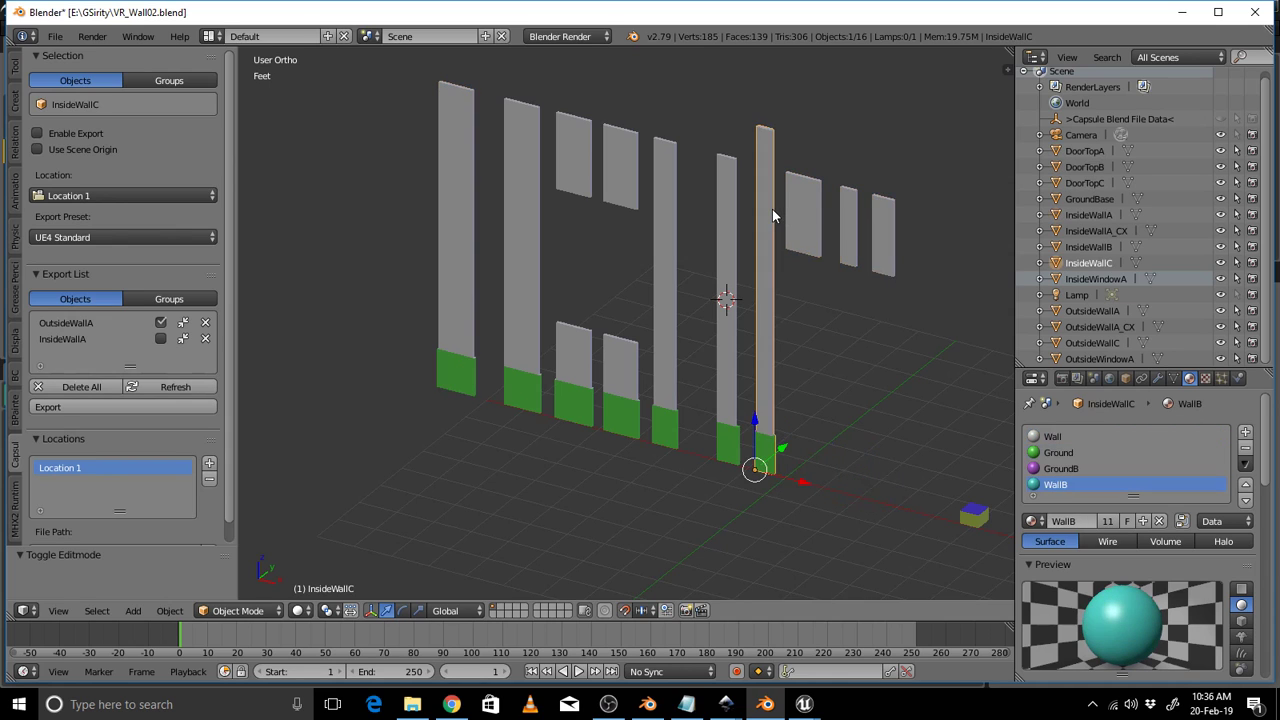
click(37, 133)
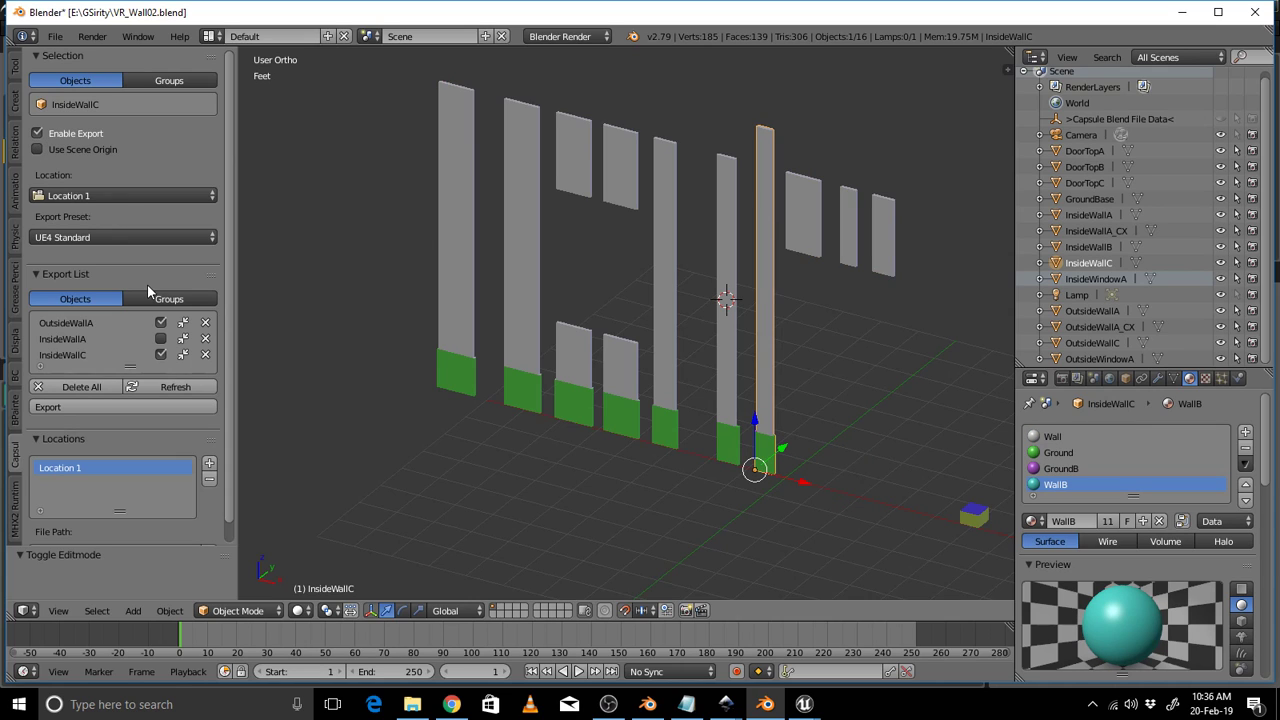
Examine the _CX naming of the OutsideWallA_CX collision object without renaming it, and select InsideWindowA.
click(1105, 327)
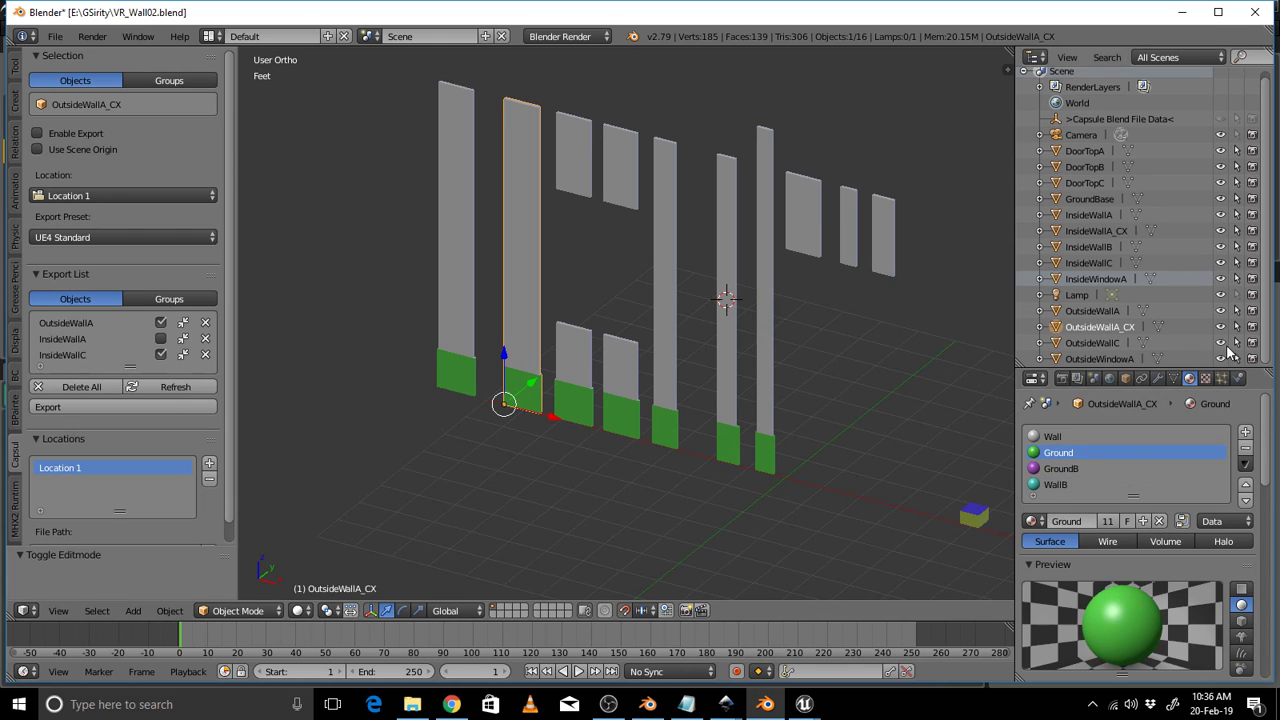
double_click(1108, 327)
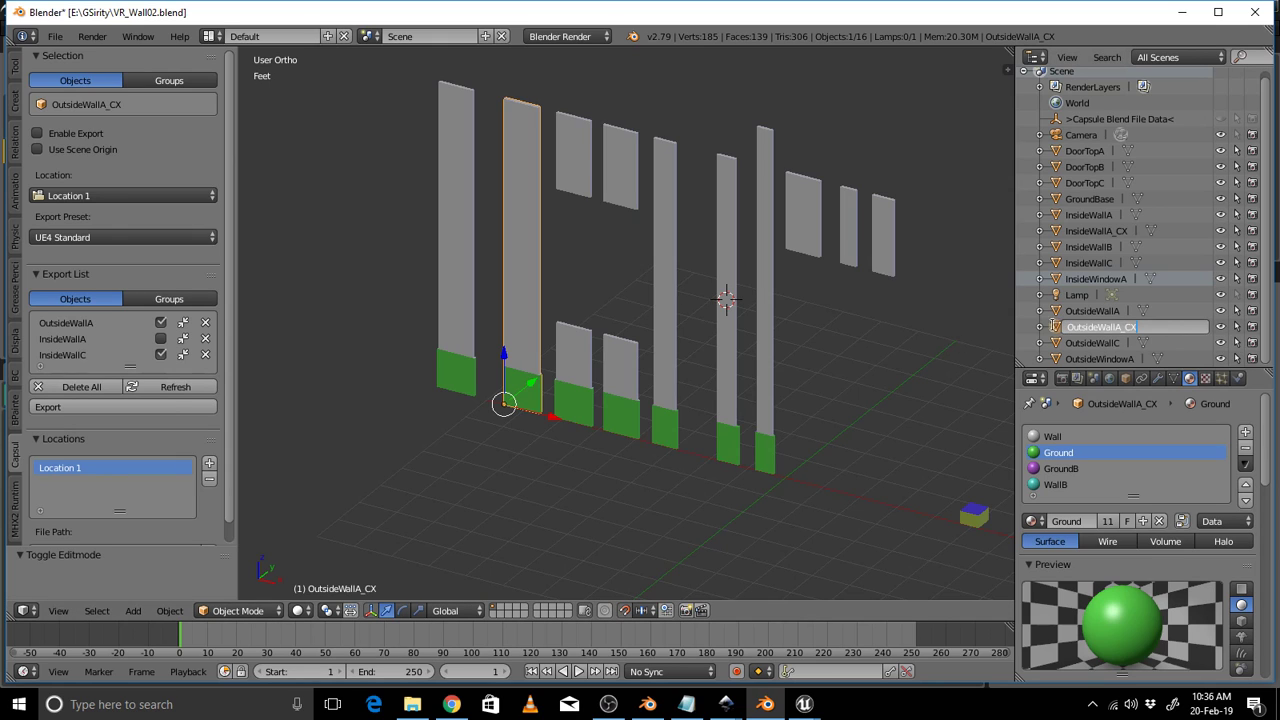
click(1028, 326)
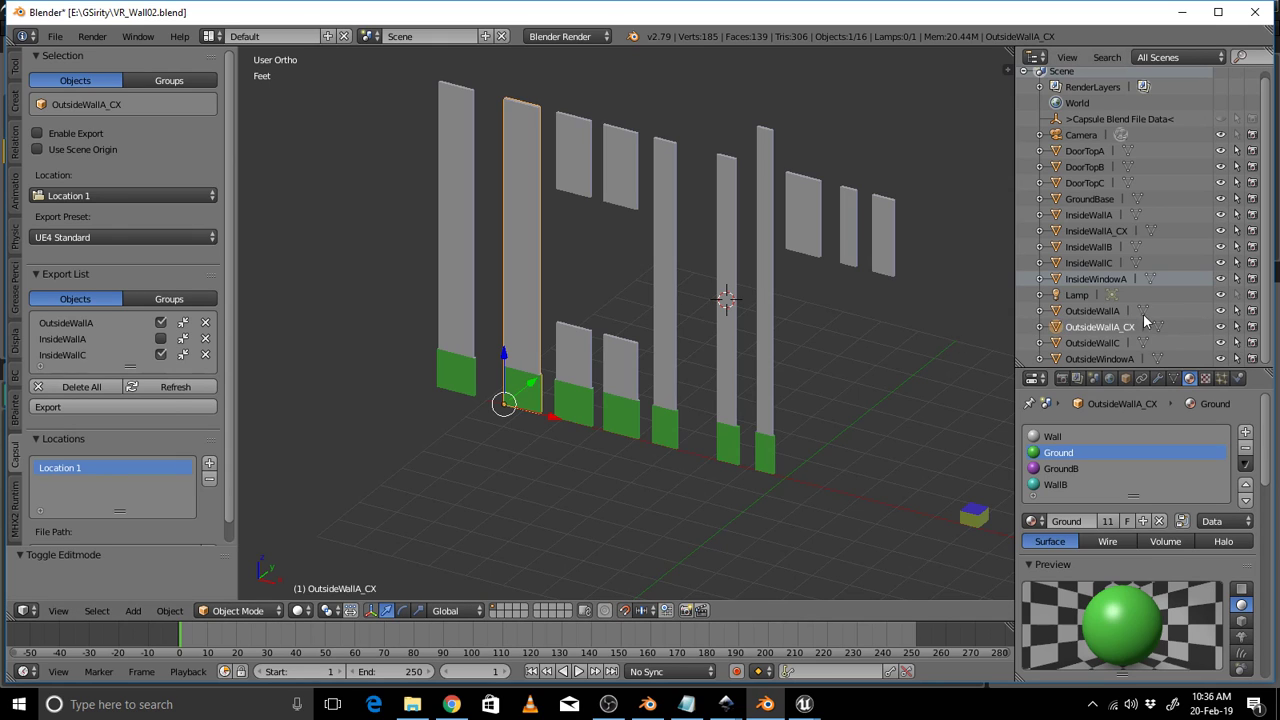
click(1099, 280)
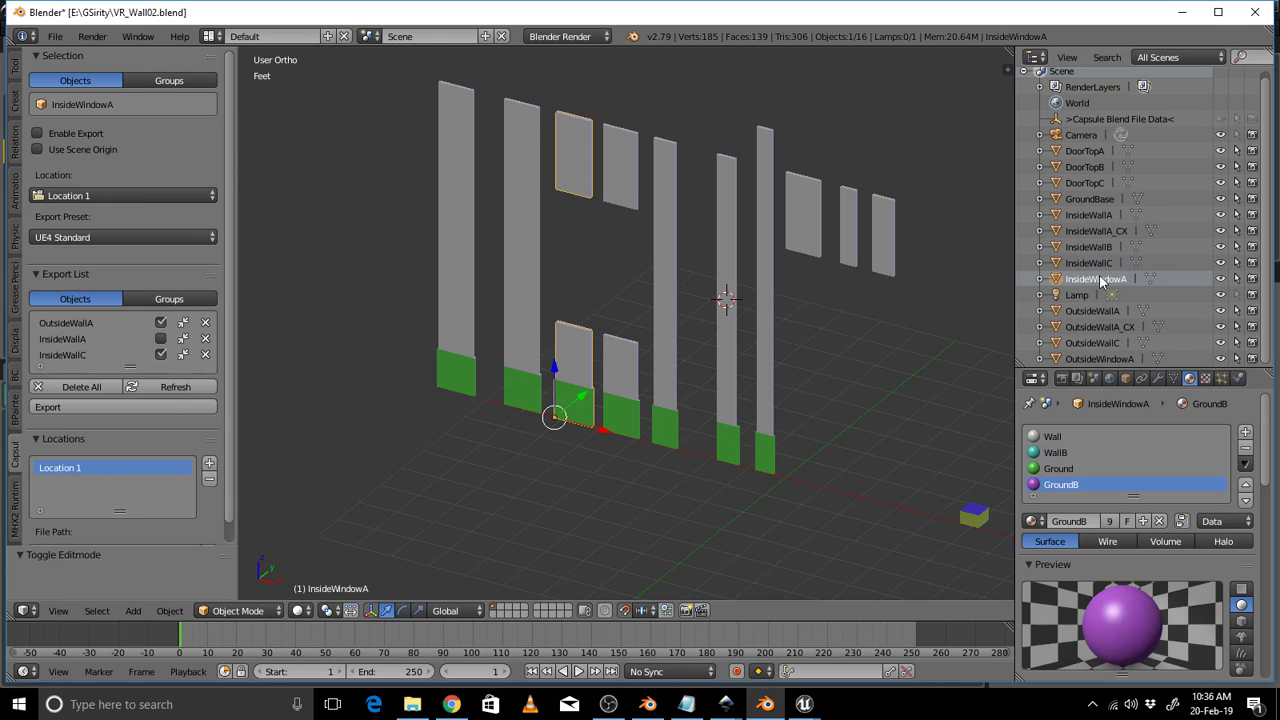
Reselect InsideWallC and export the enabled objects in Capsule's export list.
click(765, 279)
right_click(765, 226)
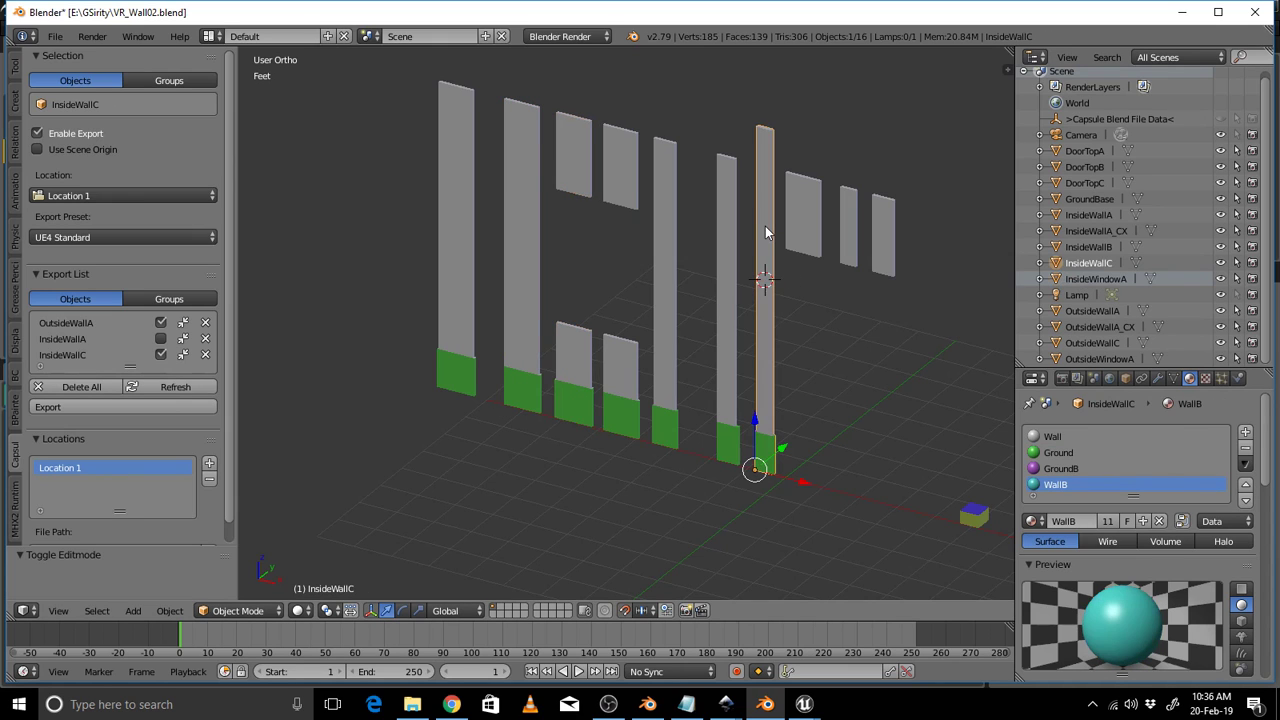
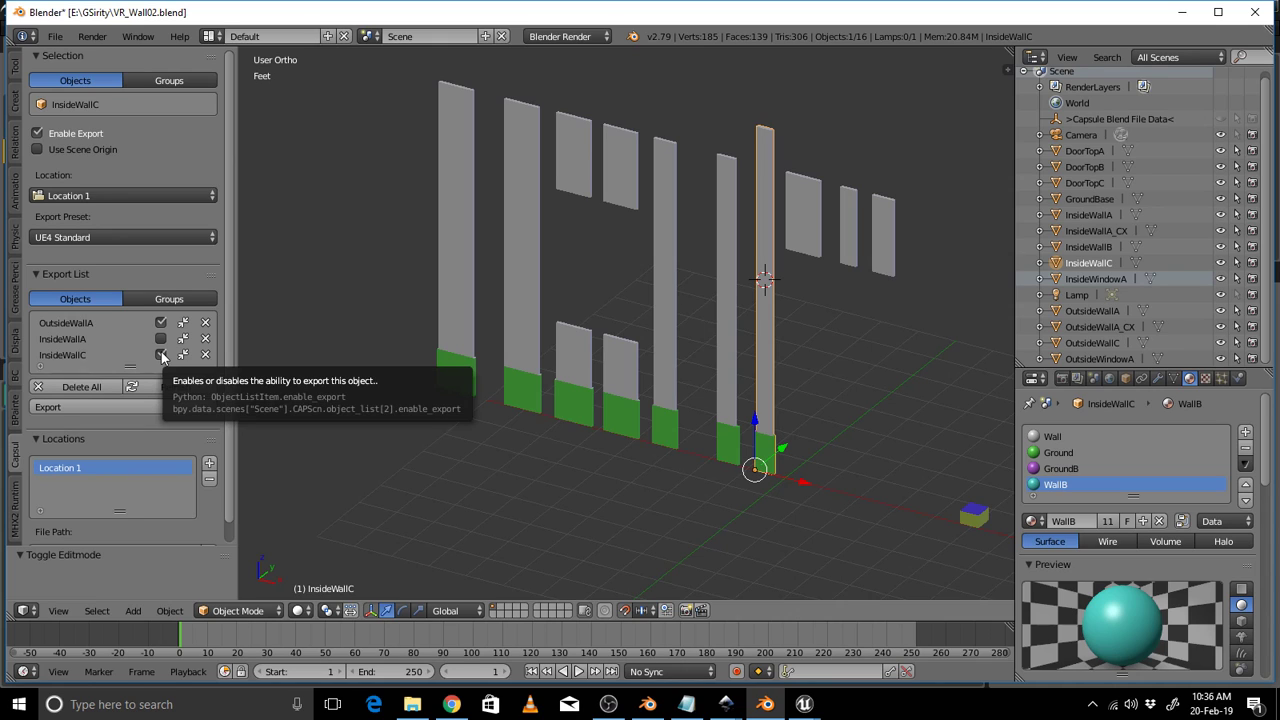
click(149, 408)
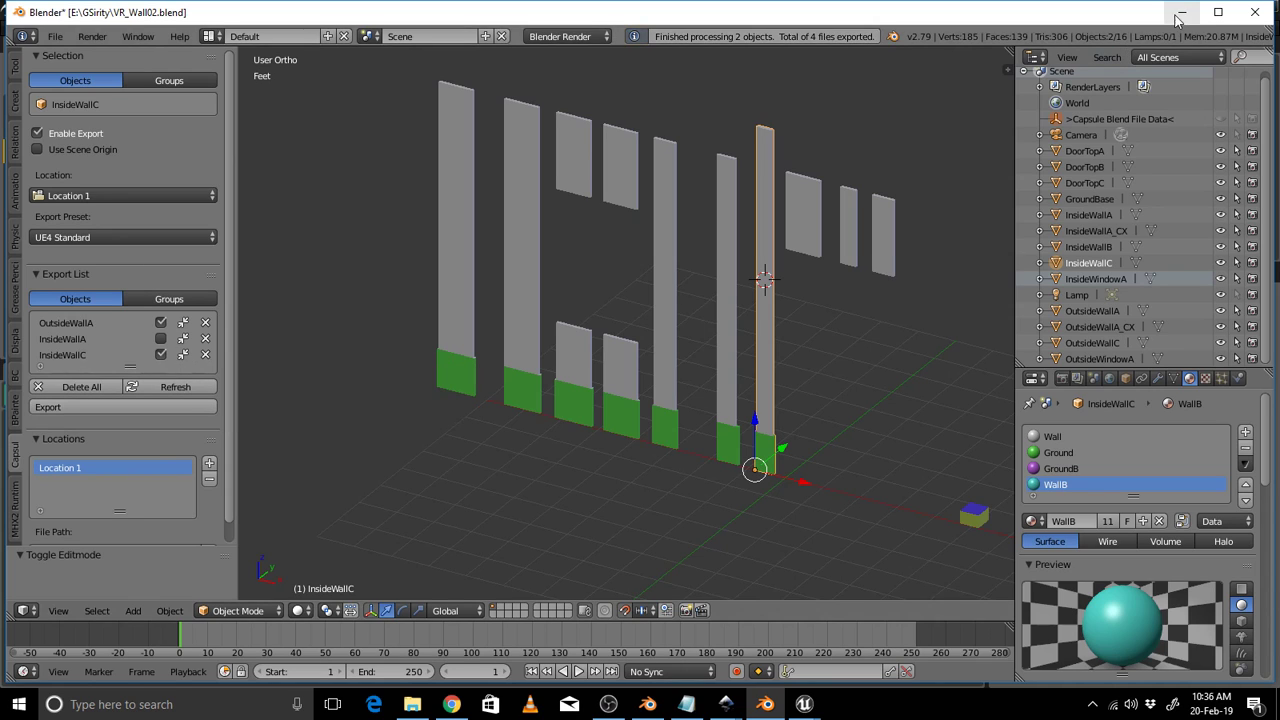
Leave Blender and browse in File Explorer to the exported models folder at E:\GSirity\export\models.
click(1182, 12)
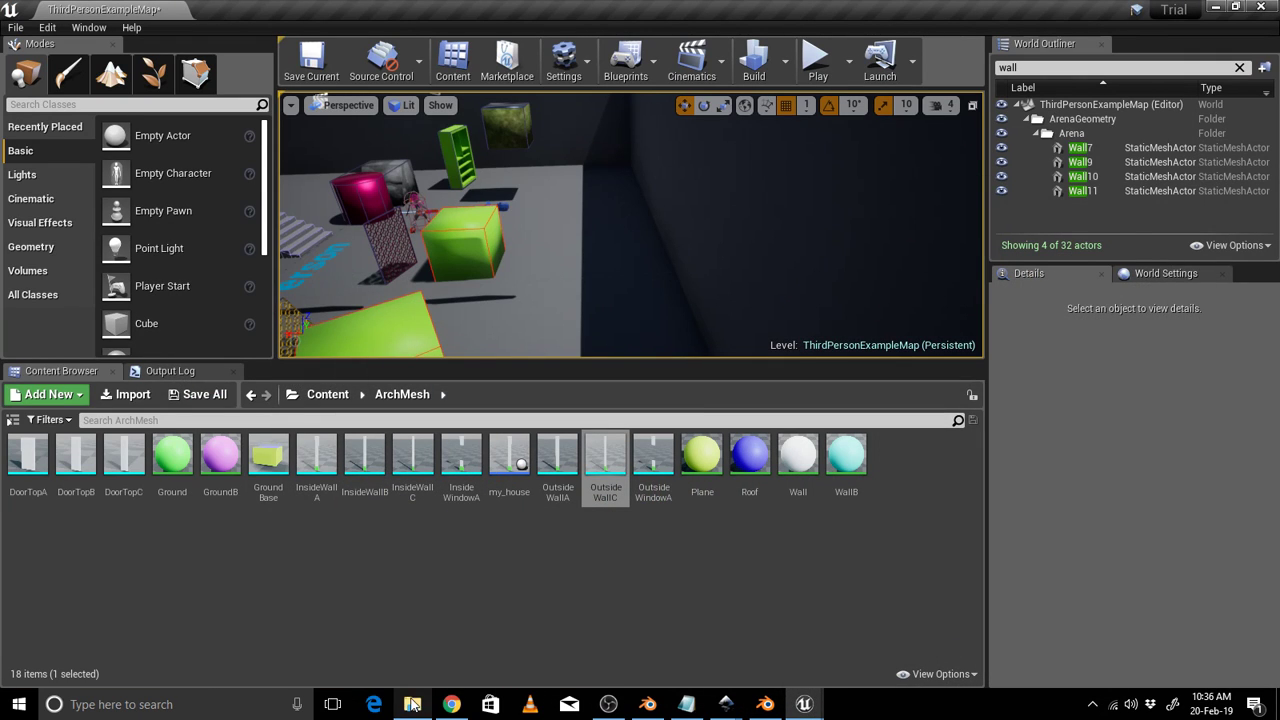
click(412, 704)
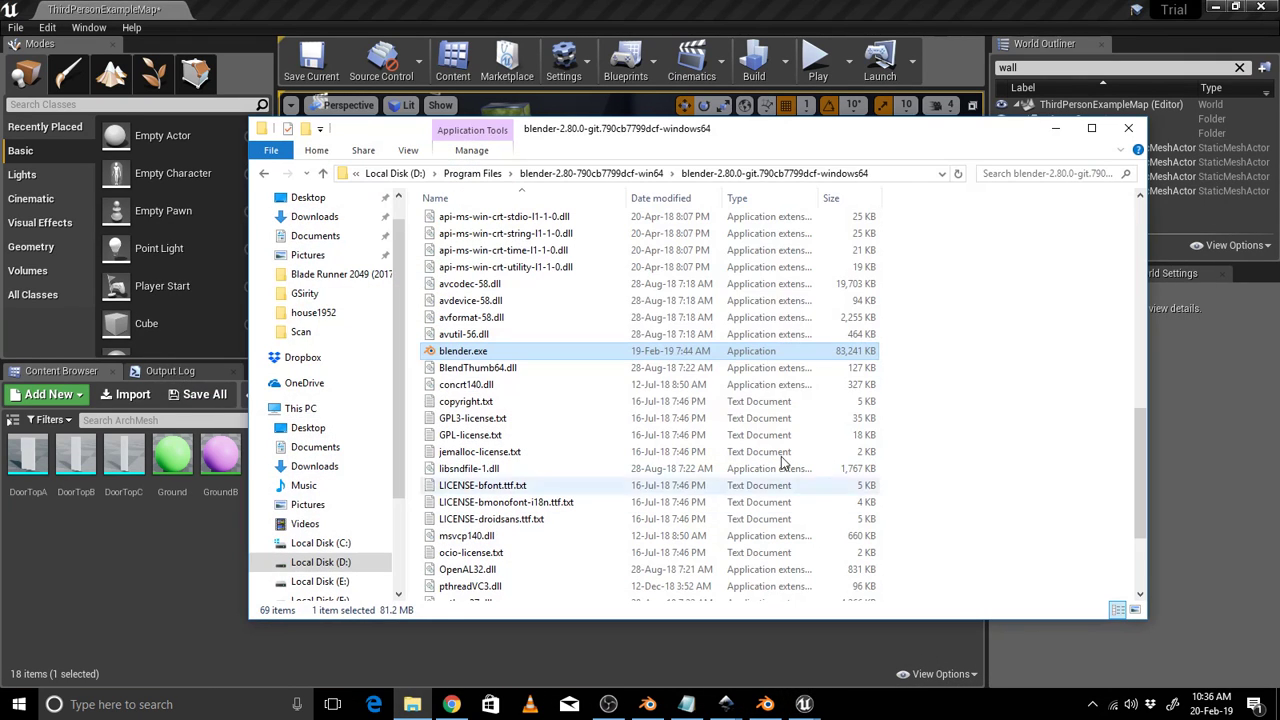
click(316, 582)
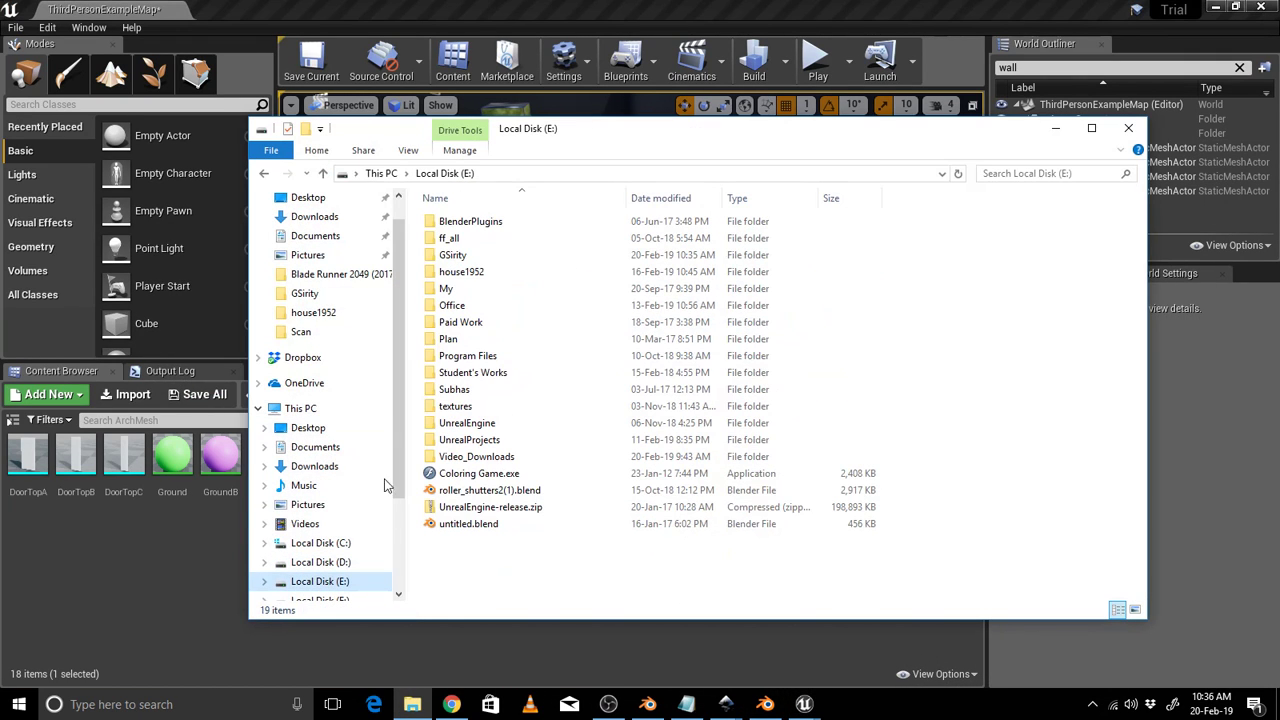
double_click(474, 272)
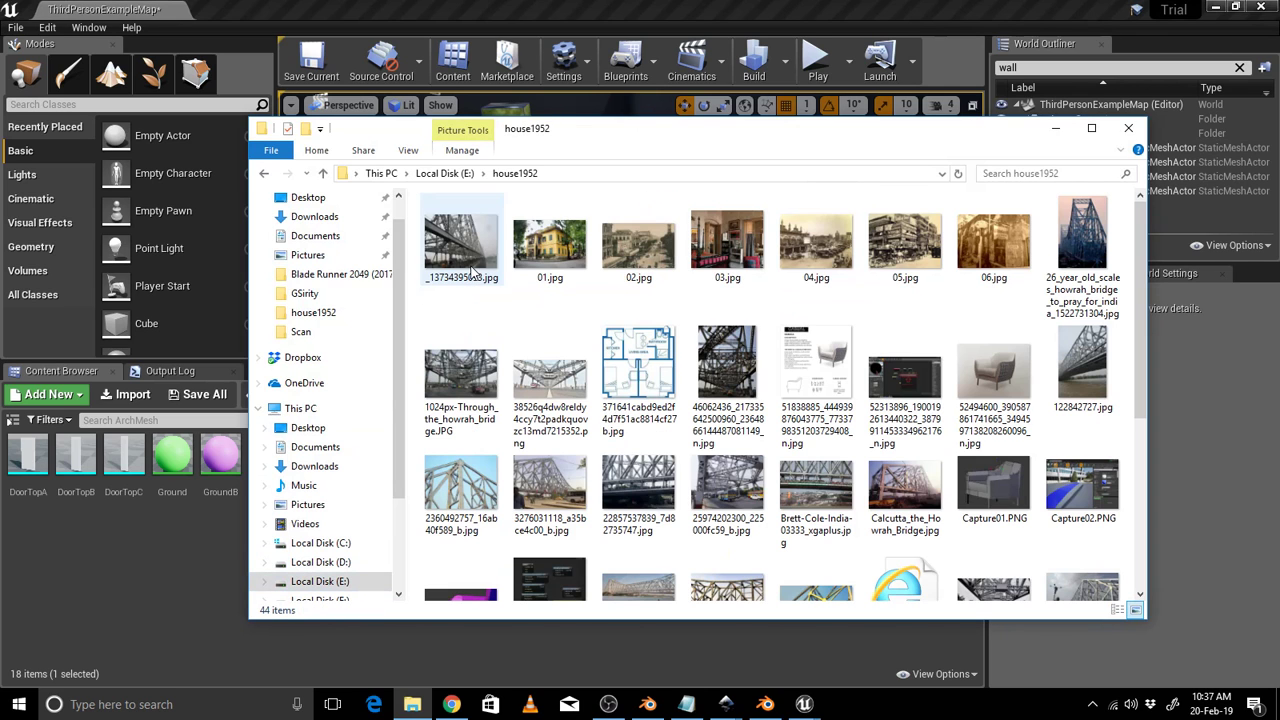
click(447, 175)
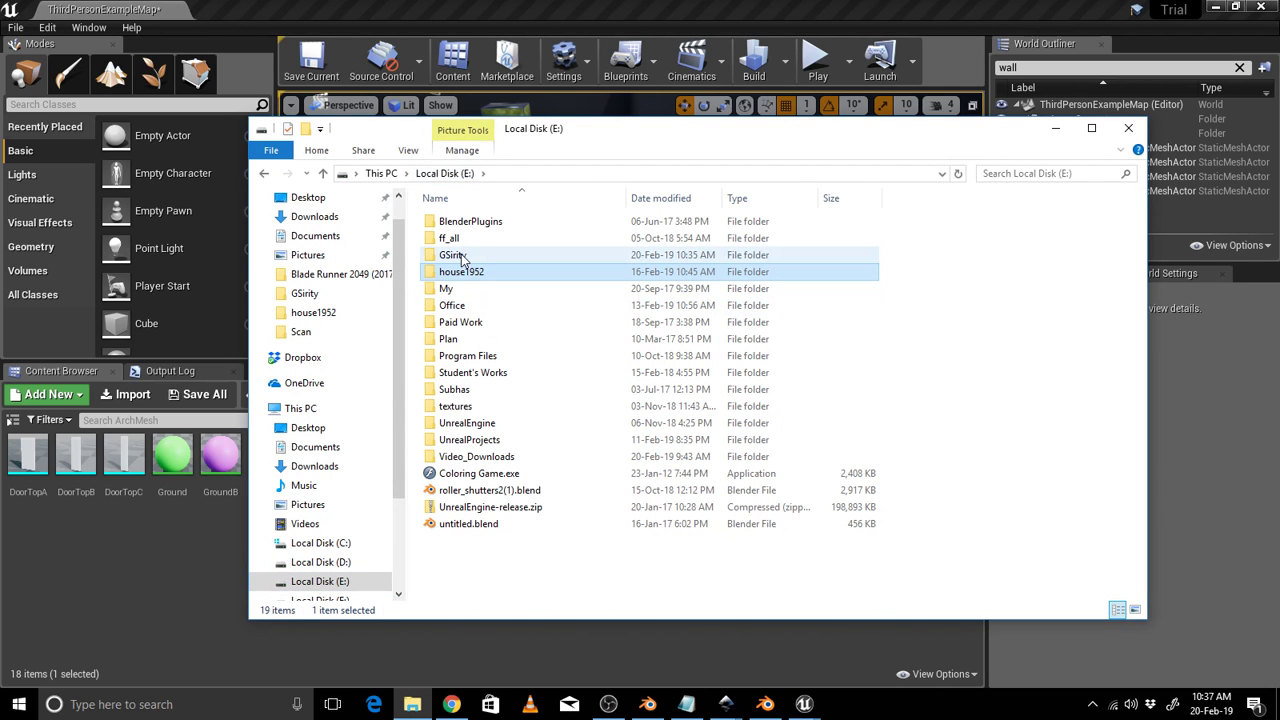
double_click(461, 256)
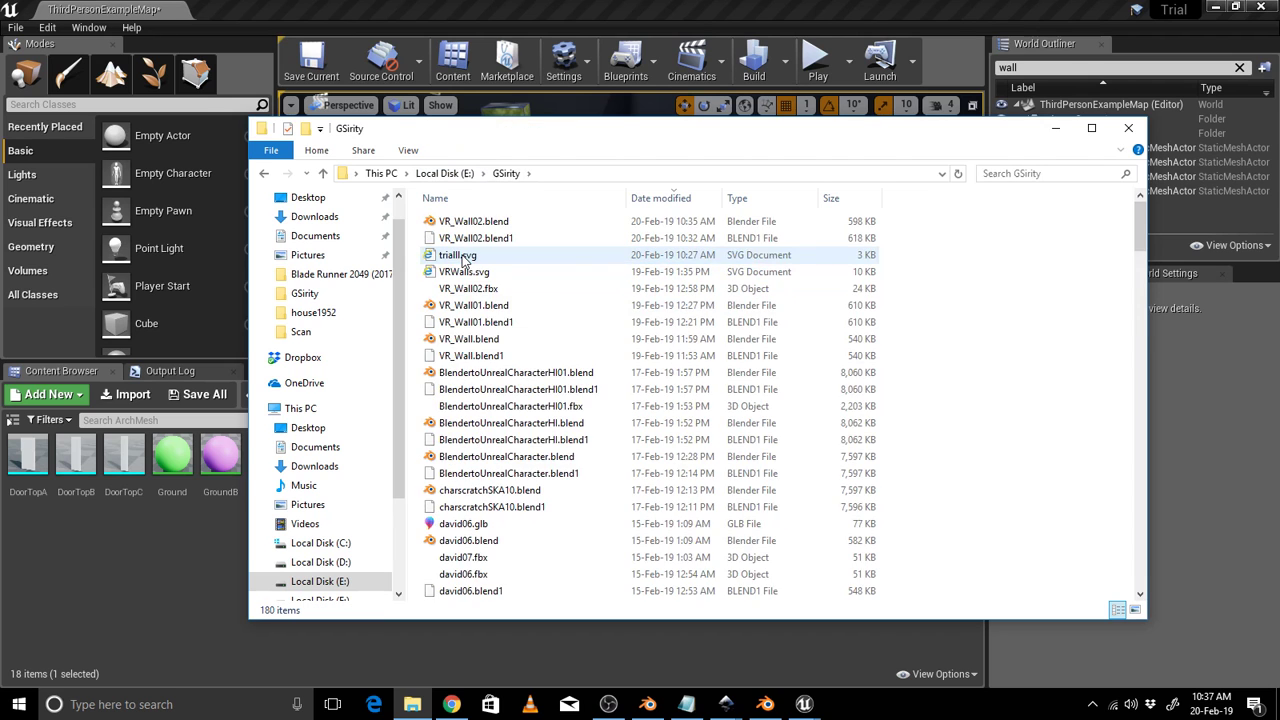
scroll(463, 262, down, 10)
scroll(463, 262, down, 20)
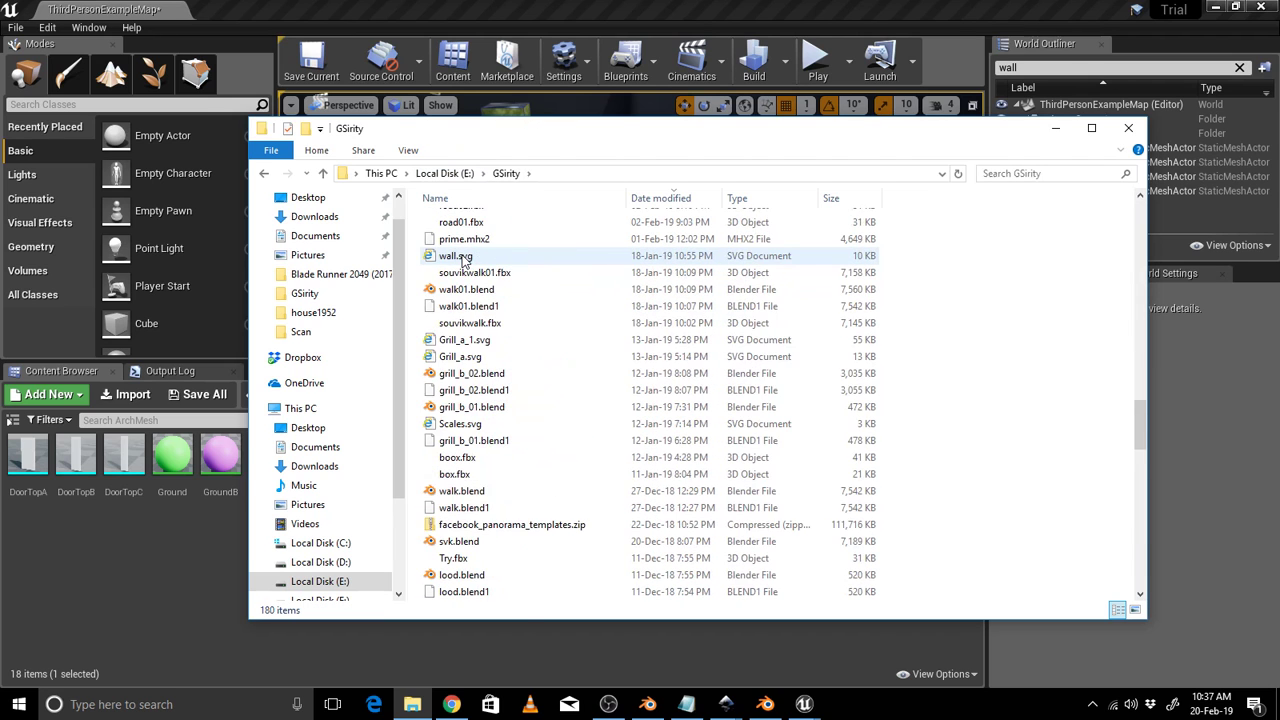
scroll(463, 262, down, 10)
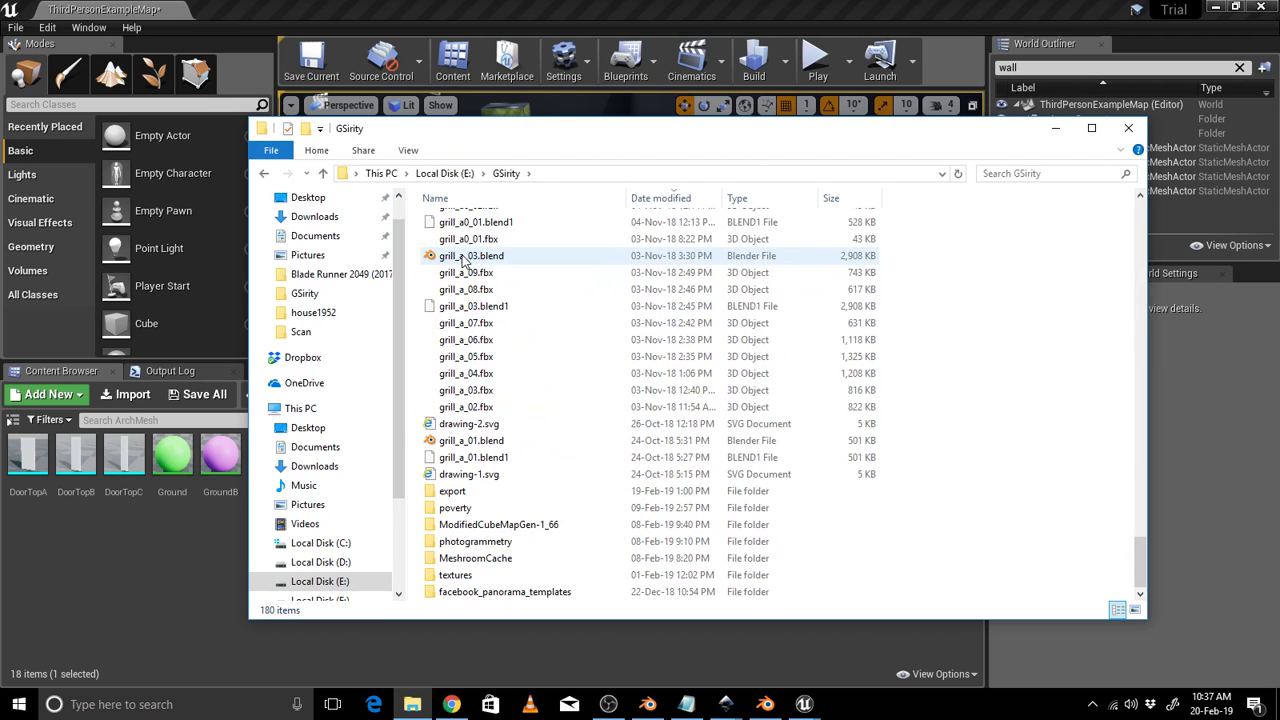
double_click(476, 491)
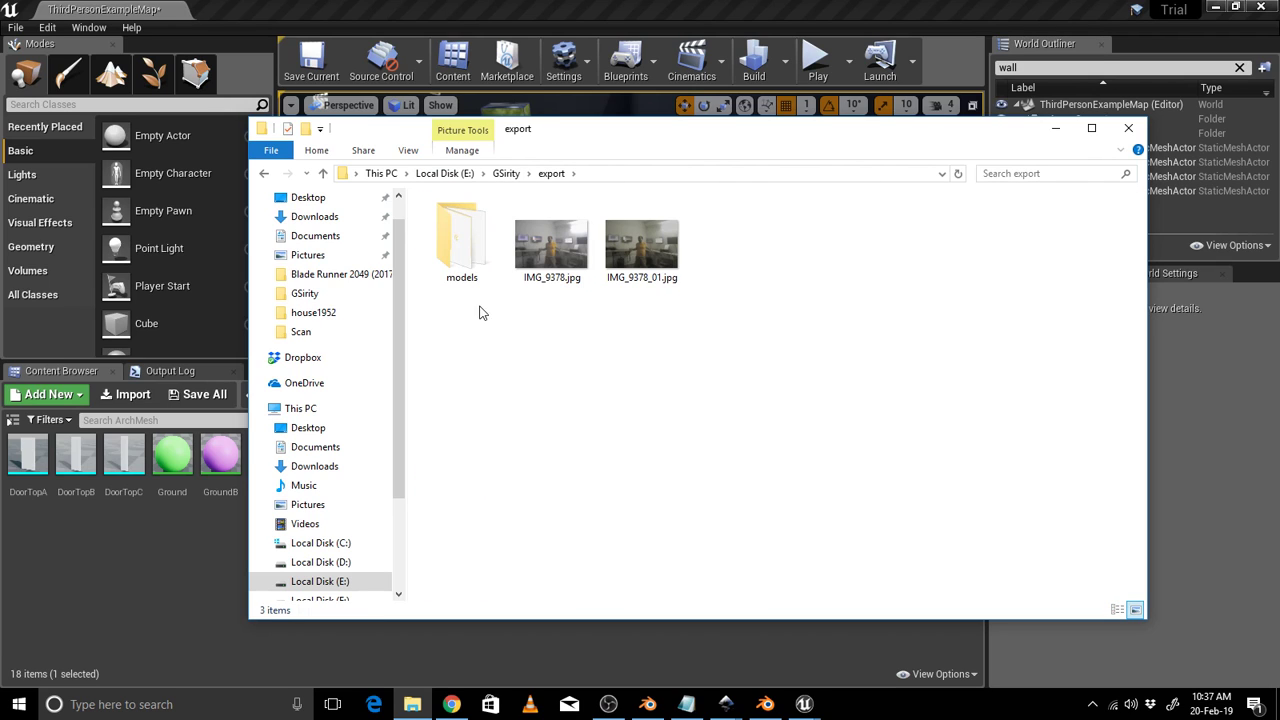
double_click(470, 262)
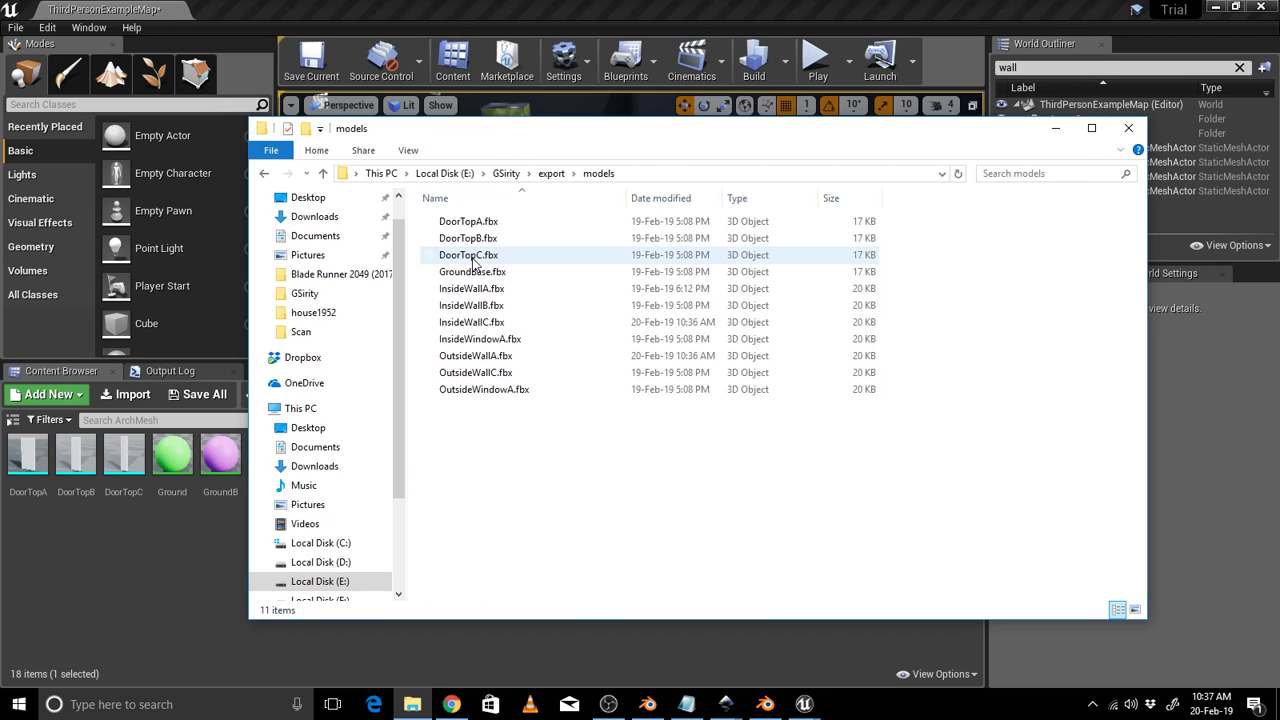
Reimport InsideWallC.fbx from the models folder into Unreal's ArchMesh content folder.
click(473, 322)
drag(656, 138, 1279, 86)
drag(1279, 400, 479, 533)
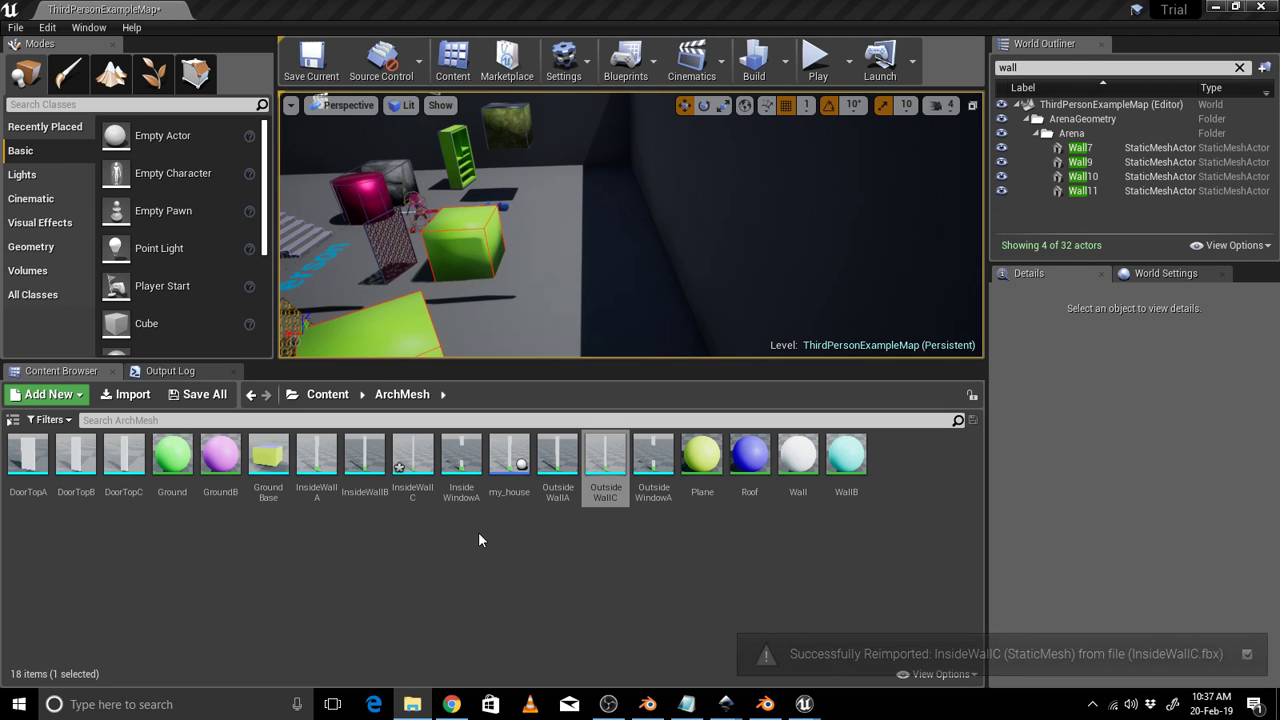
Open the reimported InsideWallC static mesh and save it, then return to the level editor.
double_click(410, 448)
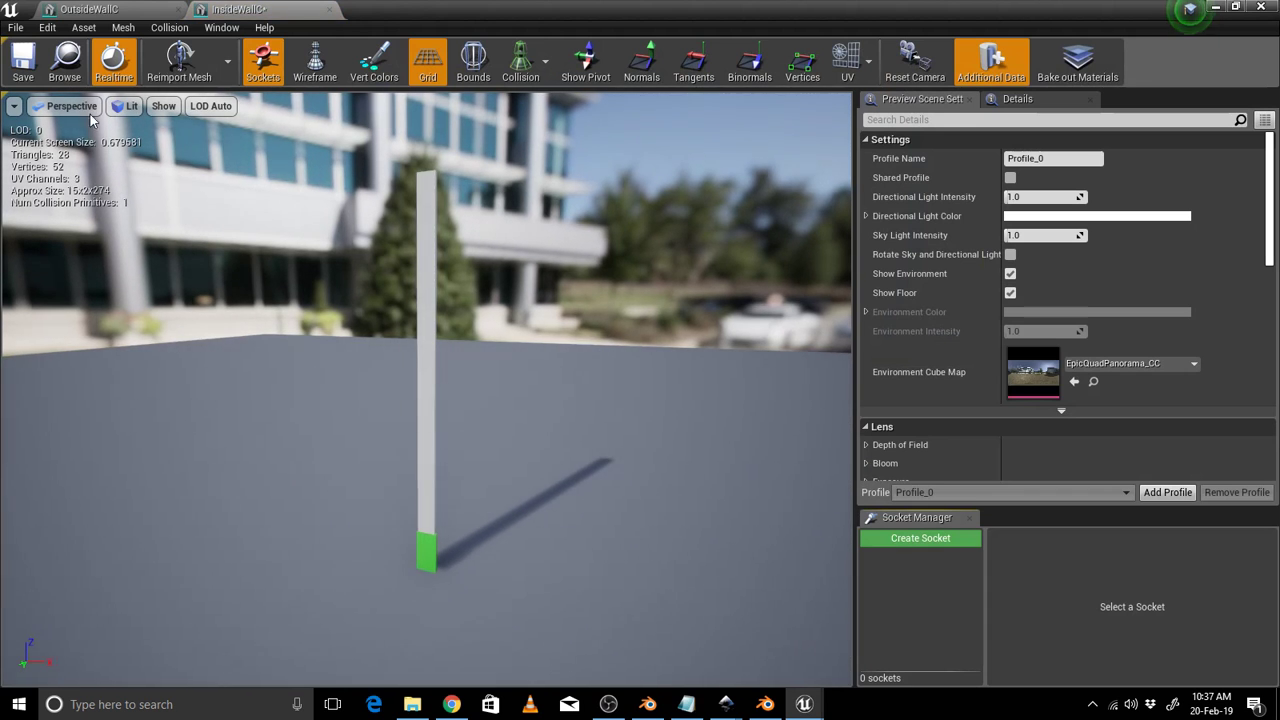
click(24, 62)
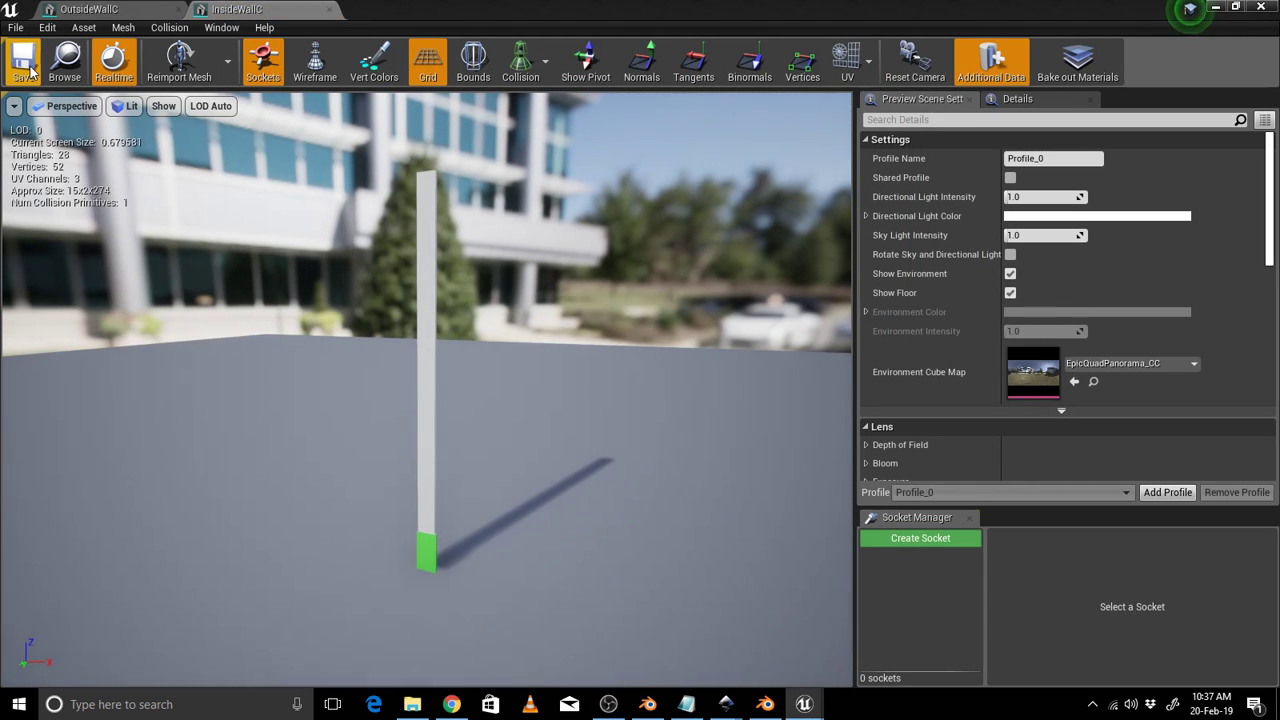
click(1215, 10)
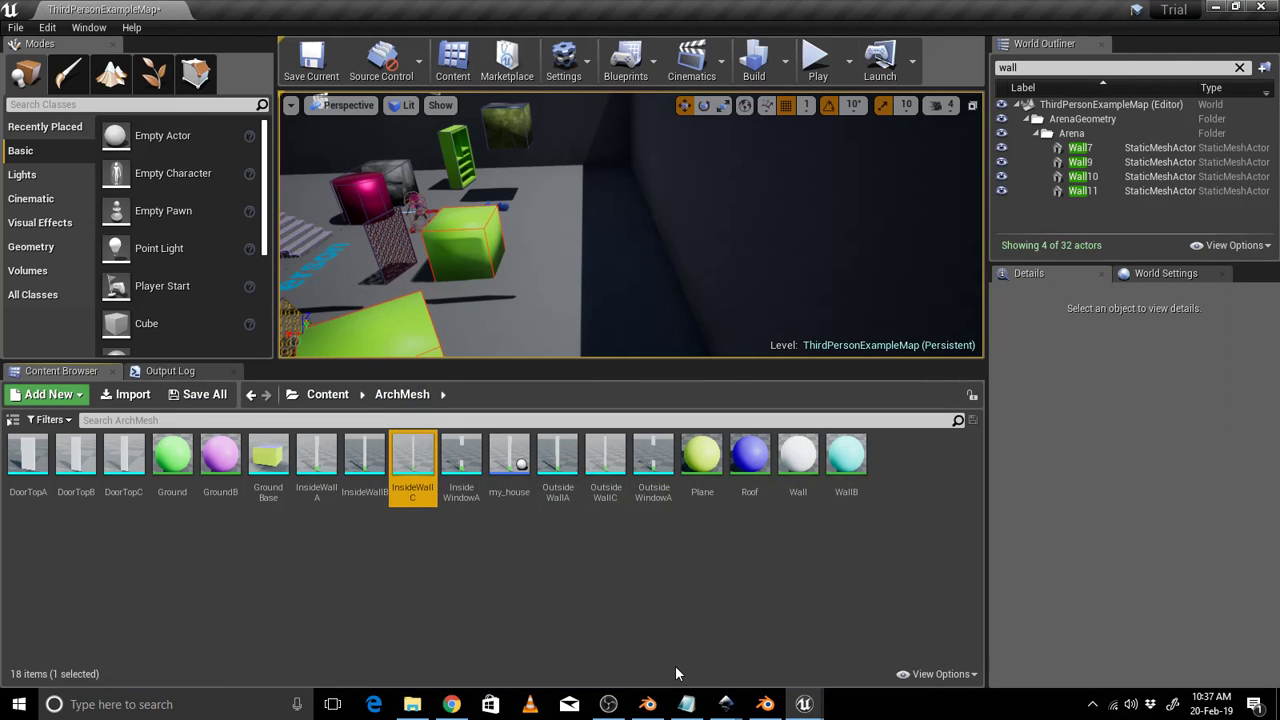
Inspect the OutsideWallC static mesh in the mesh editor and return to the level editor.
click(614, 453)
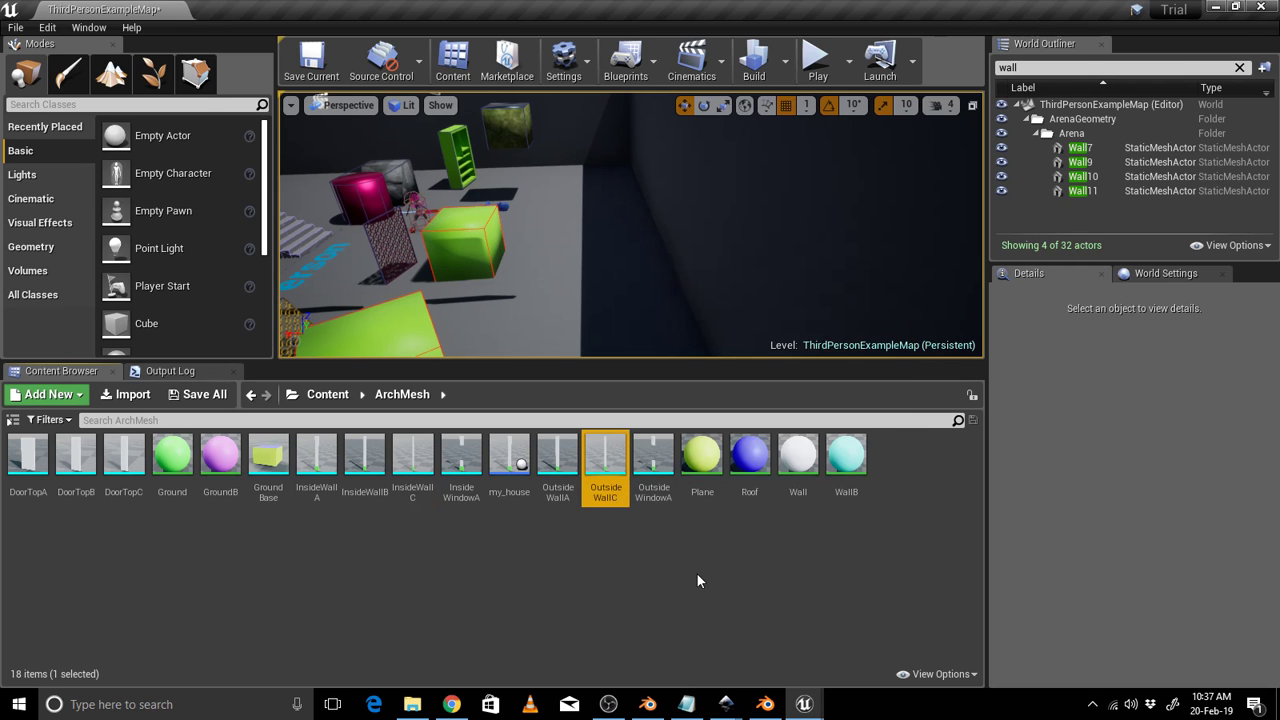
double_click(611, 458)
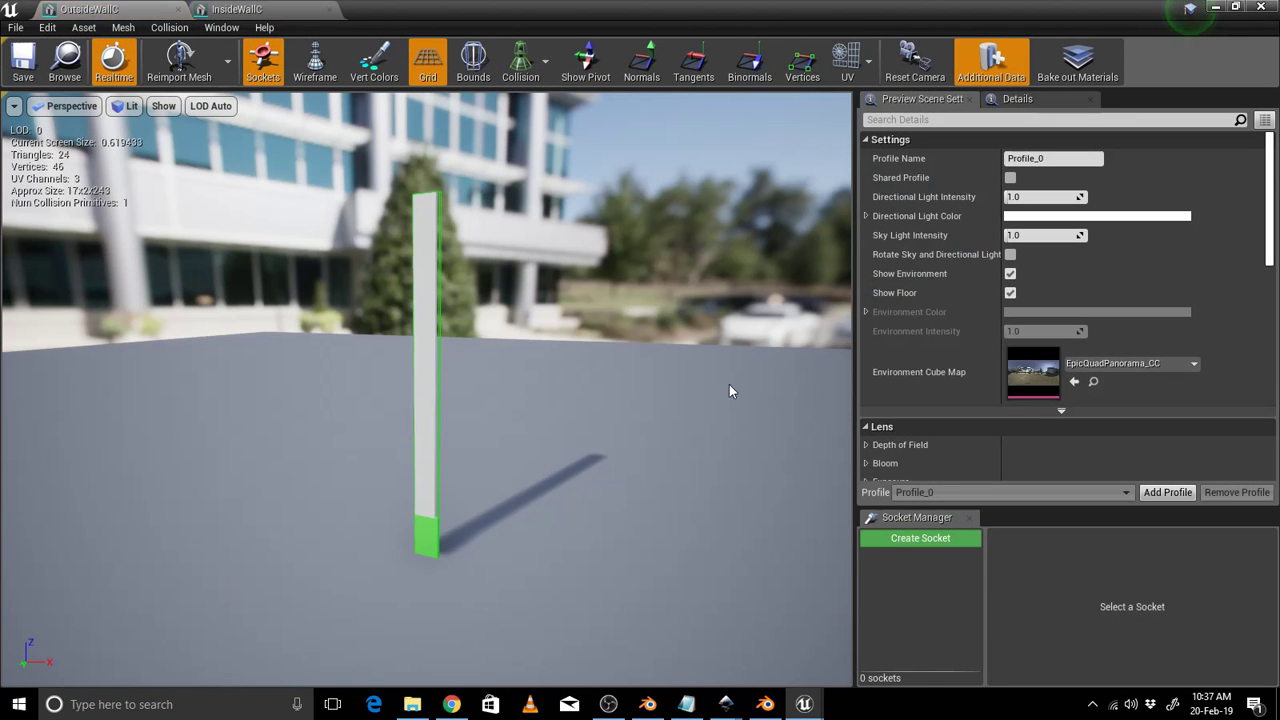
click(1216, 8)
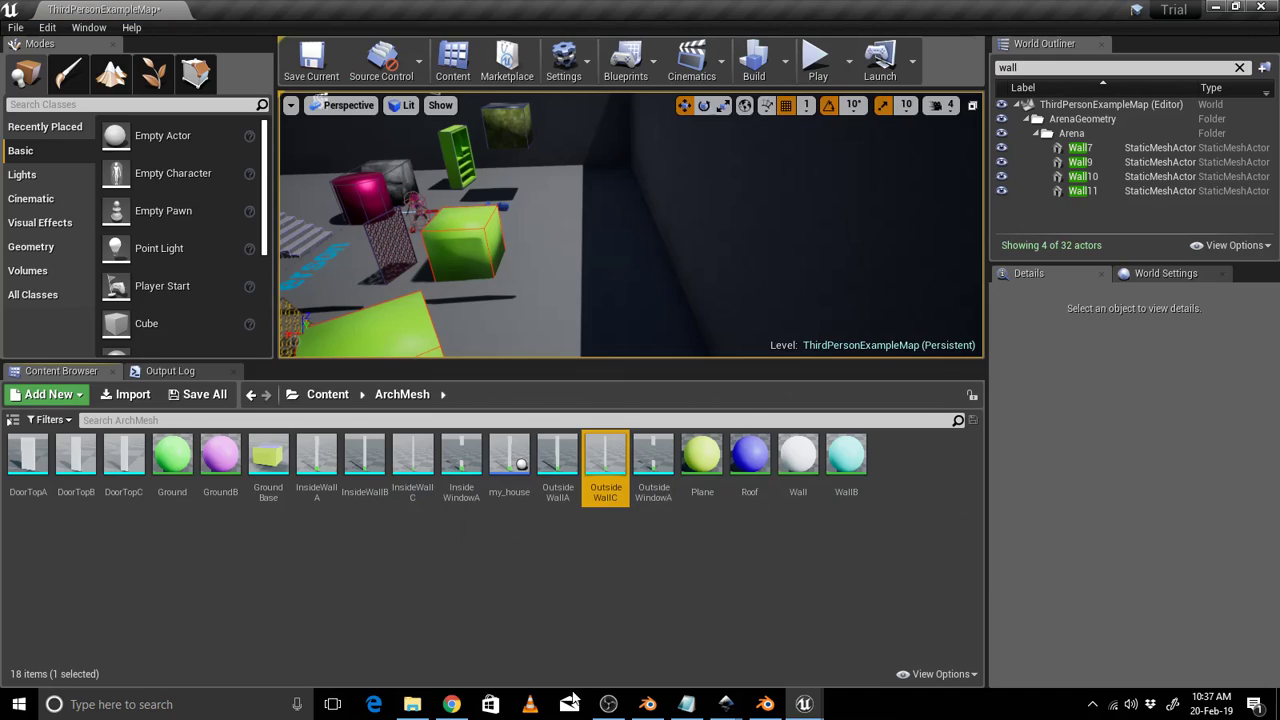
Switch to VR_Wall02.blend in Blender 2.79, select OutsideWallC to examine it, and return to Unreal.
click(648, 704)
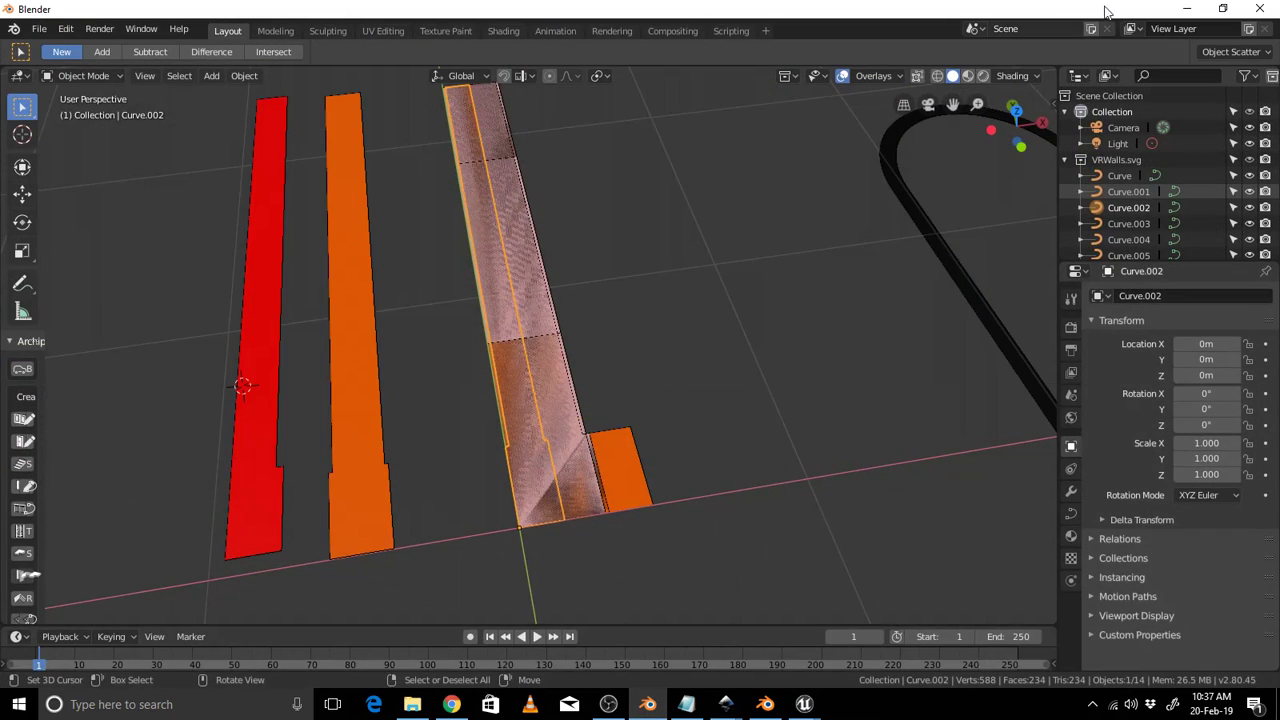
click(1187, 8)
click(760, 705)
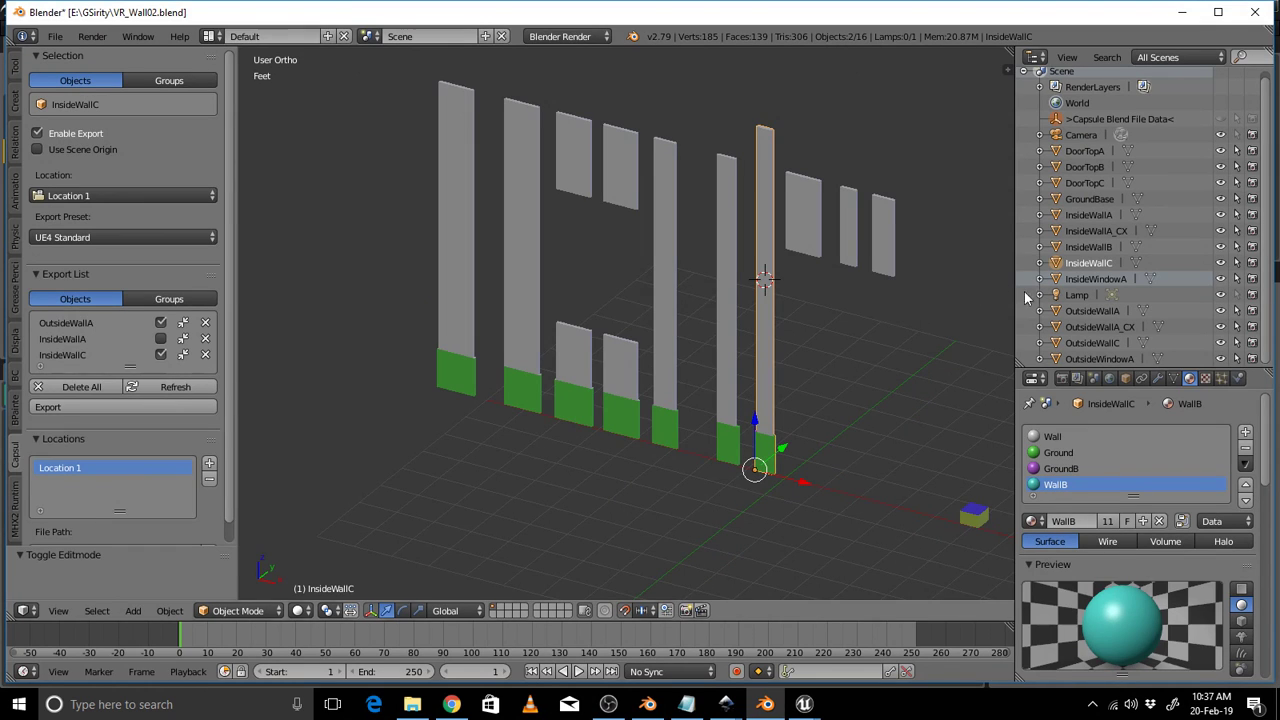
click(1089, 343)
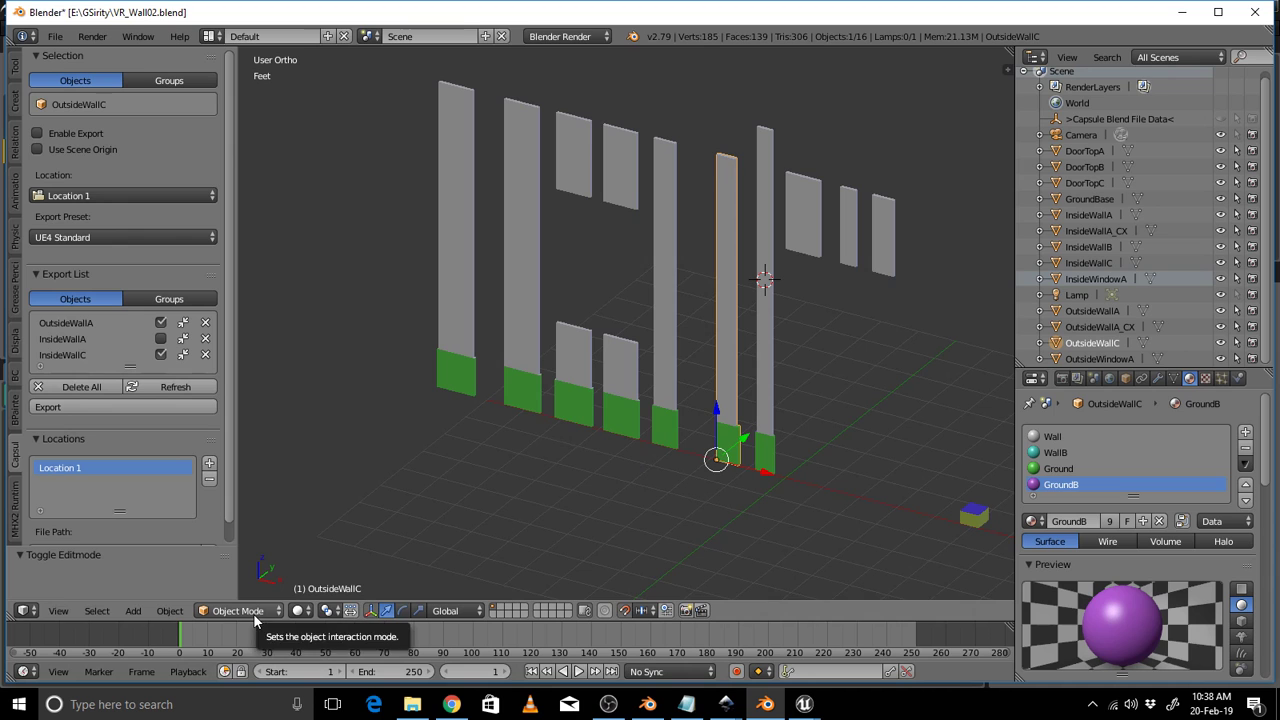
click(1181, 12)
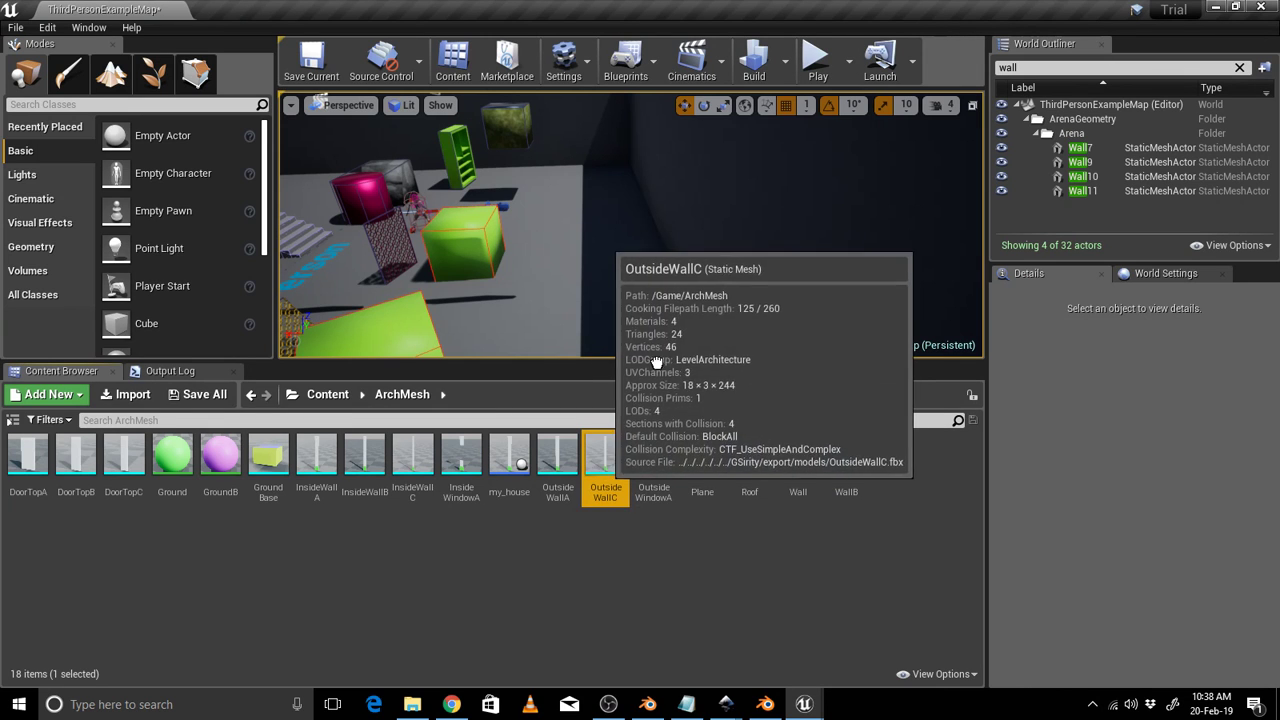
Place the OutsideWallC mesh on the floor beside the green cube and set its Y scale to 50.
drag(538, 298, 511, 277)
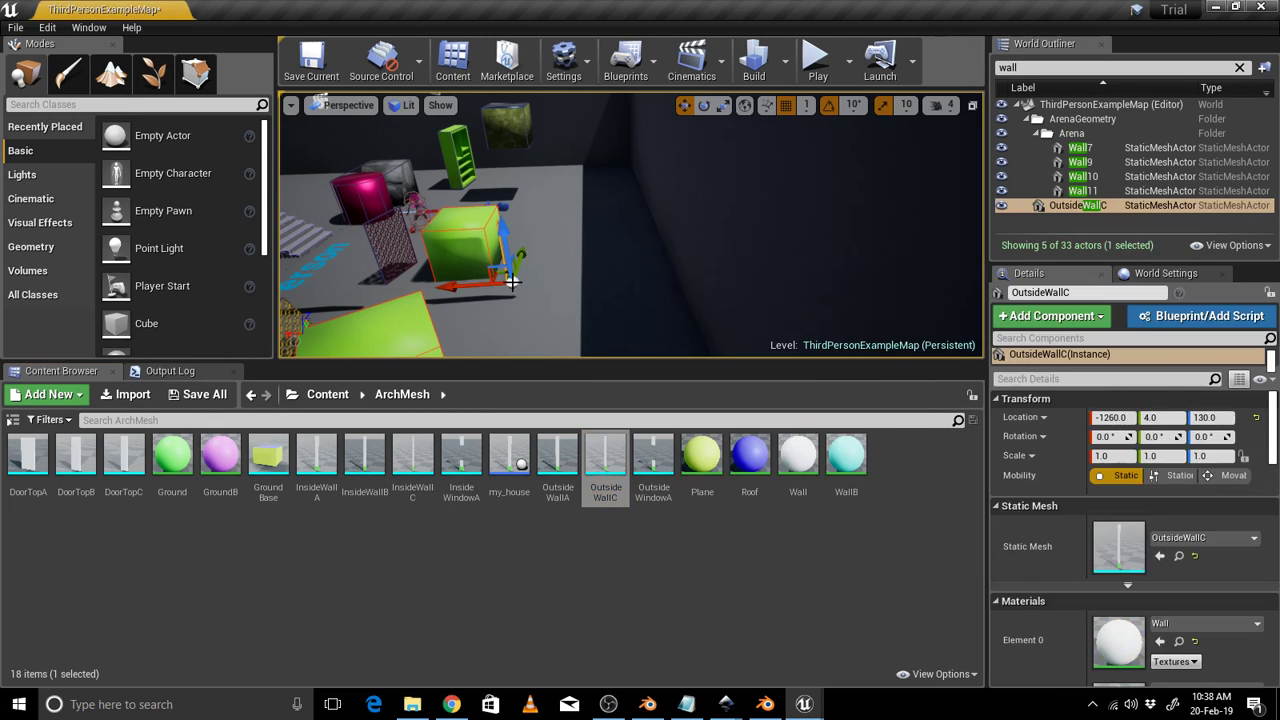
scroll(514, 280, up, 5)
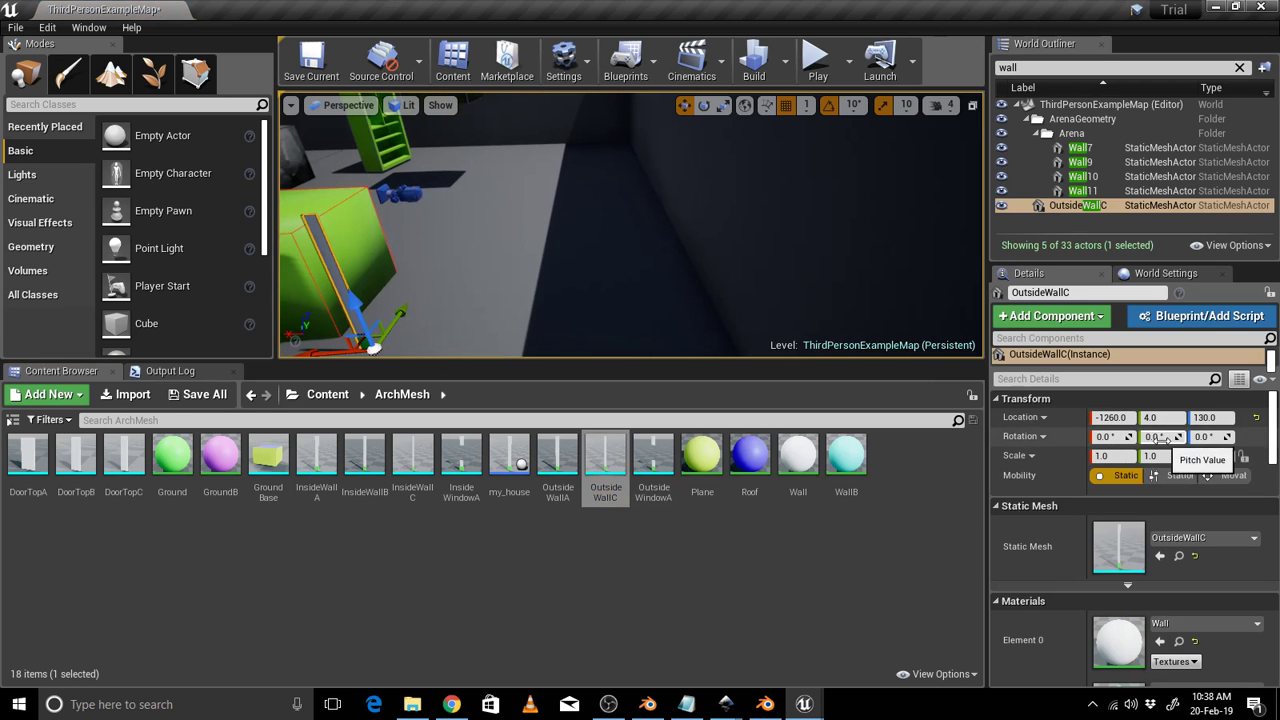
click(1163, 456)
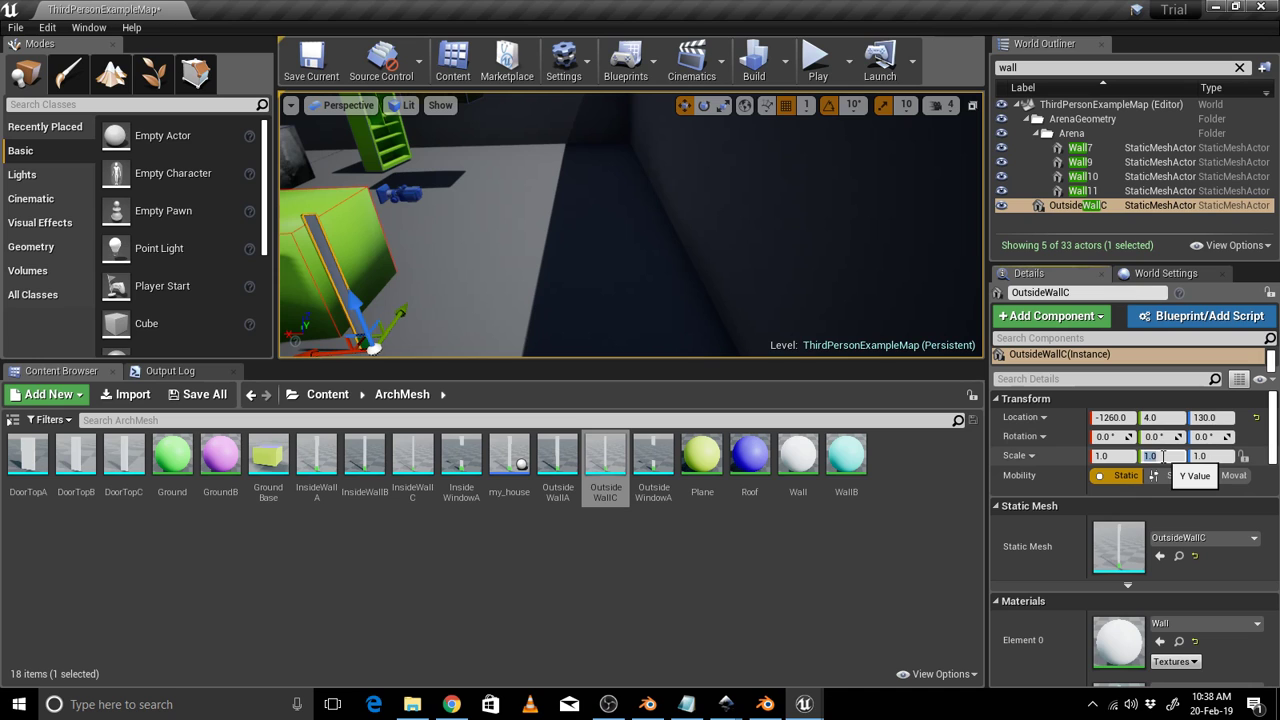
text(50)
key(Return)
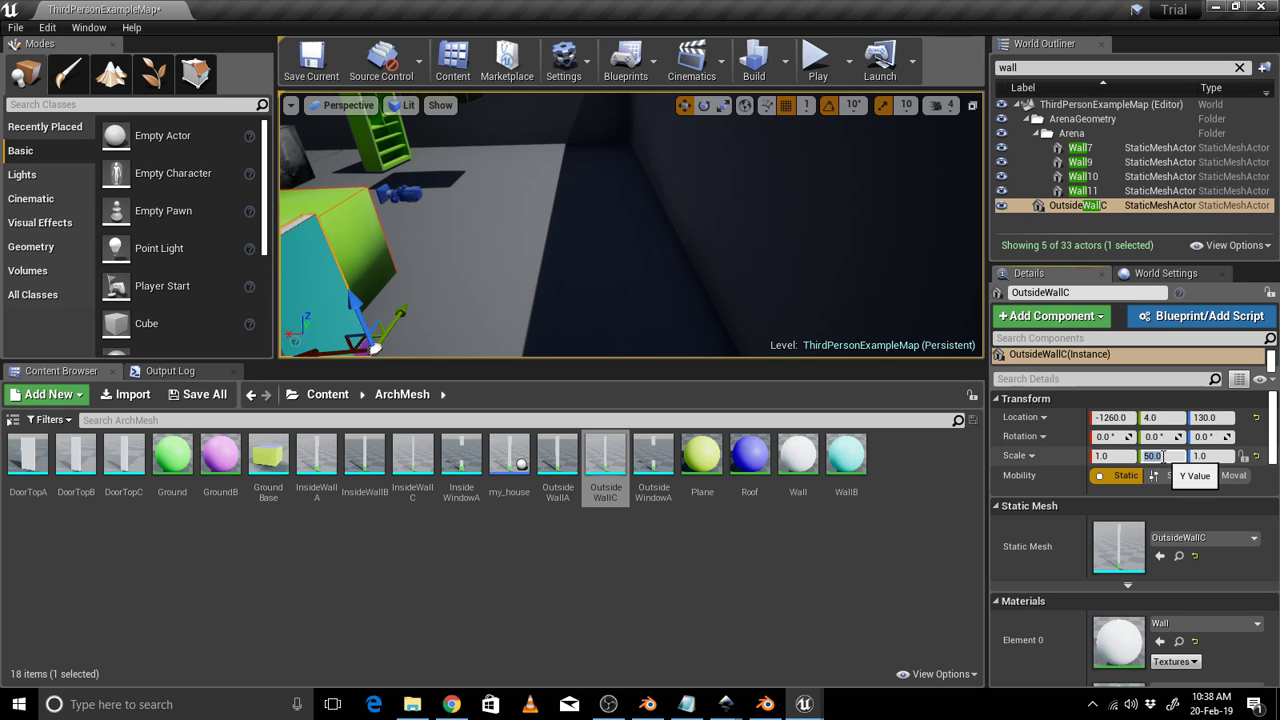
Move the OutsideWallC wall away from the green cube along X to about -1418.
right_drag(364, 253, 300, 276)
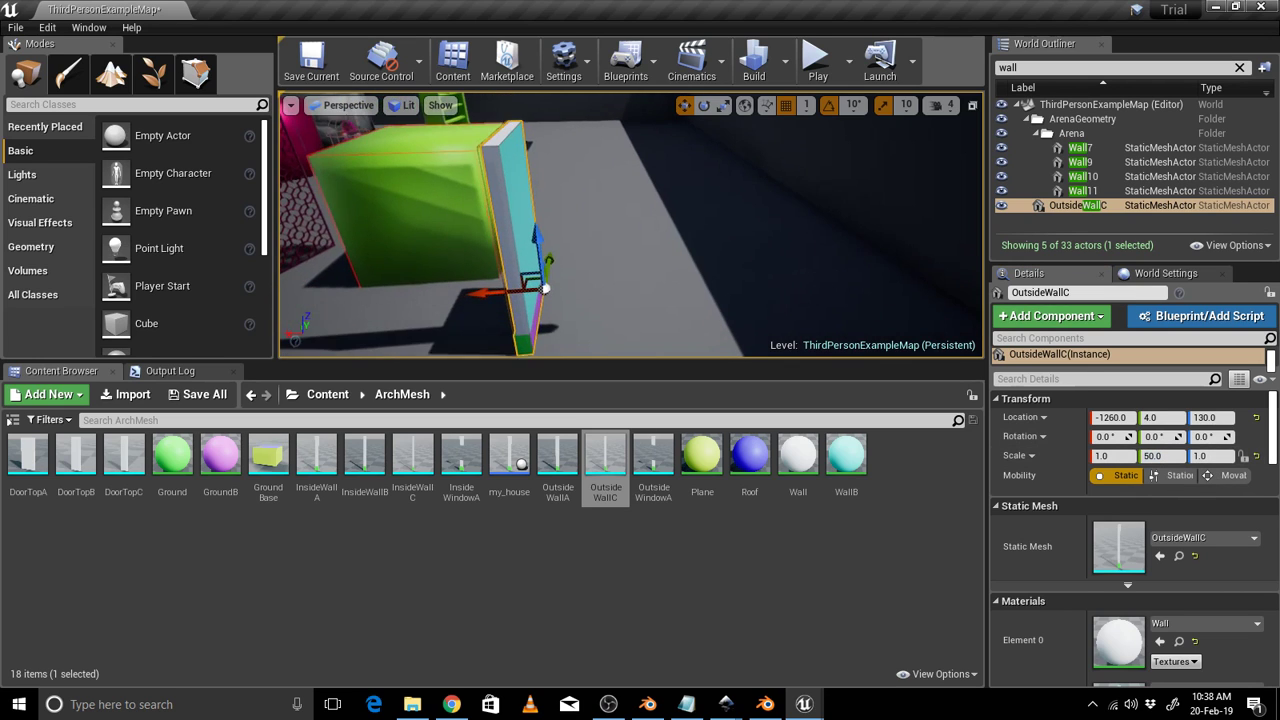
drag(474, 294, 590, 284)
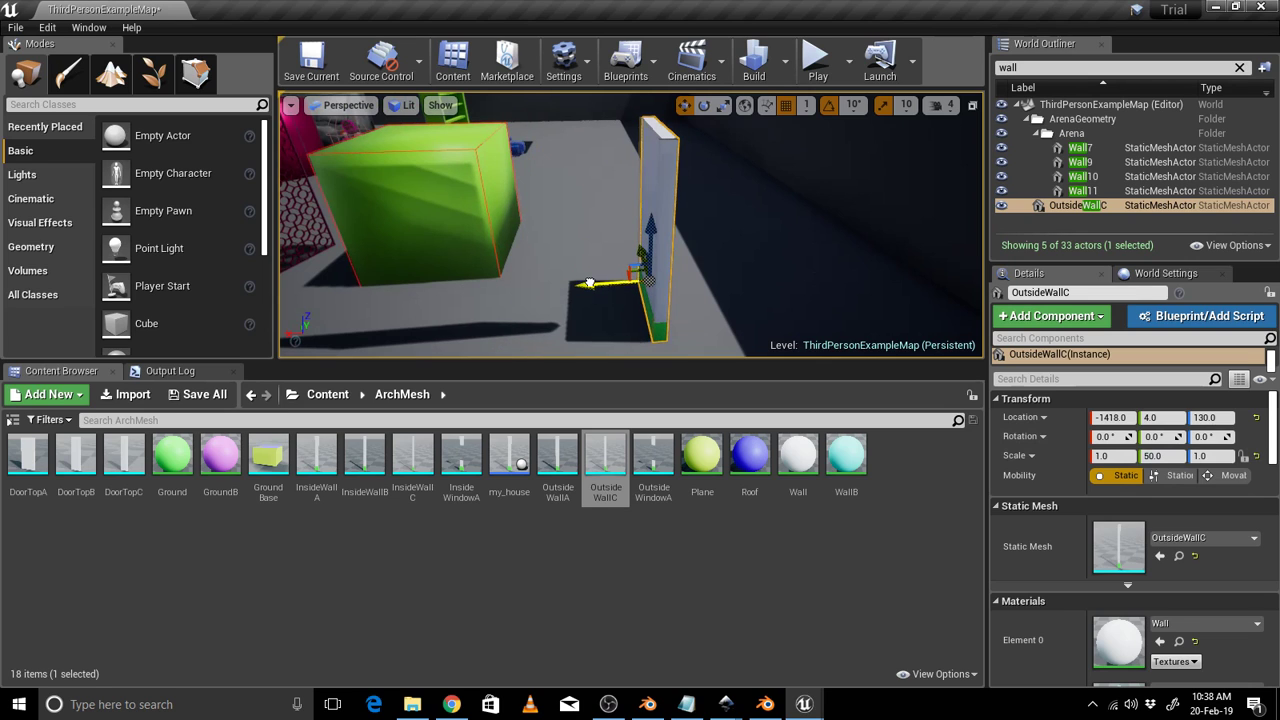
scroll(590, 283, up, 2)
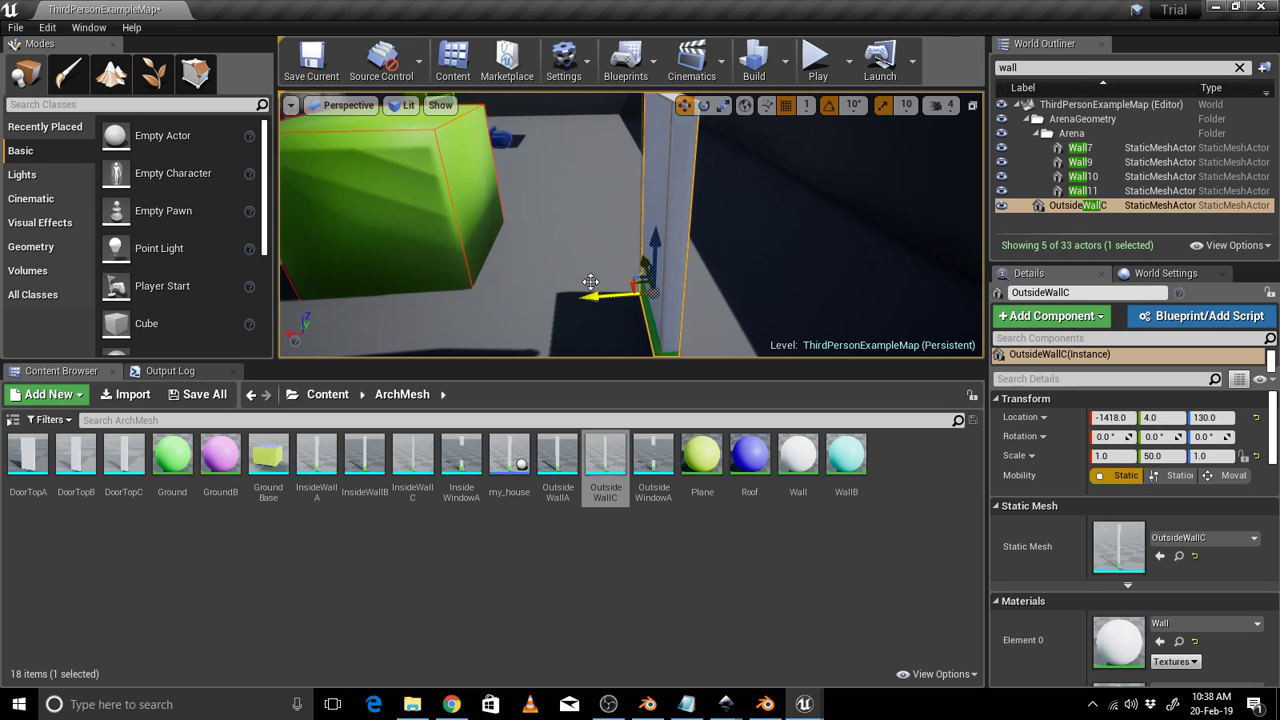
Examine the placed OutsideWallC wall from both sides, checking its base profile, material faces and pivot.
right_drag(721, 220, 724, 290)
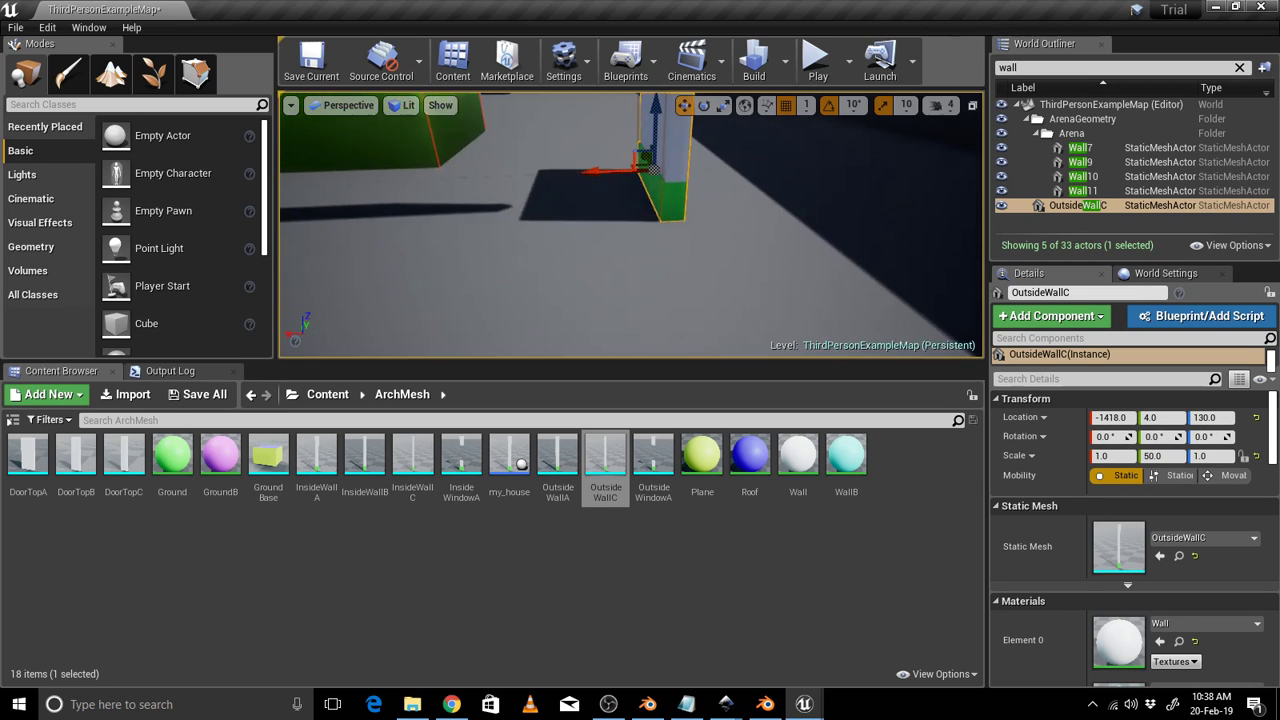
mouse_move(717, 191)
mouse_down()
mouse_move(760, 115)
mouse_move(721, 191)
mouse_up()
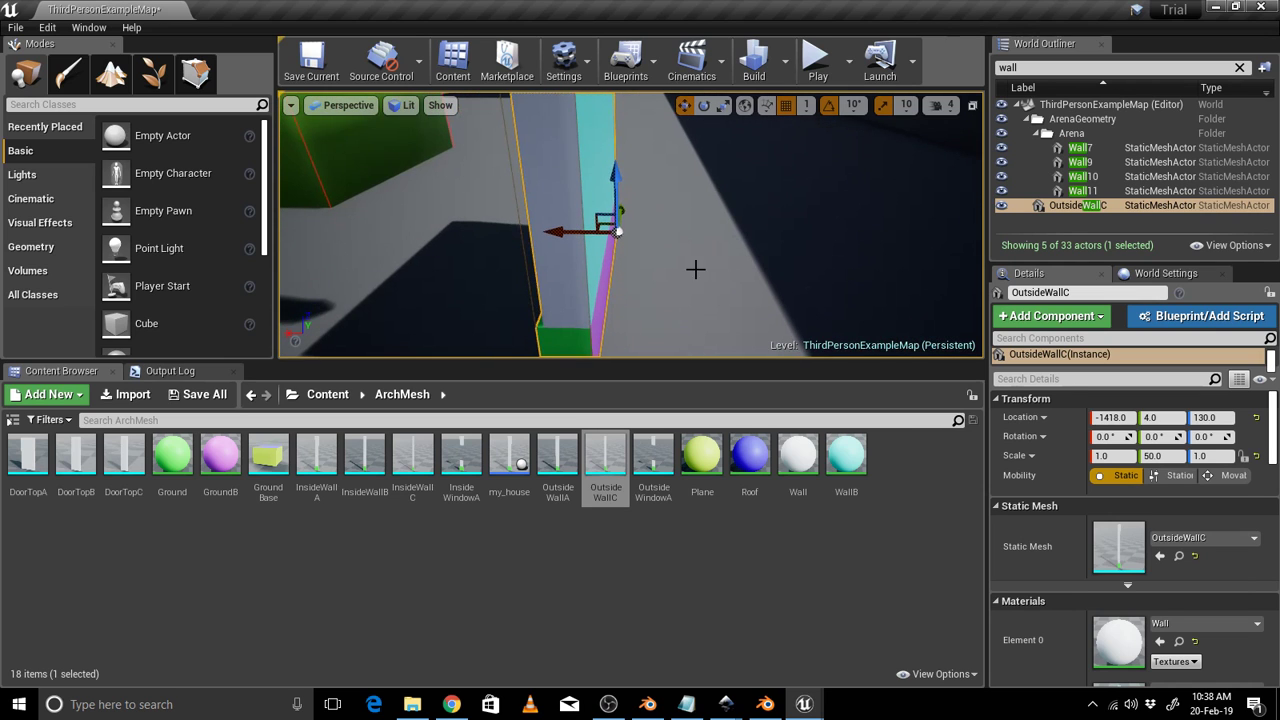
middle_drag(710, 267, 855, 282)
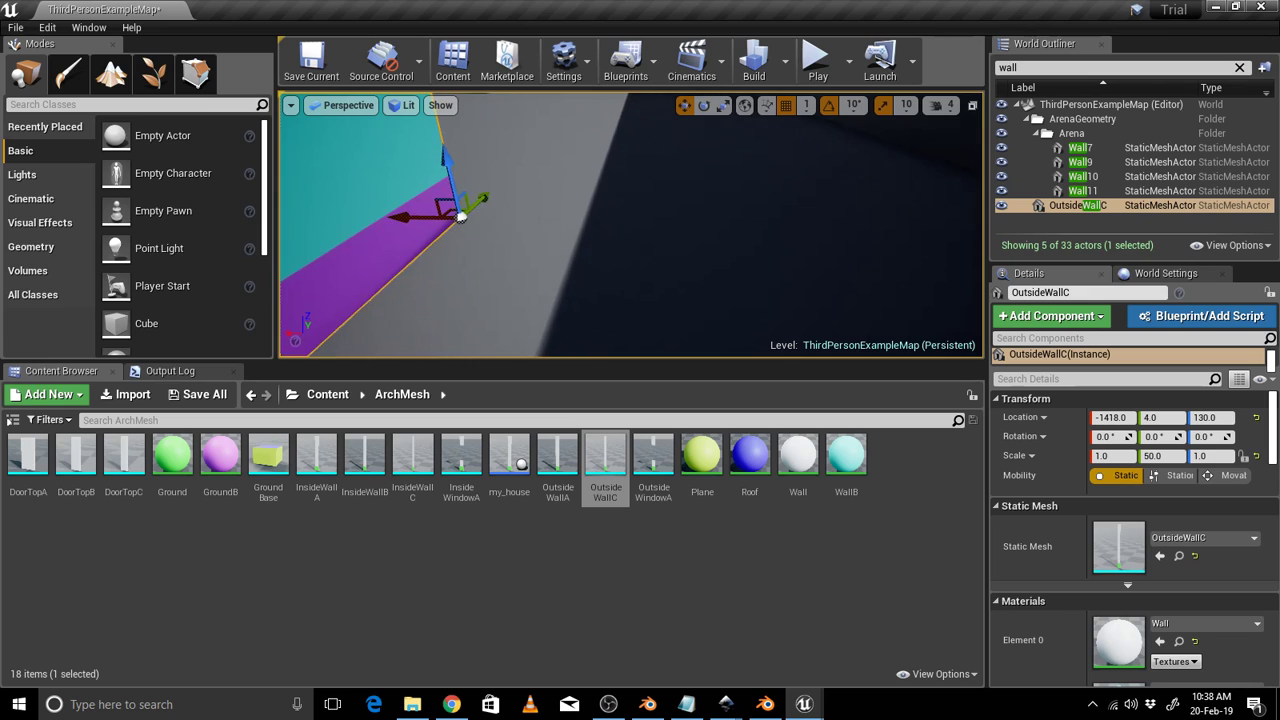
drag(549, 226, 528, 292)
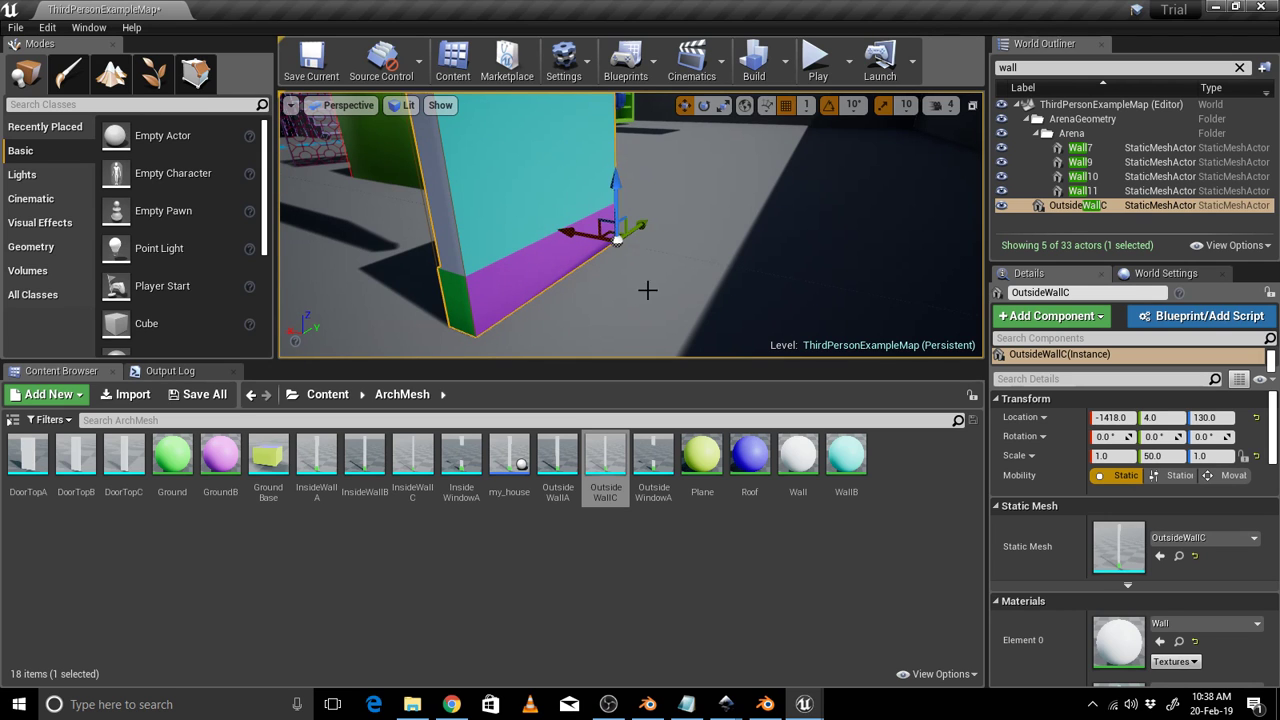
middle_drag(907, 194, 676, 146)
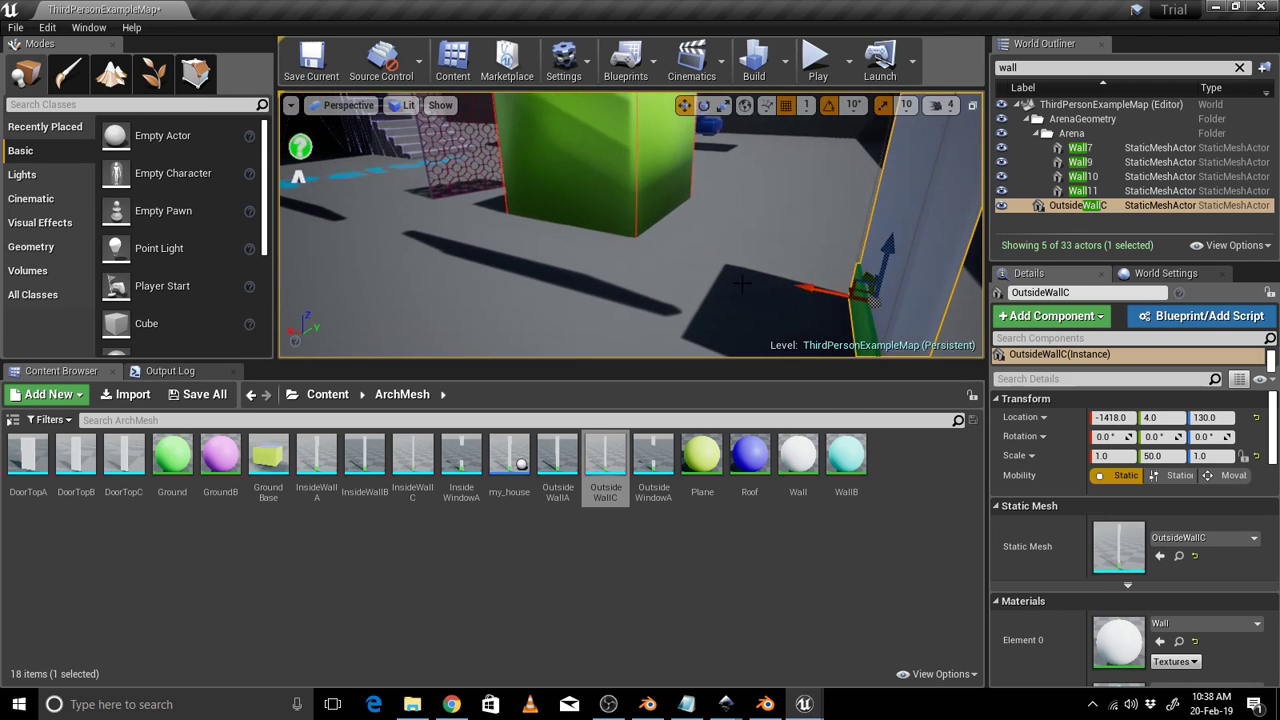
scroll(857, 235, down, 1)
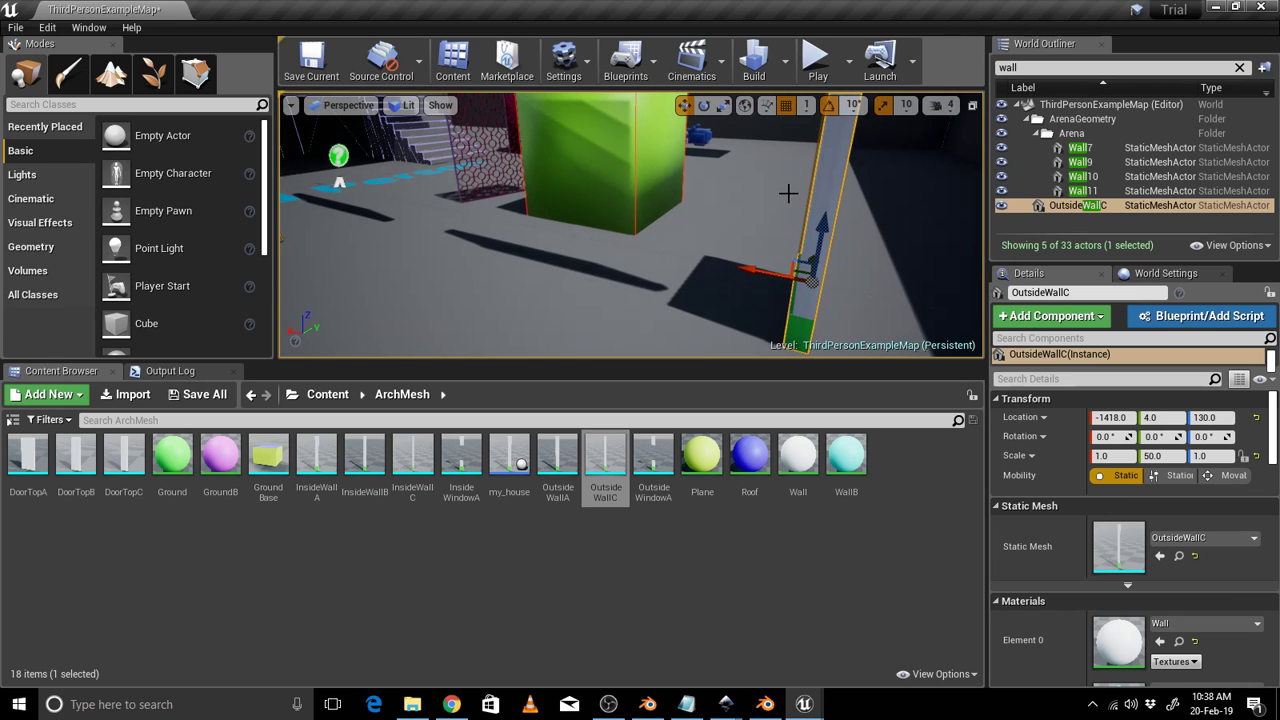
middle_drag(788, 194, 852, 204)
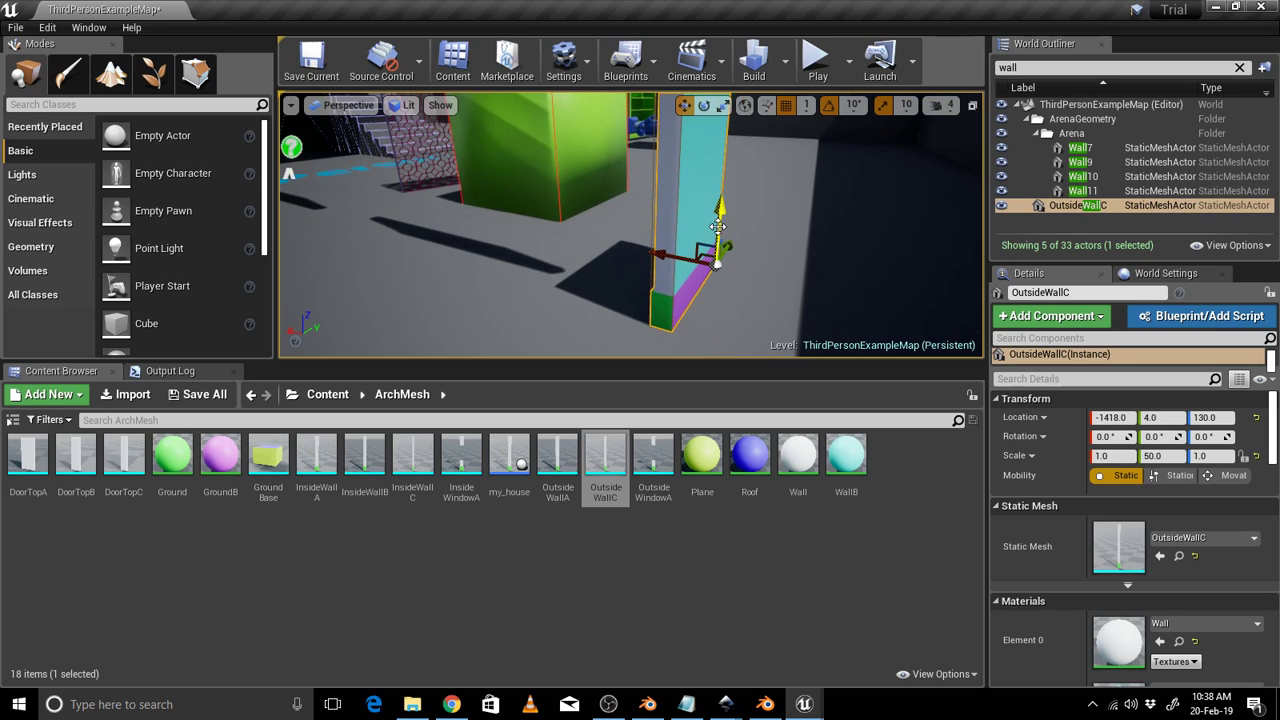
middle_drag(655, 233, 598, 190)
right_drag(653, 232, 605, 216)
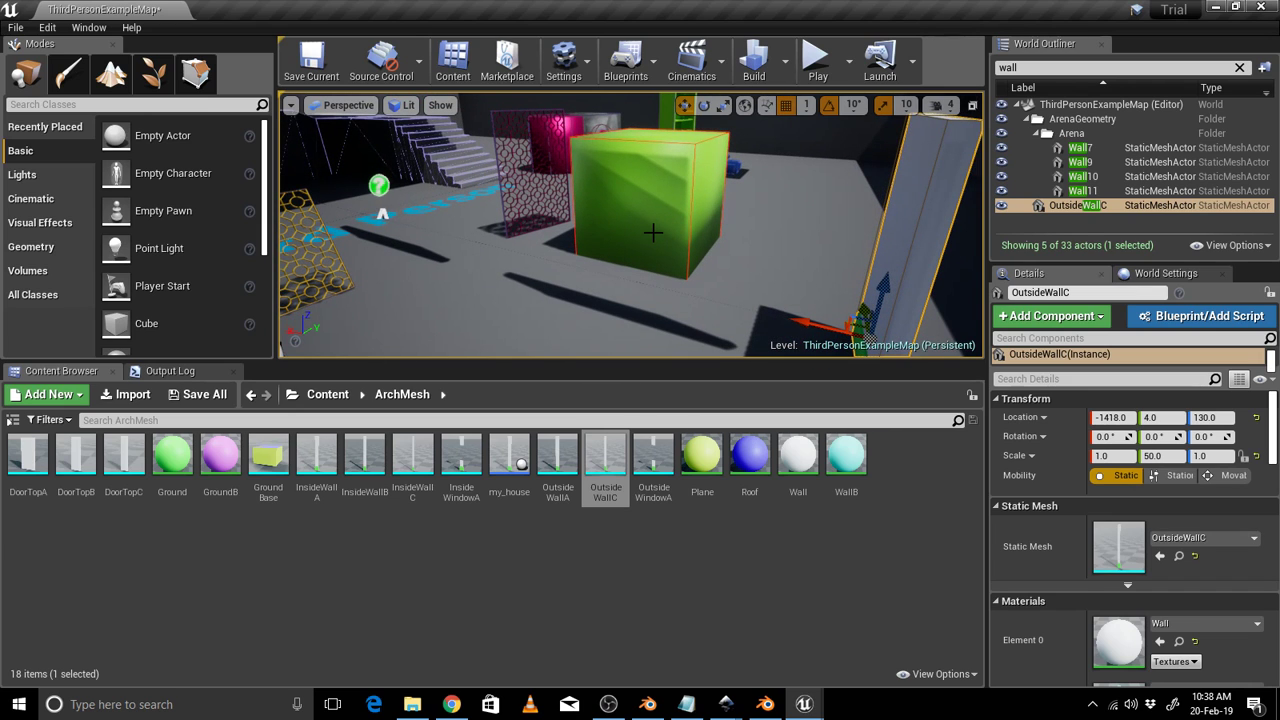
click(1217, 7)
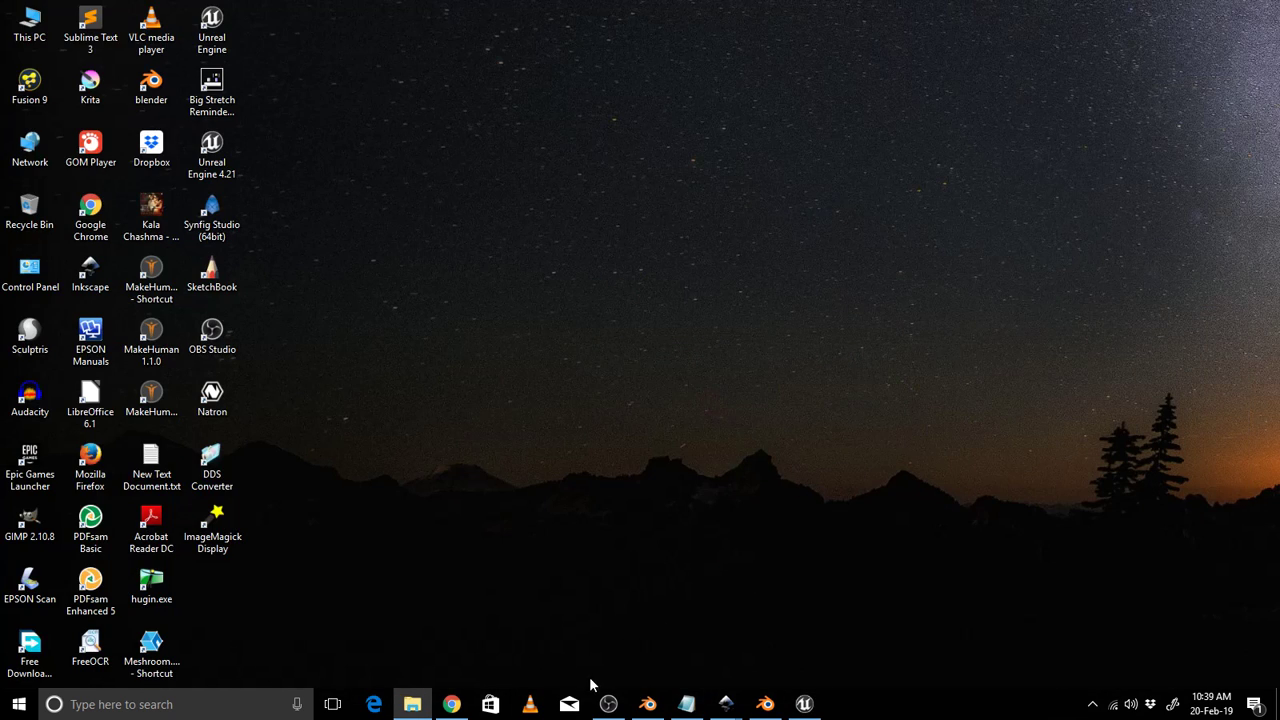
click(451, 704)
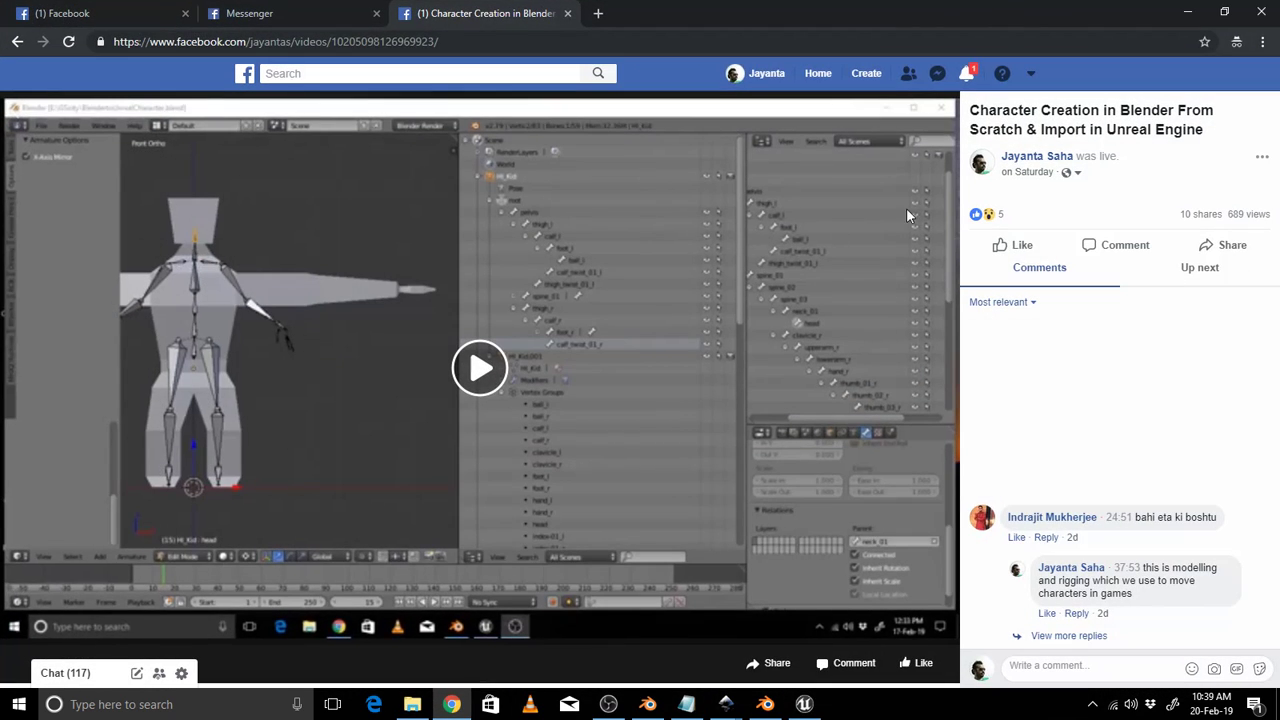
click(1187, 12)
click(649, 704)
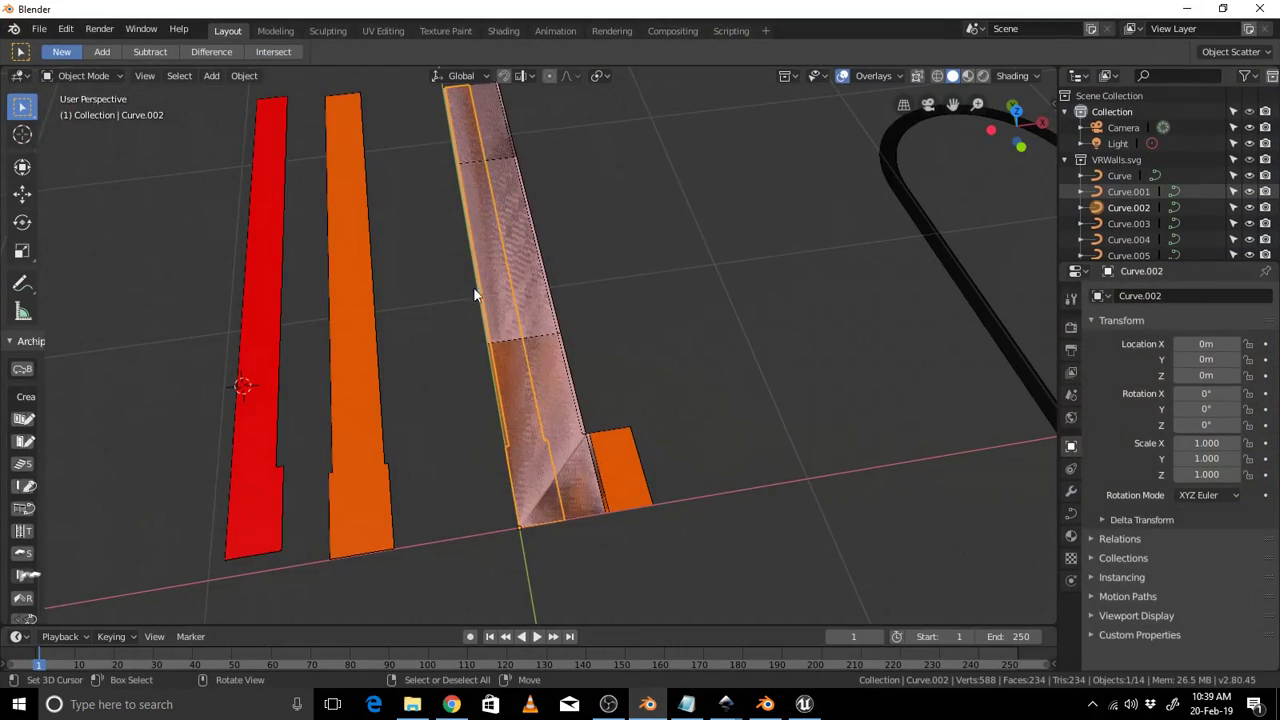
Switch to Blender 2.79 and open the recent file BlendertoUnrealCharacterHI01.blend.
click(764, 704)
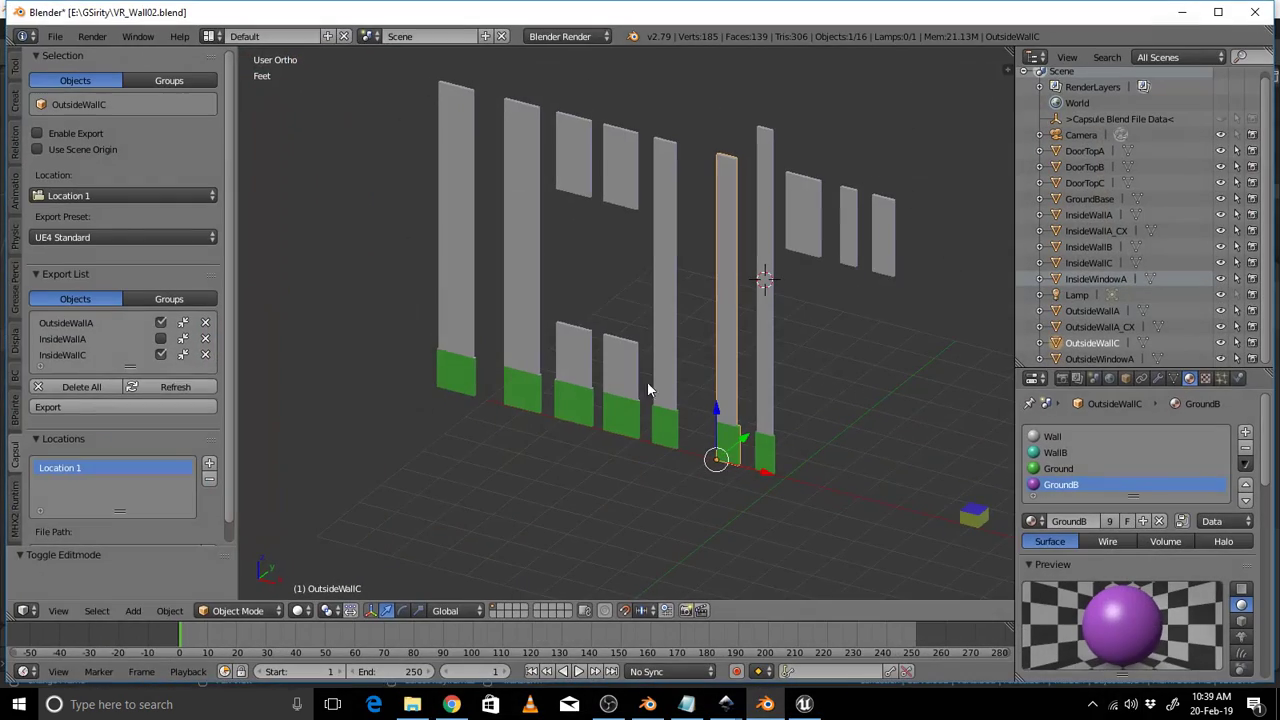
click(55, 36)
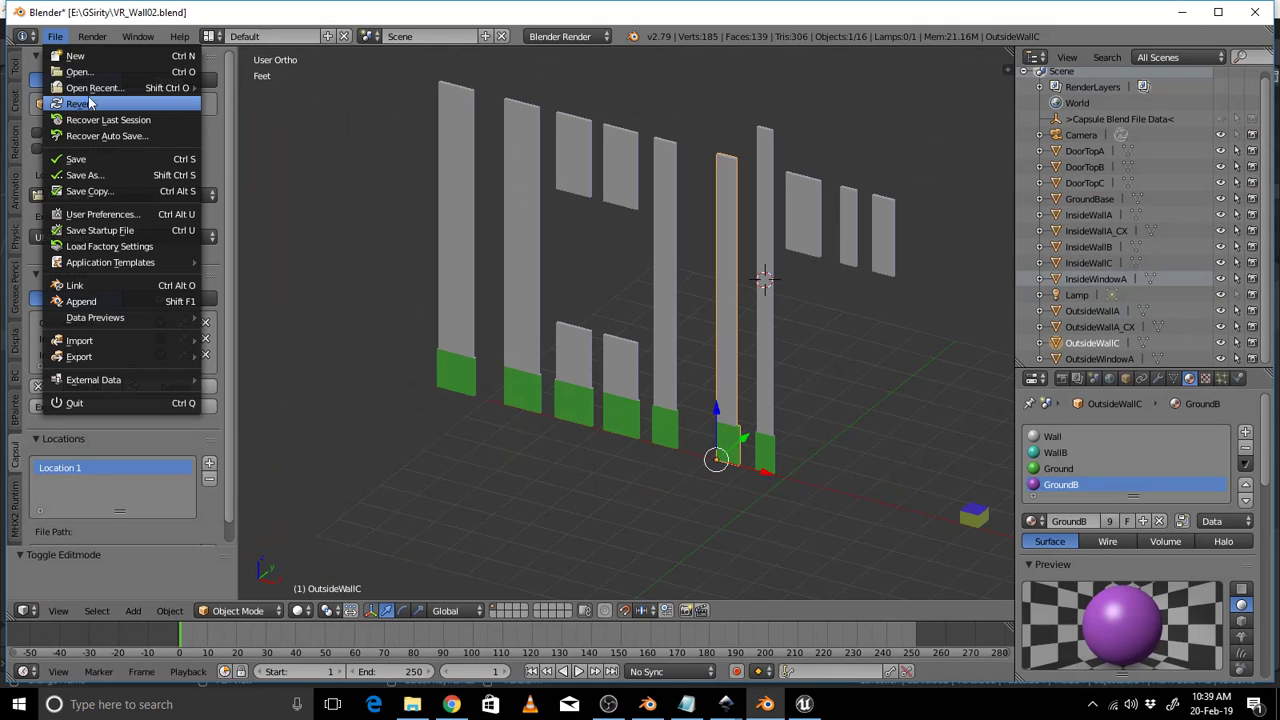
mouse_move(118, 89)
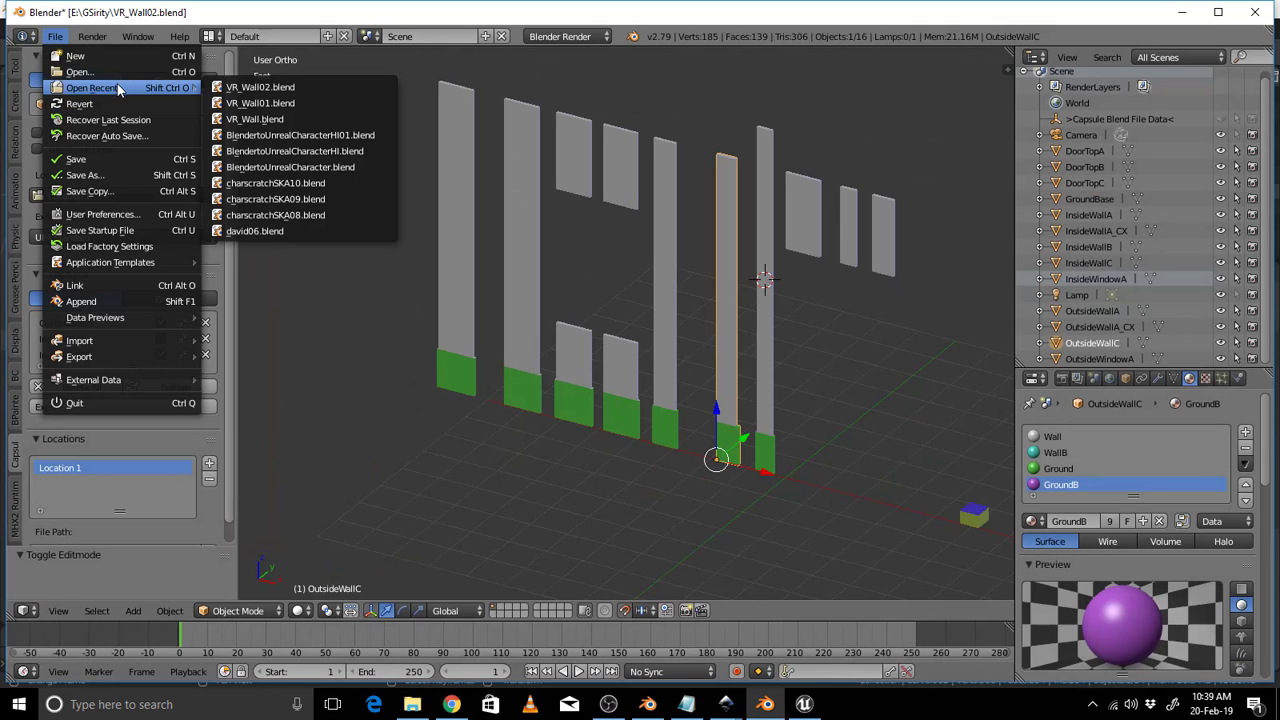
click(313, 134)
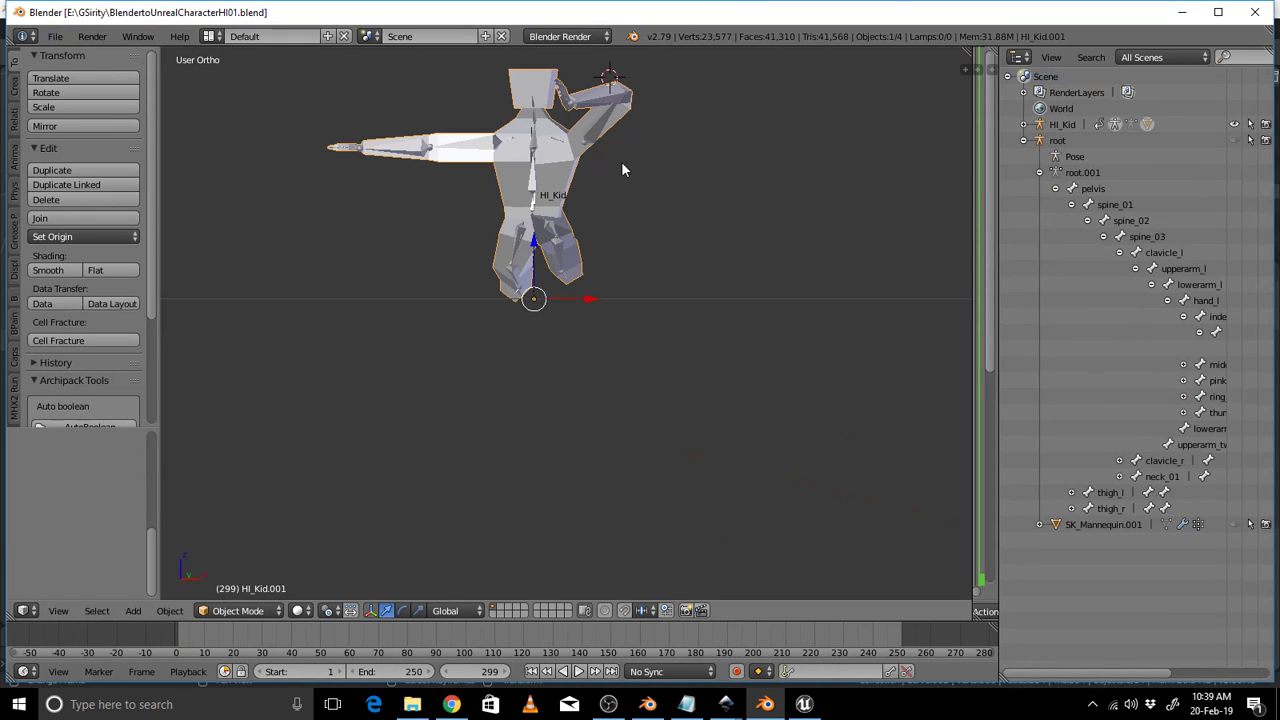
Expand the root armature and its SK_Mannequin.001 mesh in the scene hierarchy to examine their contents.
click(1024, 141)
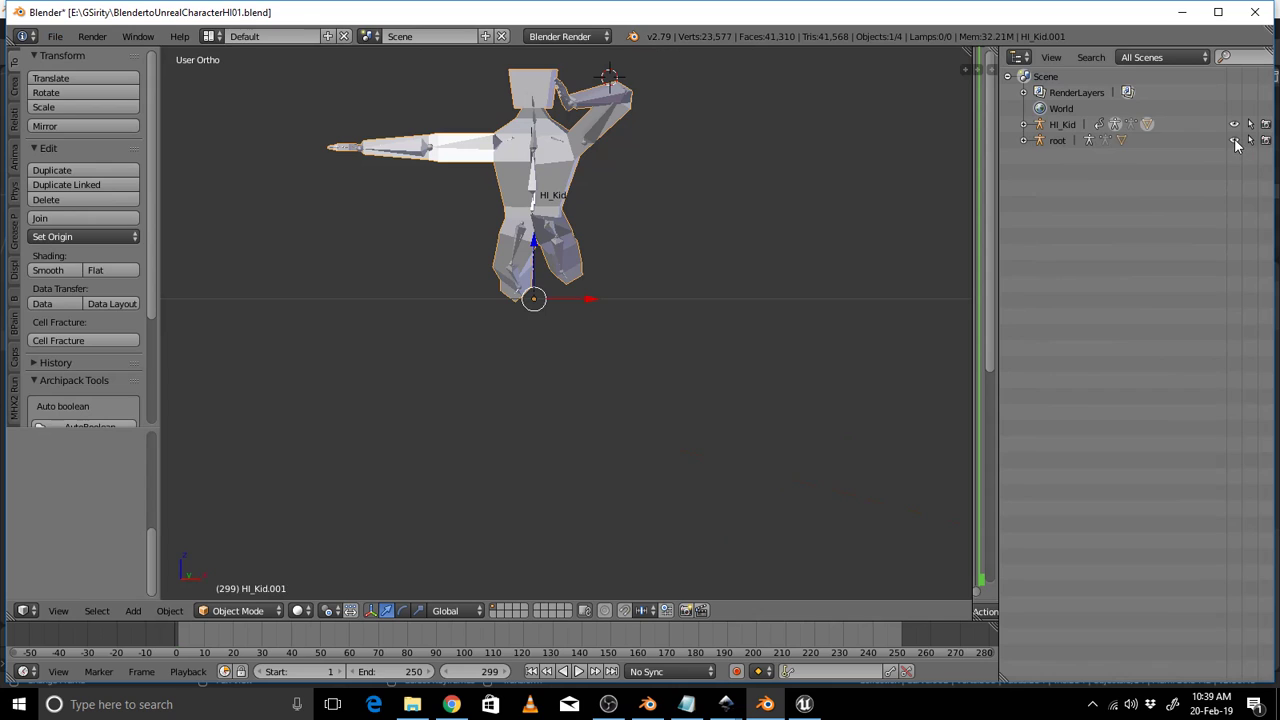
shift+click(1024, 140)
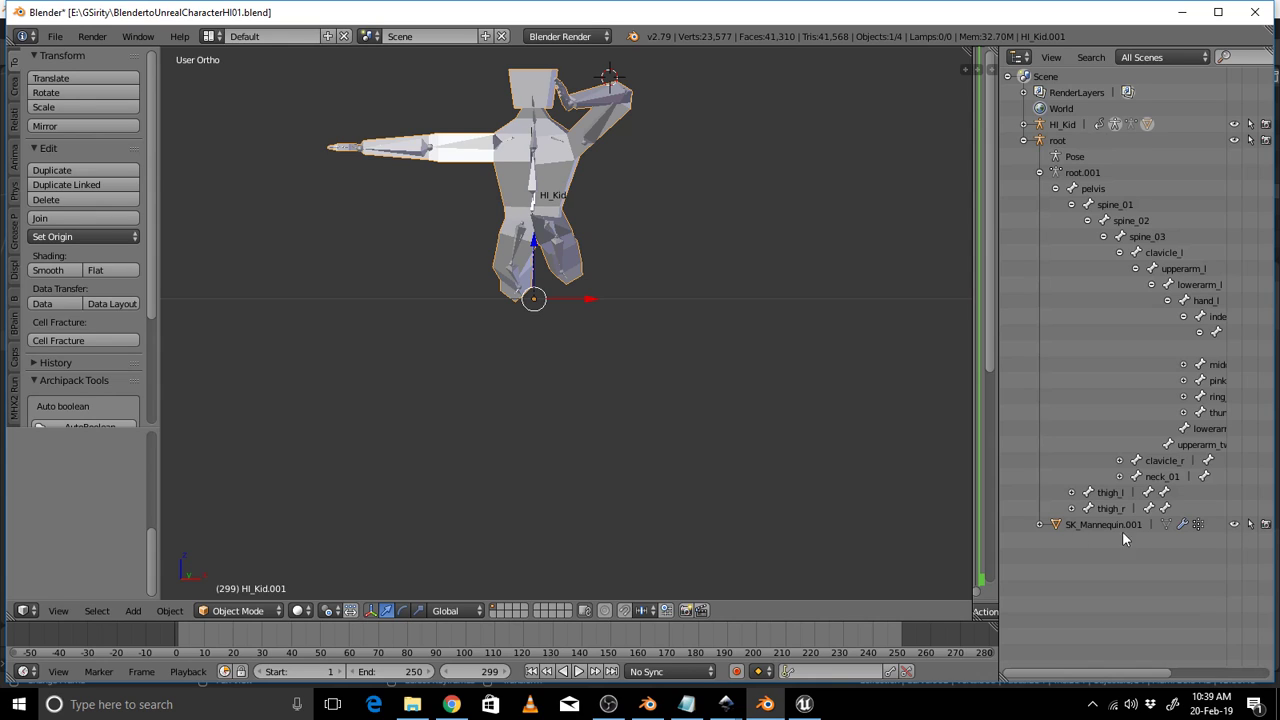
click(1039, 524)
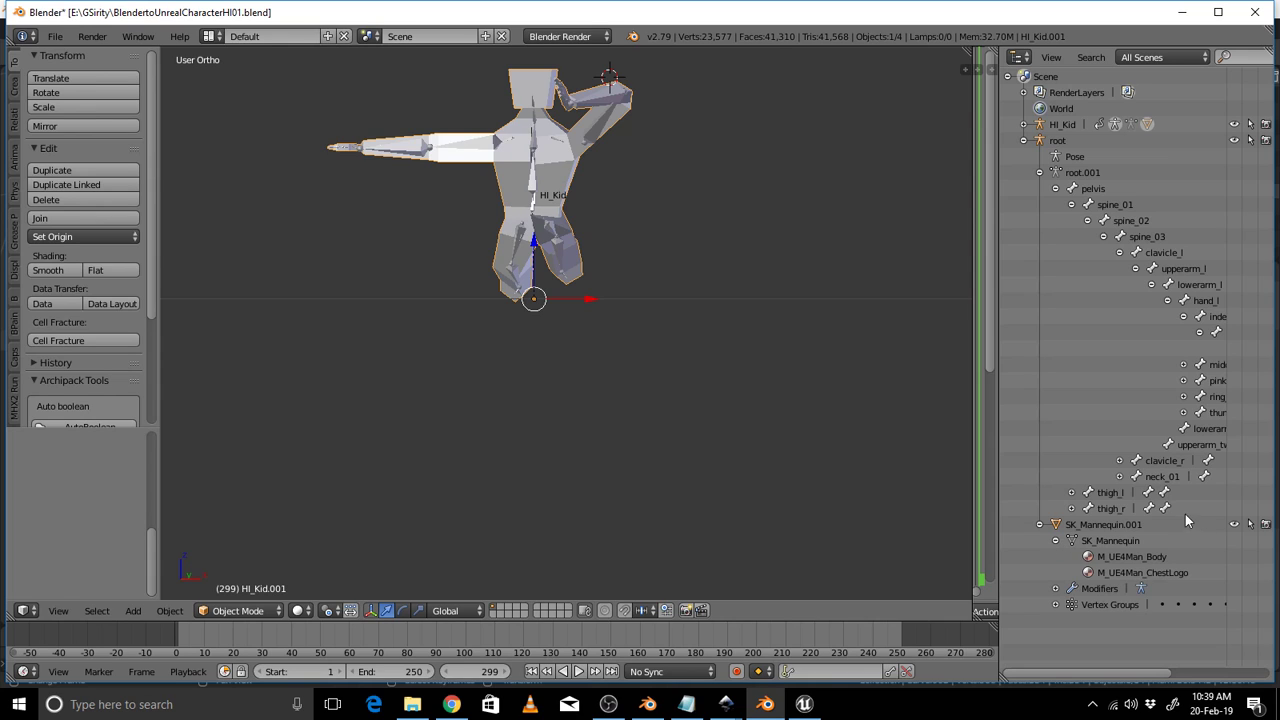
Hide the HI_Kid armature and its HI_Kid.001 mesh in the viewport.
click(1236, 126)
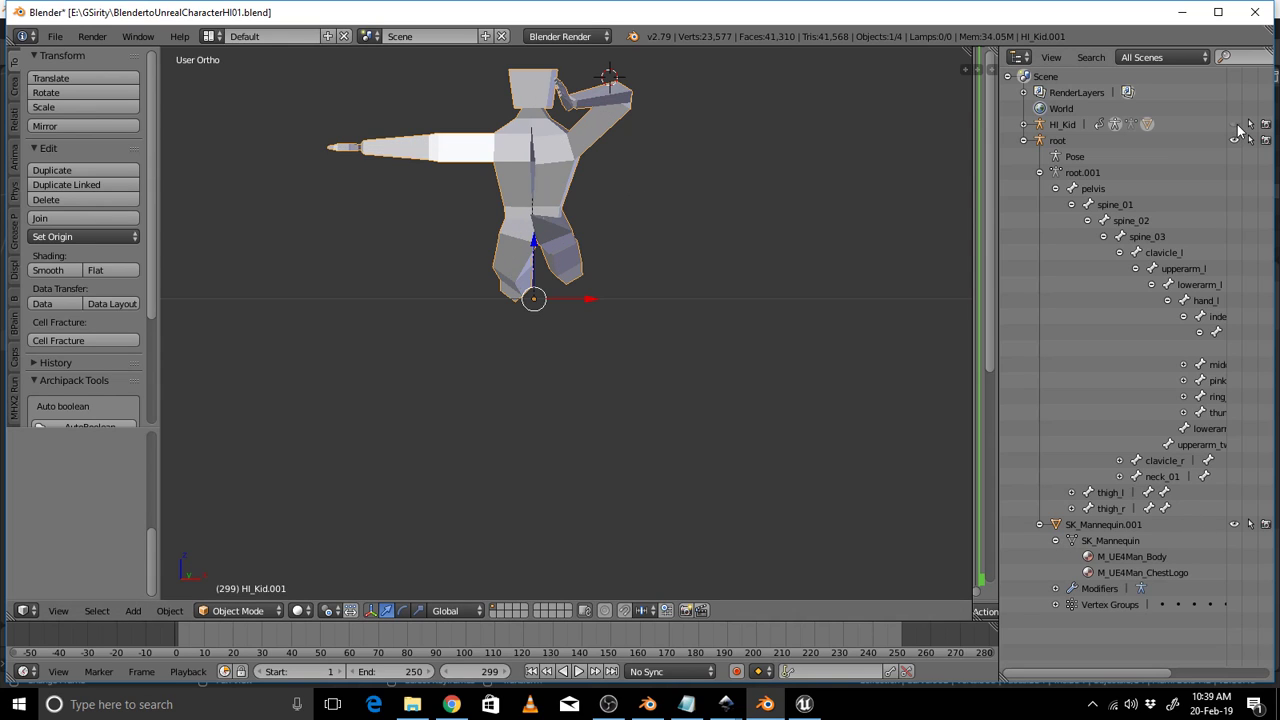
click(1023, 125)
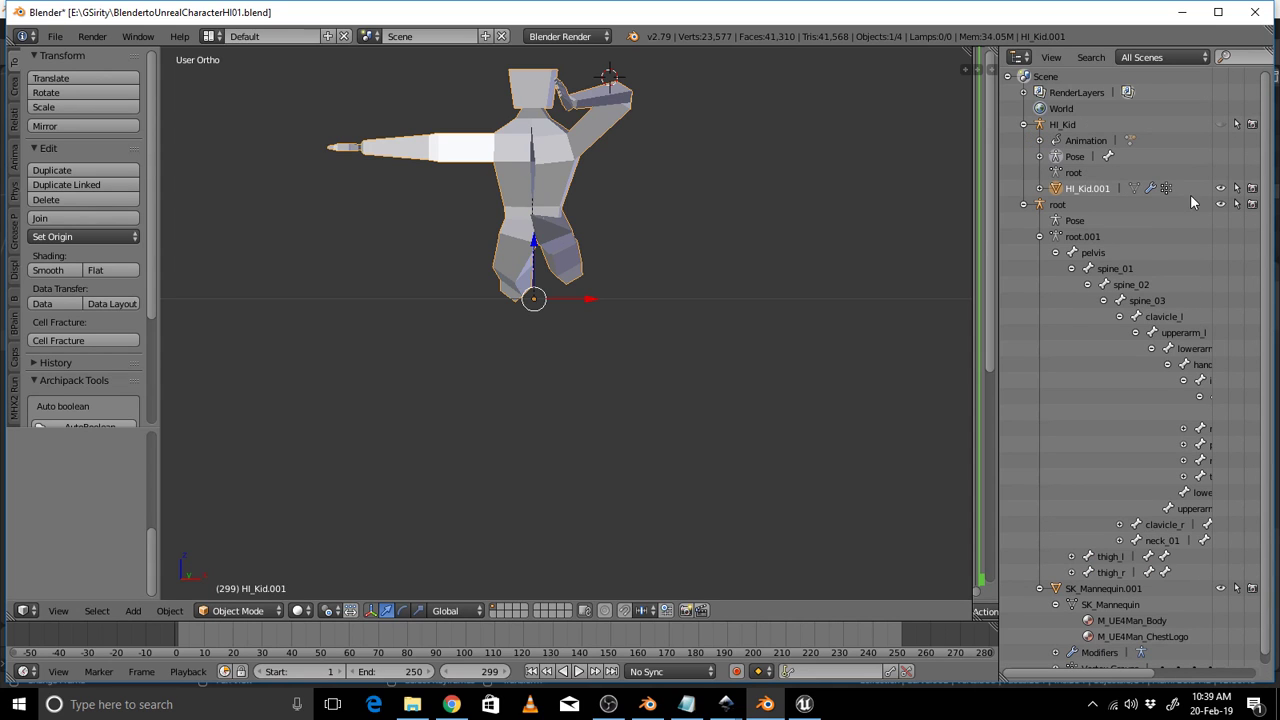
click(1220, 189)
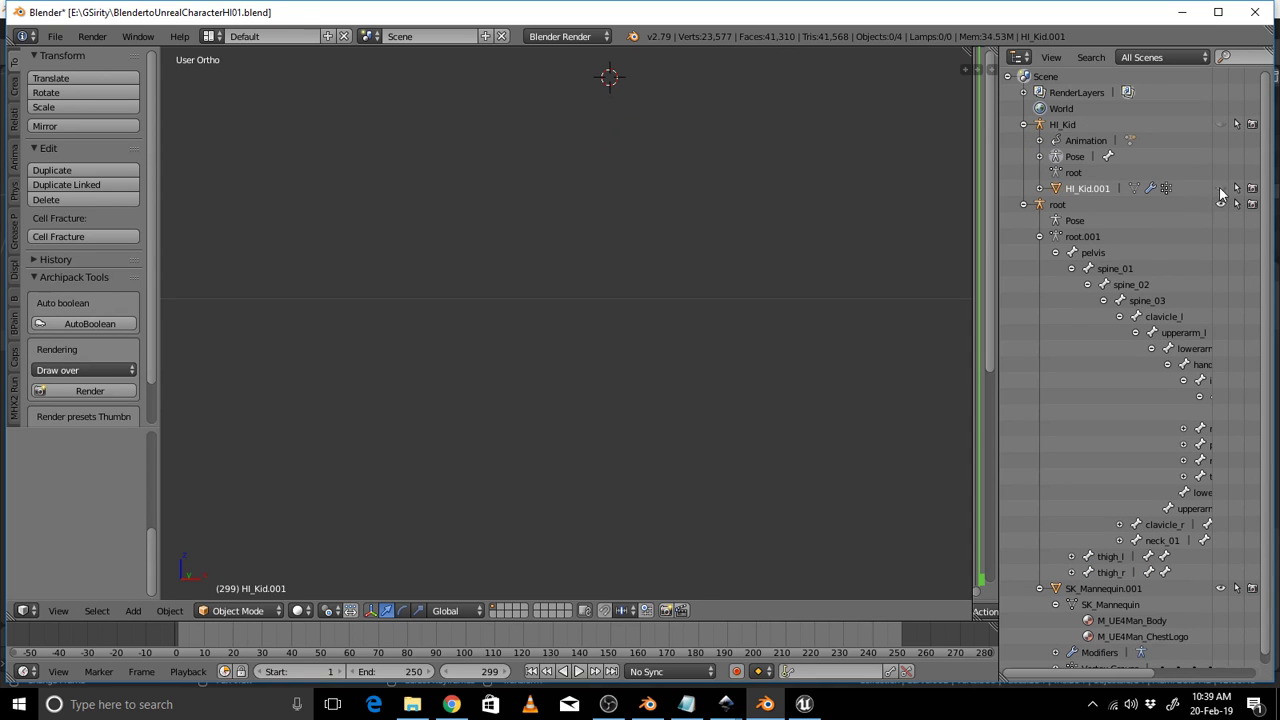
Check the vertex groups entry of SK_Mannequin.001 and collapse the root and HI_Kid hierarchies.
scroll(1222, 216, down, 1)
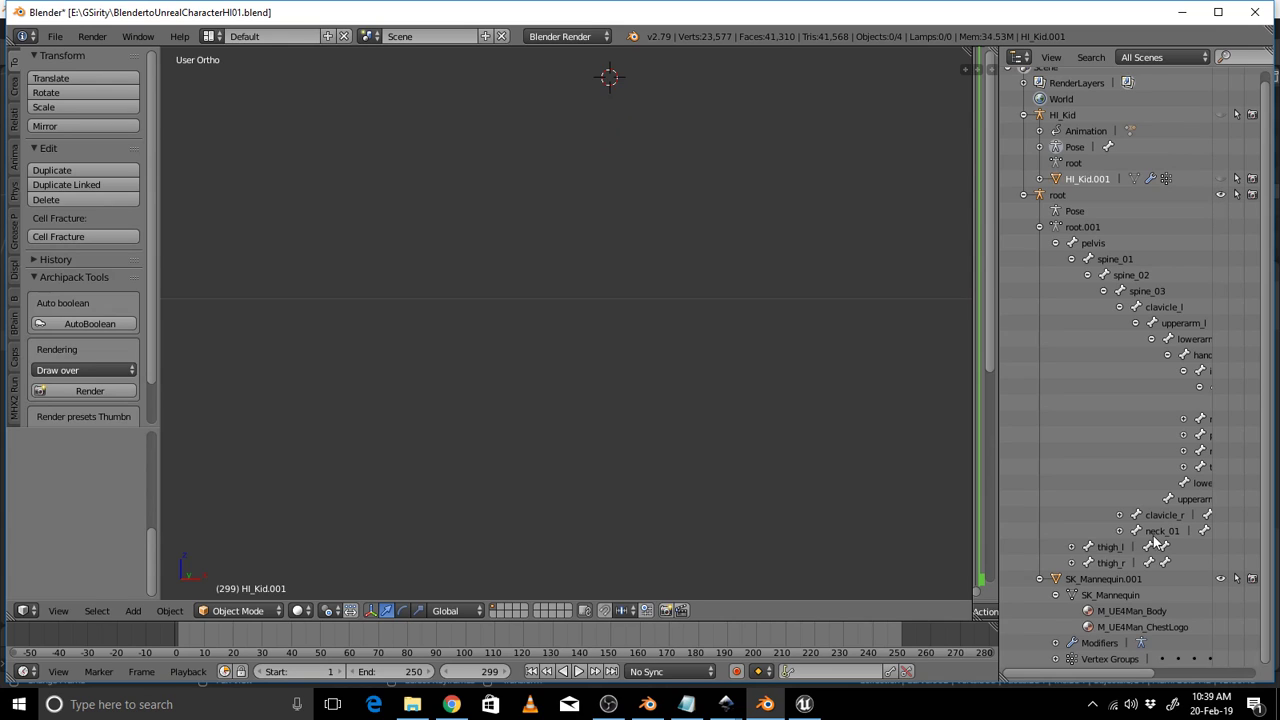
click(1056, 659)
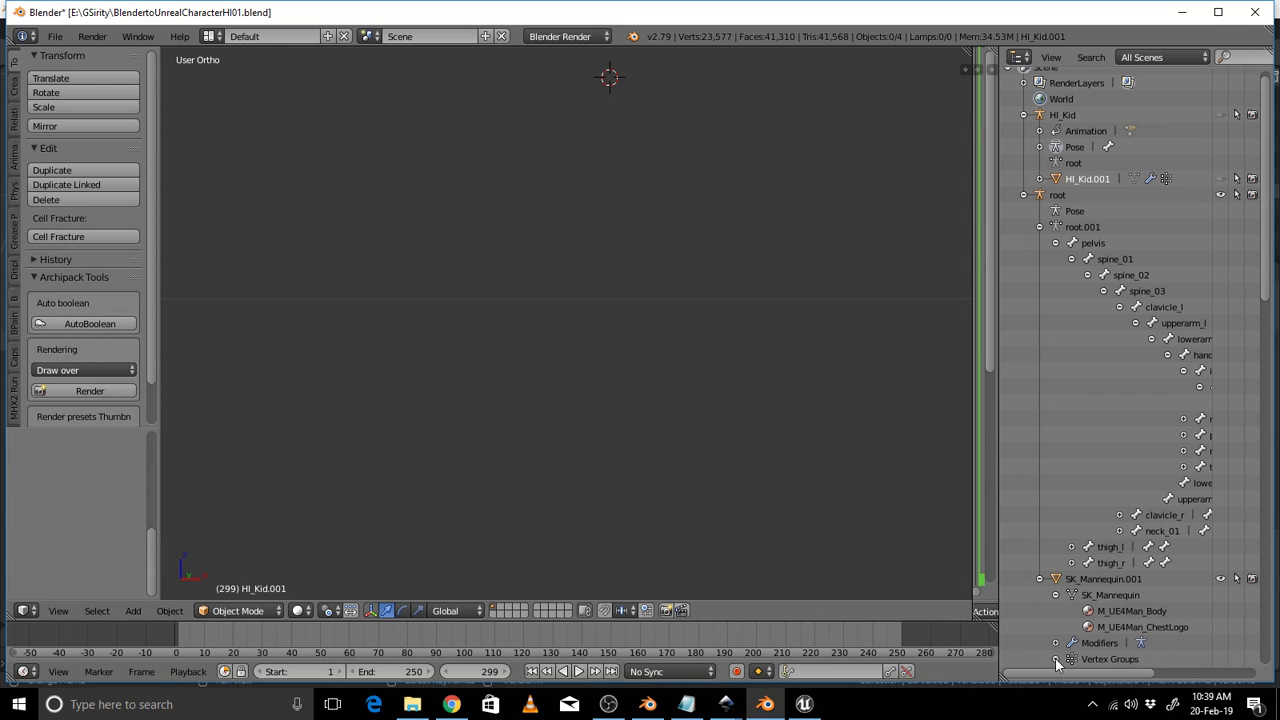
click(1056, 659)
click(1023, 195)
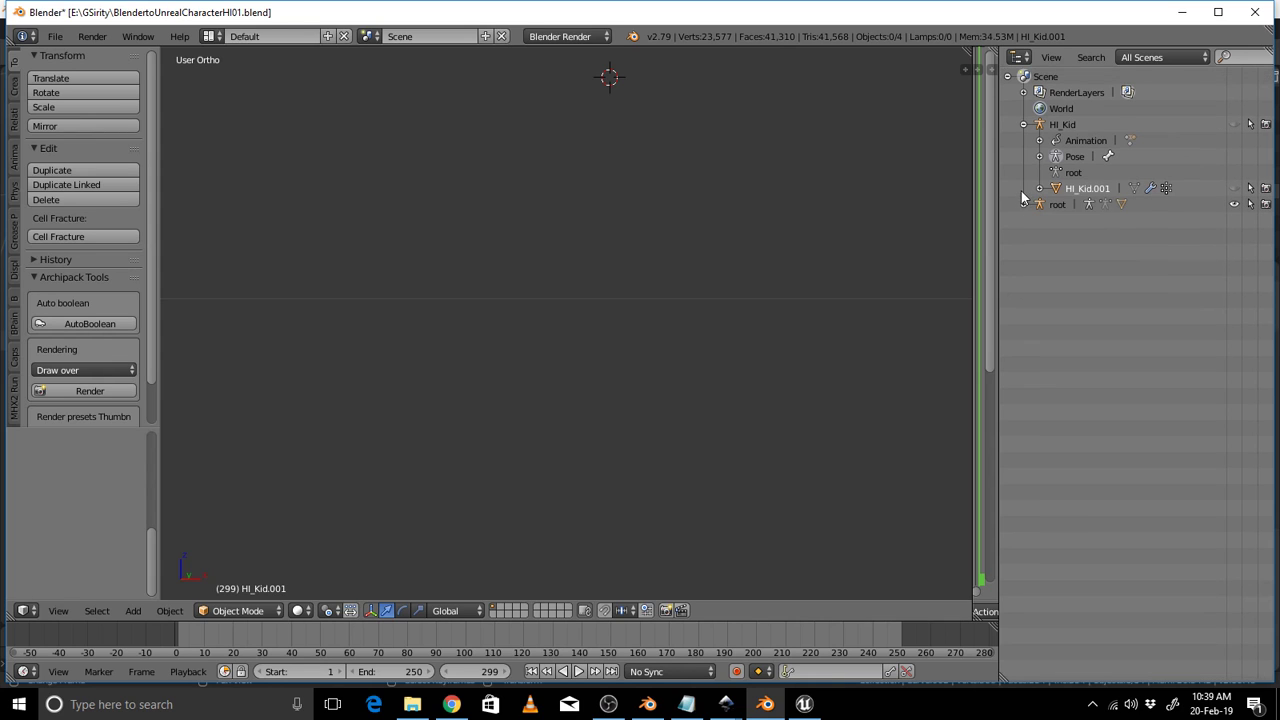
click(1023, 125)
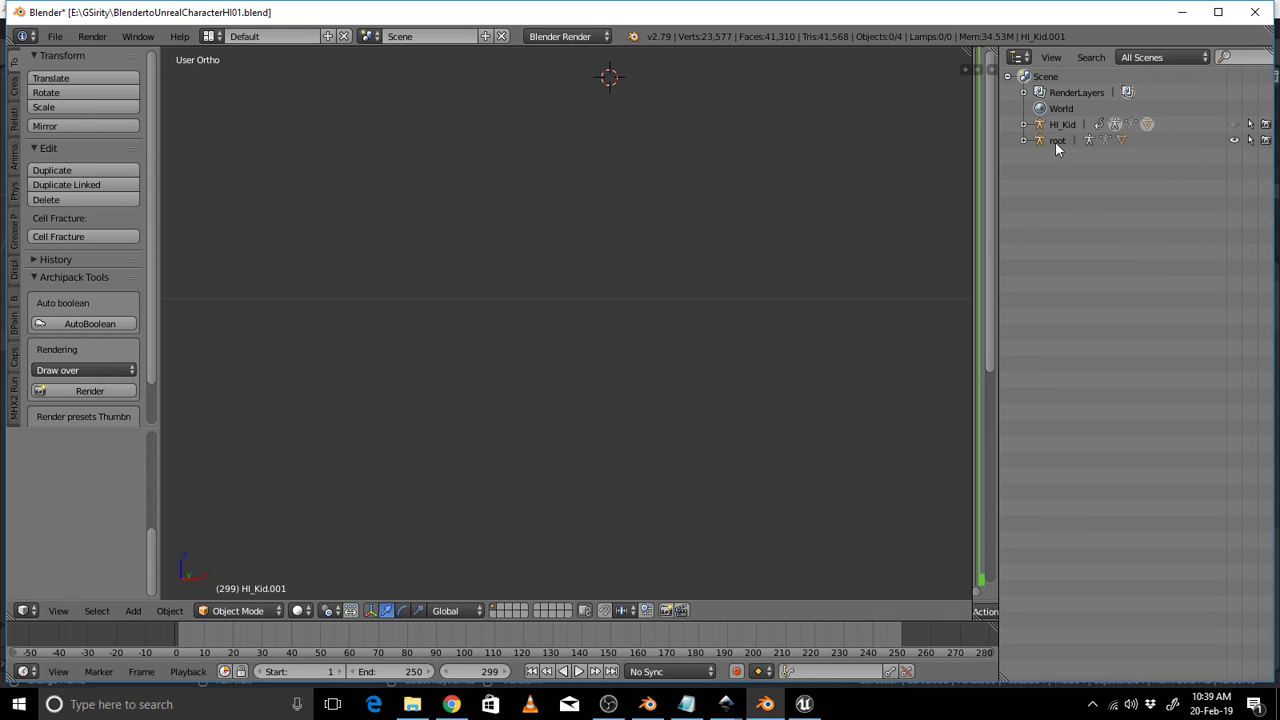
Delete the root armature and the SK_Mannequin.001 mesh from the scene.
click(1055, 143)
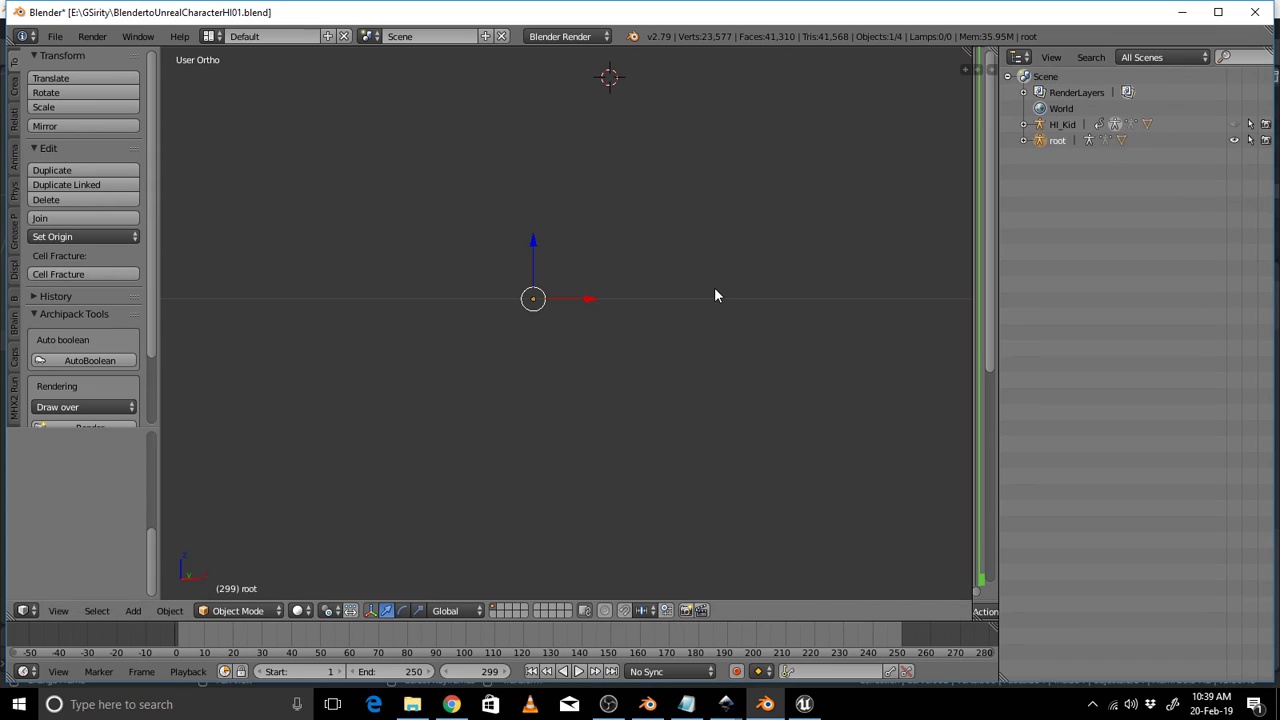
key(x)
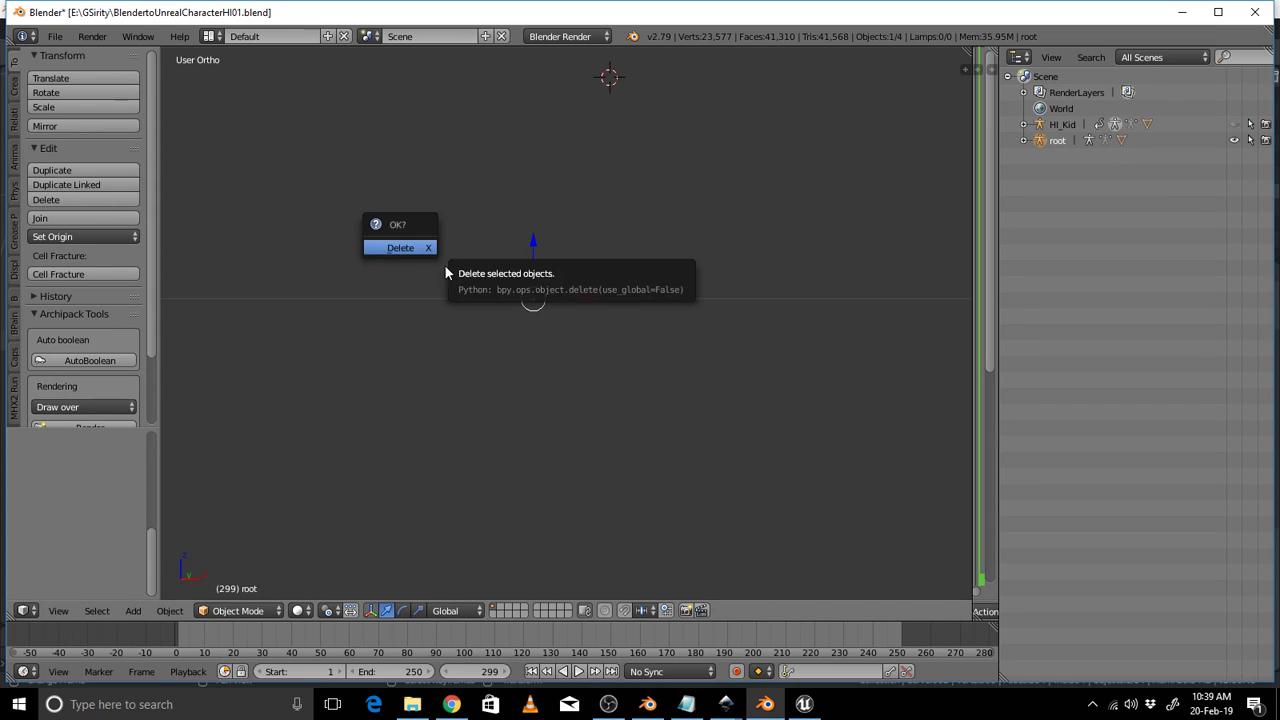
click(411, 250)
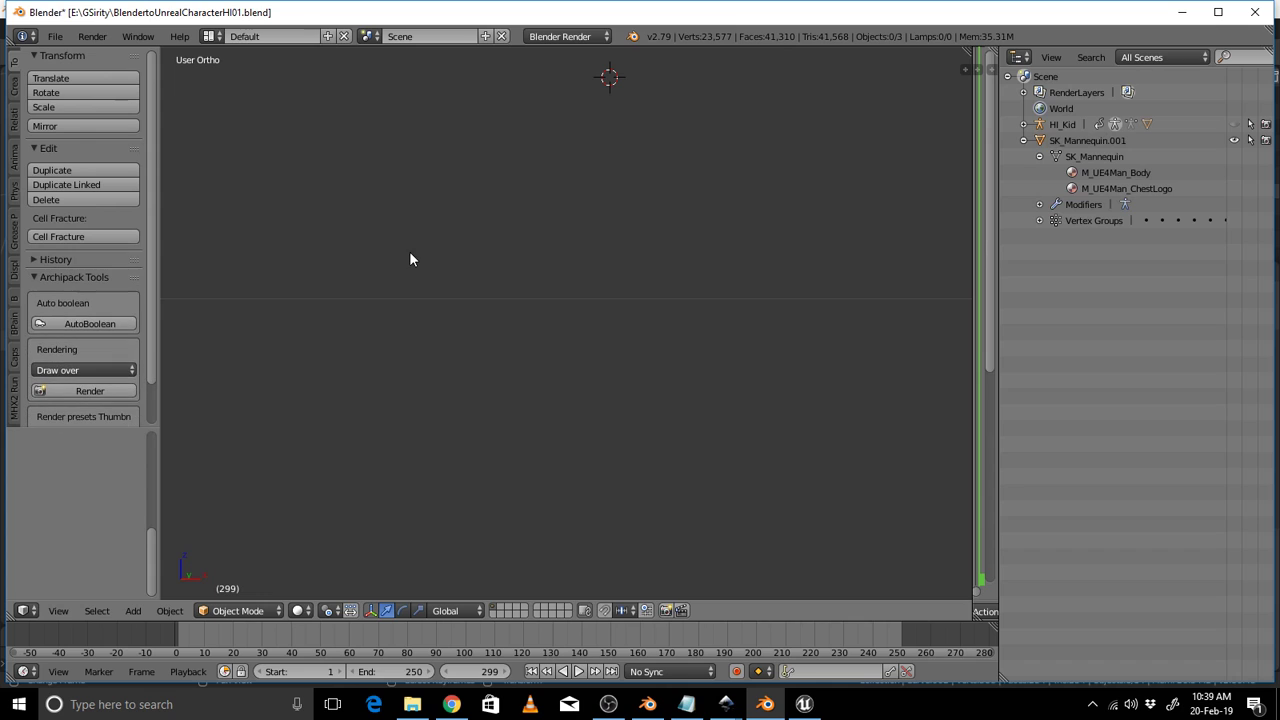
click(1084, 145)
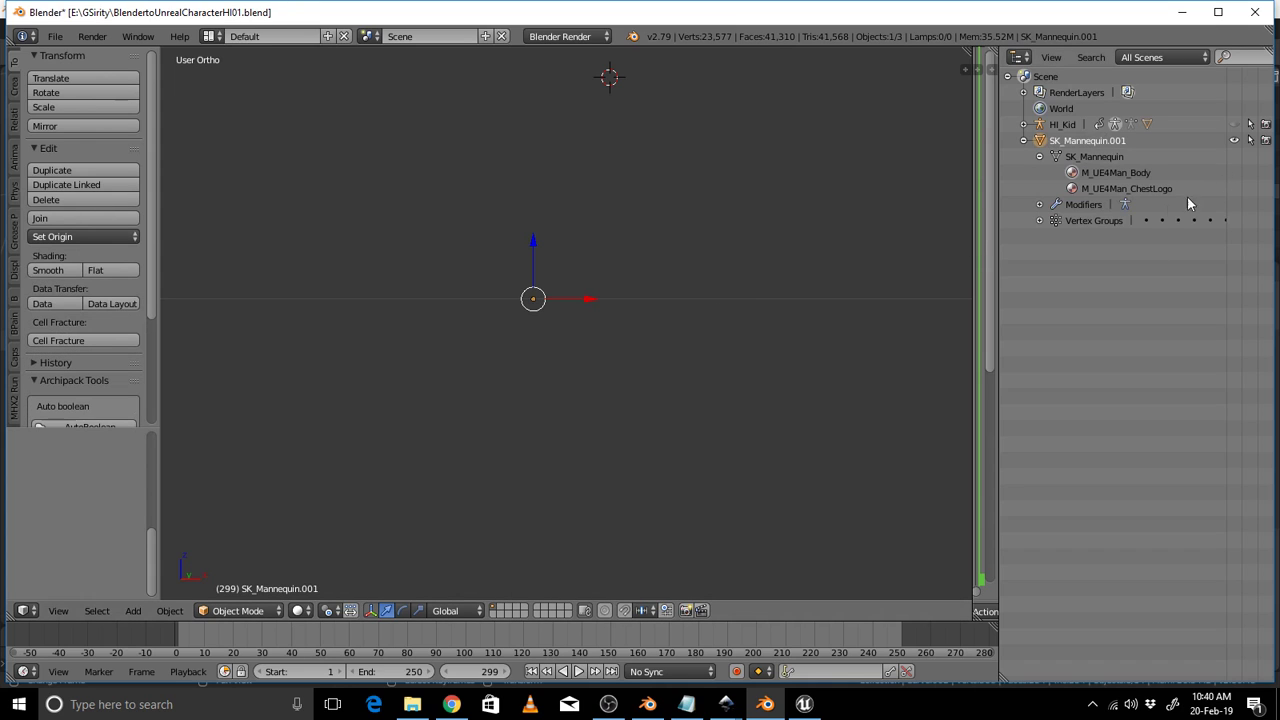
key(x)
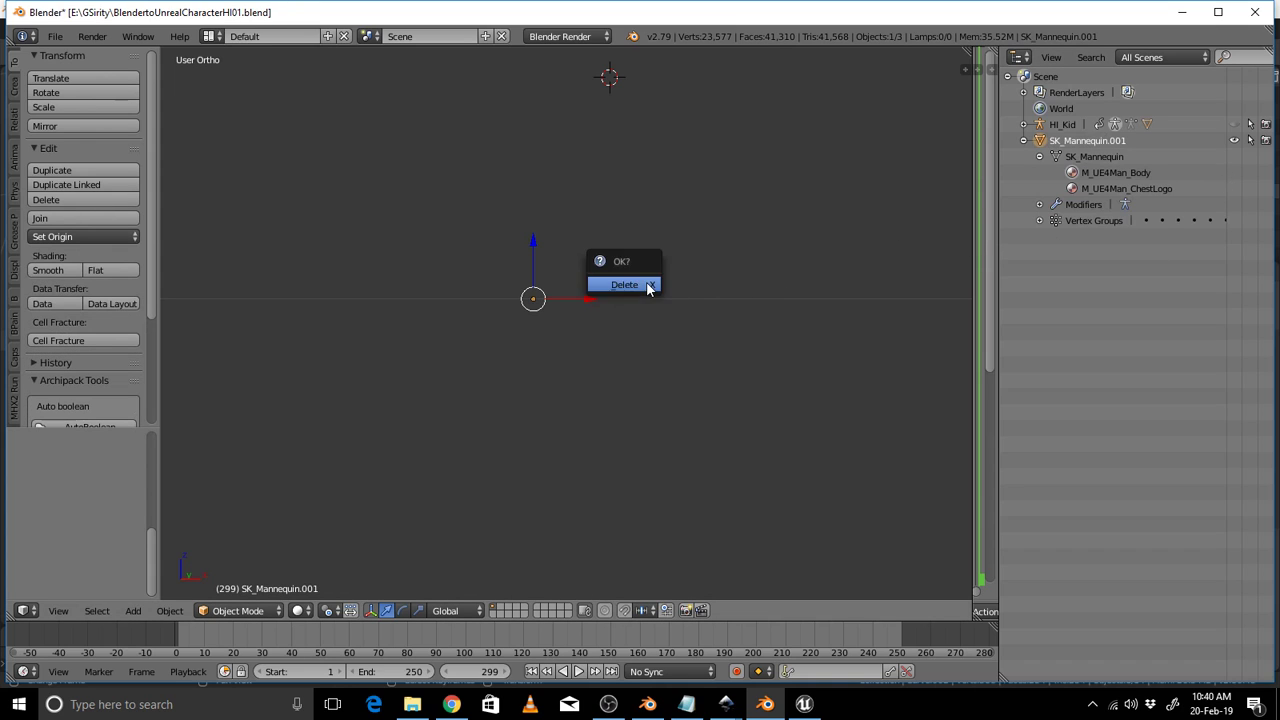
click(648, 288)
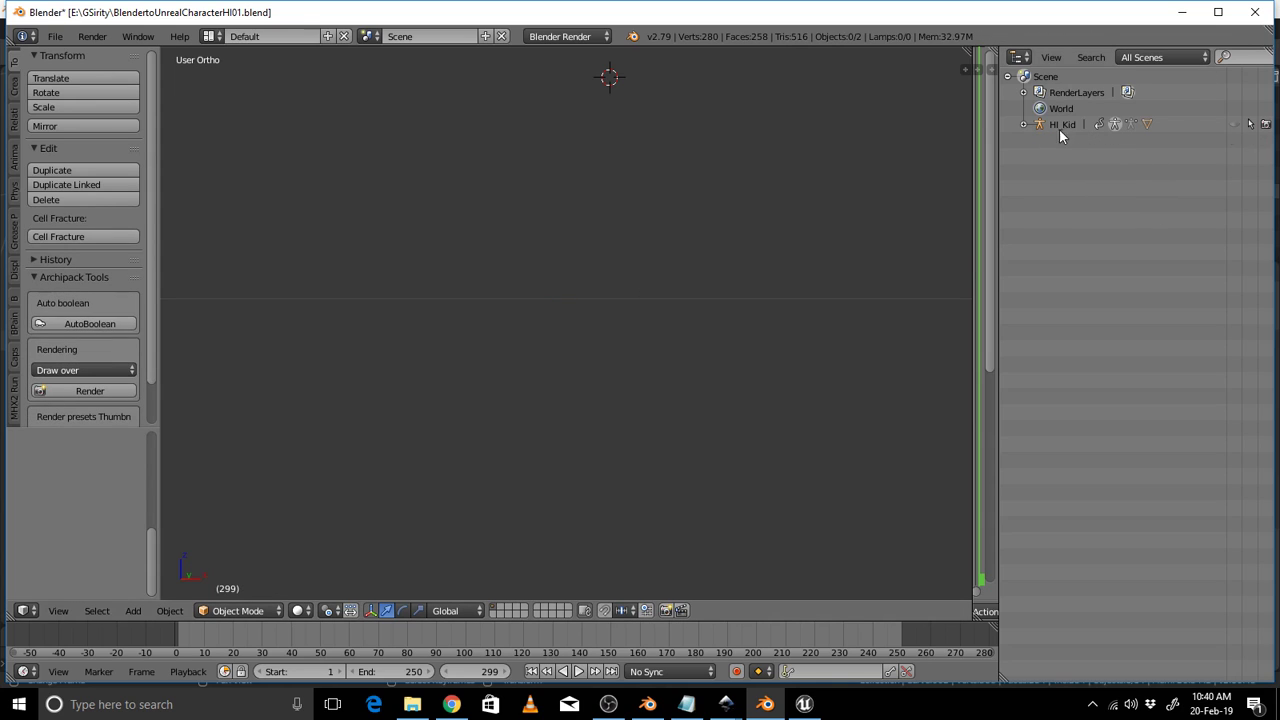
Unhide the HI_Kid armature and save the blend file over the existing one.
click(1235, 124)
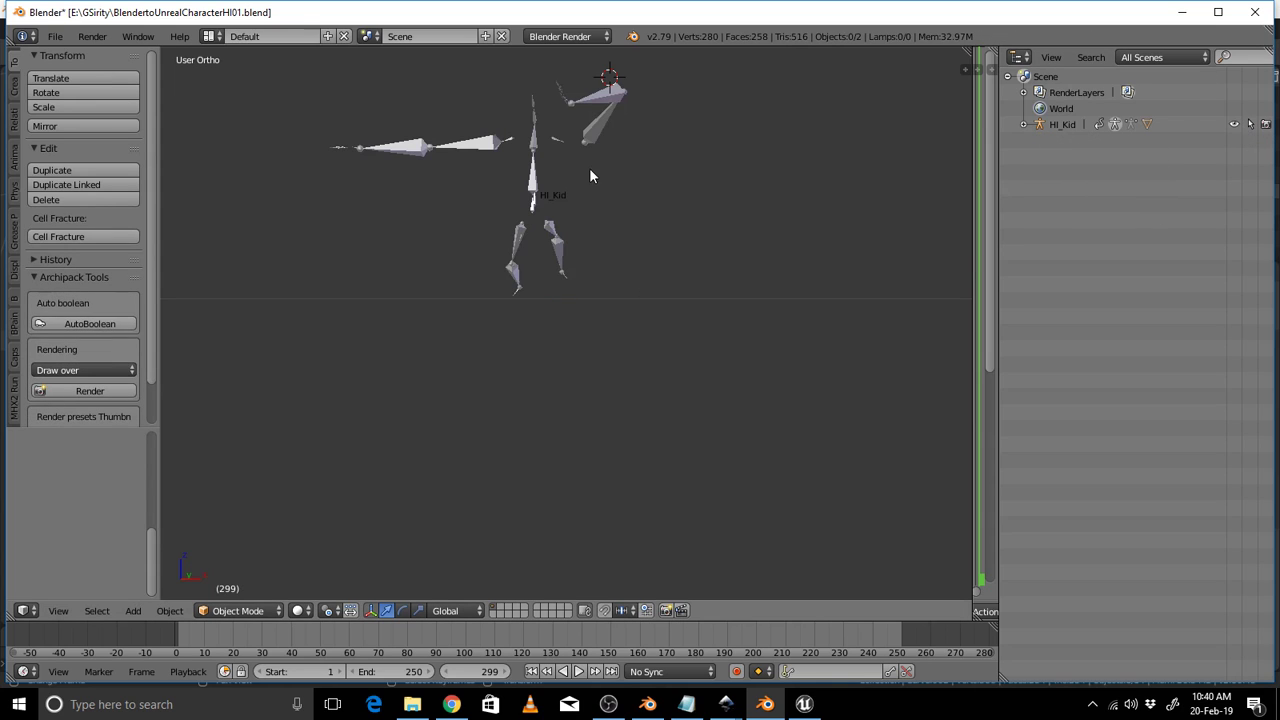
key(ctrl+s)
click(284, 174)
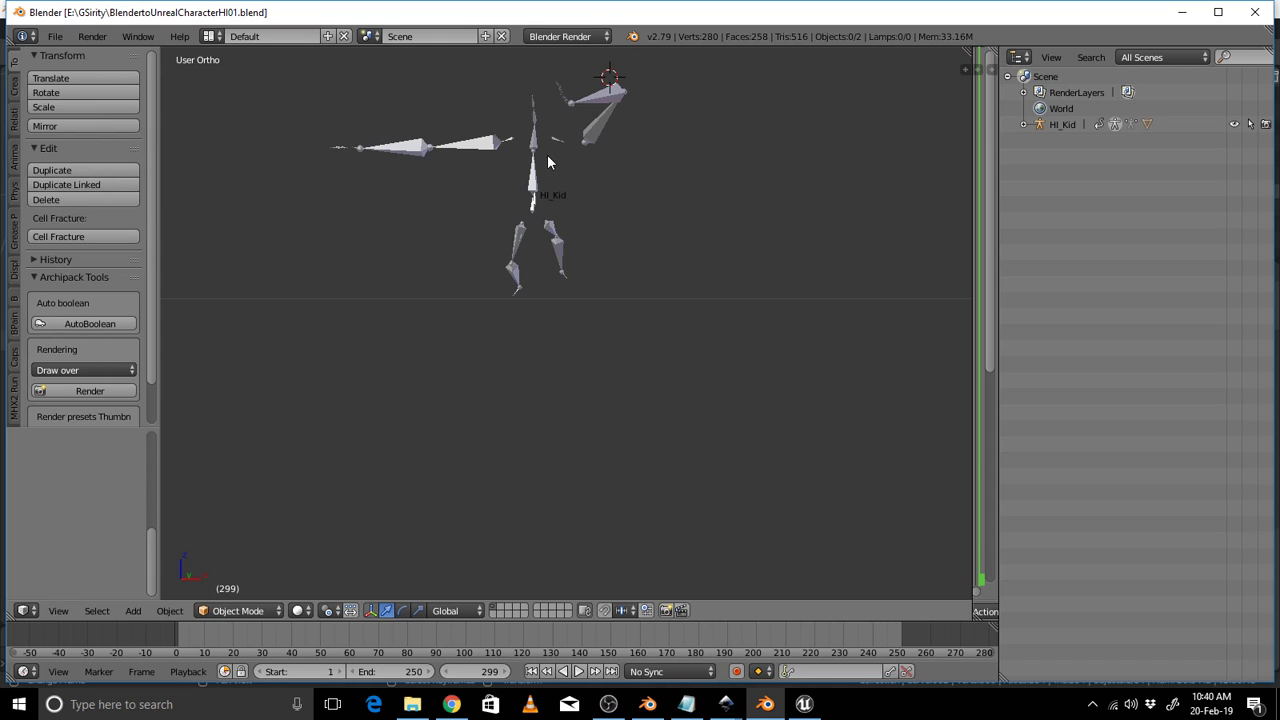
Unhide the HI_Kid.001 mesh under the HI_Kid armature.
click(1023, 124)
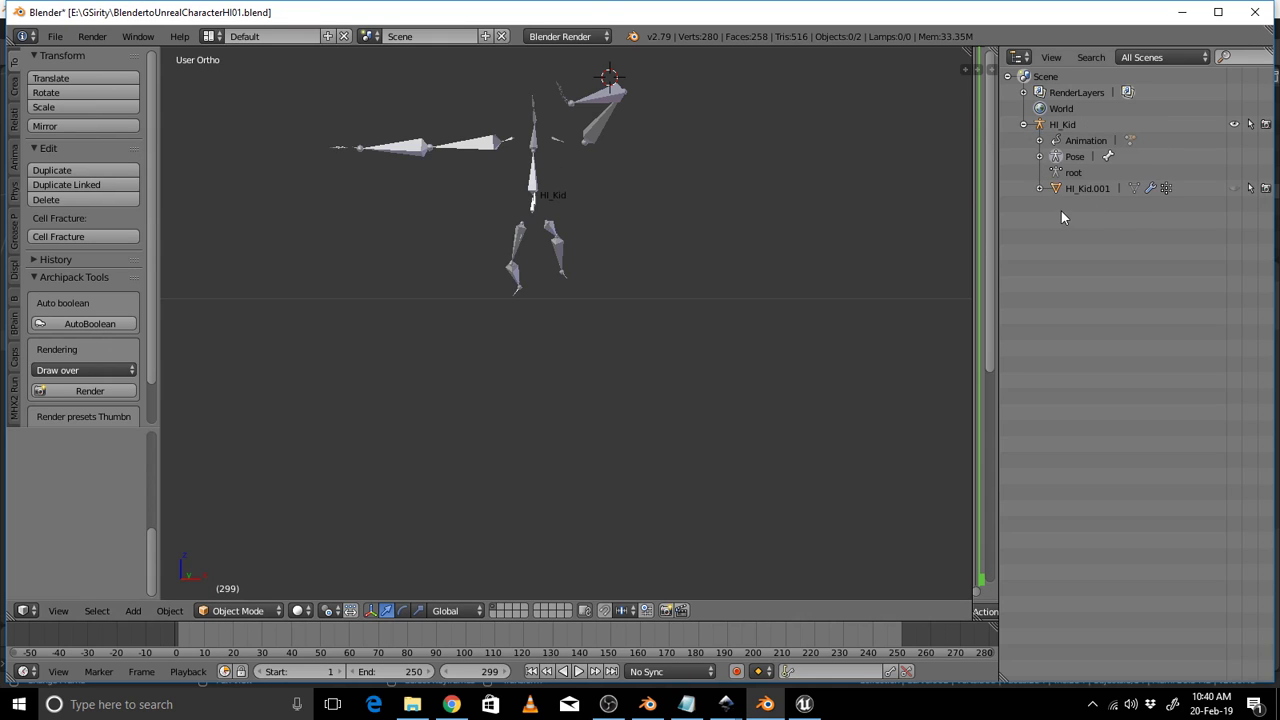
click(1234, 188)
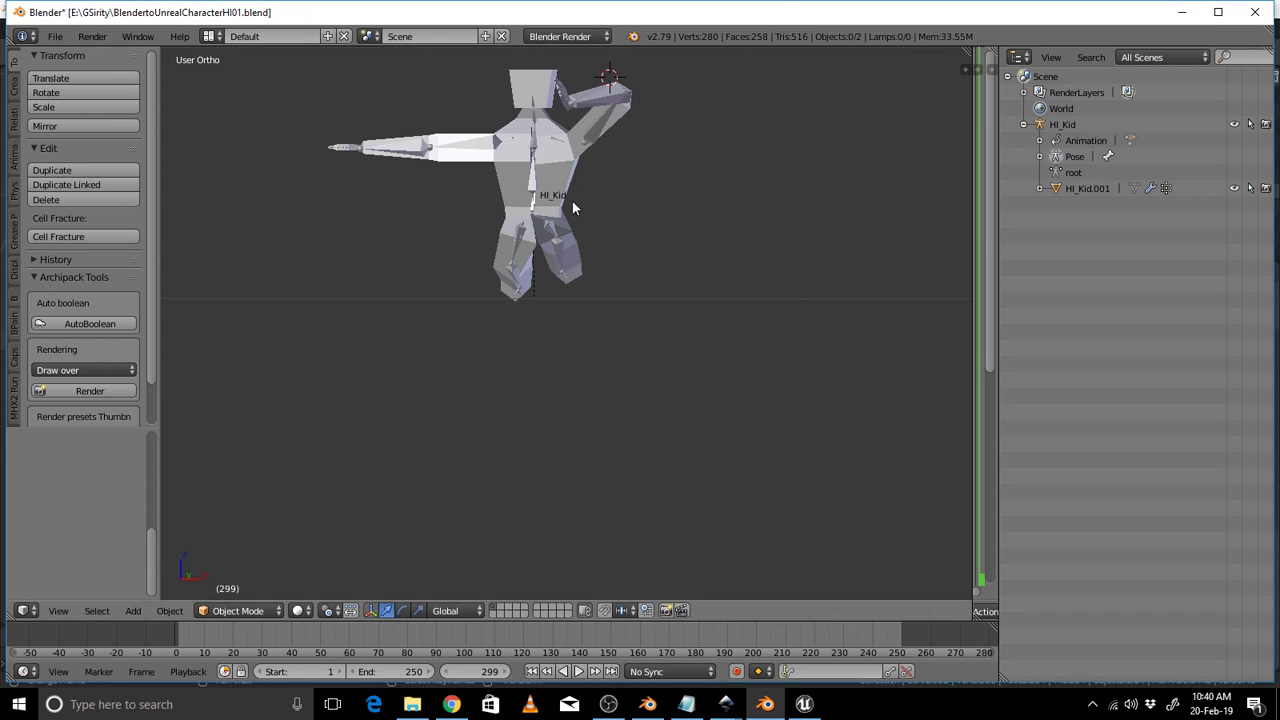
Set up an FBX export named BlendertoUnrealCharacterHI02.fbx, review its export options, and cancel without exporting.
click(55, 37)
mouse_move(88, 358)
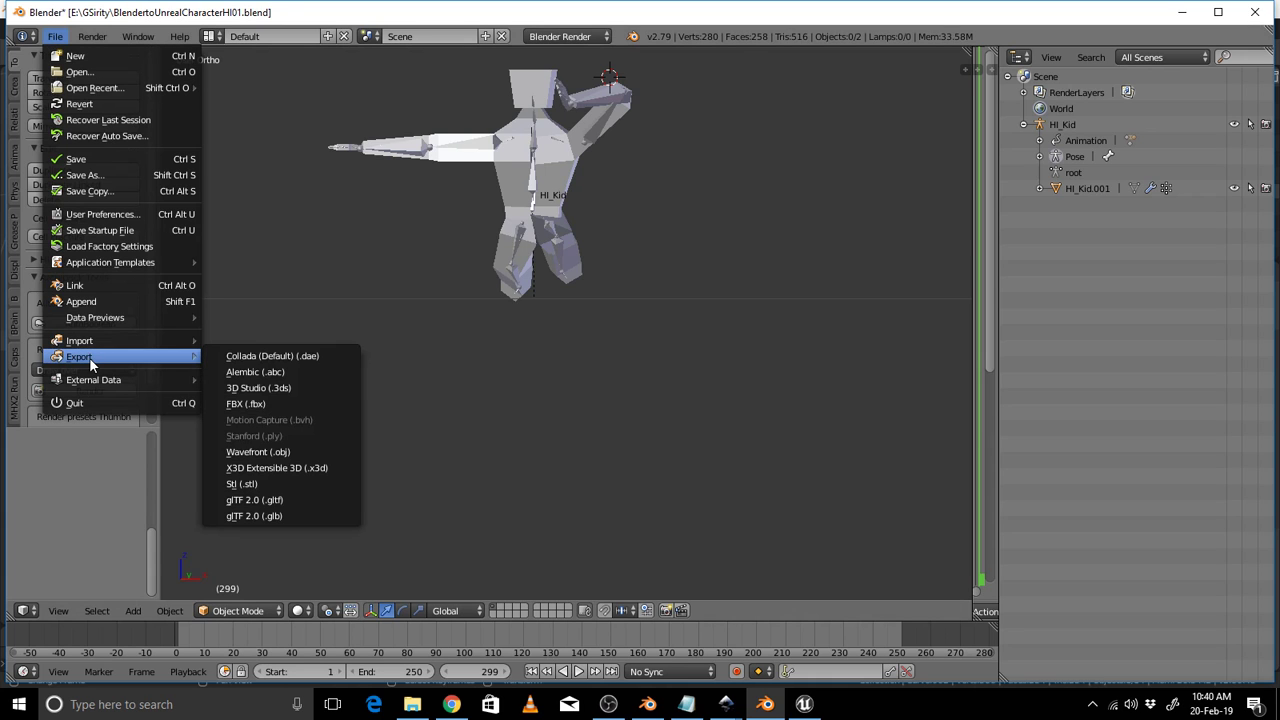
click(306, 403)
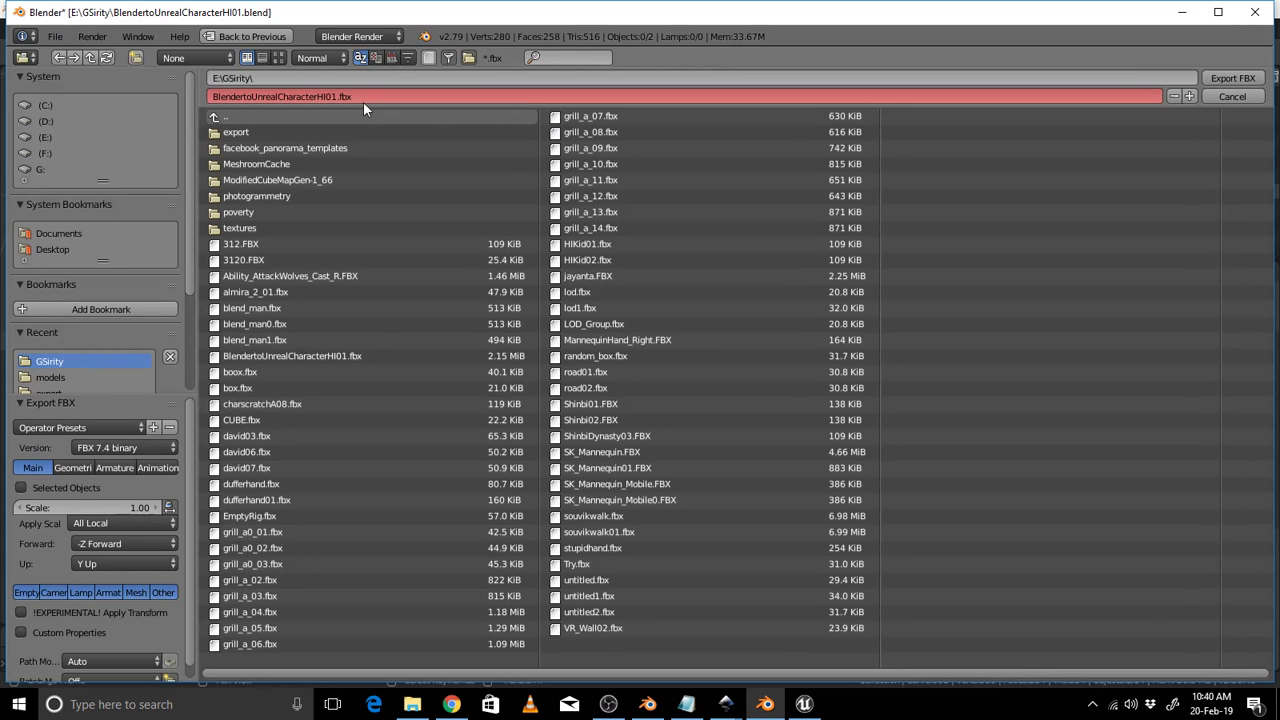
click(309, 96)
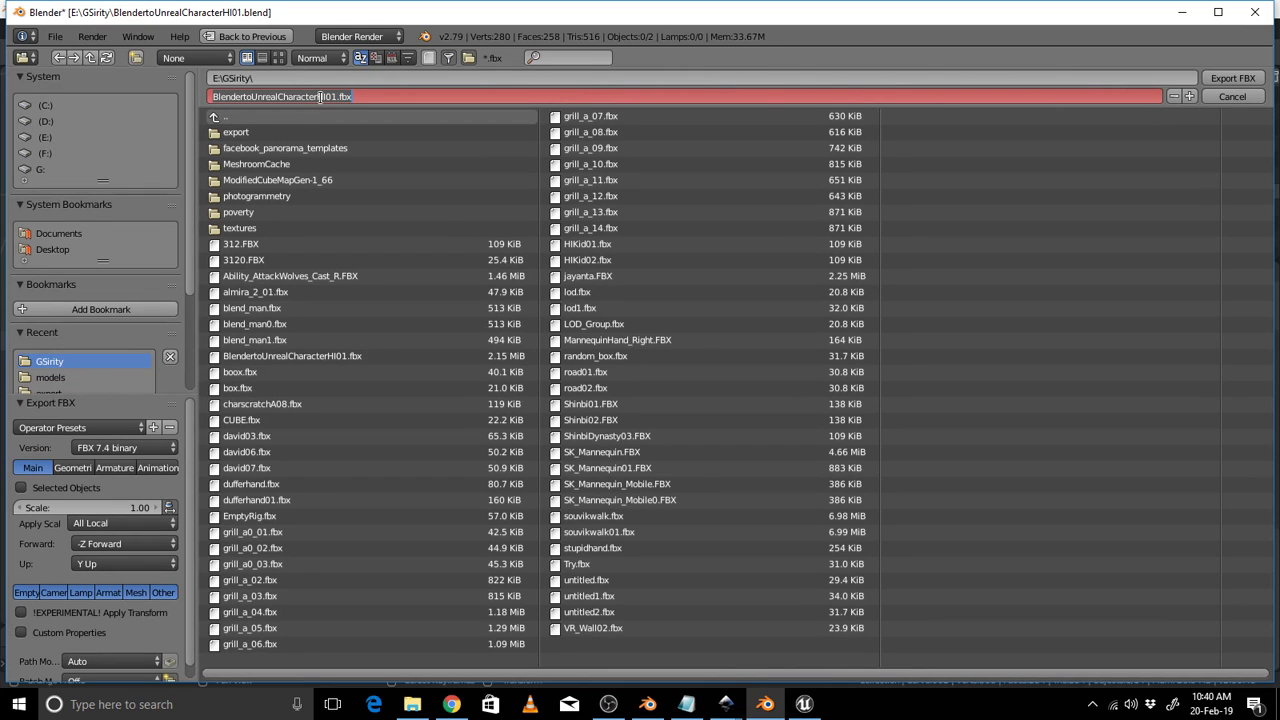
key(Return)
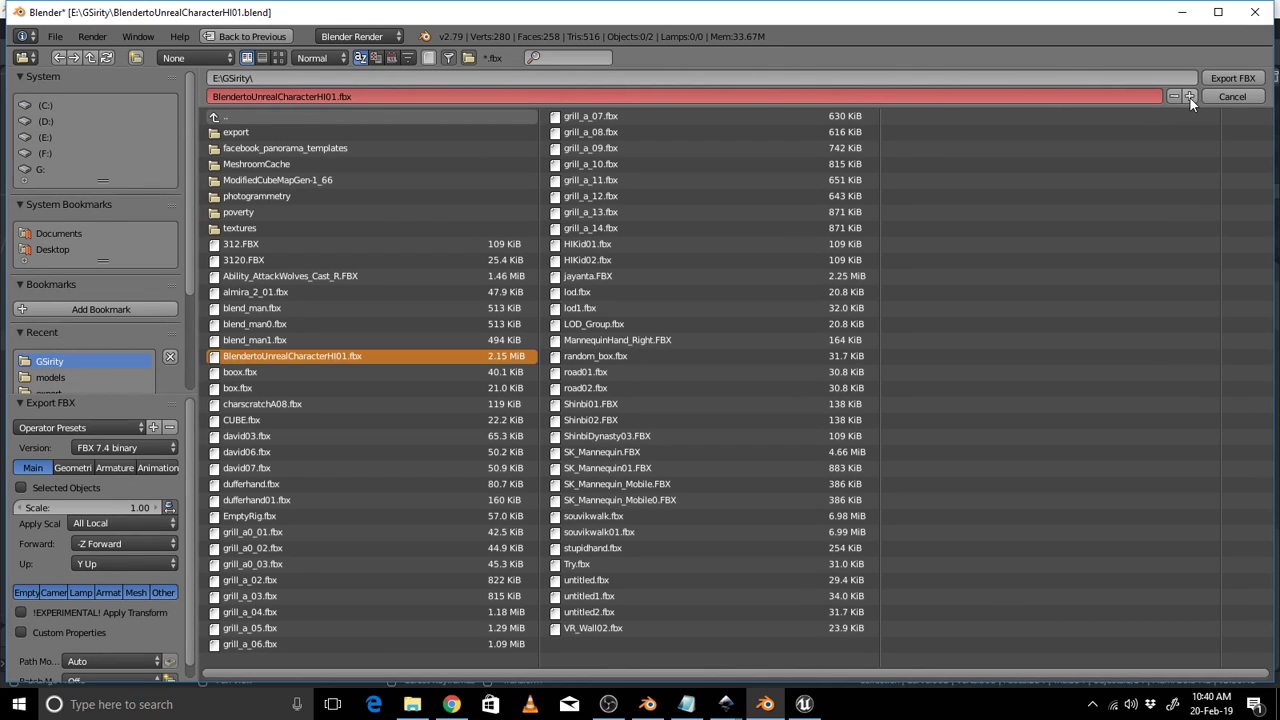
click(1190, 96)
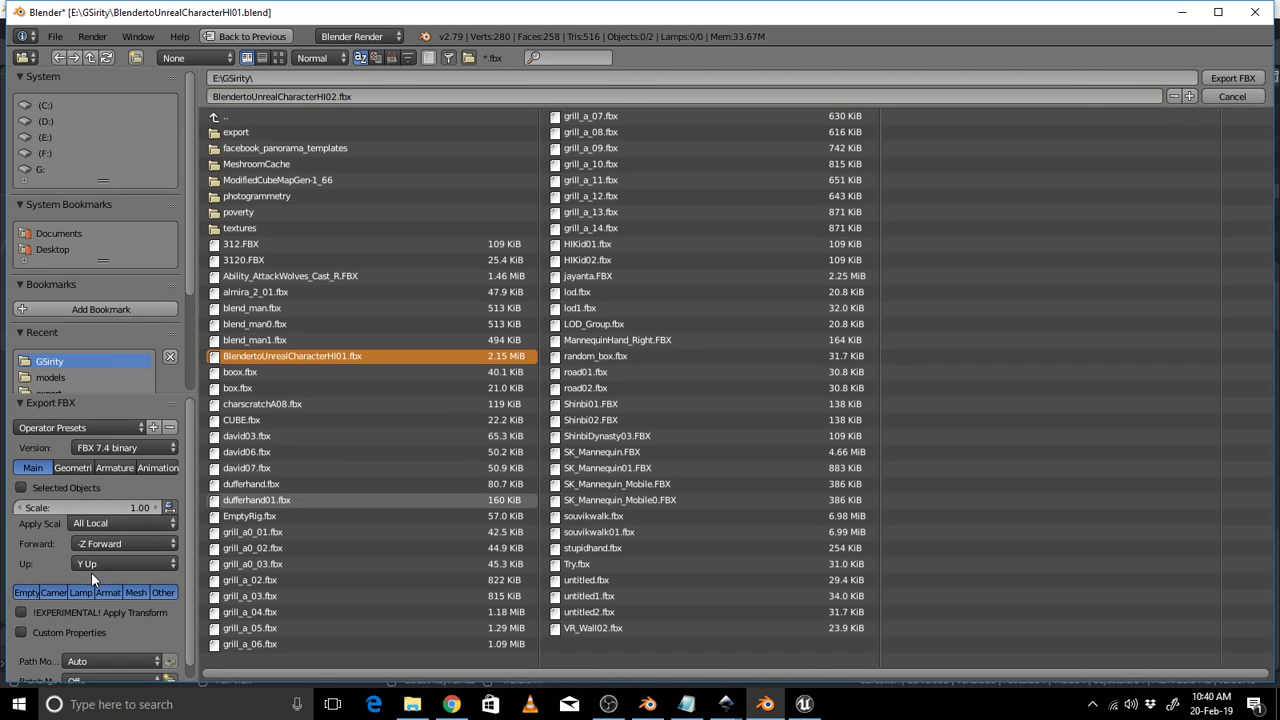
scroll(96, 531, down, 1)
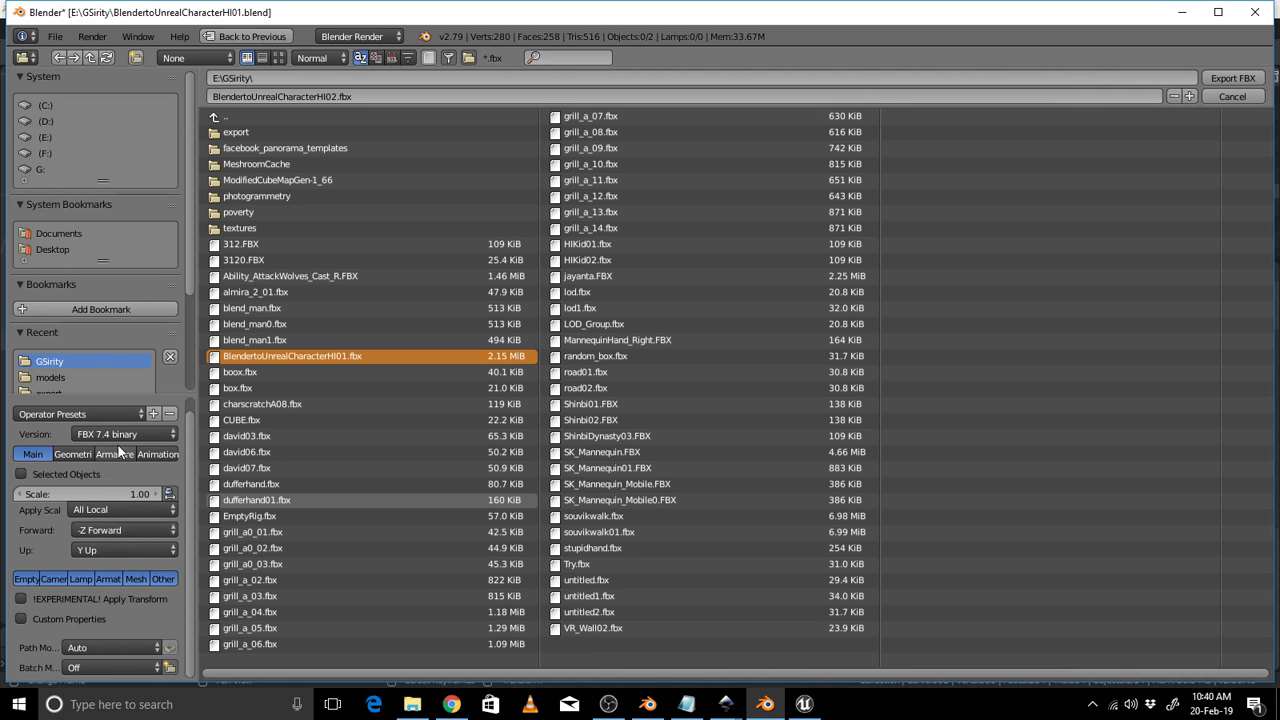
click(1222, 97)
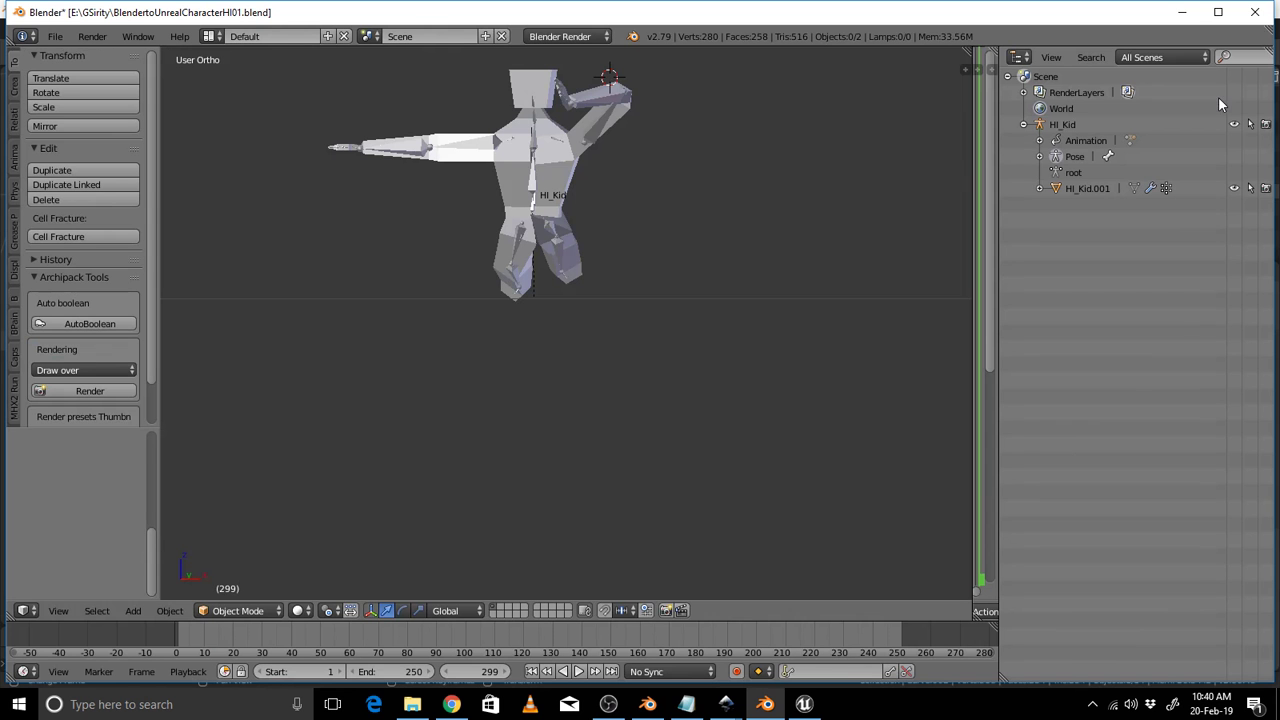
Expand and select the HI_Kid.001 mesh and show its transform properties beside the 3D viewport.
click(1040, 188)
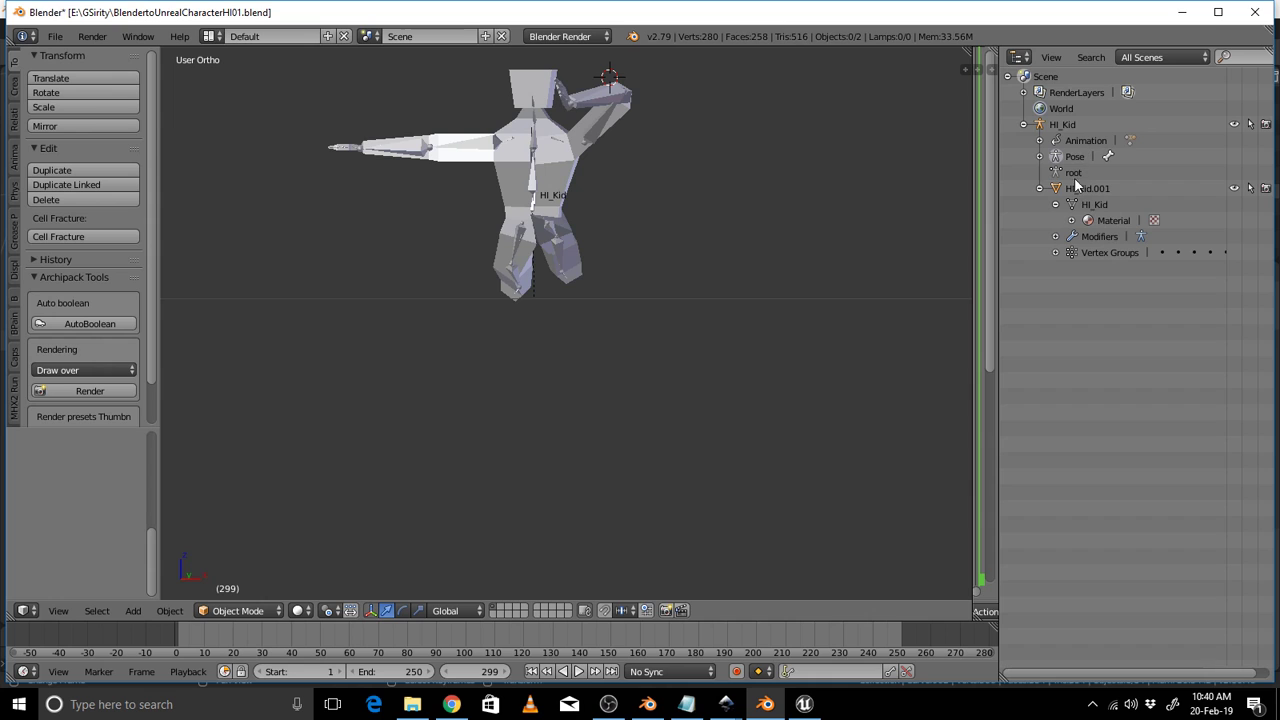
click(1086, 189)
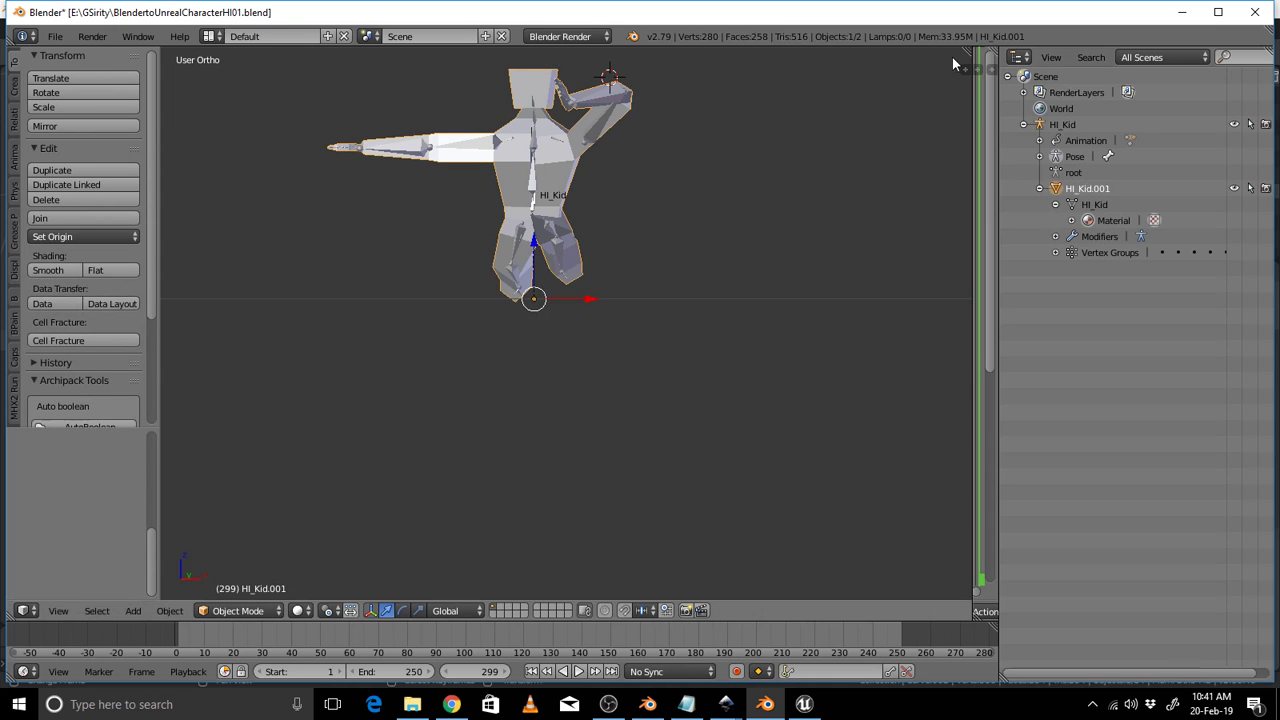
drag(966, 68, 698, 65)
drag(852, 74, 866, 82)
drag(972, 107, 657, 123)
drag(650, 49, 910, 122)
key(n)
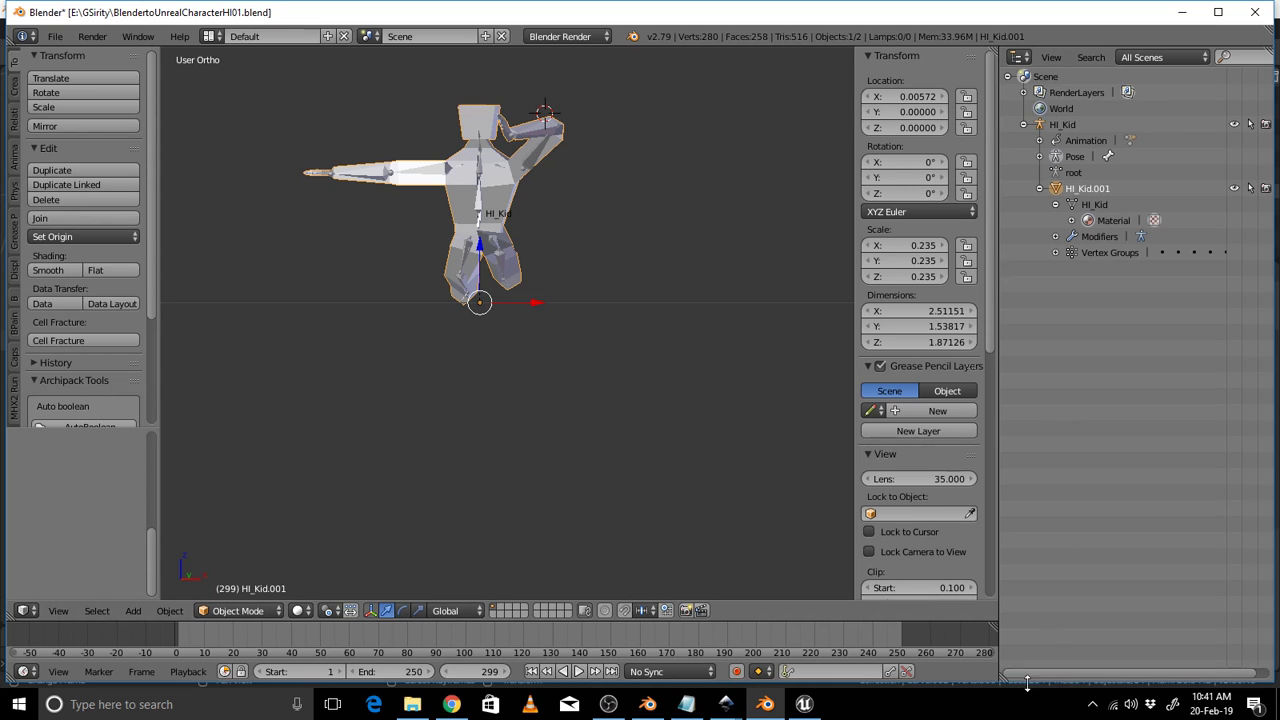
Split the Outliner area in two and turn the lower part into a Properties editor.
drag(1026, 684, 1004, 322)
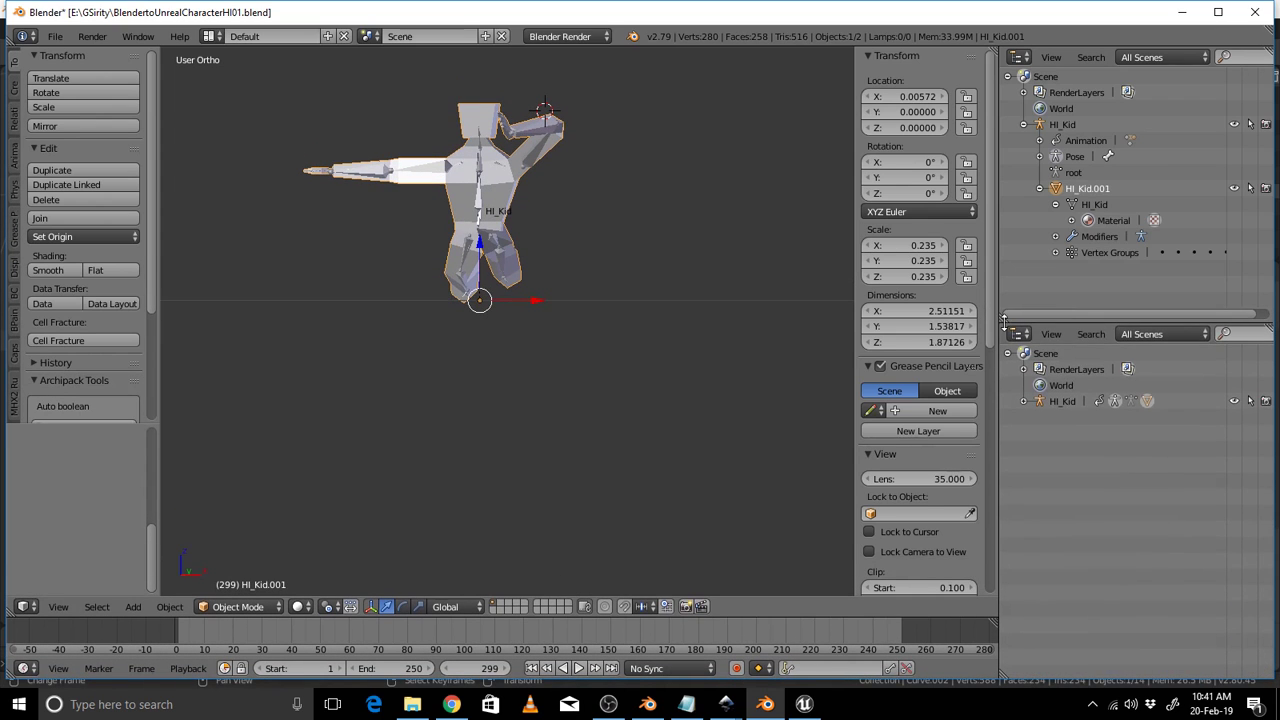
click(1019, 335)
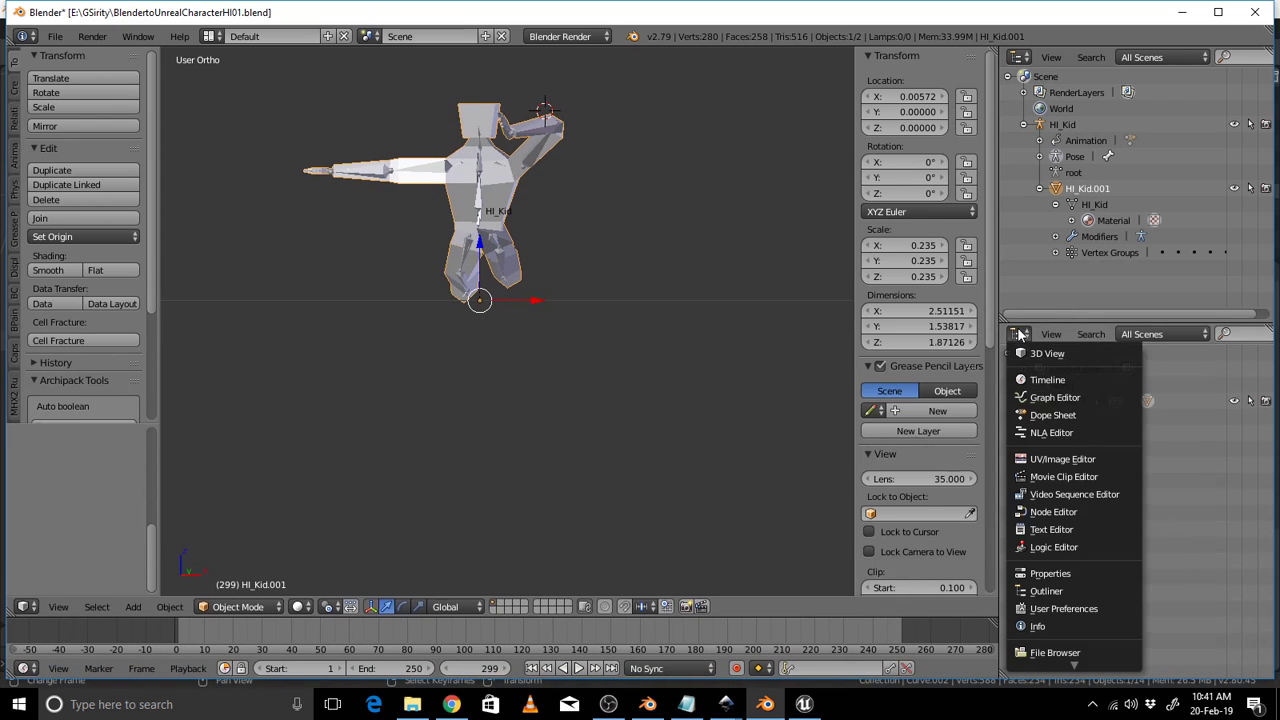
click(1052, 576)
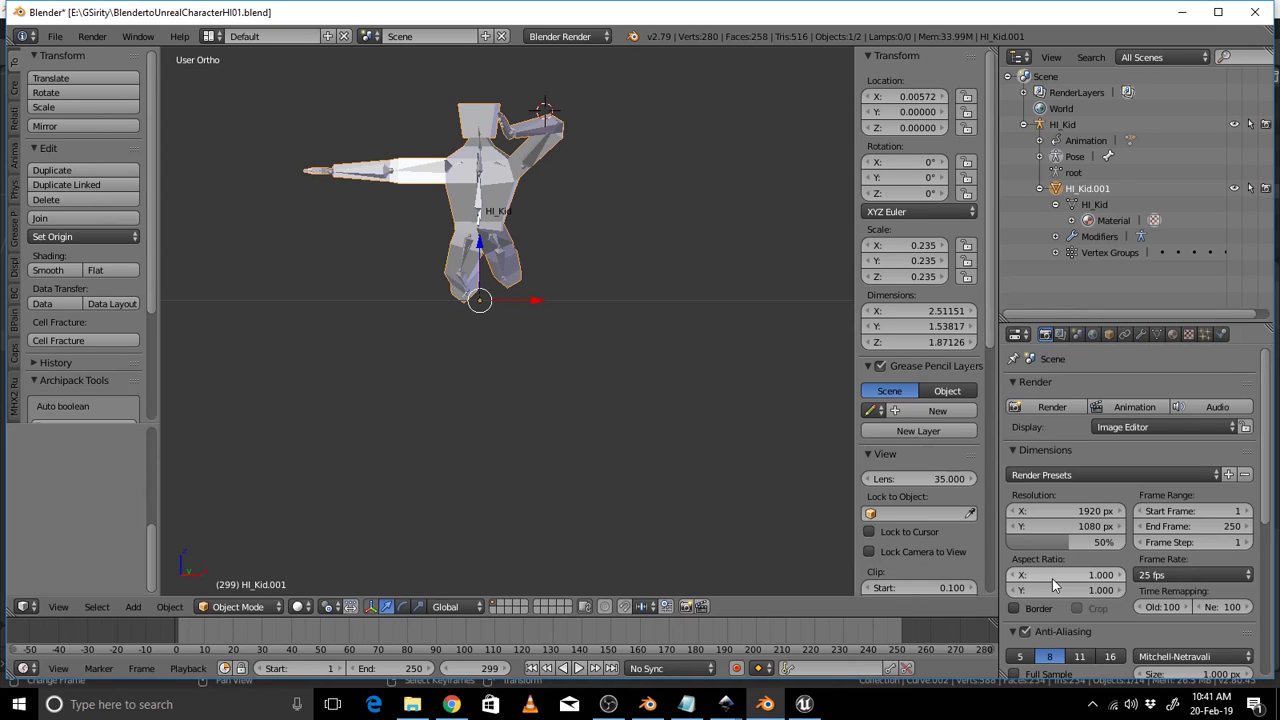
Examine the mesh data, material, modifier, constraint and object properties of HI_Kid.001.
click(1157, 335)
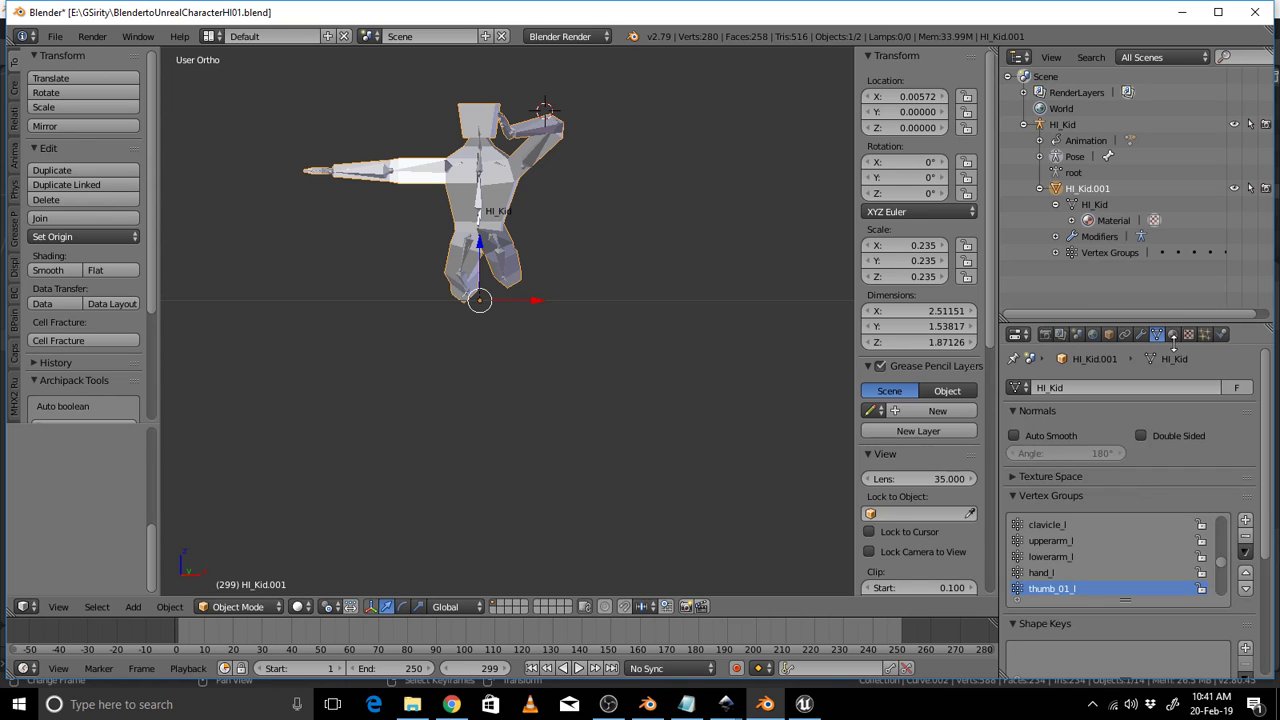
click(1173, 335)
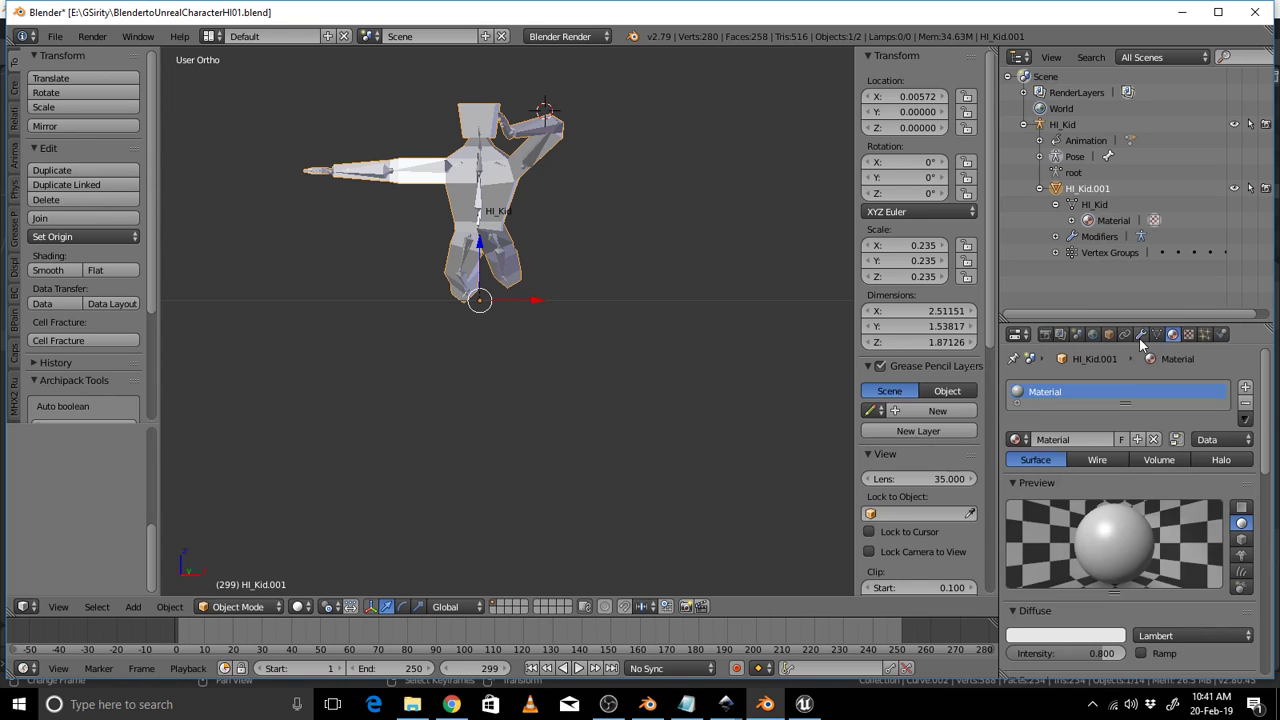
click(1140, 336)
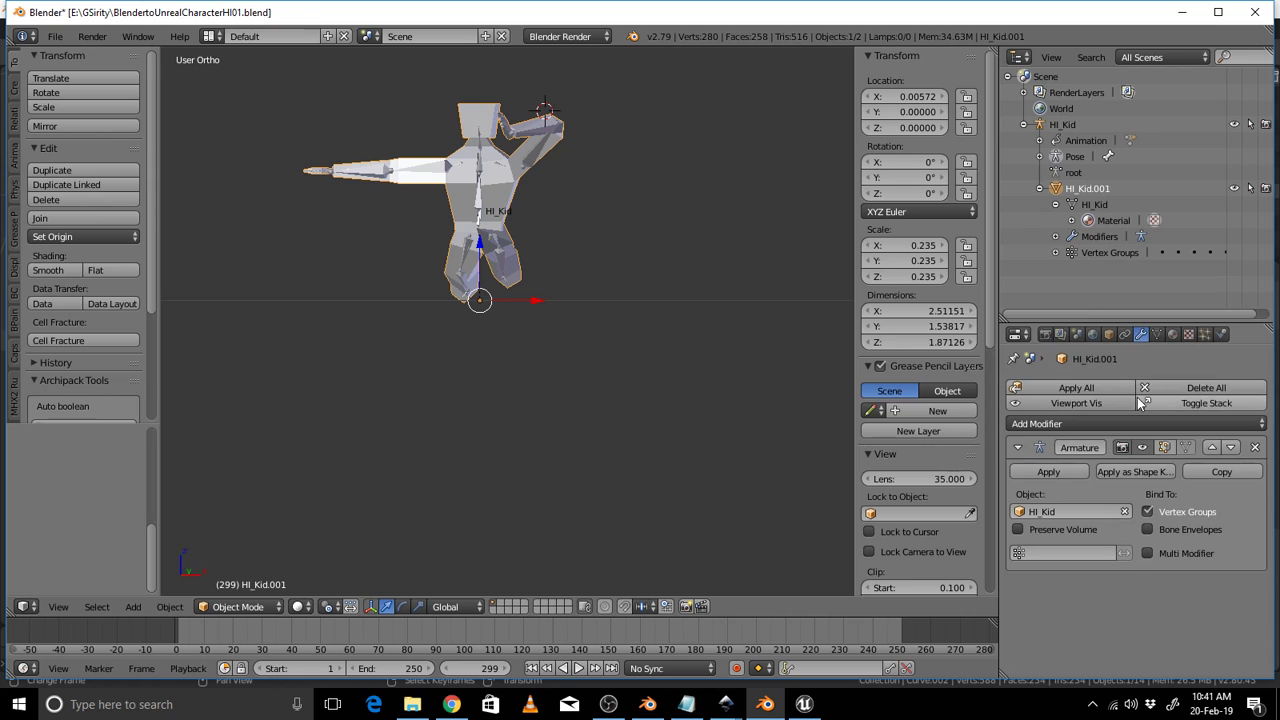
click(1125, 334)
click(1110, 334)
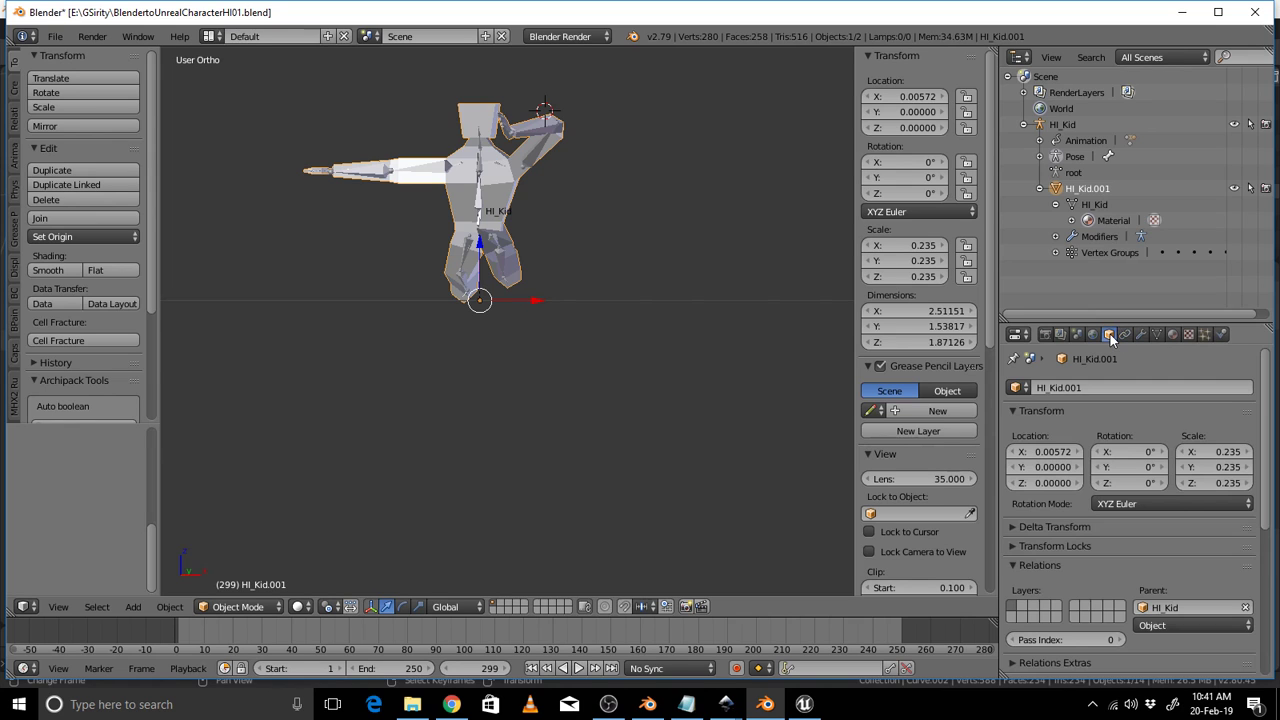
click(1173, 335)
scroll(1131, 523, down, 8)
scroll(1131, 523, up, 8)
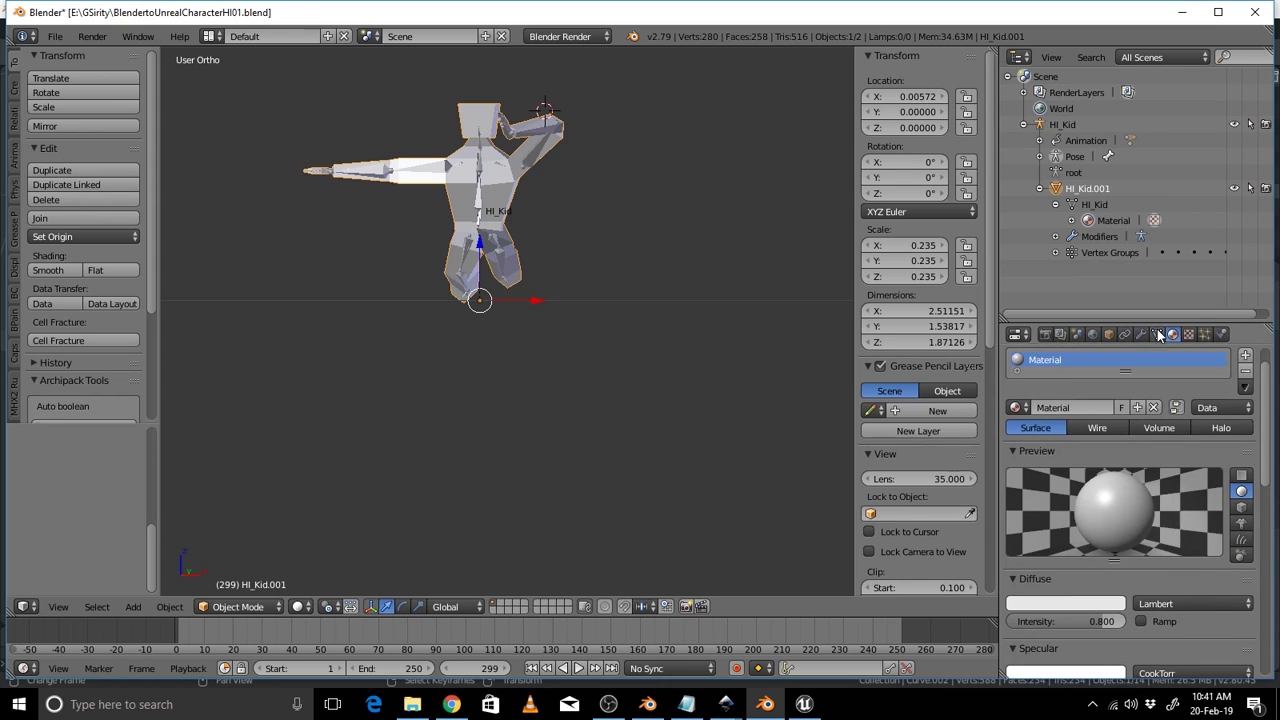
Examine the vertex groups, shape keys and UV maps in the mesh data of HI_Kid.001.
click(1157, 334)
click(1133, 517)
scroll(1187, 500, down, 3)
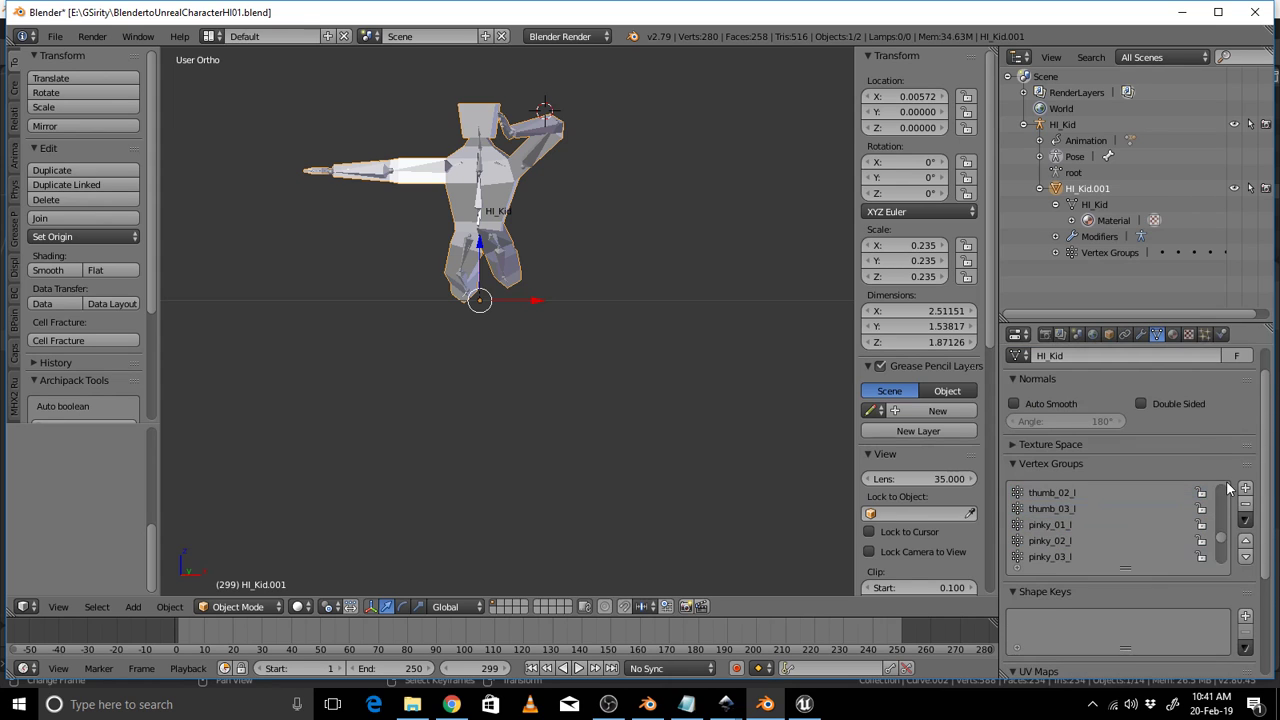
scroll(1247, 455, down, 4)
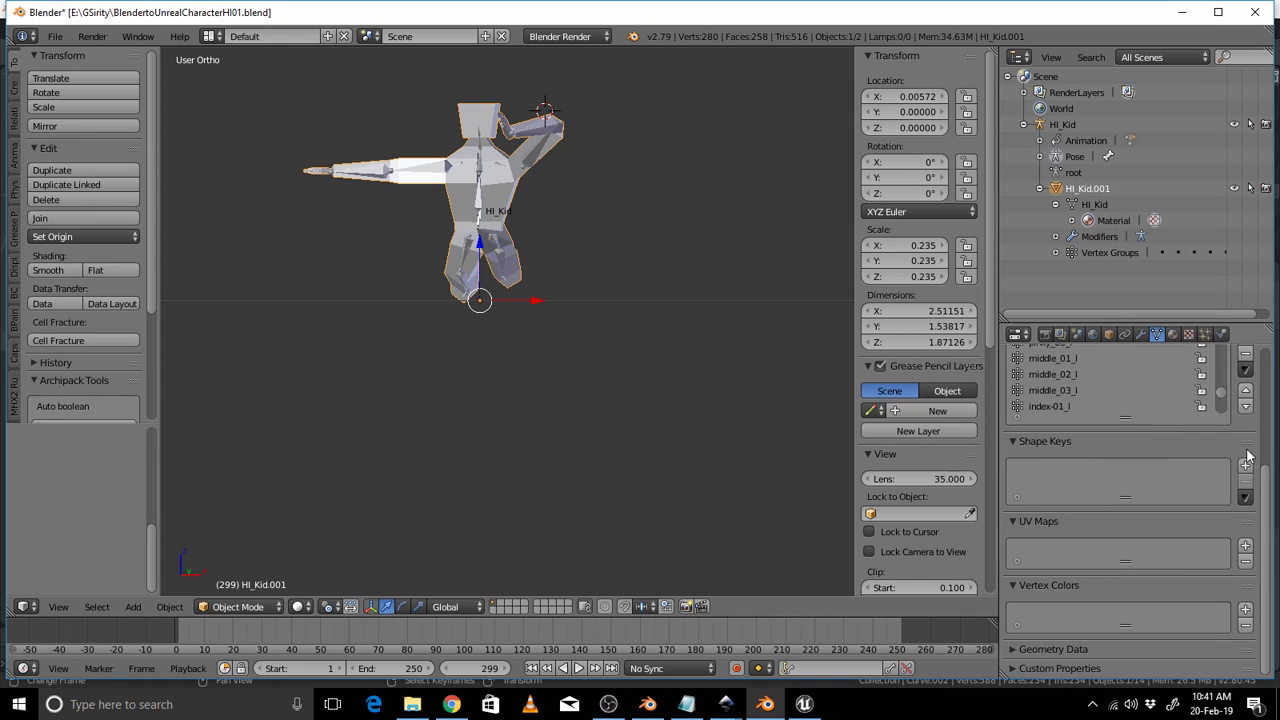
scroll(1247, 455, up, 2)
scroll(1199, 476, up, 3)
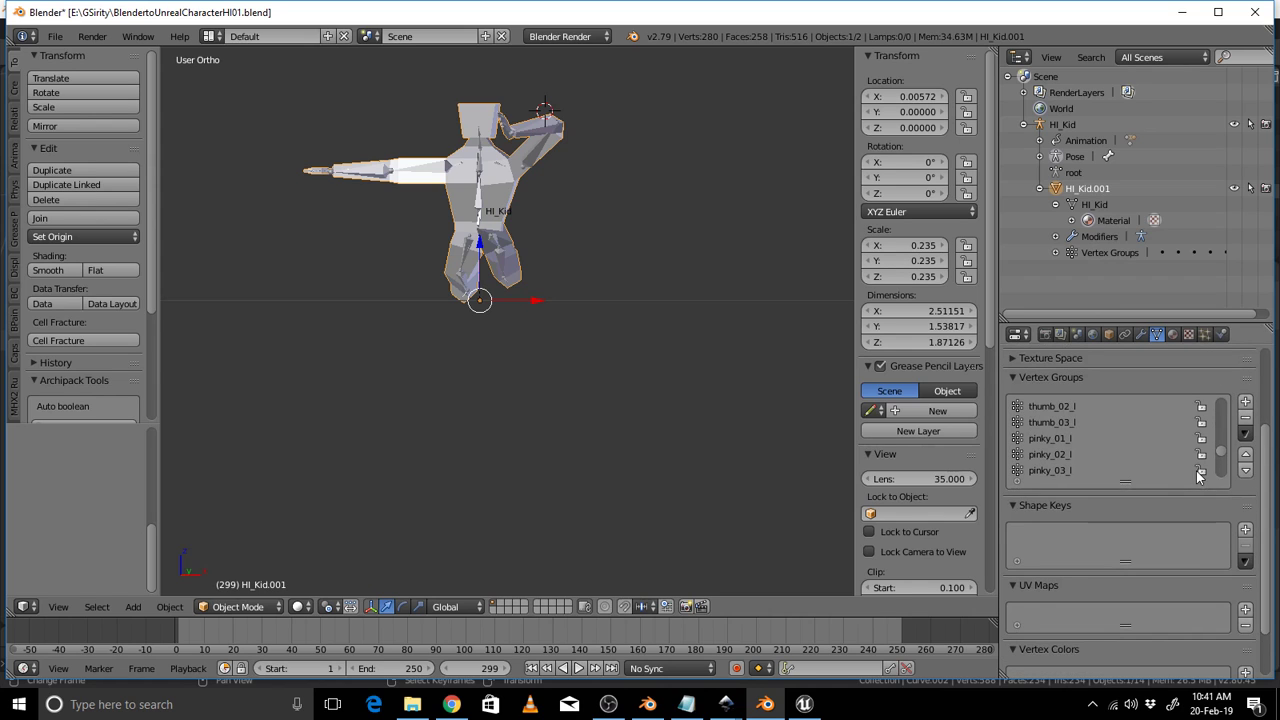
scroll(1212, 470, down, 5)
scroll(1192, 370, up, 3)
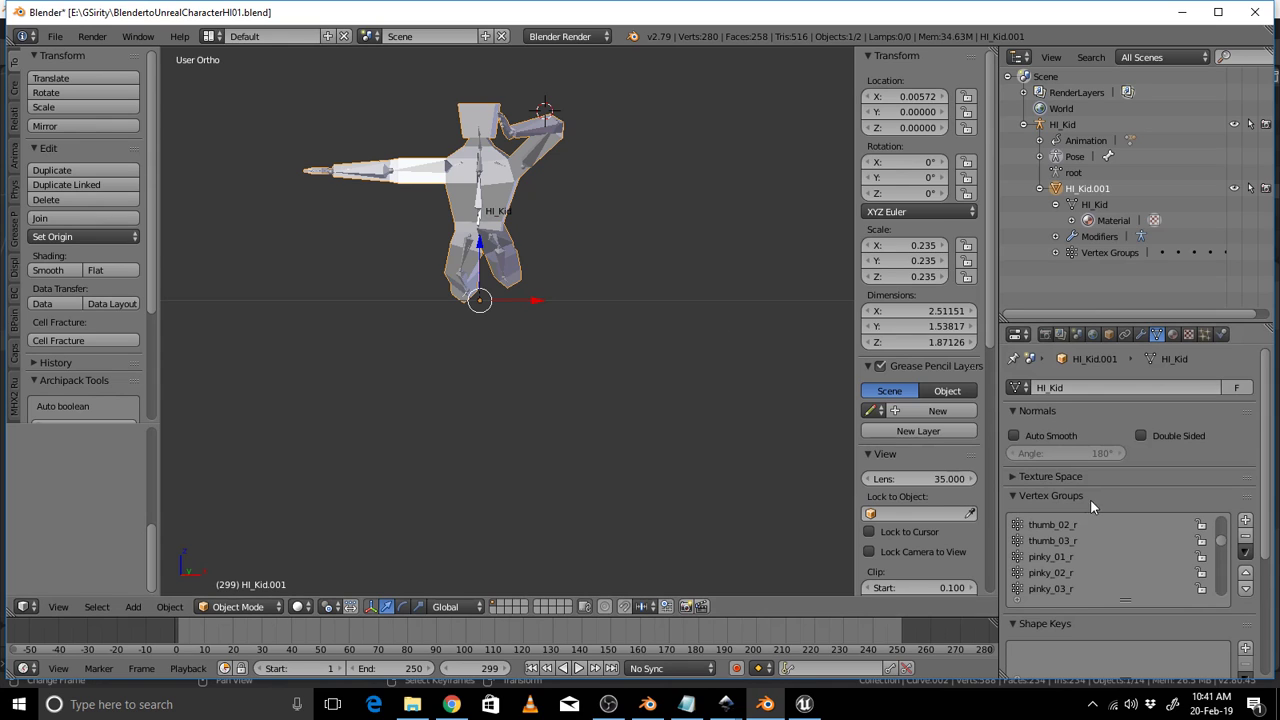
Enable Auto Smooth for the HI_Kid mesh normals and save the blend file over the existing one.
click(1013, 436)
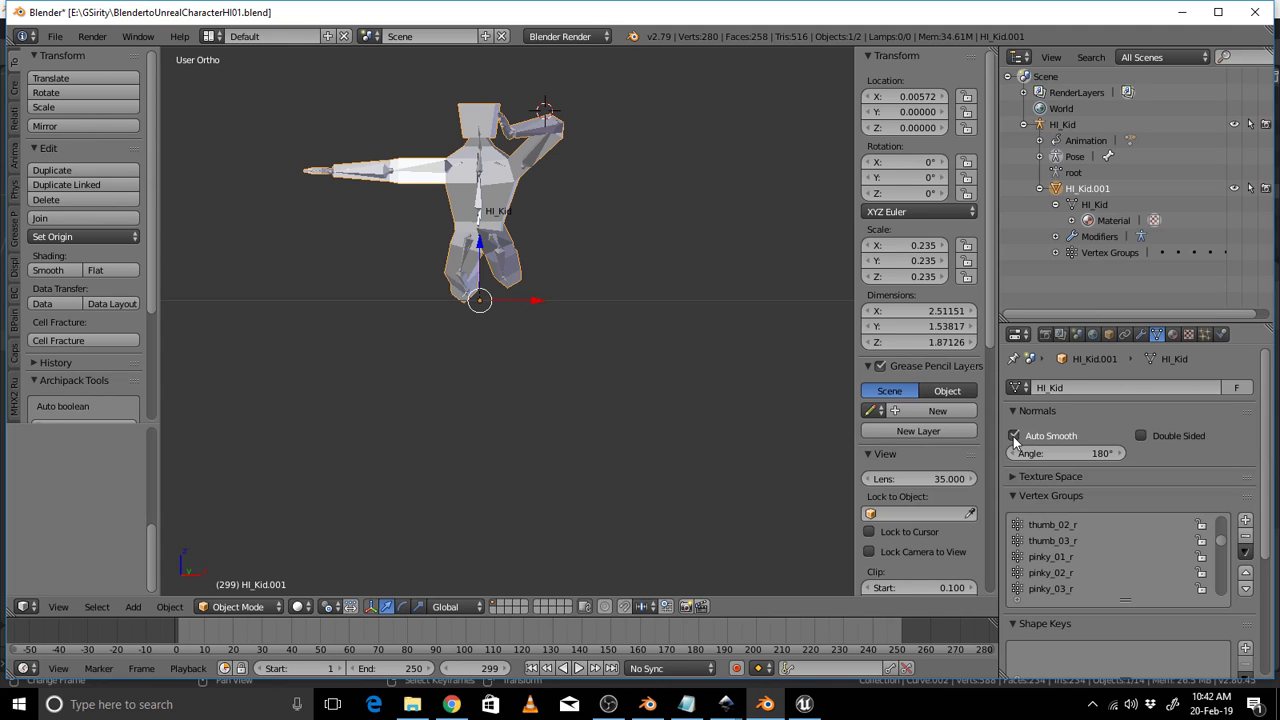
key(ctrl+s)
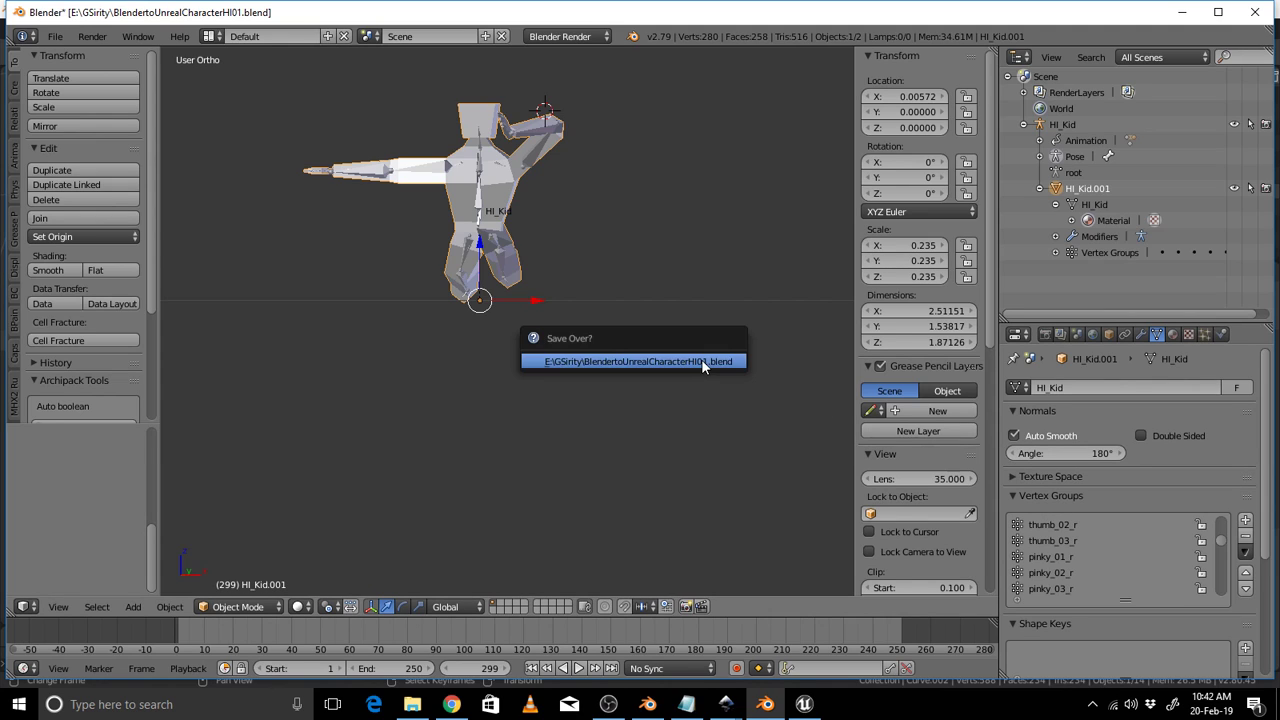
key(Return)
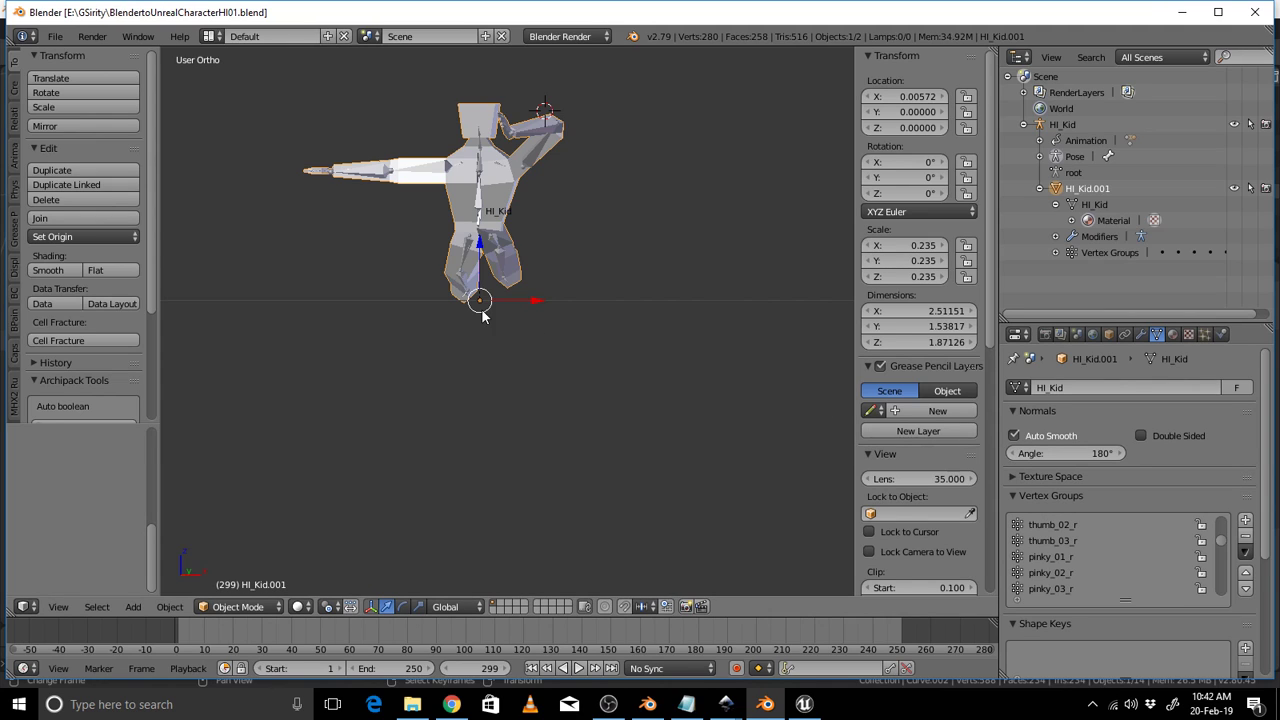
Start an FBX export to the GSirity folder with the file name BlendertoUnrealCharacterHI02.fbx.
click(55, 36)
mouse_move(83, 358)
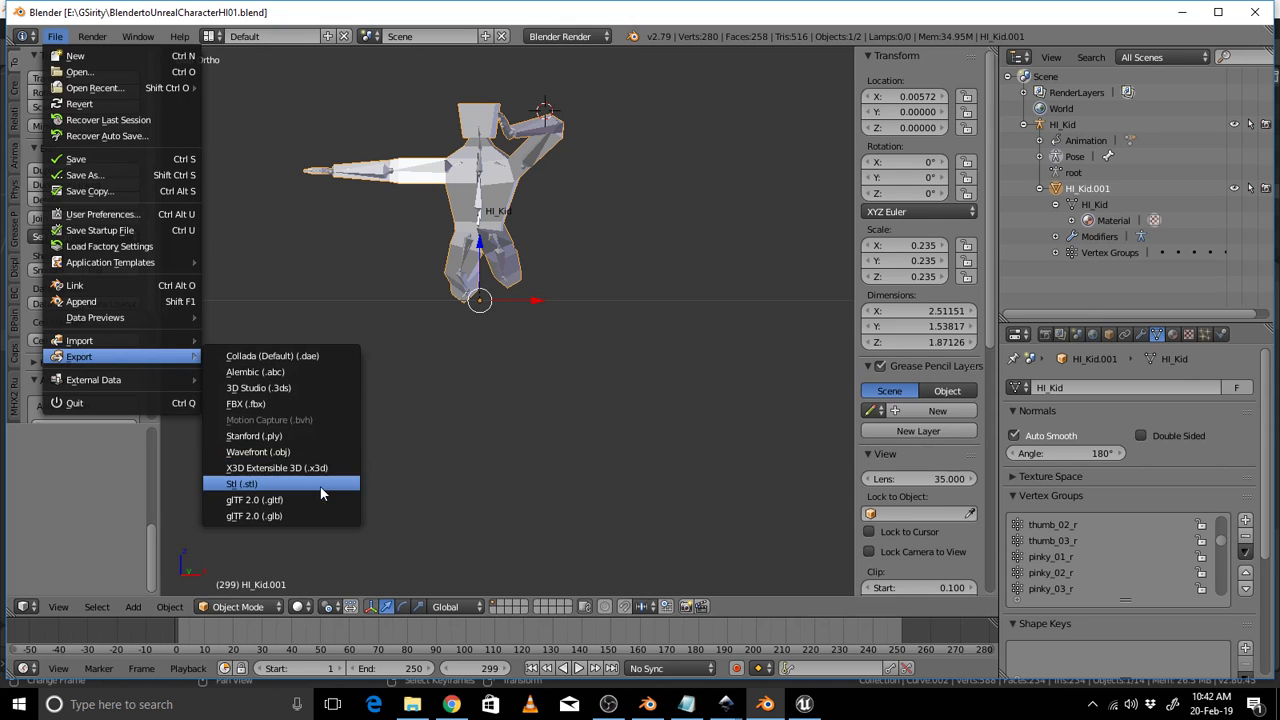
click(330, 403)
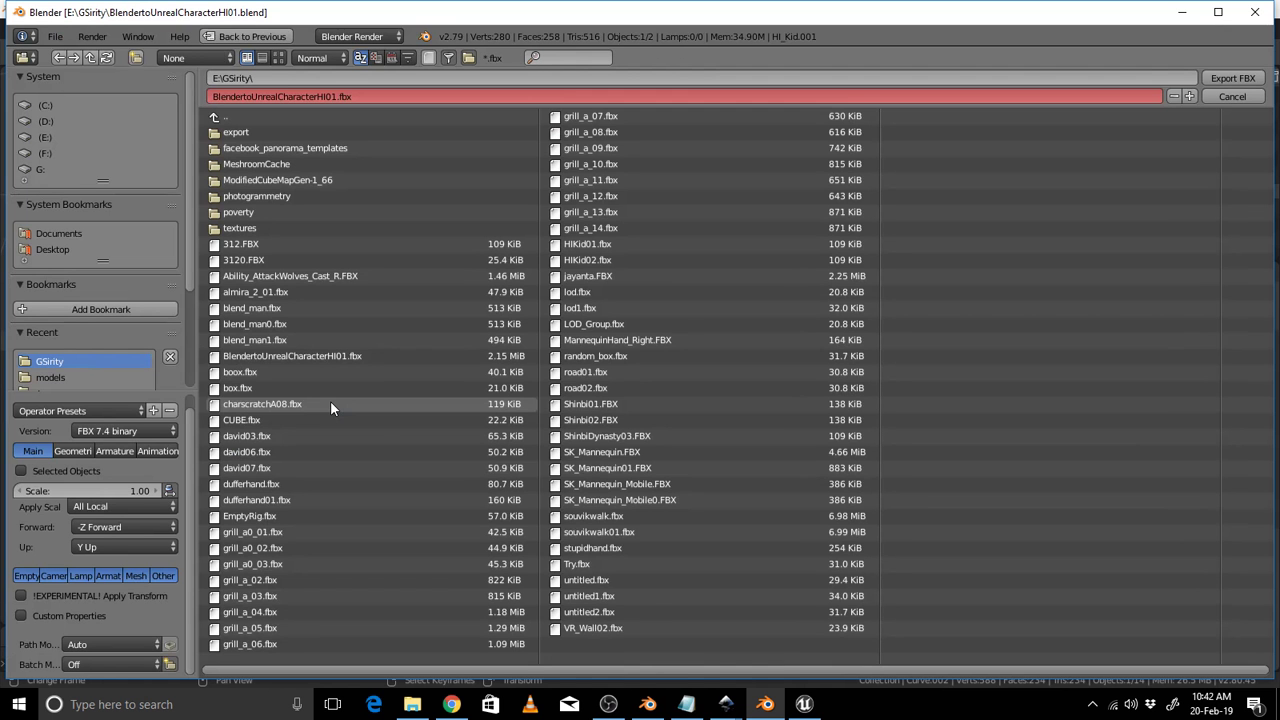
click(1189, 96)
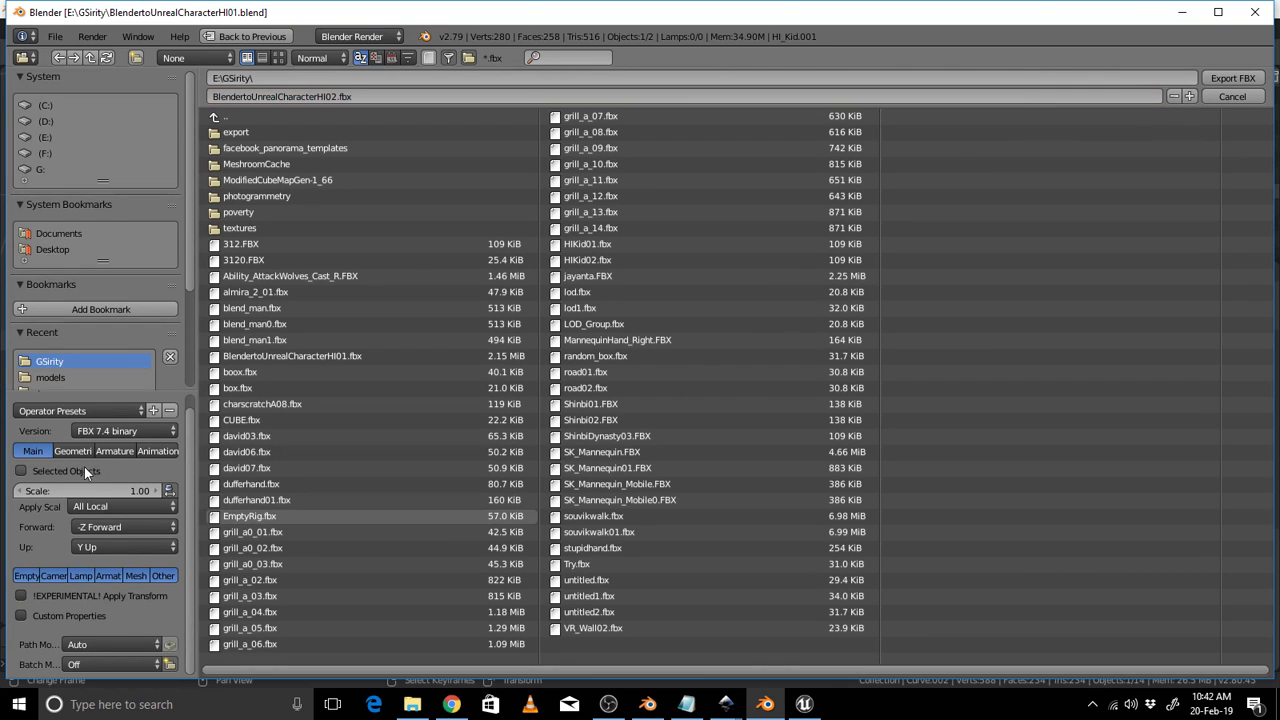
Turn off Add Leaf Bones, set the armature FBX node type to Root, and export the FBX.
click(115, 450)
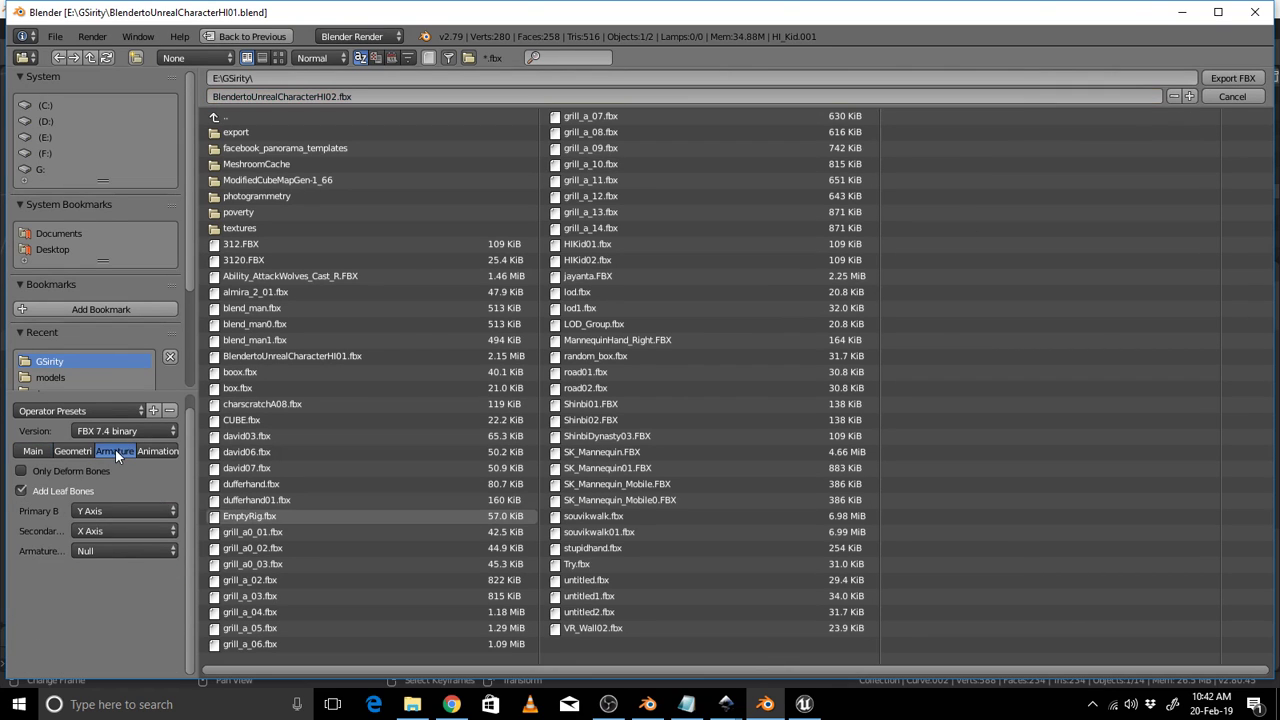
click(20, 491)
click(102, 553)
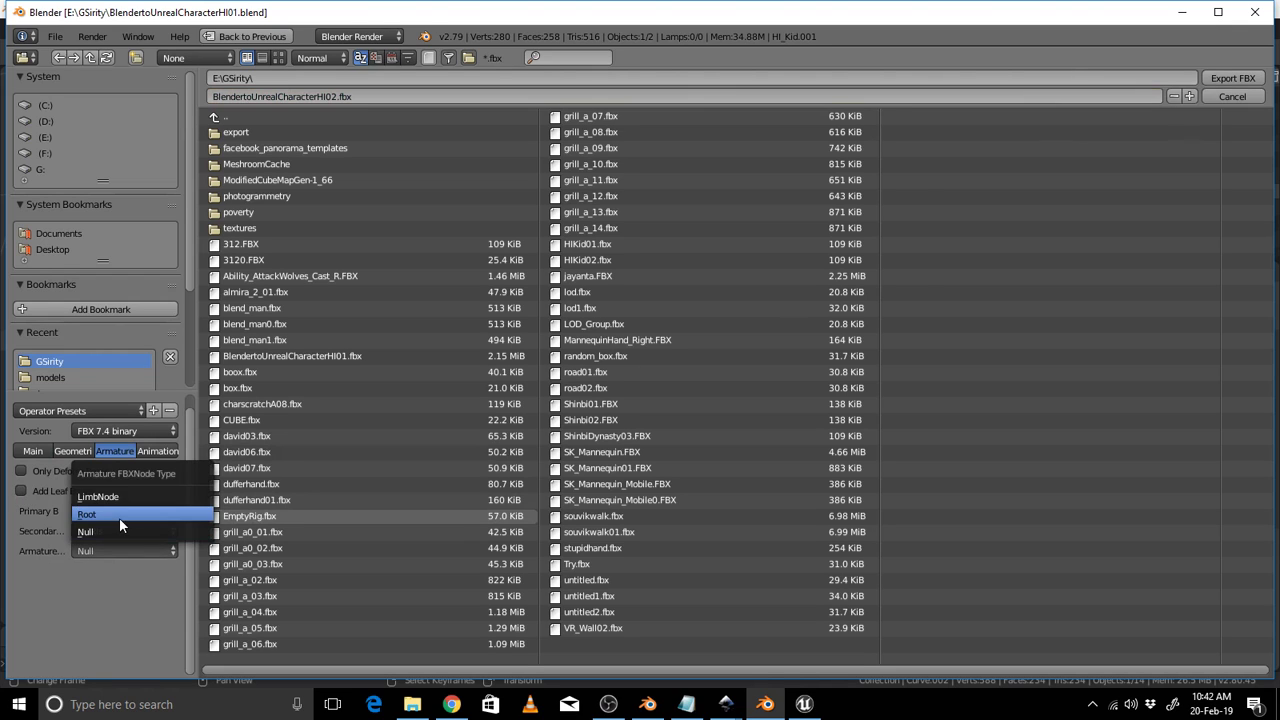
click(119, 517)
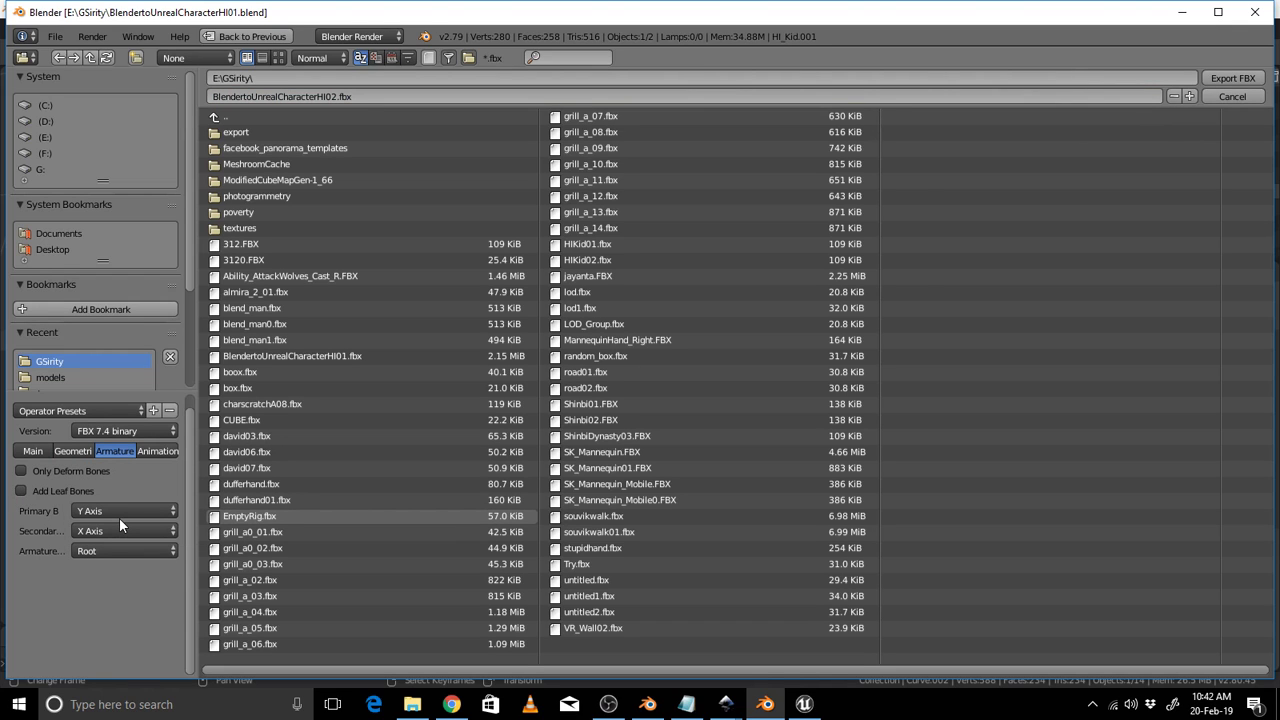
click(1225, 78)
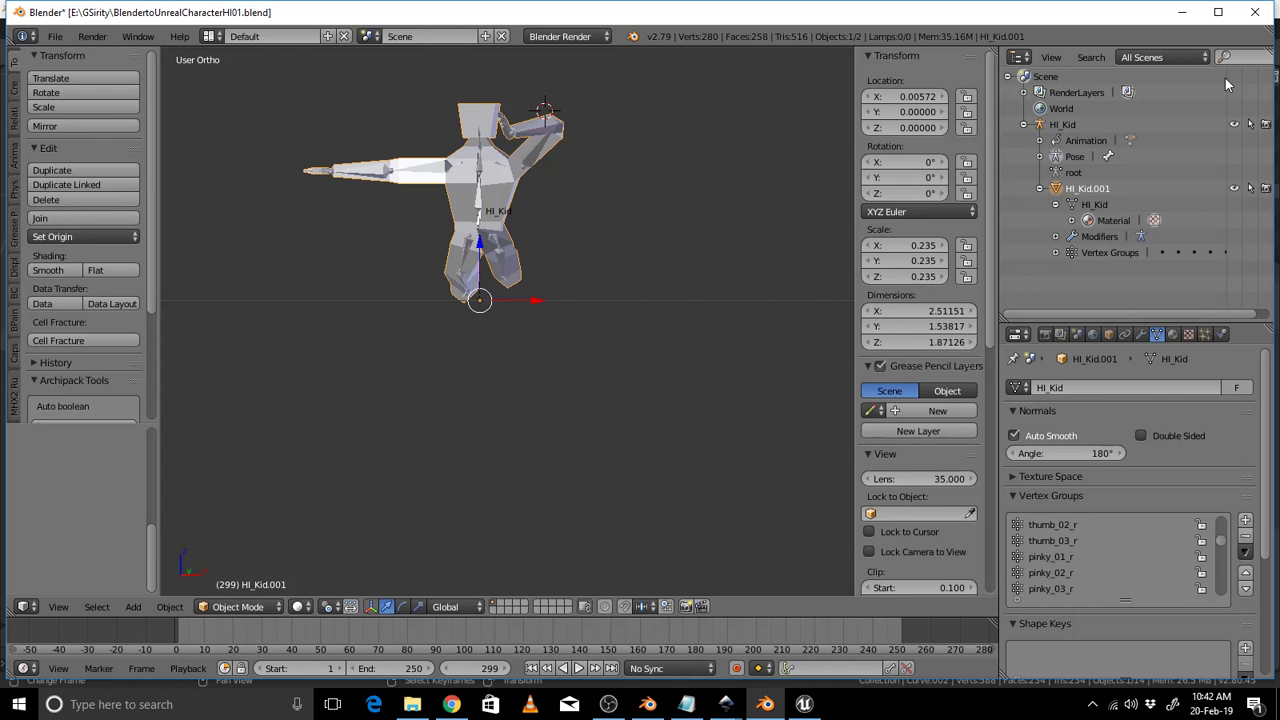
Minimize both Blender windows, switch to Unreal Editor and clear the asset selection in the ArchMesh folder.
click(1182, 12)
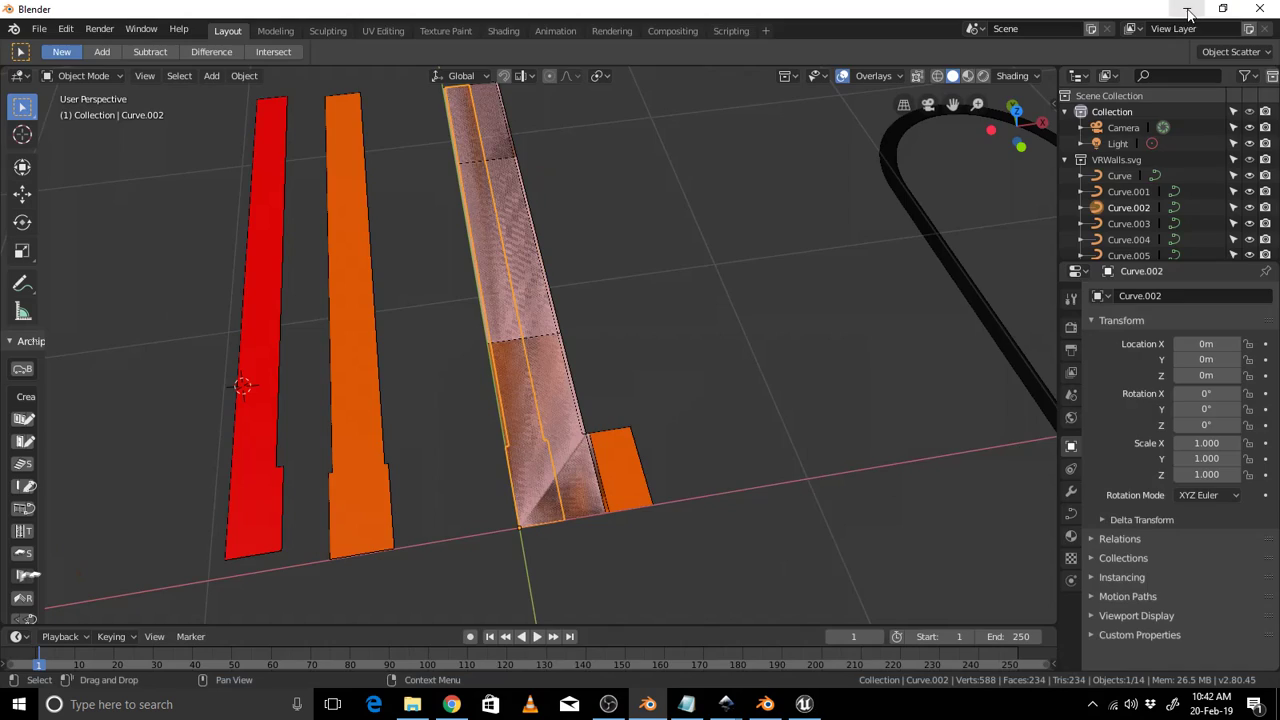
click(1186, 10)
click(804, 704)
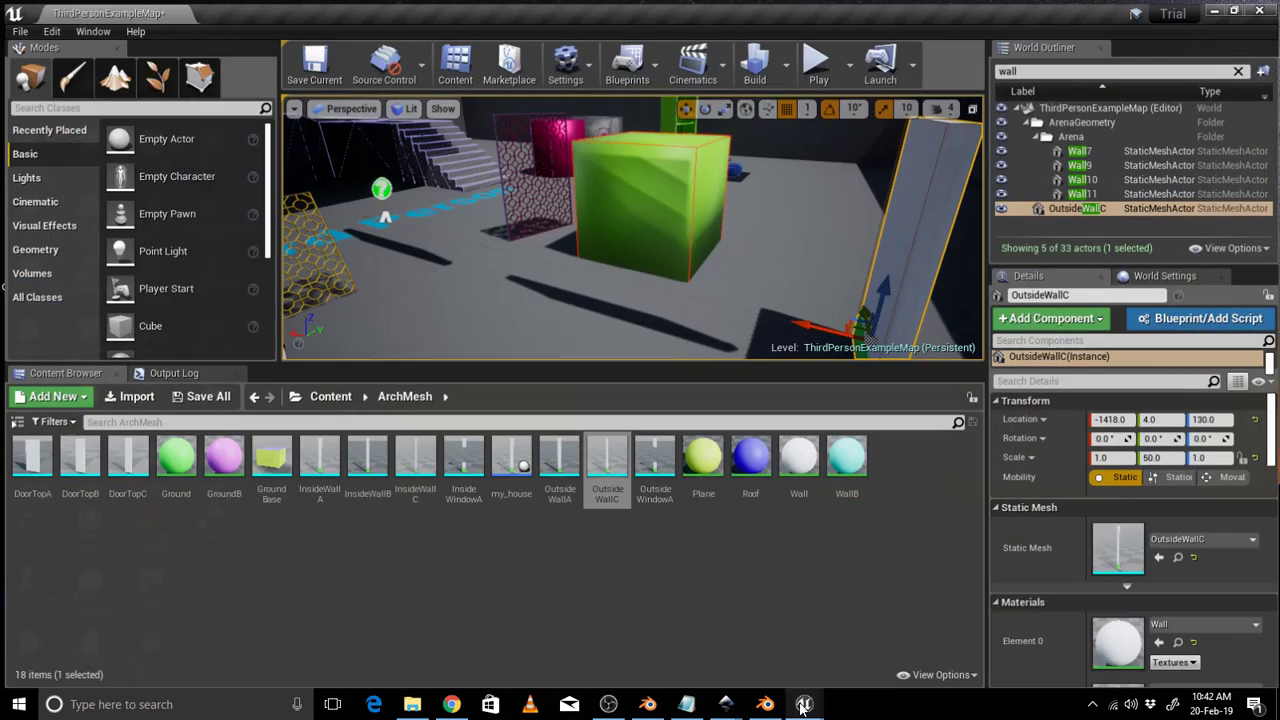
click(781, 547)
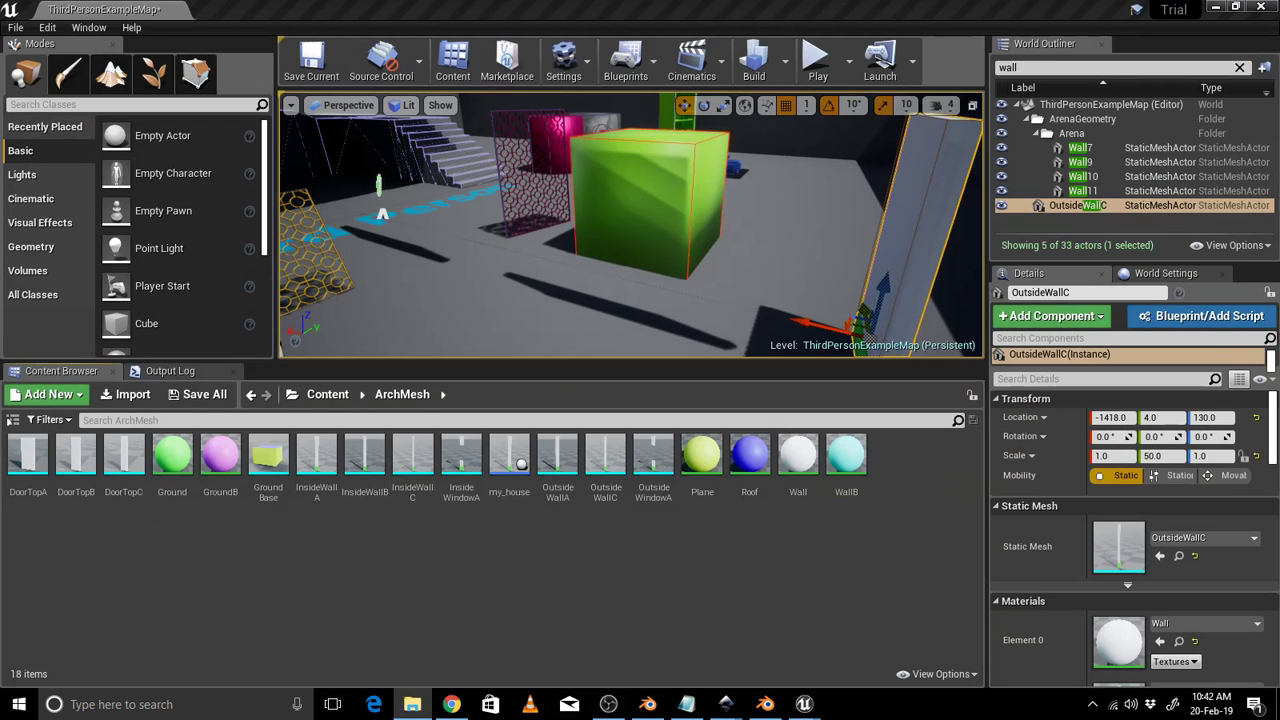
Bring BlendertoUnrealCharacterHI02.fbx from the GSirity folder in File Explorer into the ArchMesh content folder for import.
drag(1279, 260, 524, 125)
scroll(543, 349, up, 15)
scroll(543, 349, up, 20)
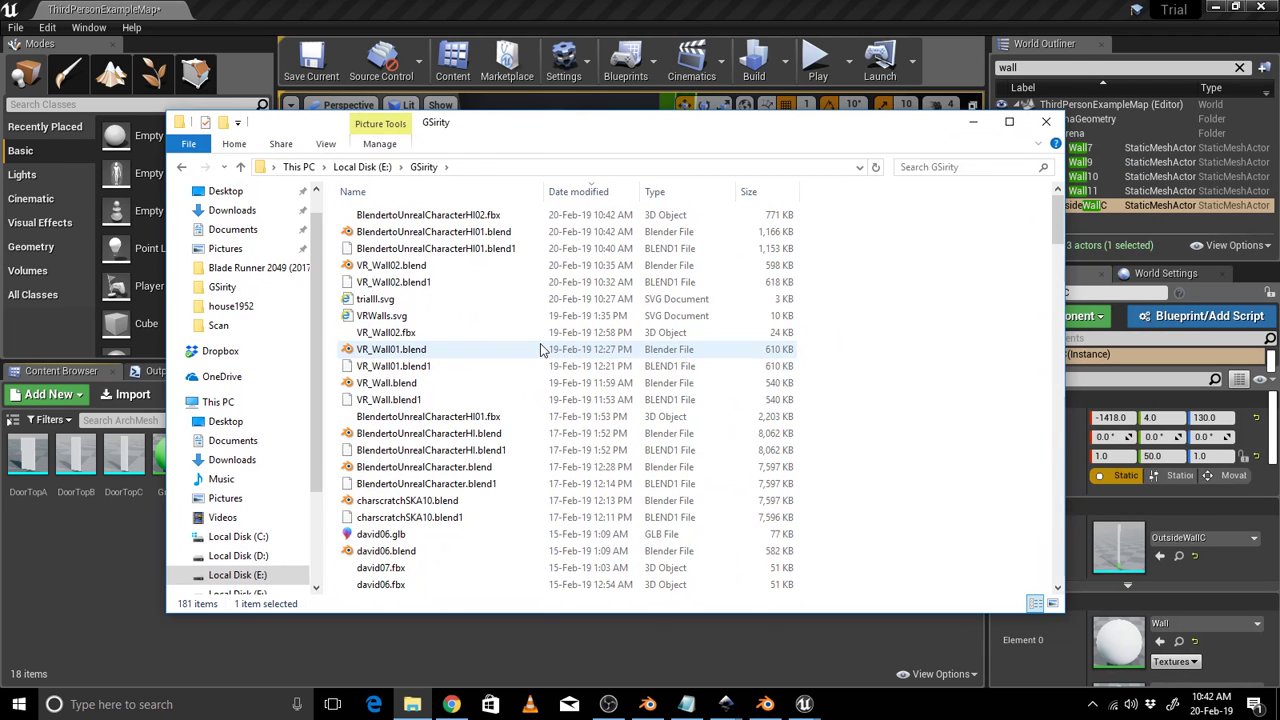
click(425, 215)
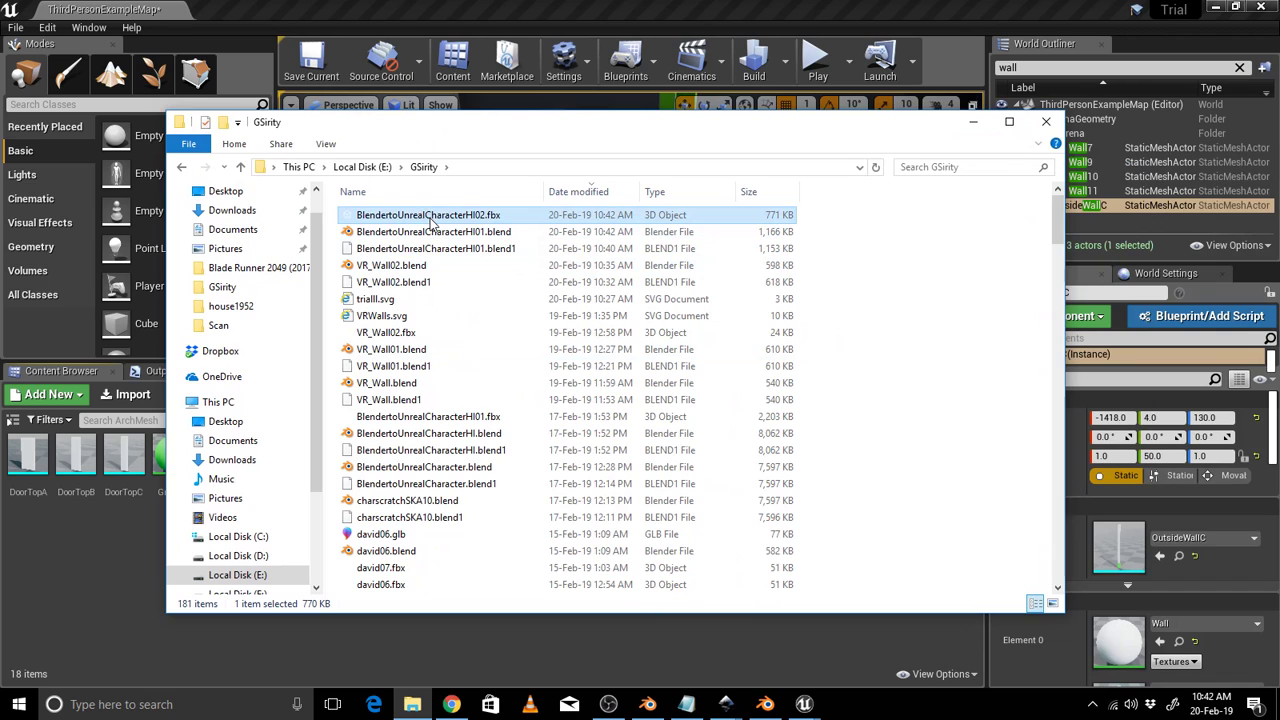
drag(433, 222, 104, 593)
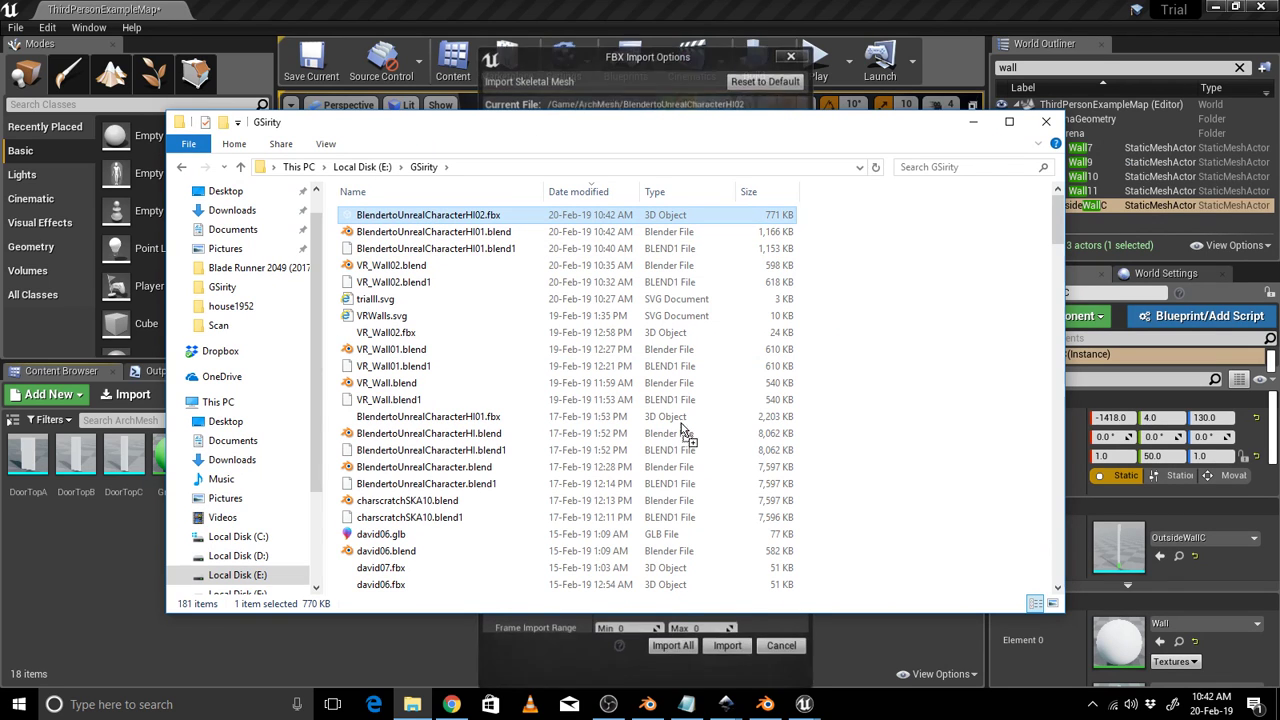
Review the FBX import options for the skeletal mesh and import all with the options unchanged.
click(972, 123)
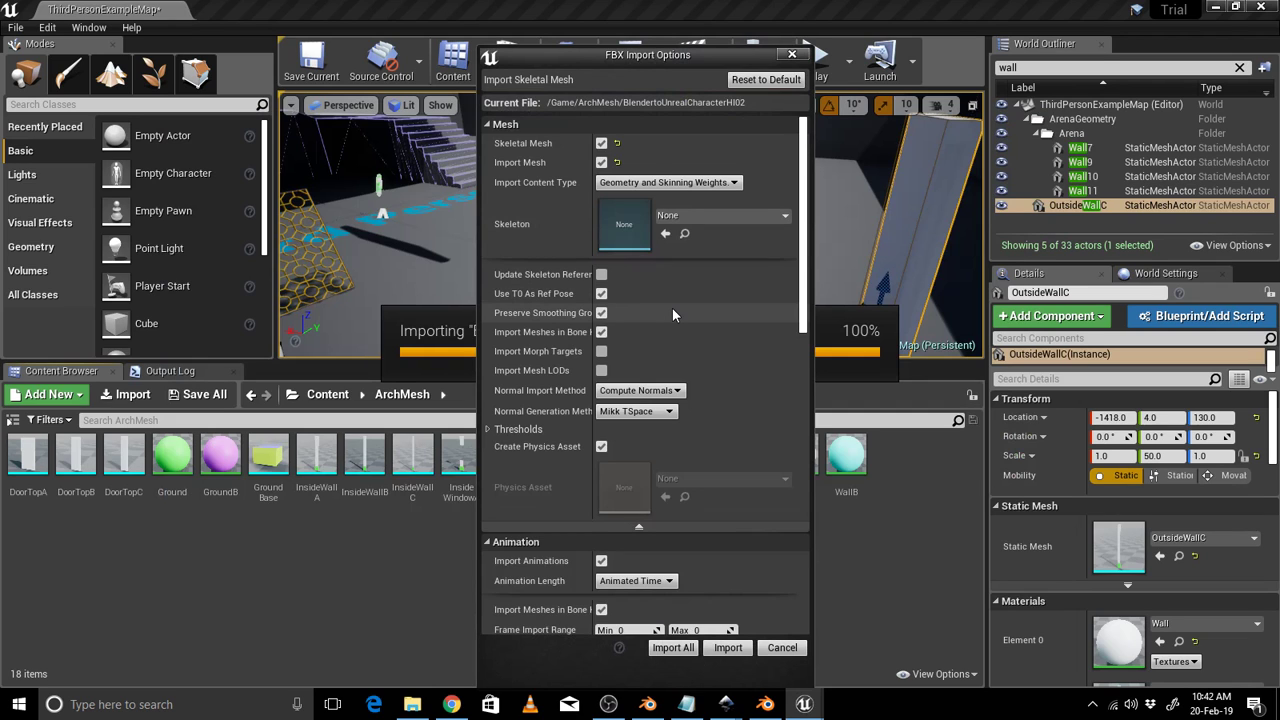
scroll(672, 314, down, 3)
scroll(672, 308, down, 12)
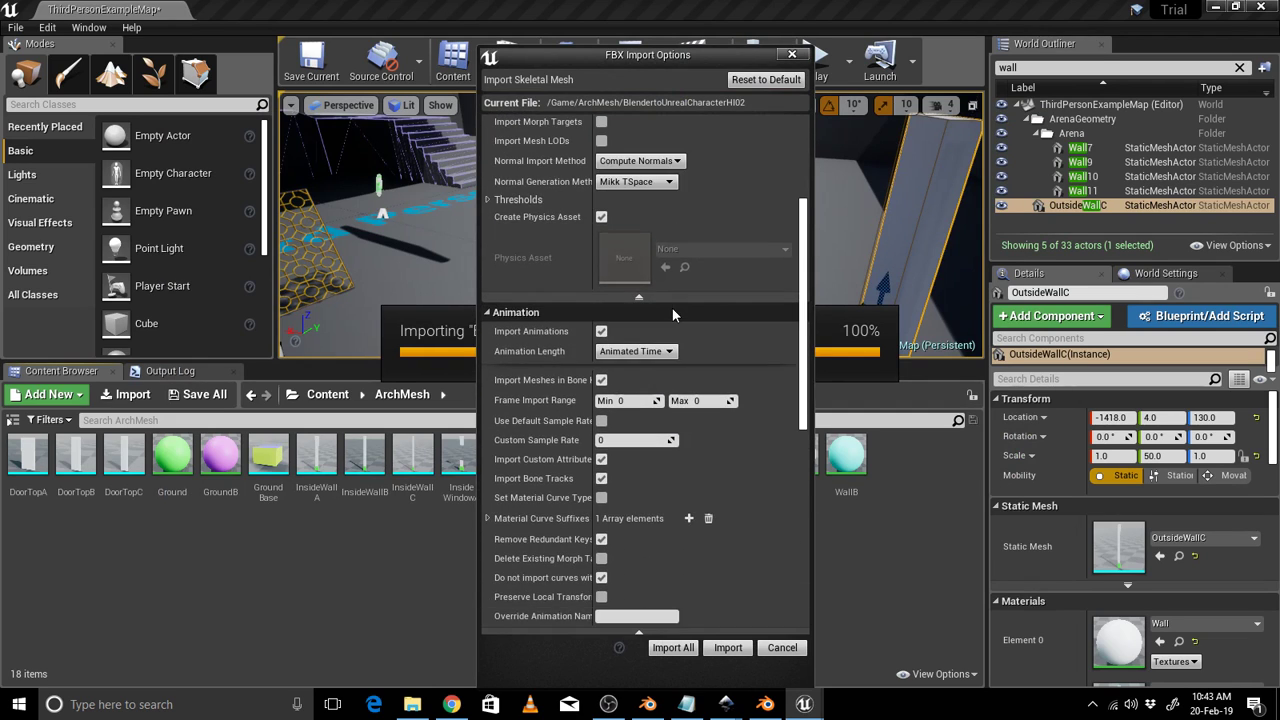
scroll(672, 308, down, 4)
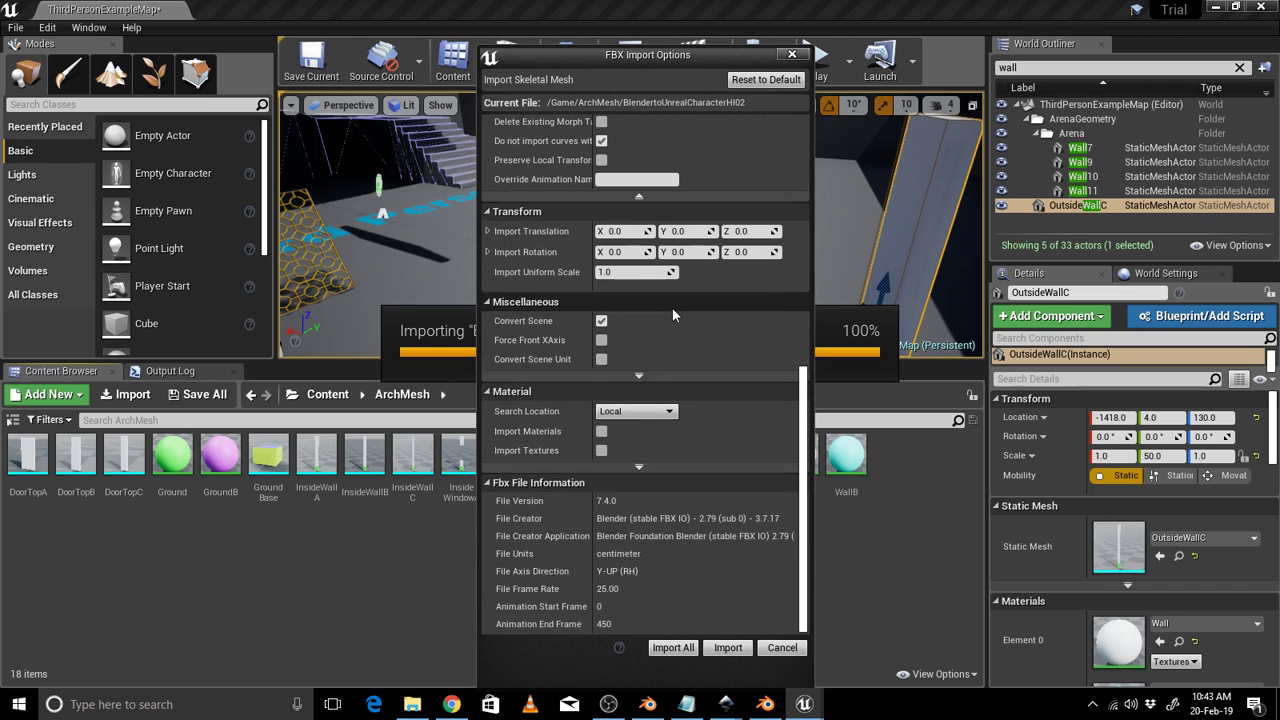
click(670, 648)
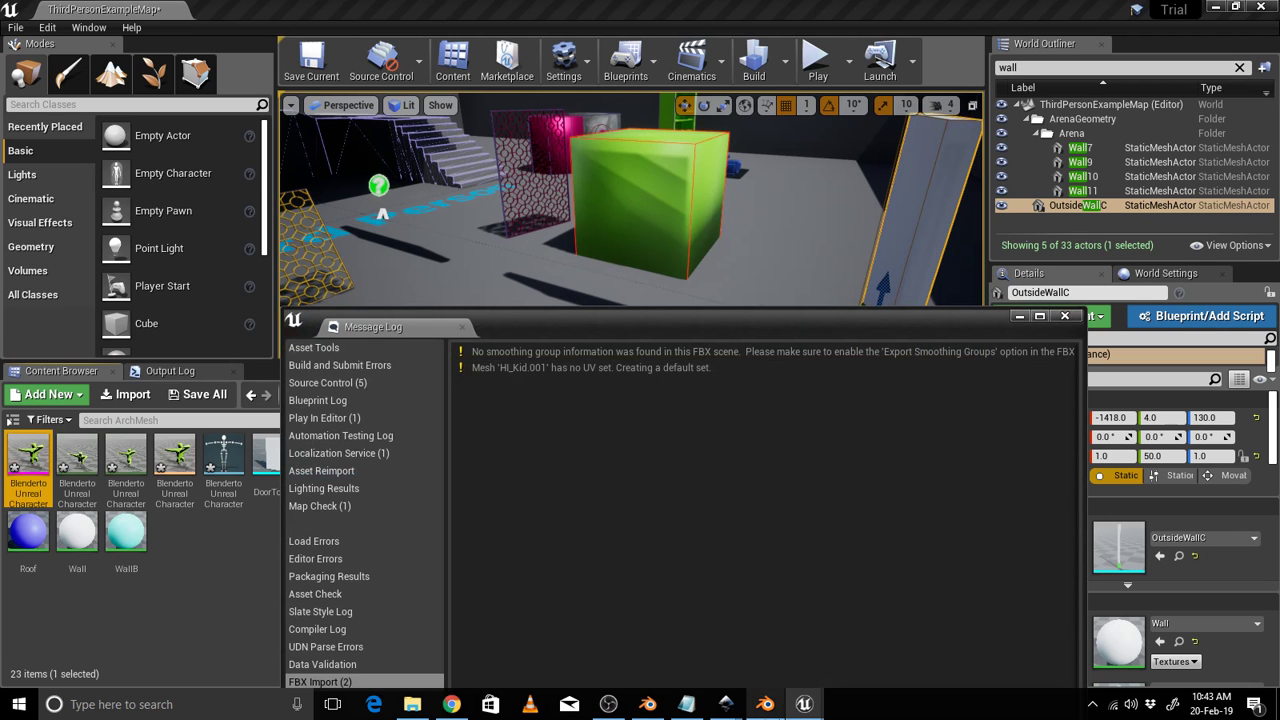
Switch to the Blender window with BlendertoUnrealCharacterHI01.blend and put the HI_Kid.001 mesh into Edit Mode.
click(765, 704)
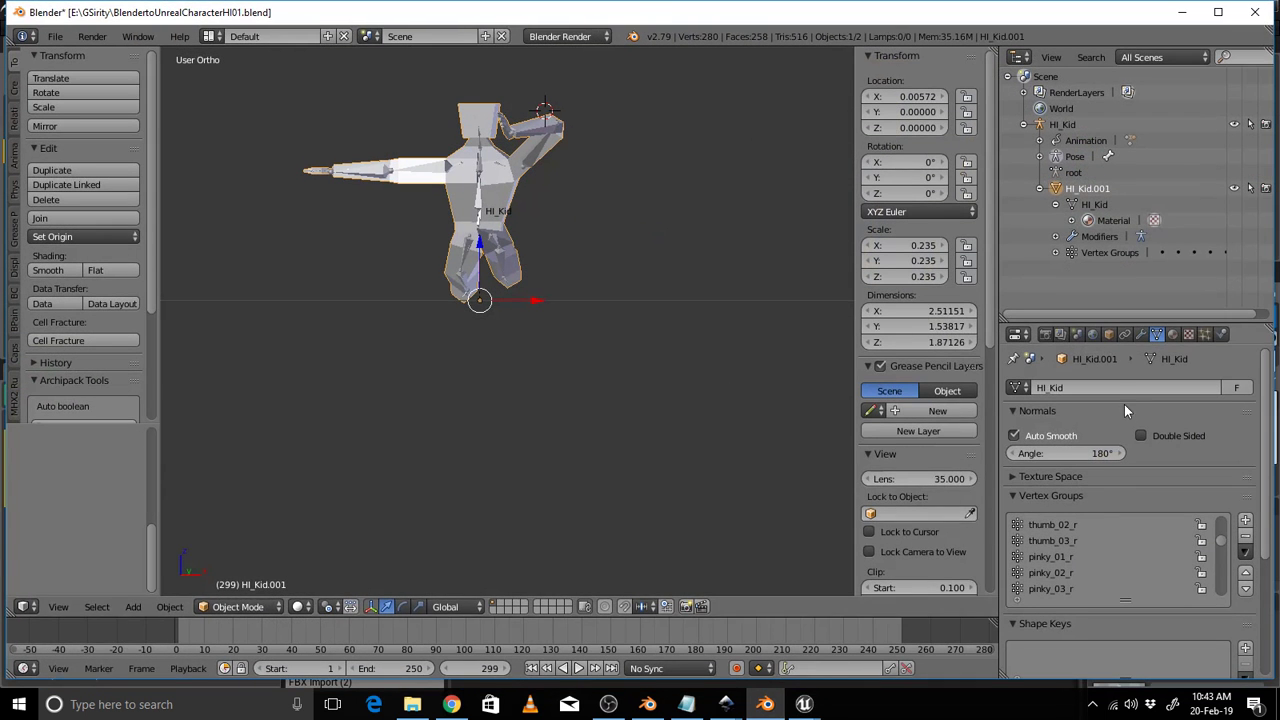
scroll(1101, 484, down, 1)
scroll(1255, 487, down, 4)
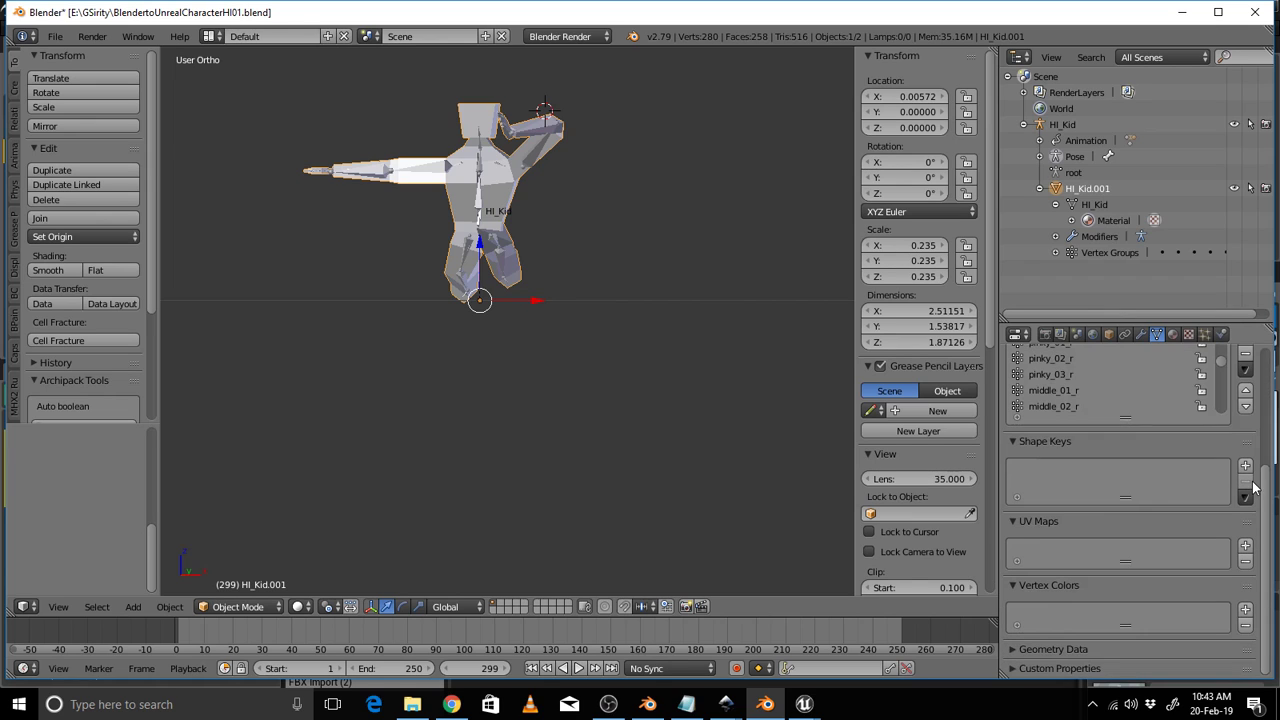
click(262, 607)
click(271, 571)
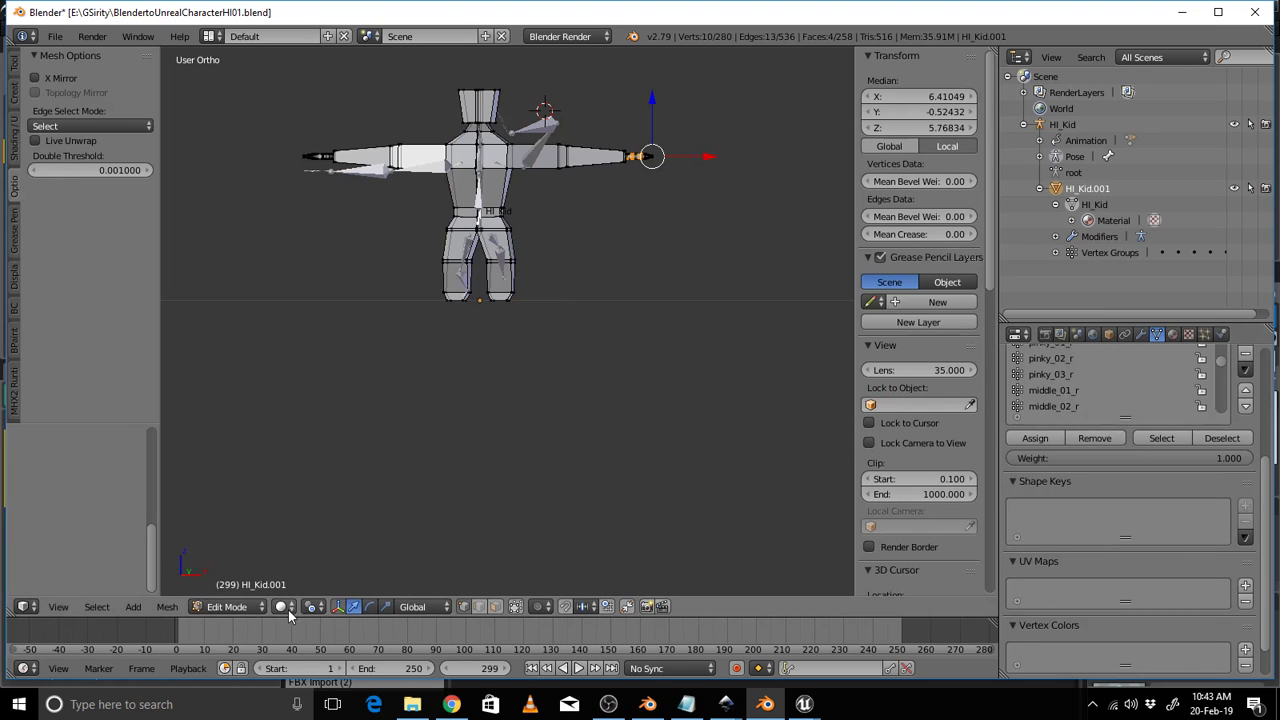
Run Smart UV Project on the currently selected hand faces, keeping the angle limit of 66 and island margin of 0.
click(167, 606)
mouse_move(217, 479)
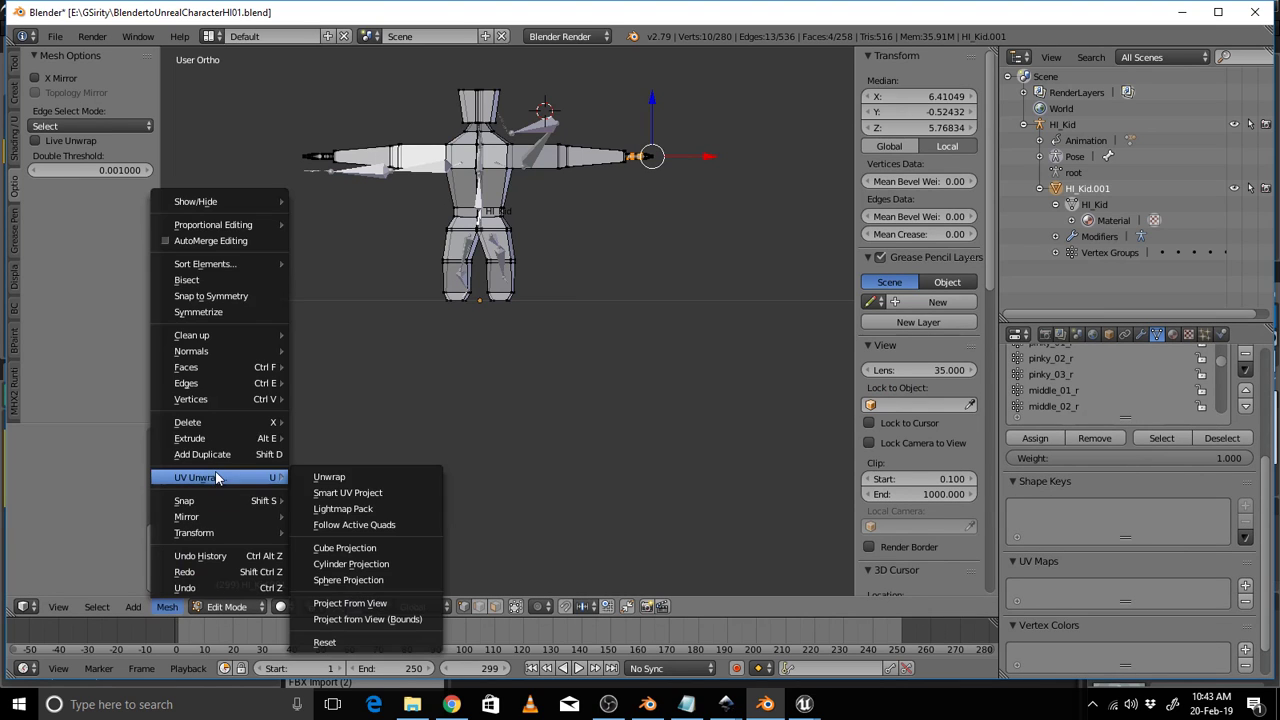
click(401, 494)
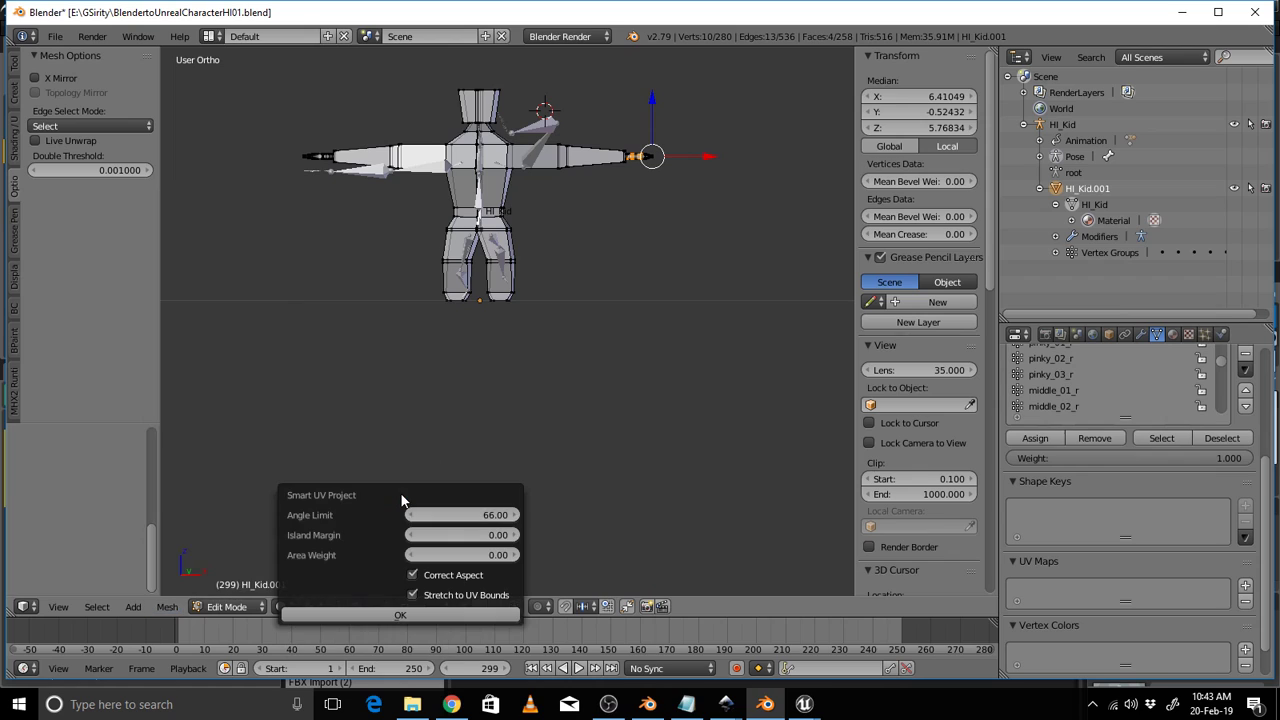
click(388, 612)
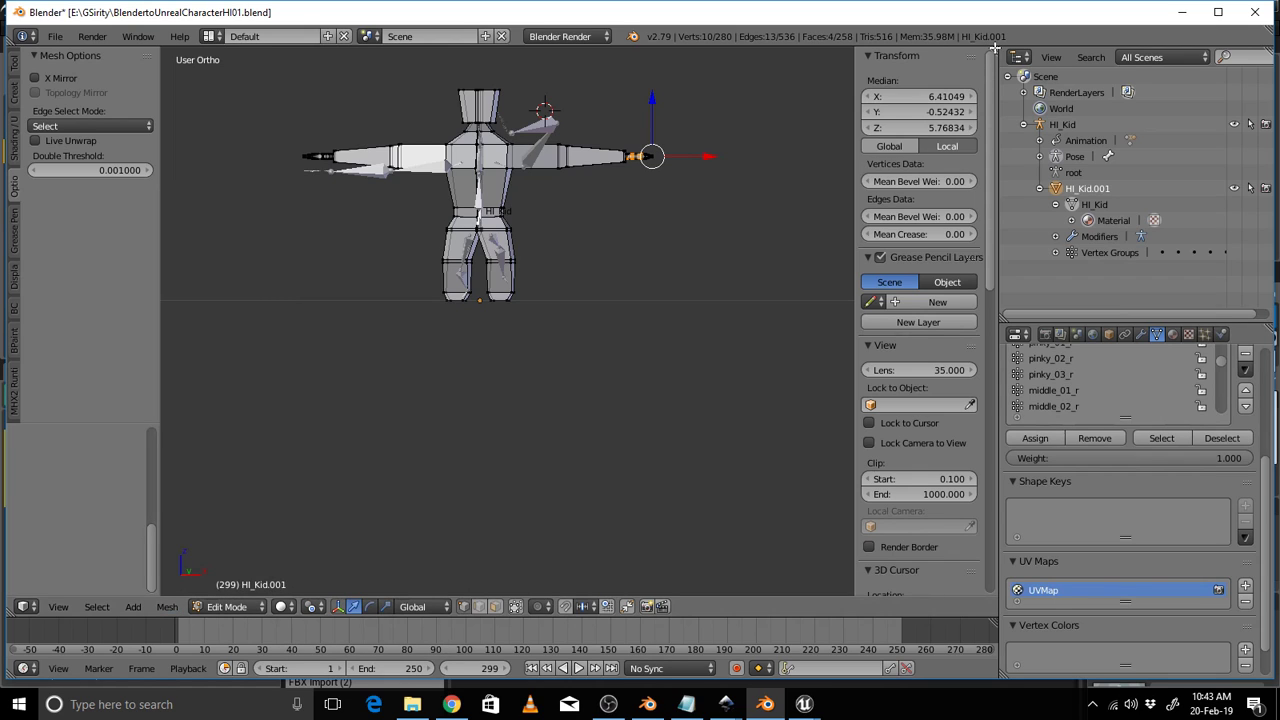
Split the 3D viewport into two areas and turn the new one into a UV/Image Editor.
drag(995, 48, 663, 52)
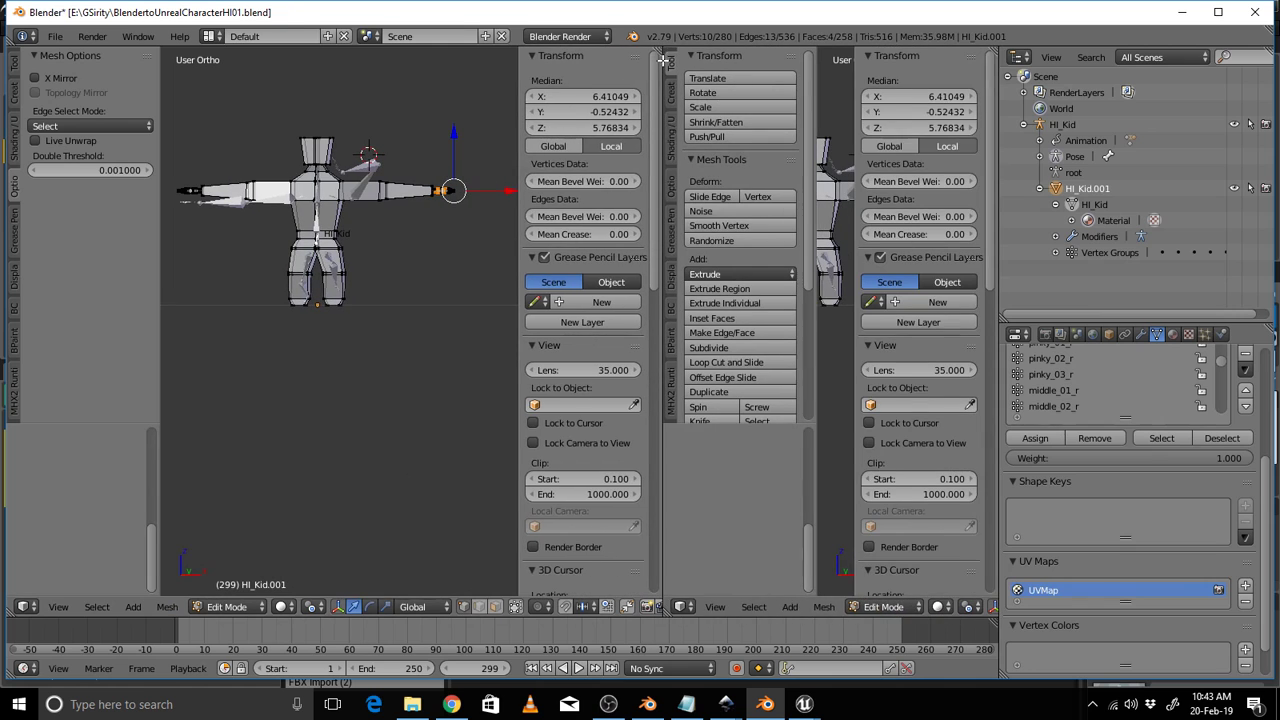
click(682, 607)
click(727, 487)
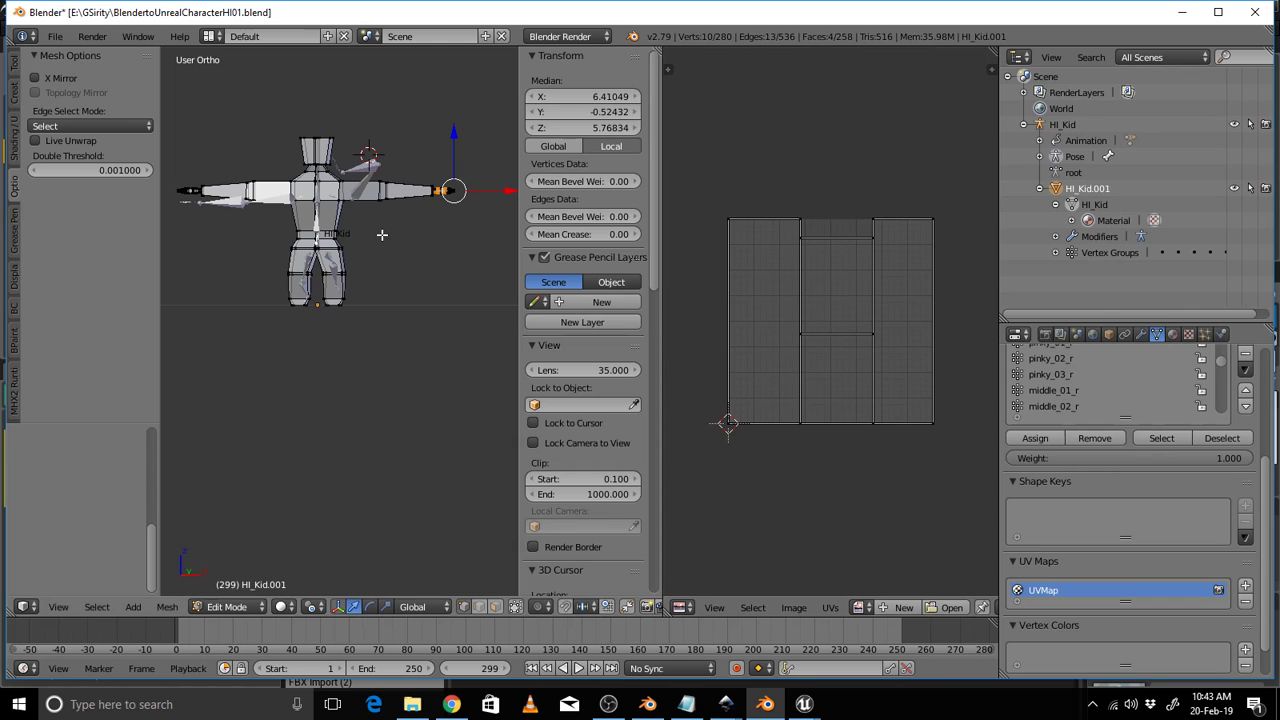
Select the whole character mesh and unwrap it with Smart UV Project, leaving the options unchanged.
key(a)
key(a)
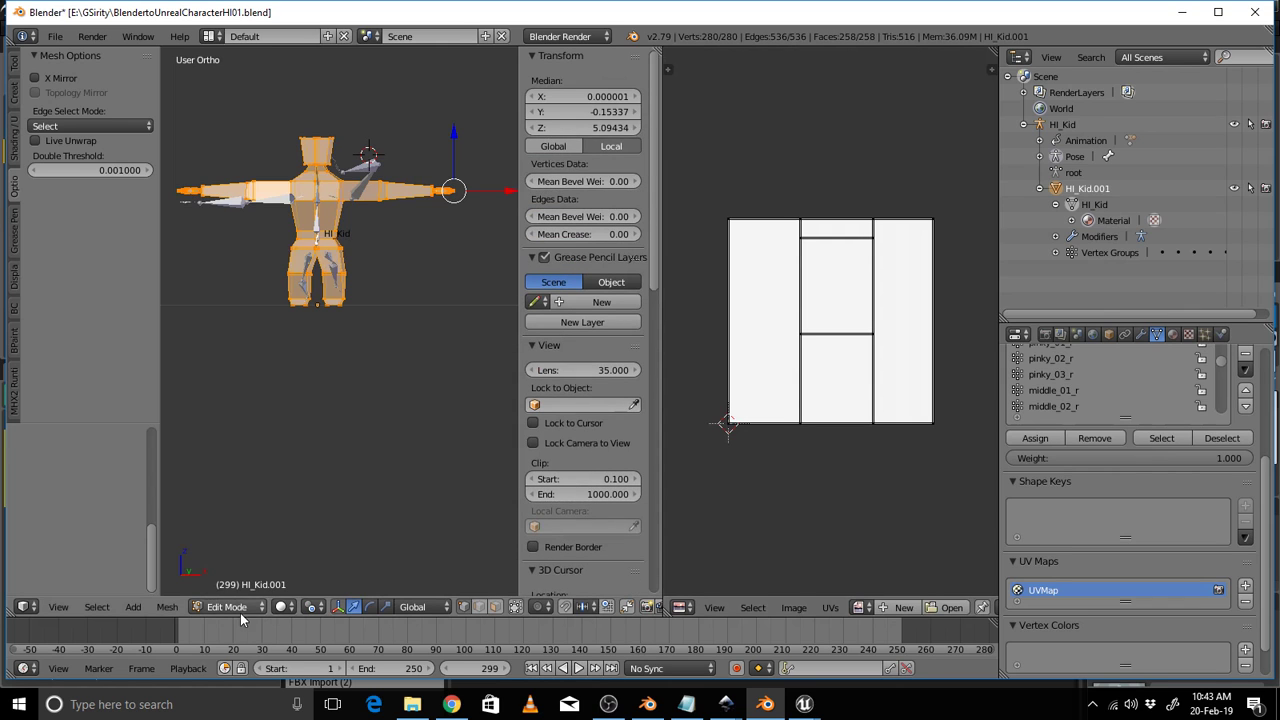
click(165, 609)
mouse_move(214, 477)
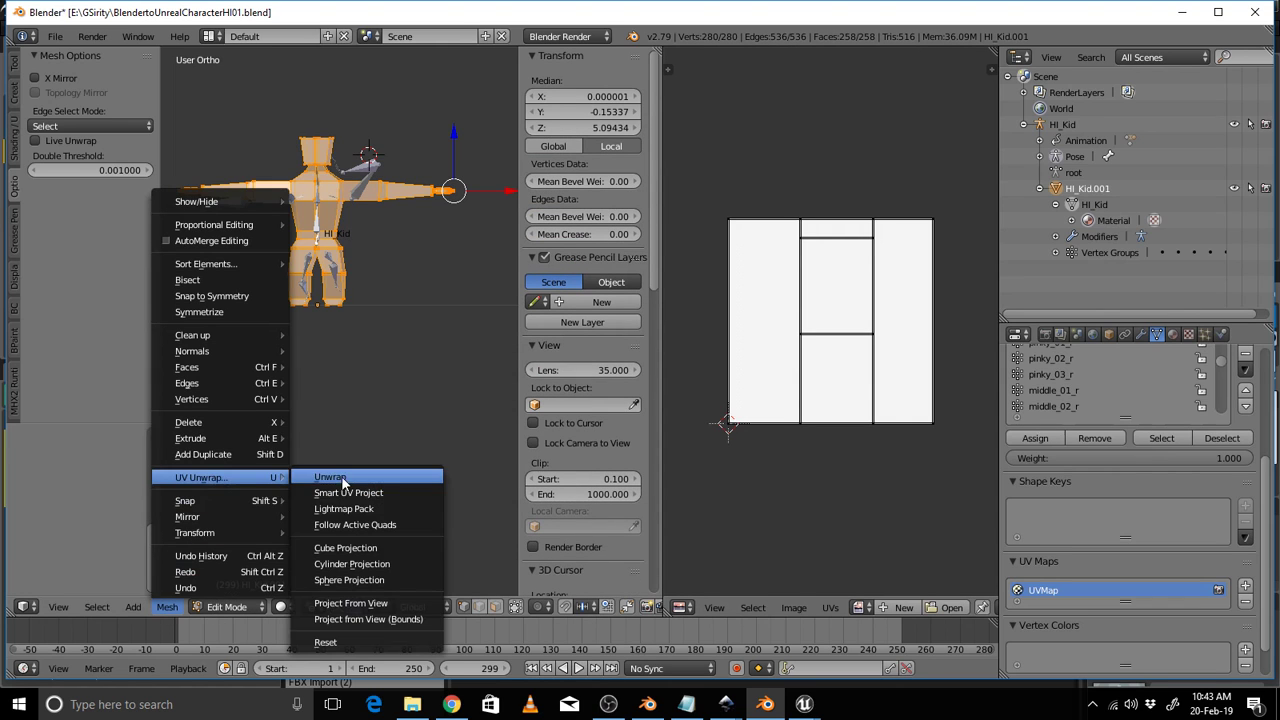
click(349, 492)
click(331, 610)
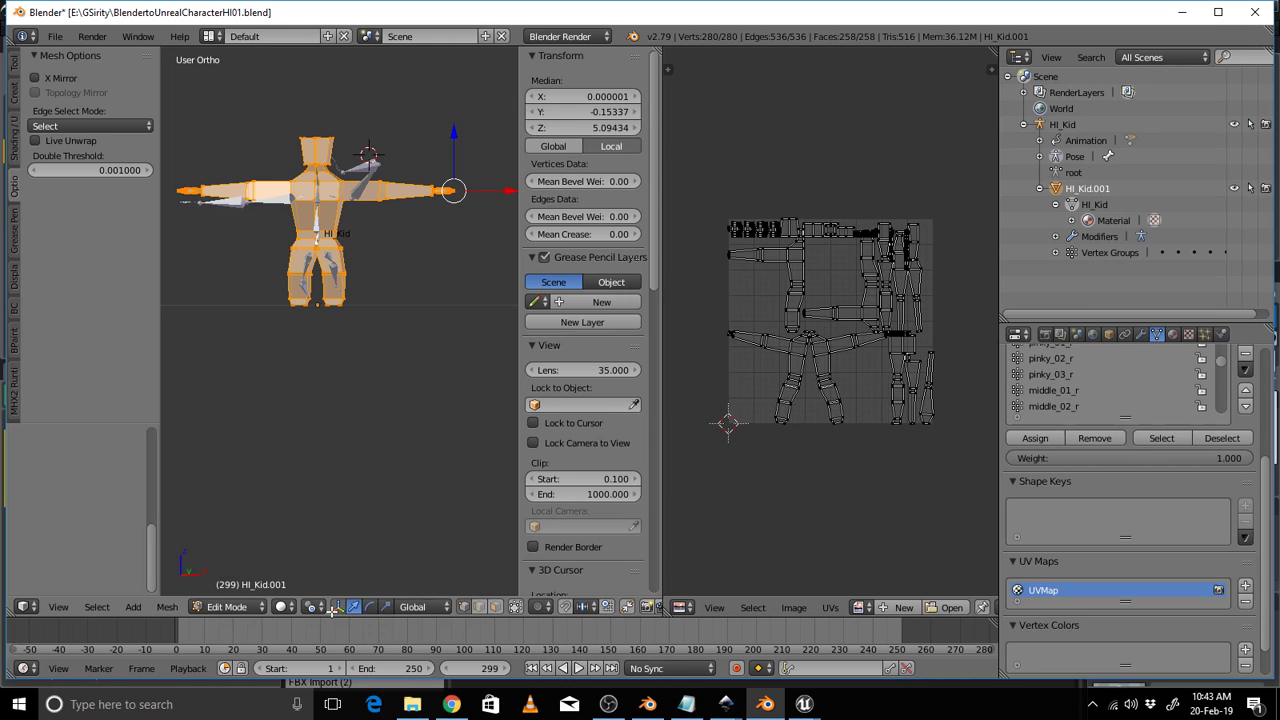
Add a second UV map to the character mesh and name it LightMap.
click(1245, 588)
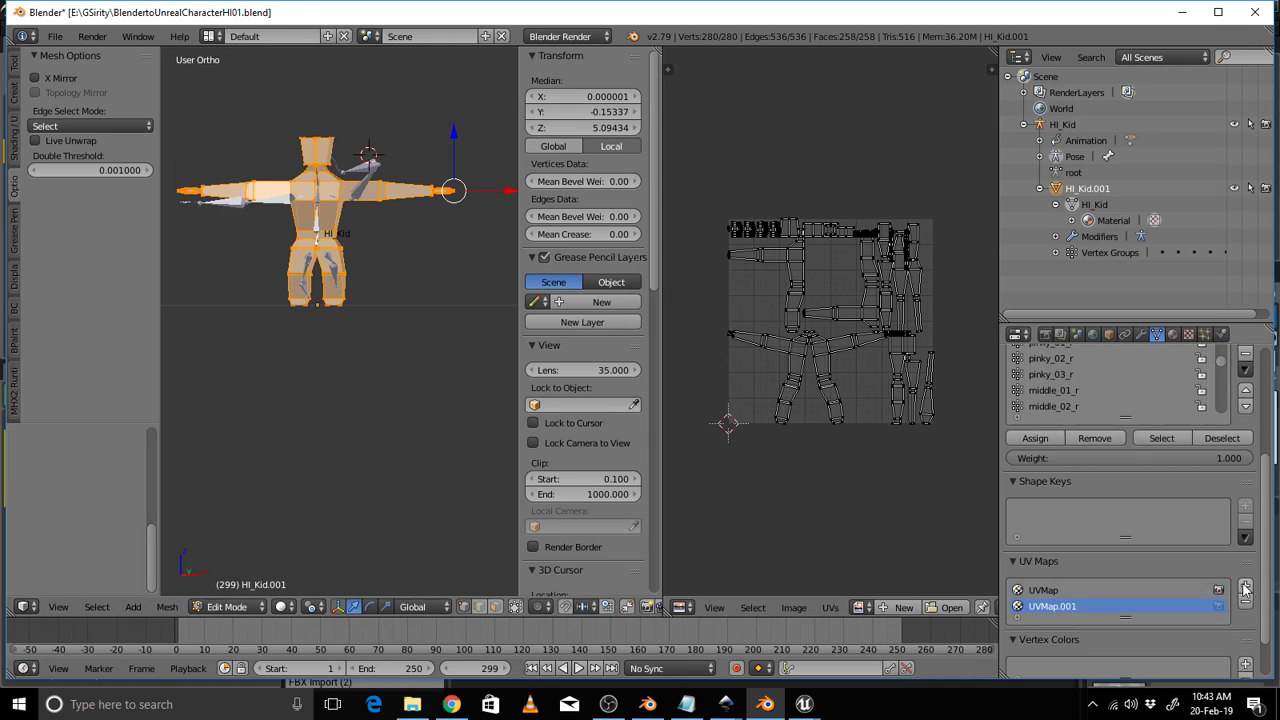
double_click(1058, 607)
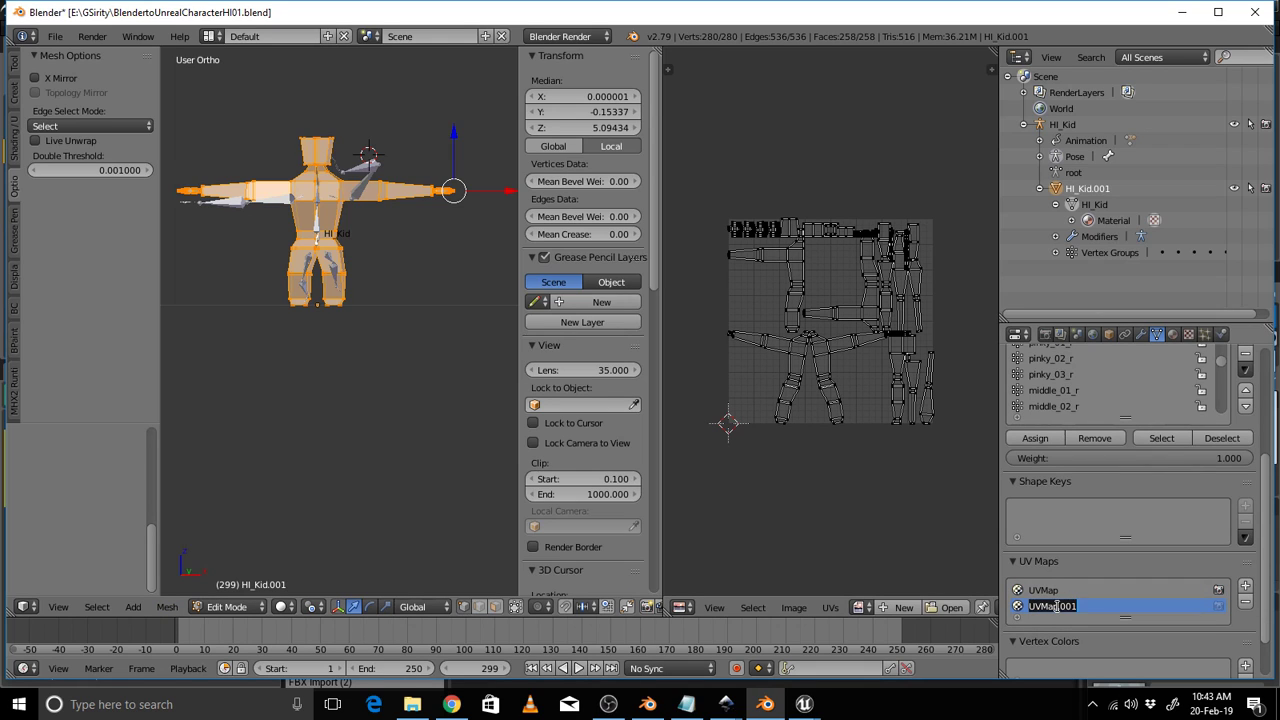
text(LightMap)
Unwrap the selected faces into the LightMap UV map with Lightmap Pack's unchanged settings, and save over the existing blend file.
click(167, 606)
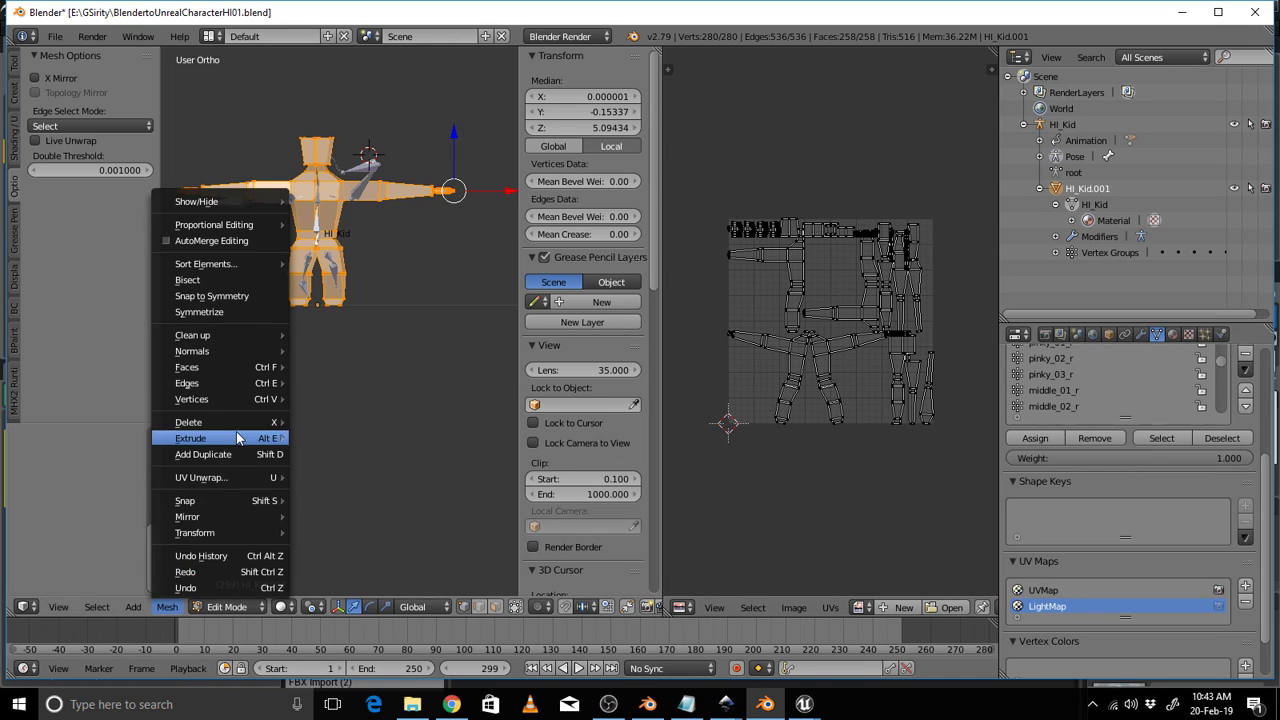
mouse_move(215, 477)
click(386, 510)
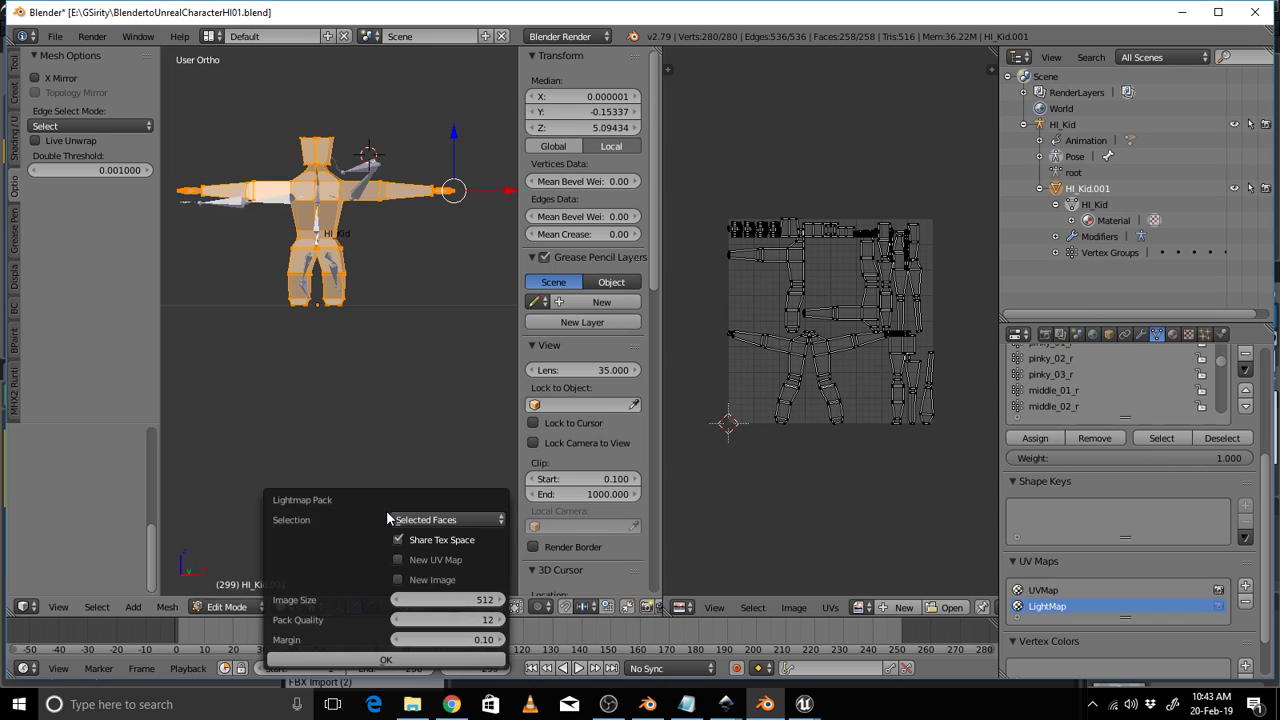
click(371, 656)
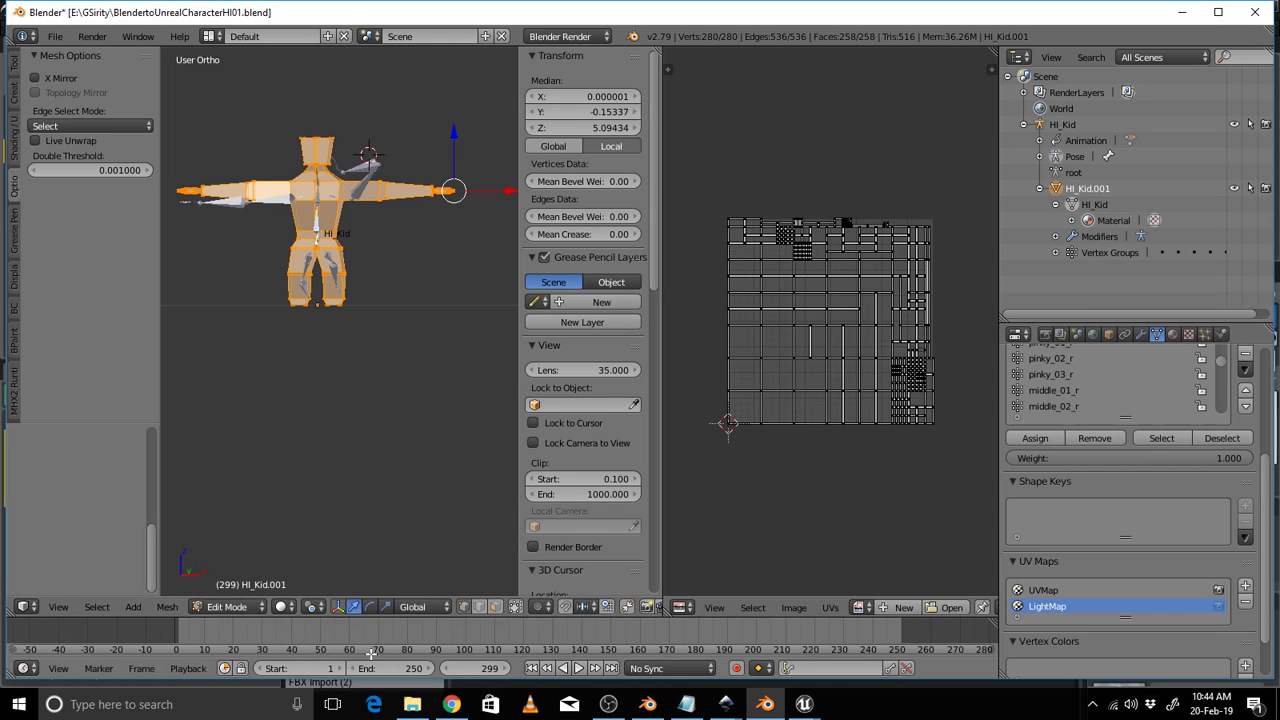
key(ctrl+s)
click(372, 656)
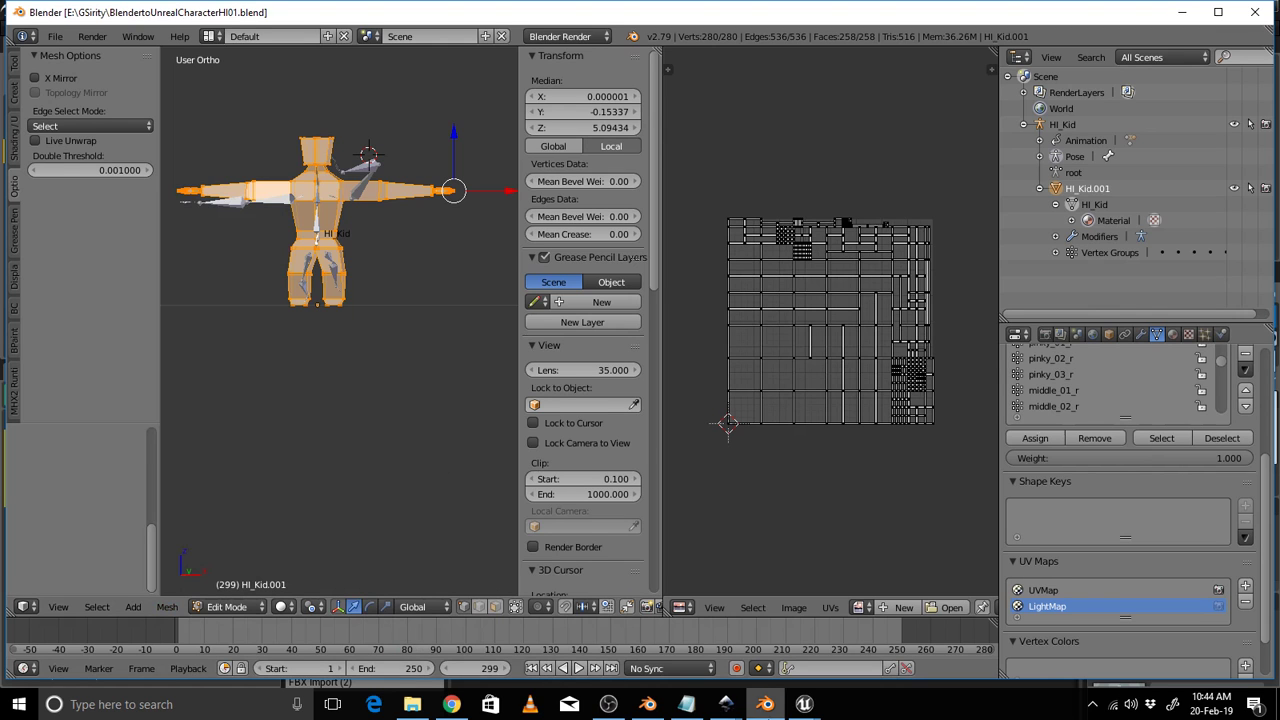
Switch to Unreal Editor, read the FBX import warning about smoothing groups, and preview the third imported character asset's animation.
click(804, 704)
click(940, 624)
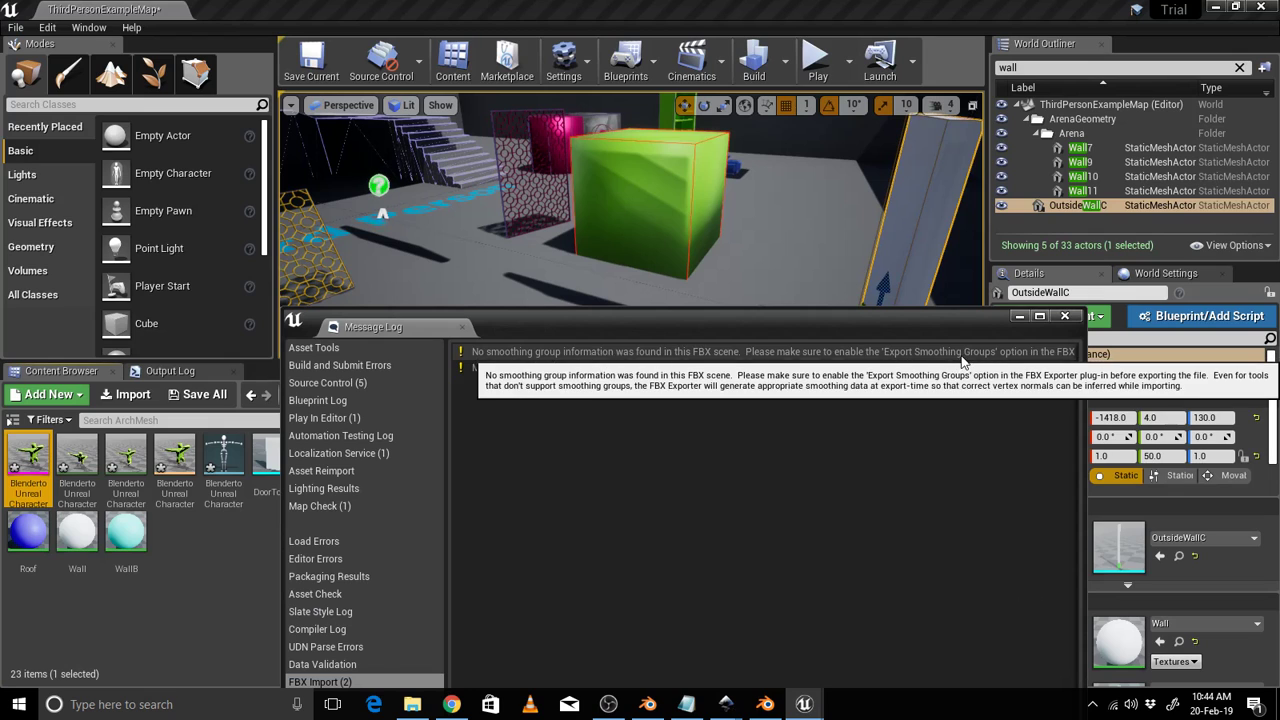
click(1018, 317)
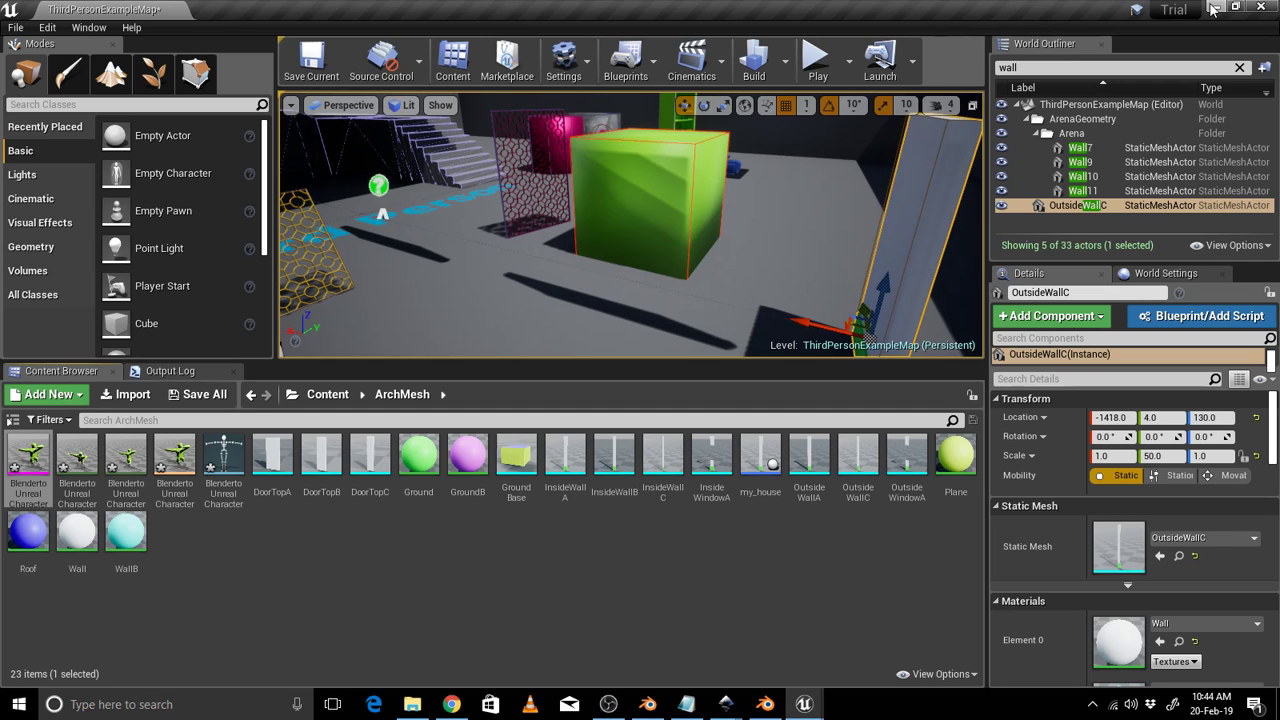
double_click(131, 449)
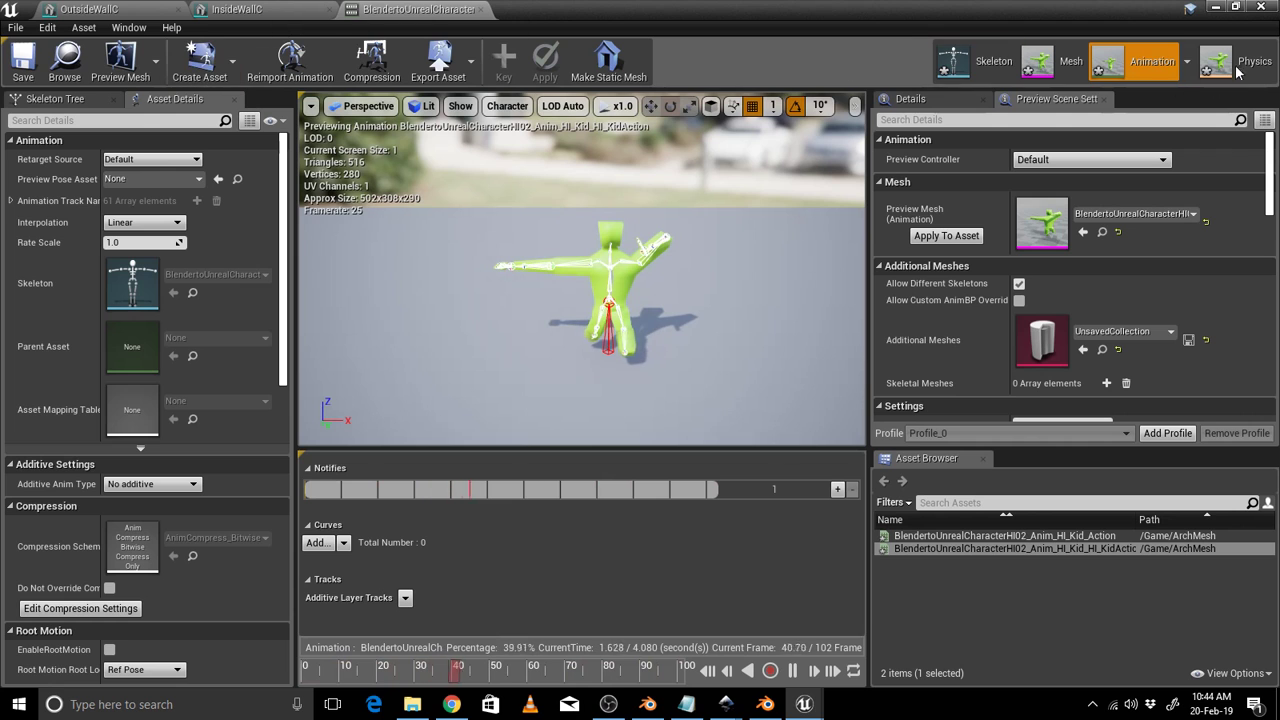
click(1215, 8)
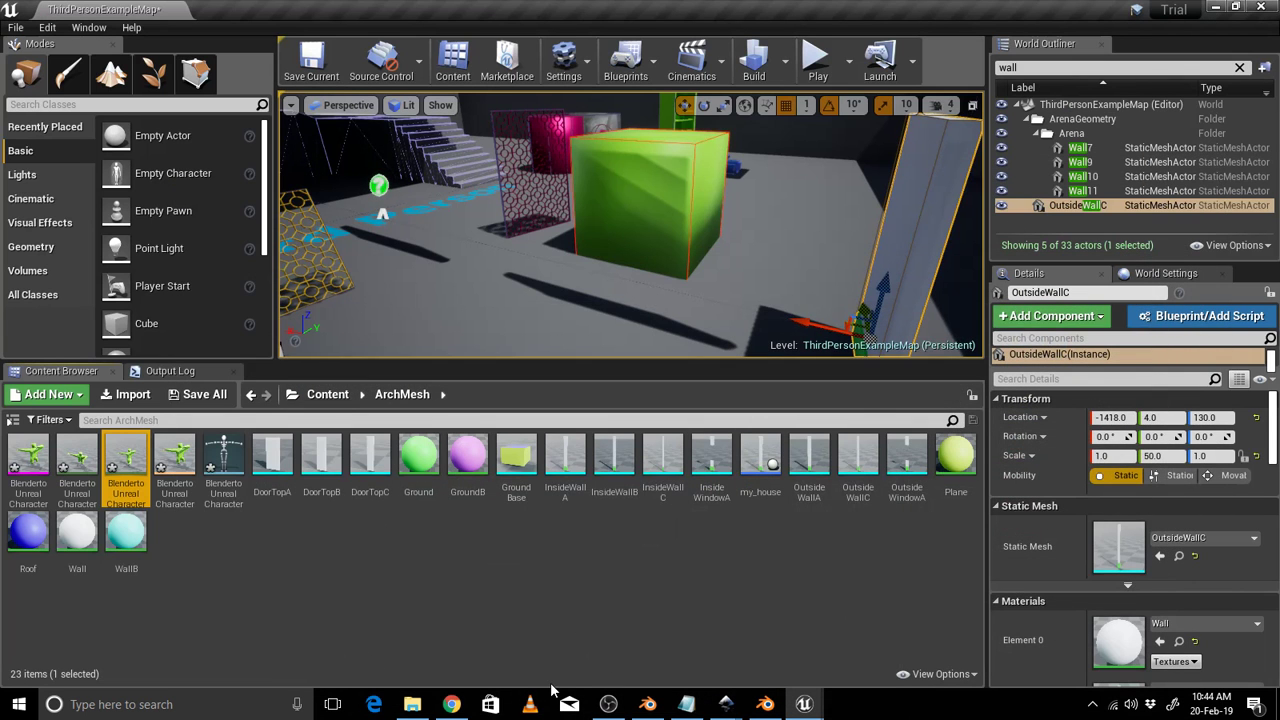
View the Facebook video page on Blender character creation and Unreal import in Chrome, and minimize the browser.
click(449, 705)
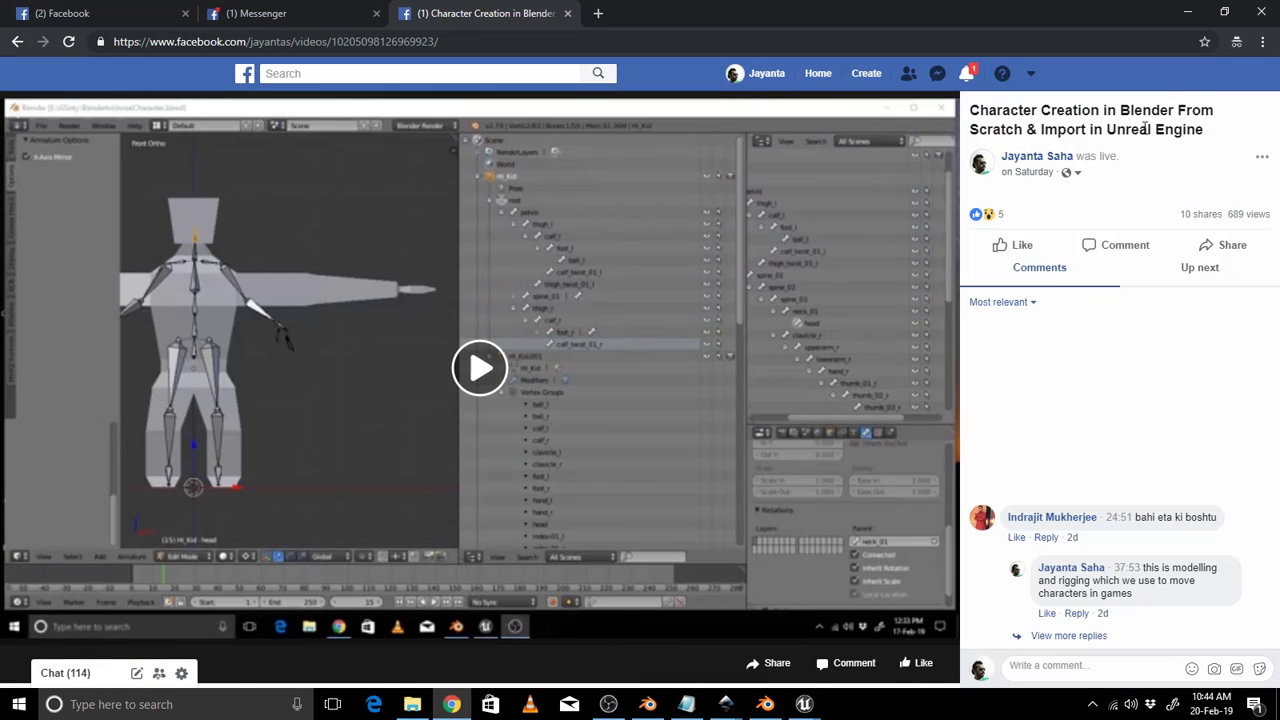
click(1187, 12)
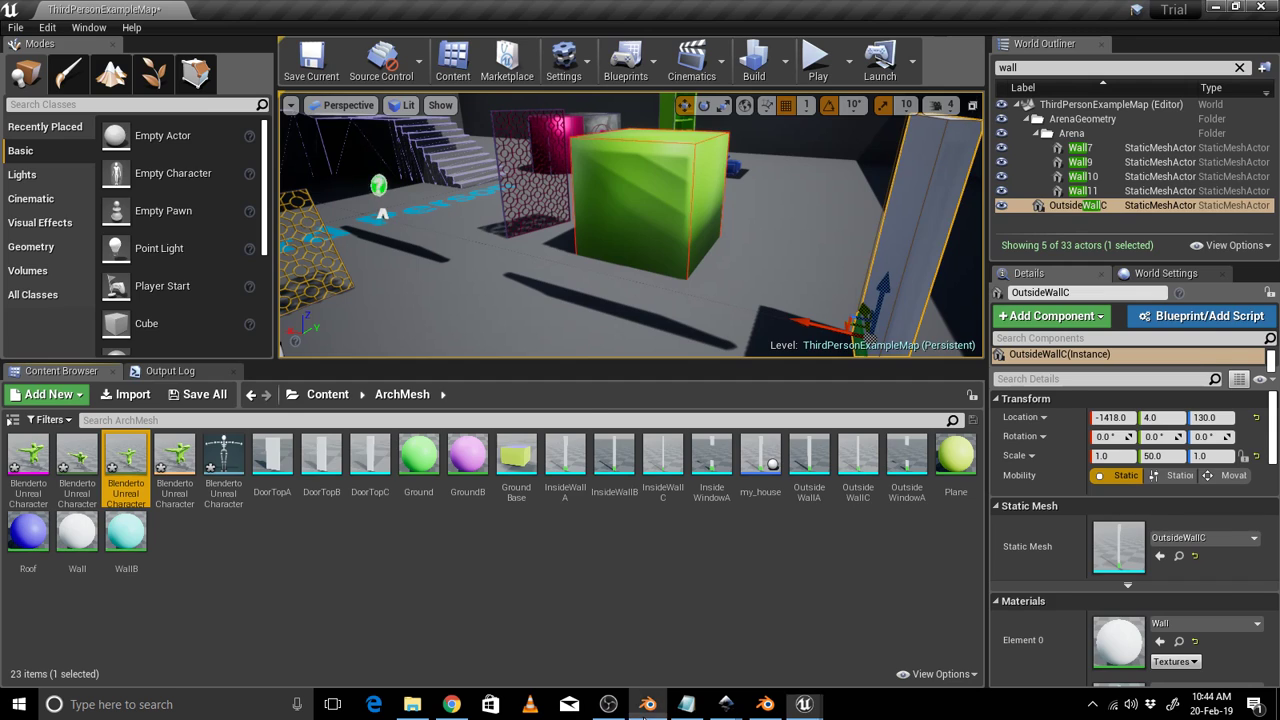
Switch back to Blender, return the mesh to Object Mode, select the HI_Kid armature and collapse its hierarchy.
click(648, 704)
click(765, 704)
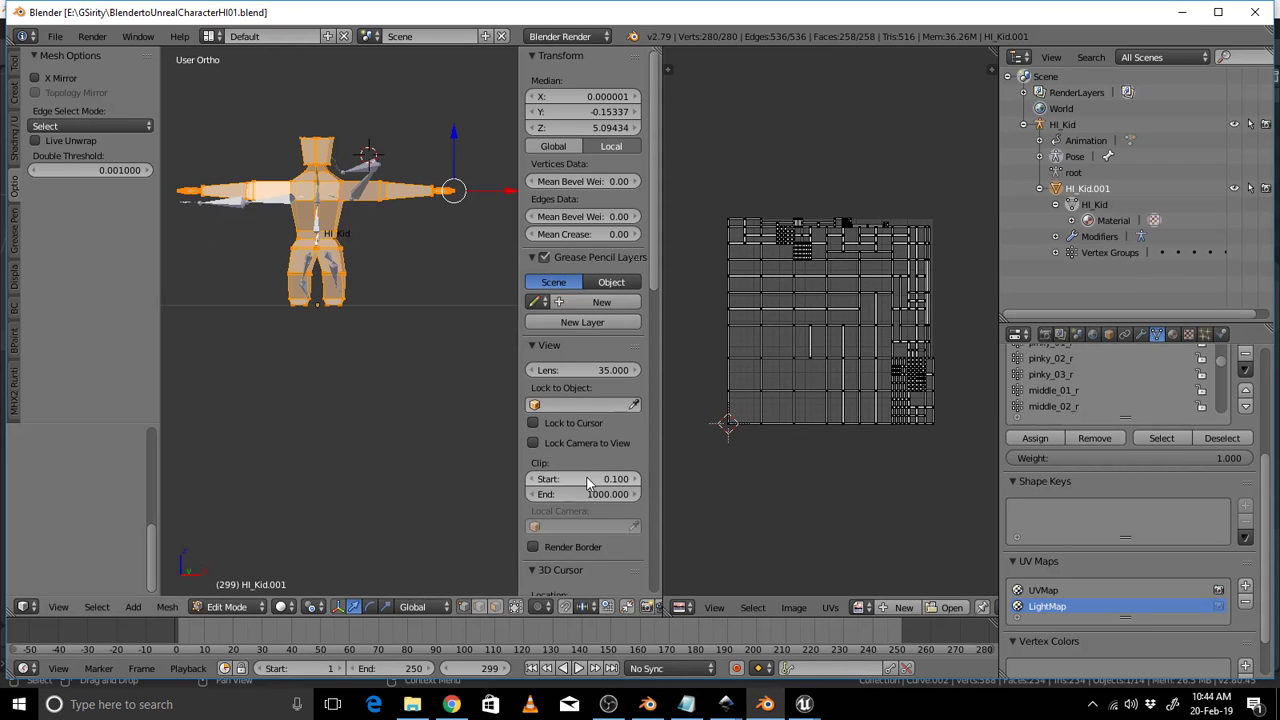
click(56, 38)
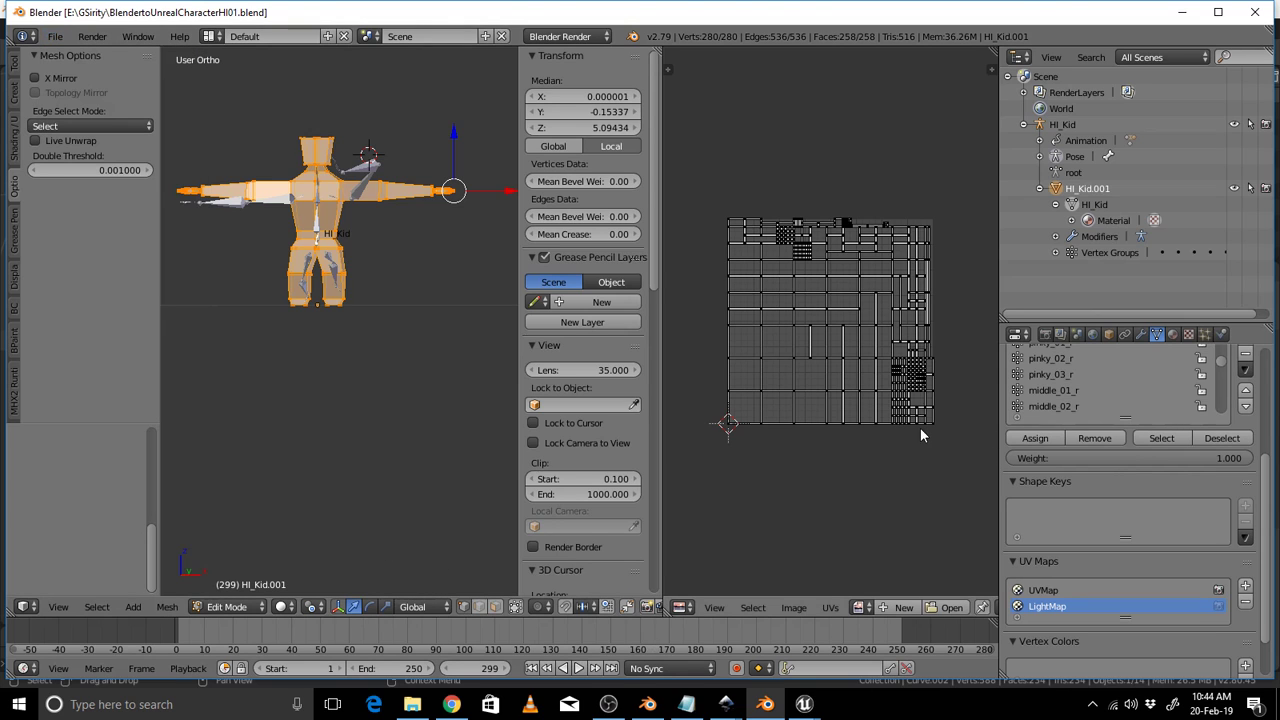
click(240, 604)
click(240, 596)
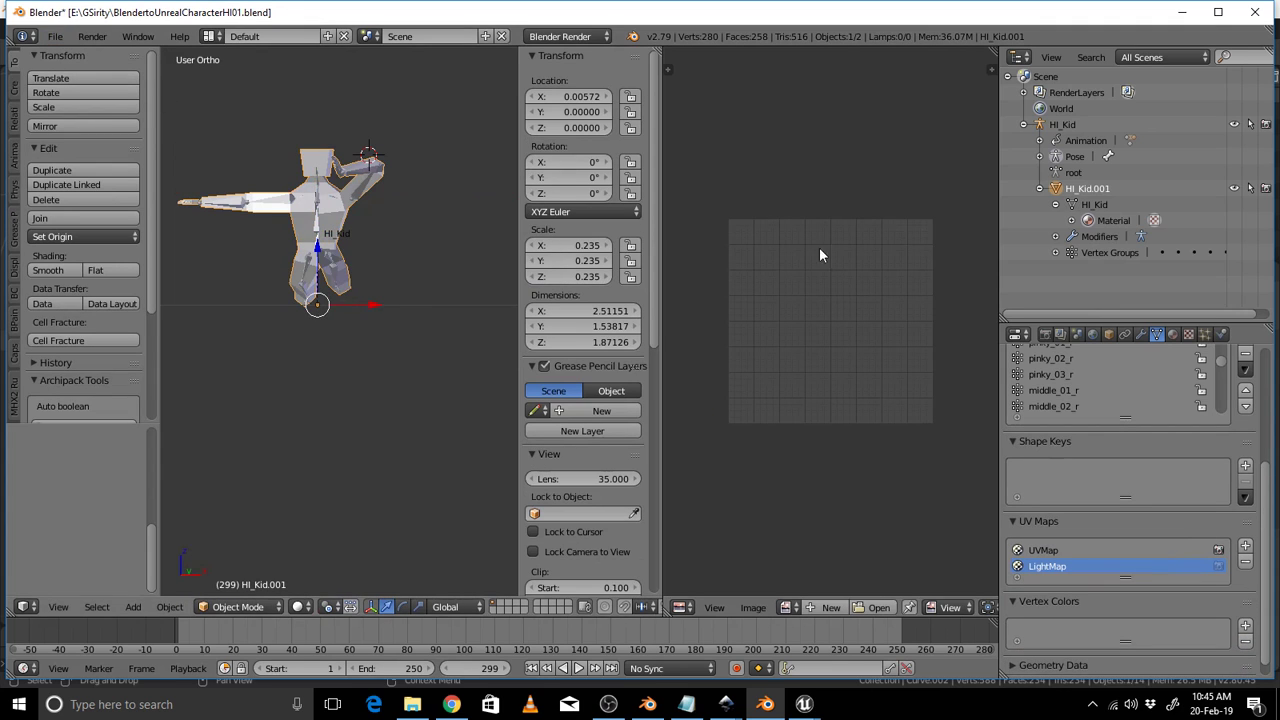
click(1064, 126)
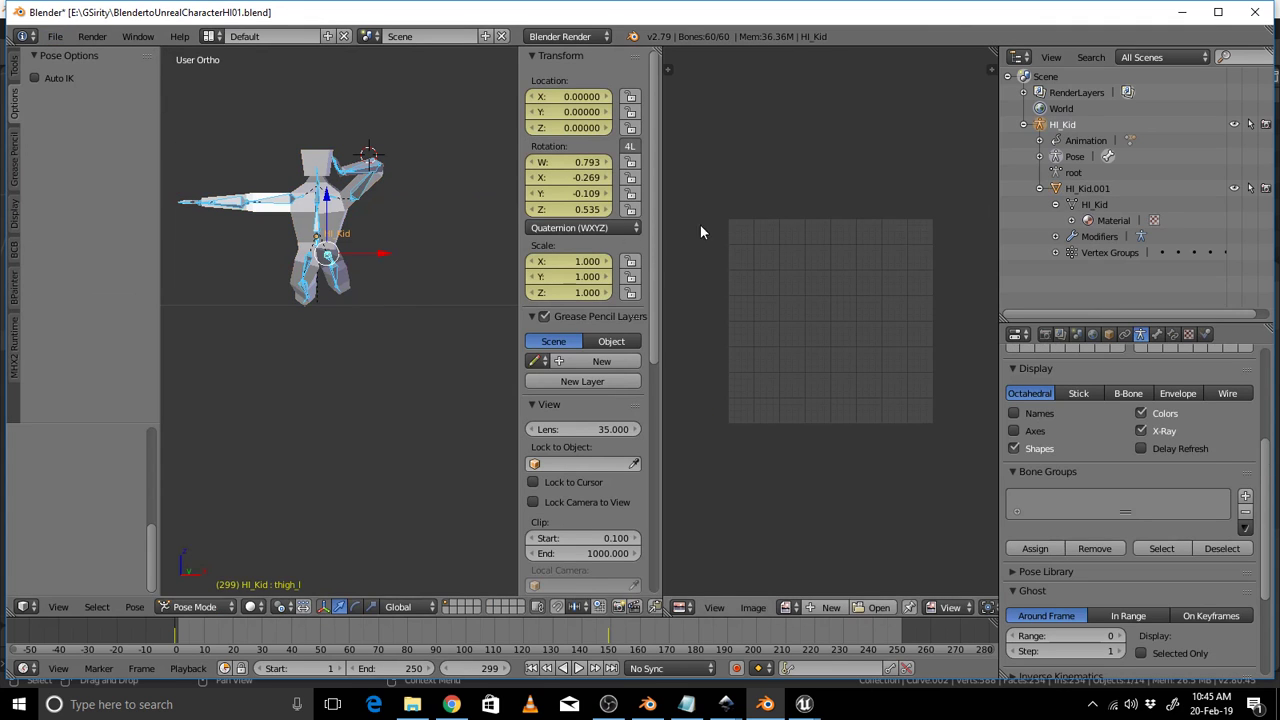
click(1023, 125)
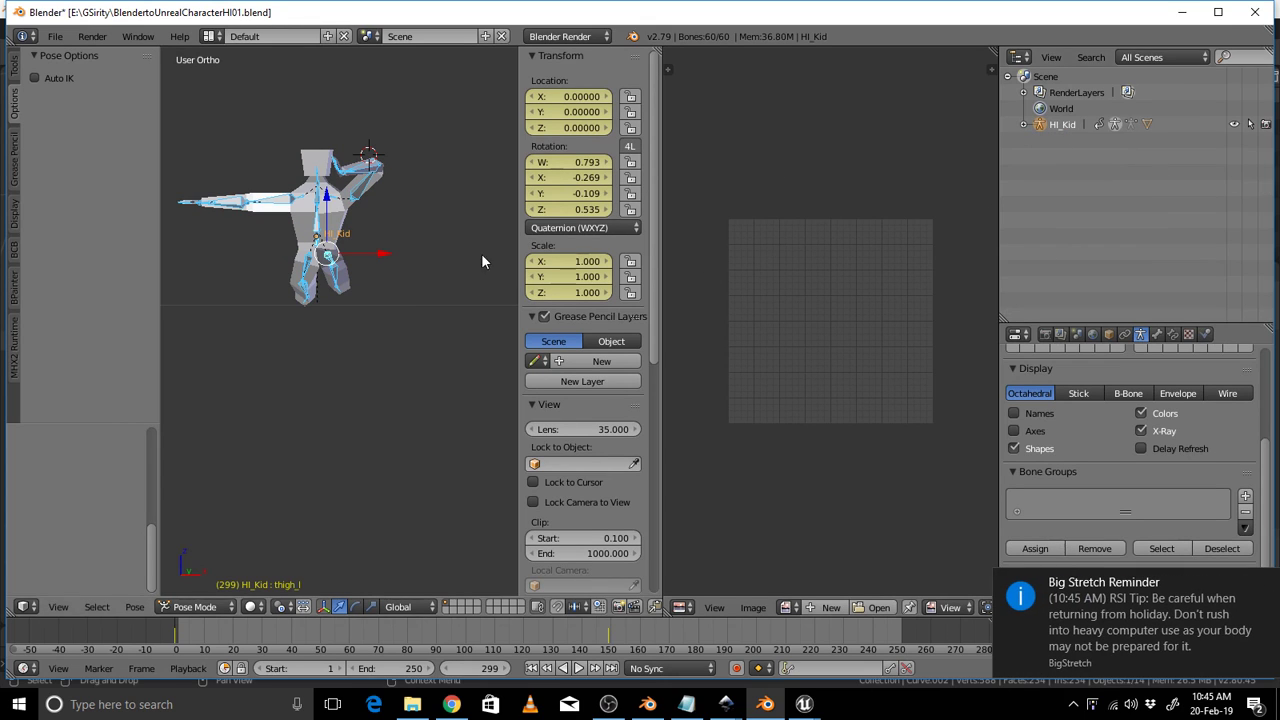
Start an FBX export to the GSirity folder and increment the file name to BlendertoUnrealCharacterHI03.fbx.
click(56, 37)
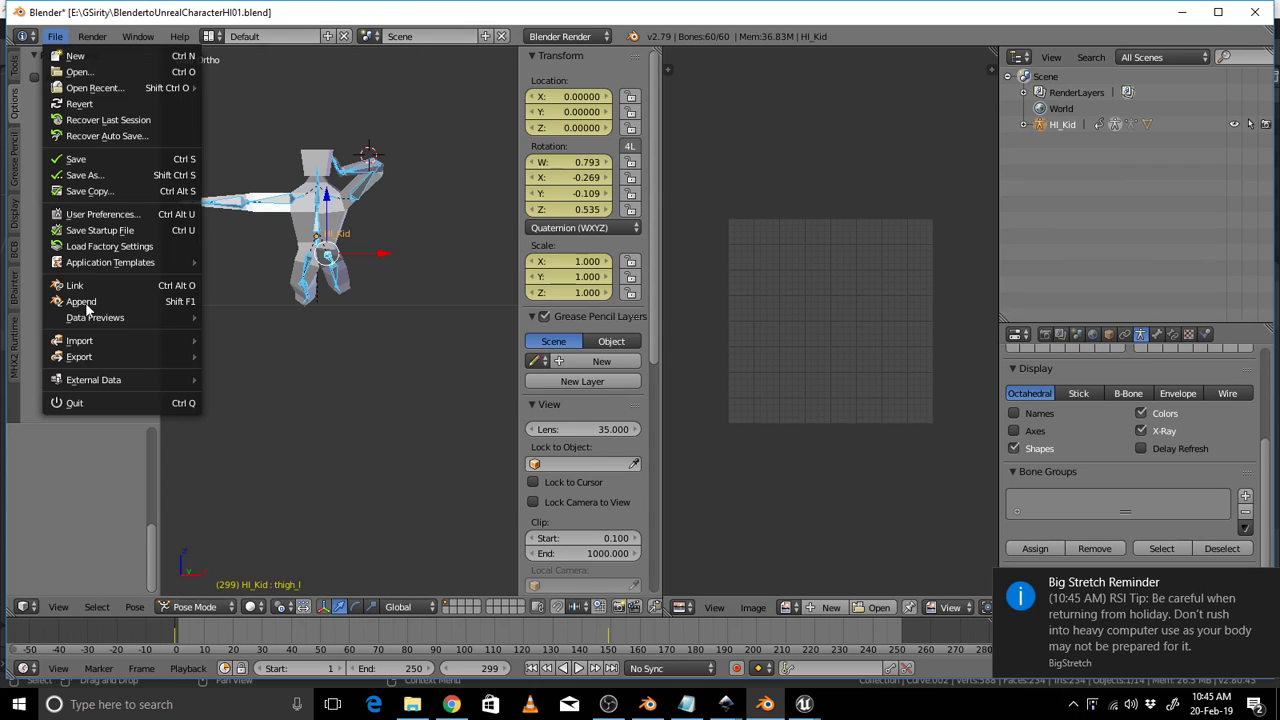
mouse_move(112, 358)
click(299, 406)
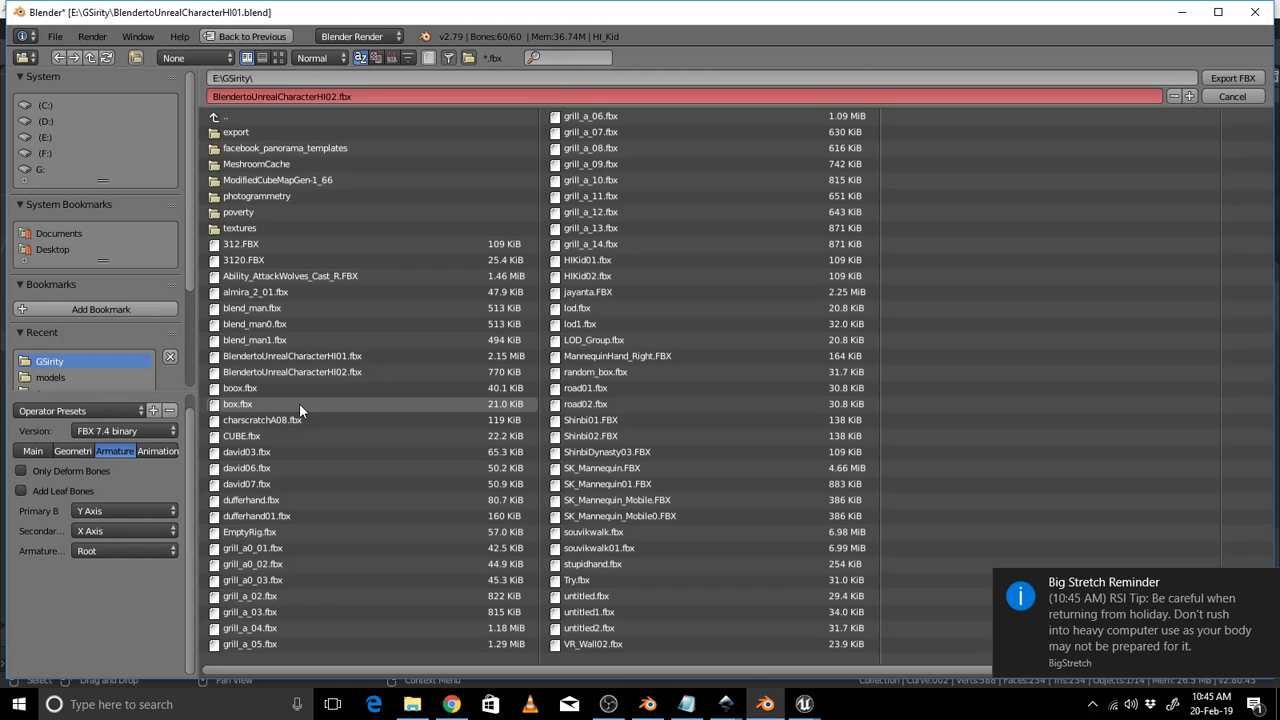
click(1189, 96)
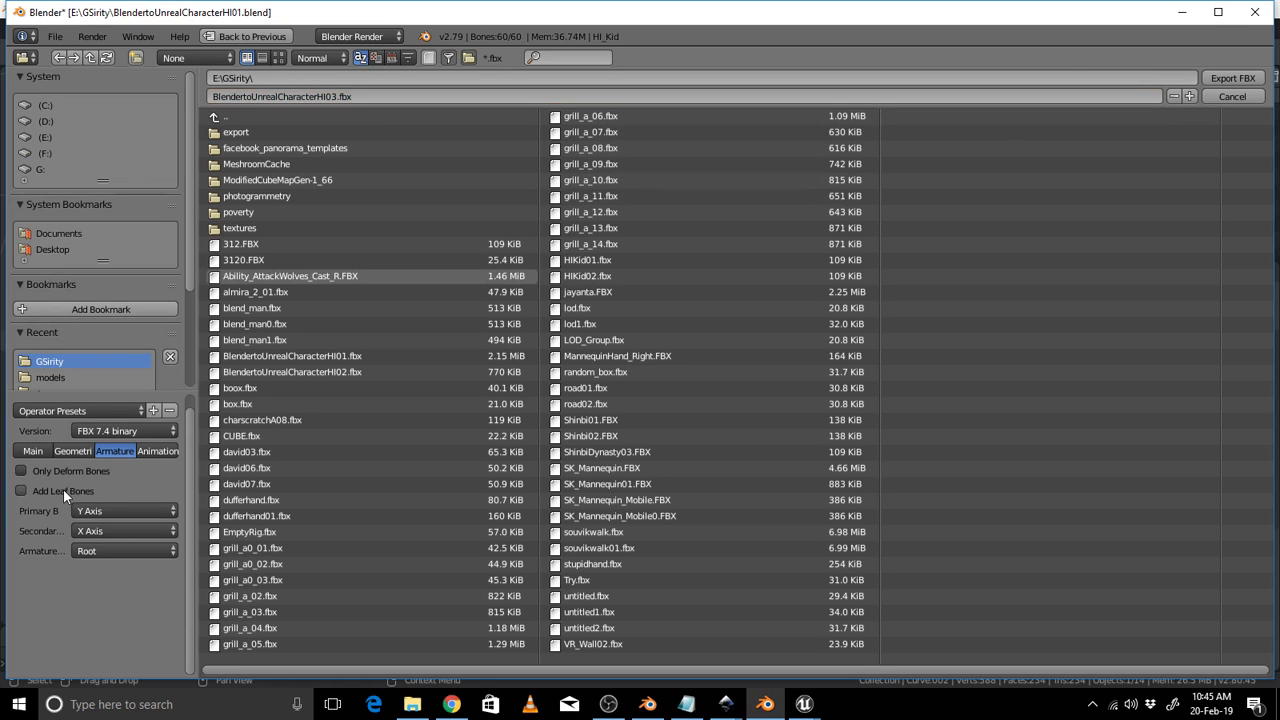
Check the main FBX export options and set the geometry smoothing to Edge.
click(31, 449)
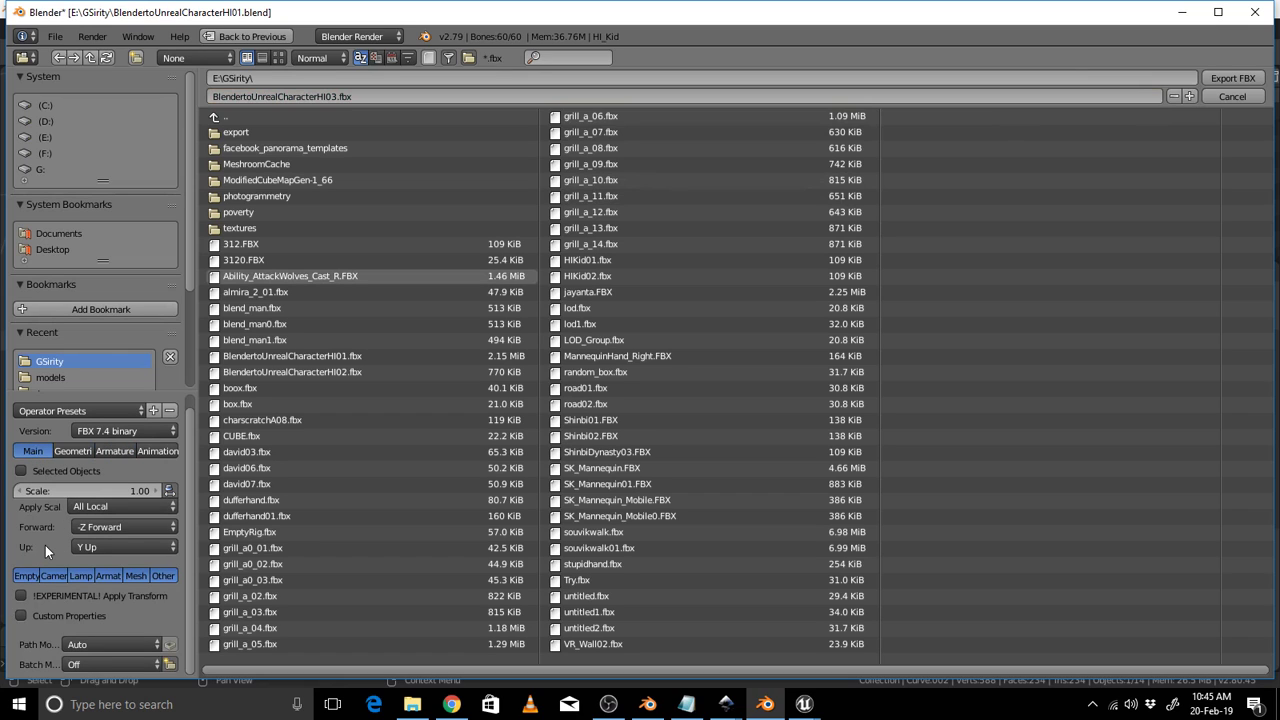
click(62, 452)
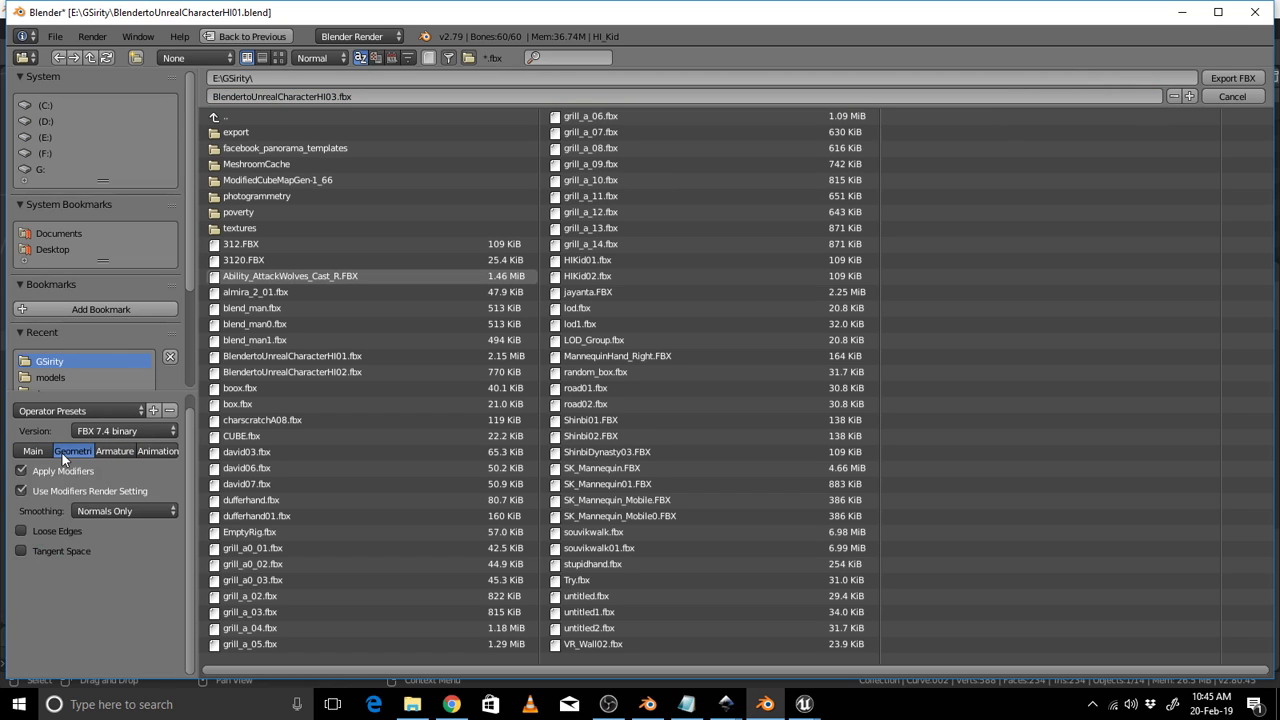
click(115, 511)
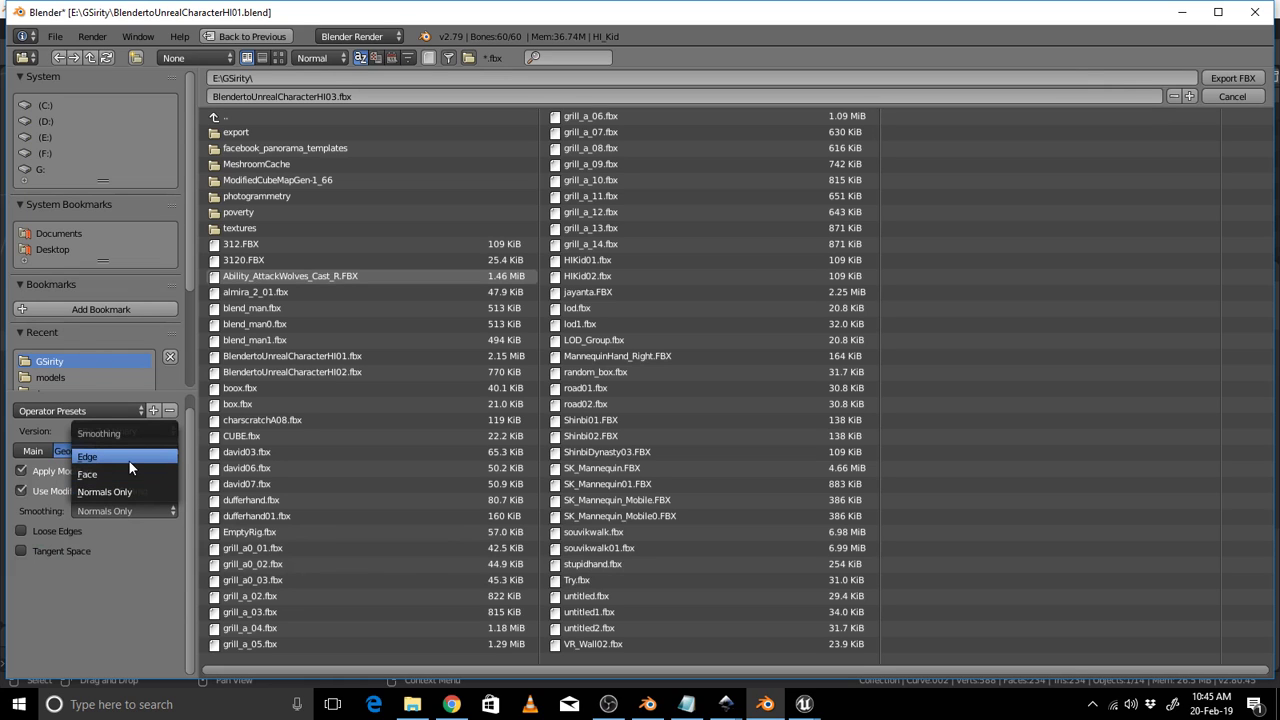
click(129, 461)
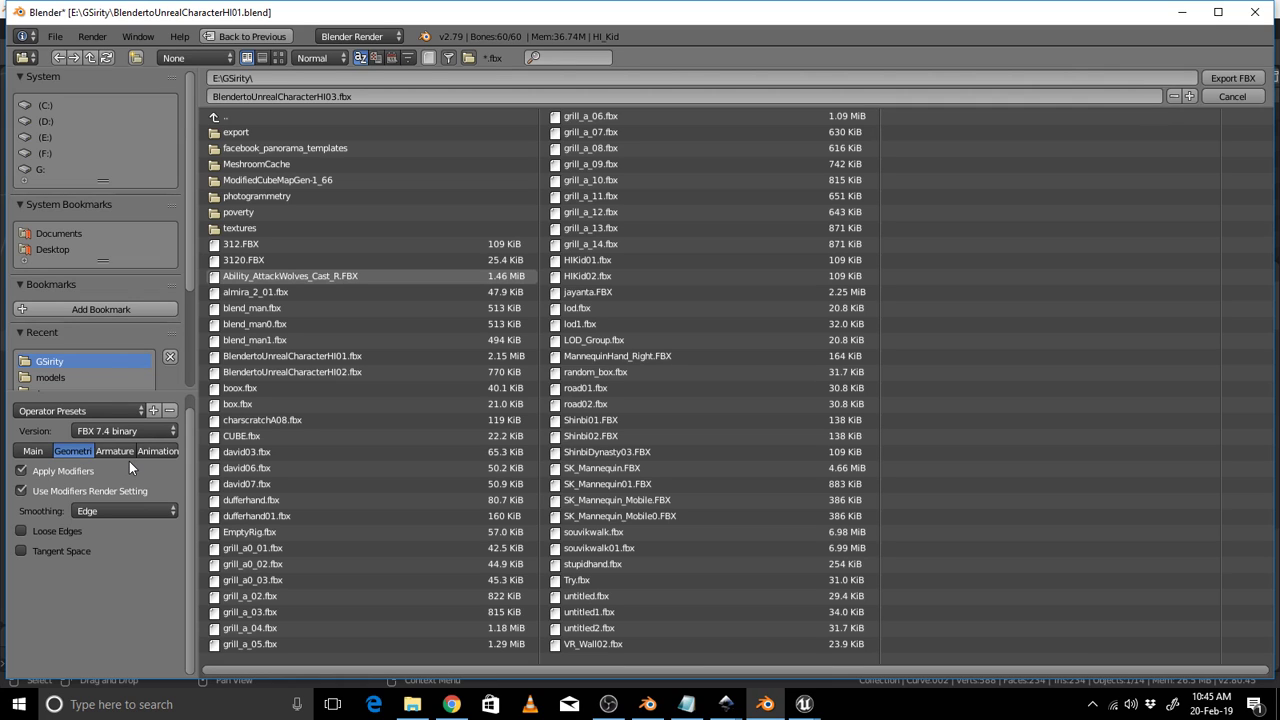
Export the character to BlendertoUnrealCharacterHI03.fbx and save the project over BlendertoUnrealCharacterHI01.blend.
click(1225, 77)
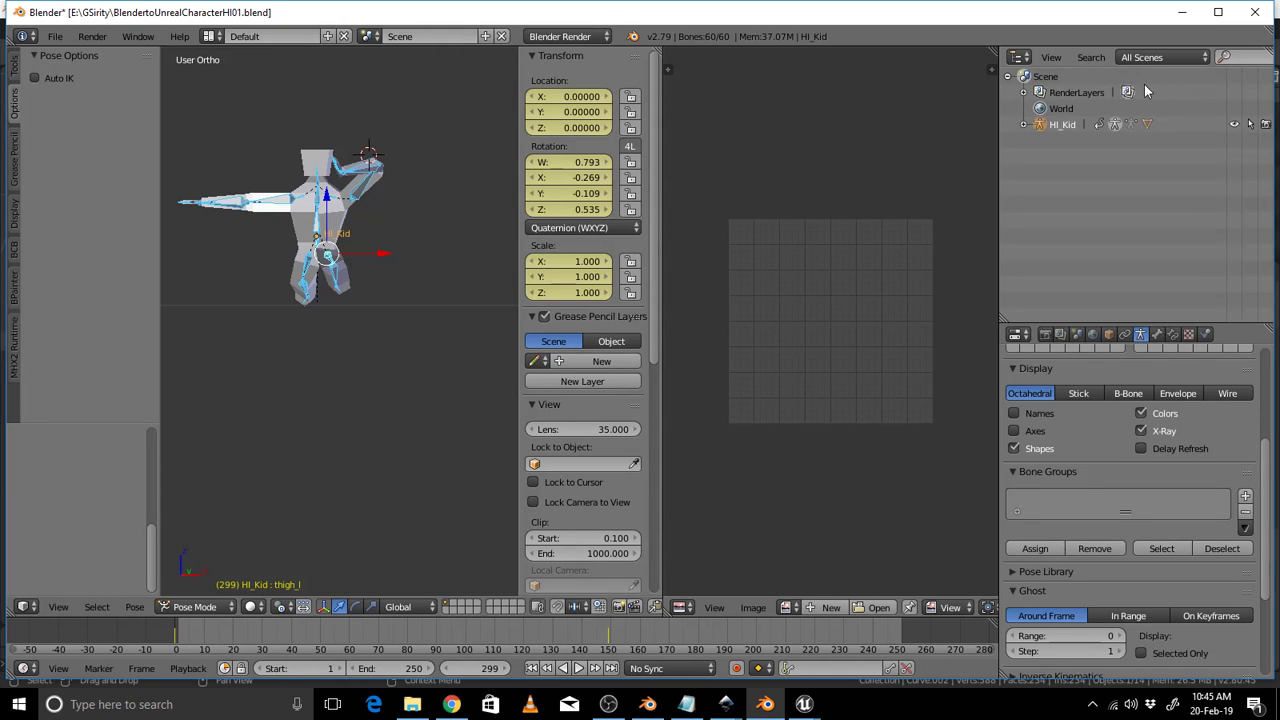
key(ctrl+s)
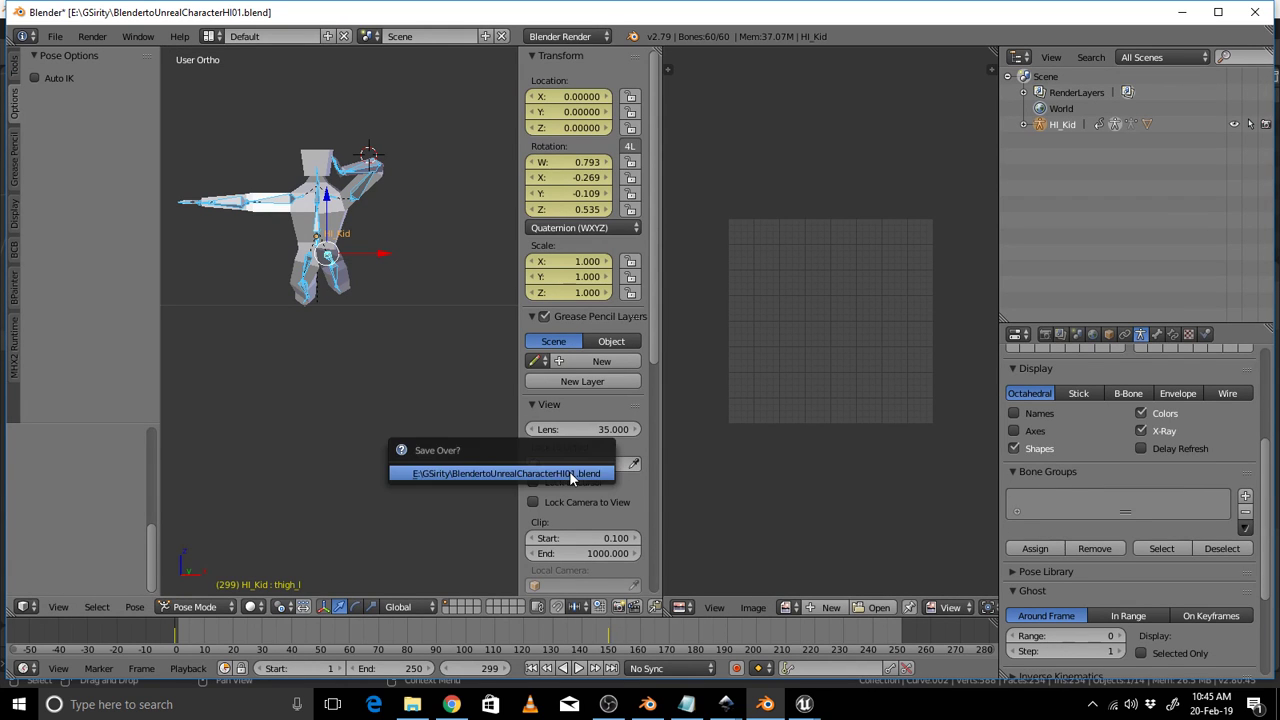
click(571, 479)
Switch to the main Unreal Editor window and close the Message Log with the FBX import warnings.
key(alt+Tab)
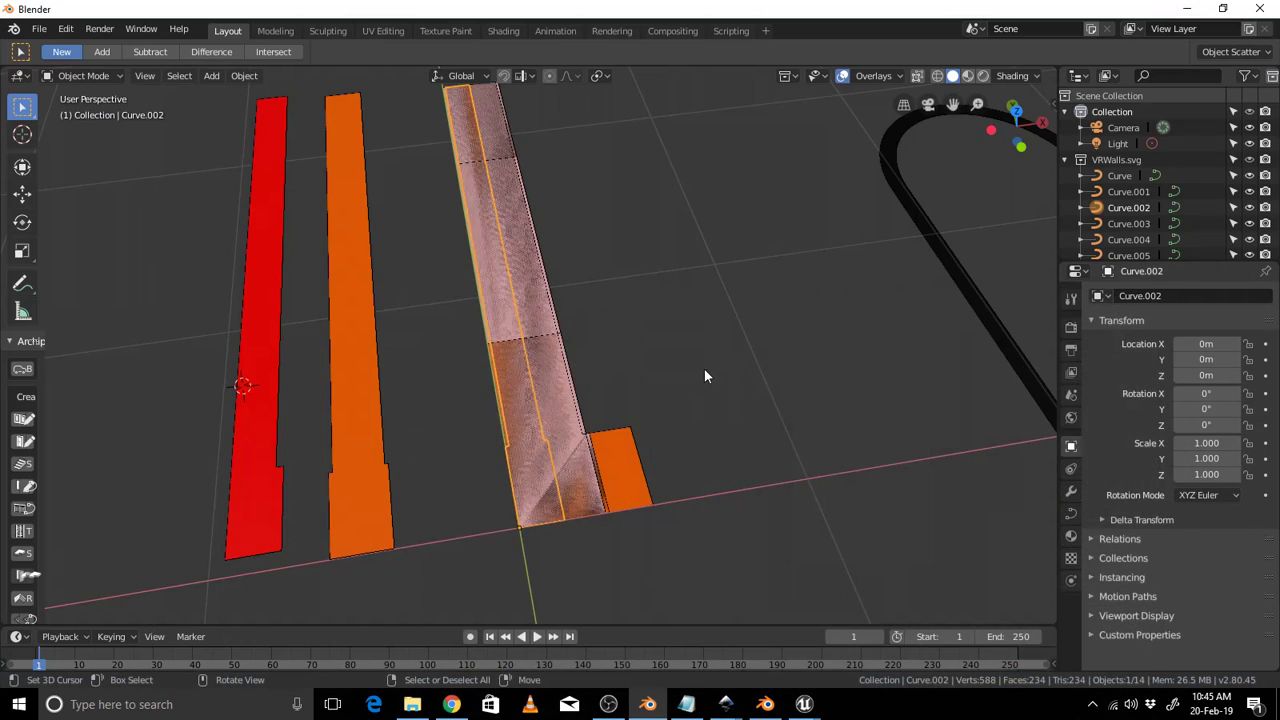
mouse_move(804, 704)
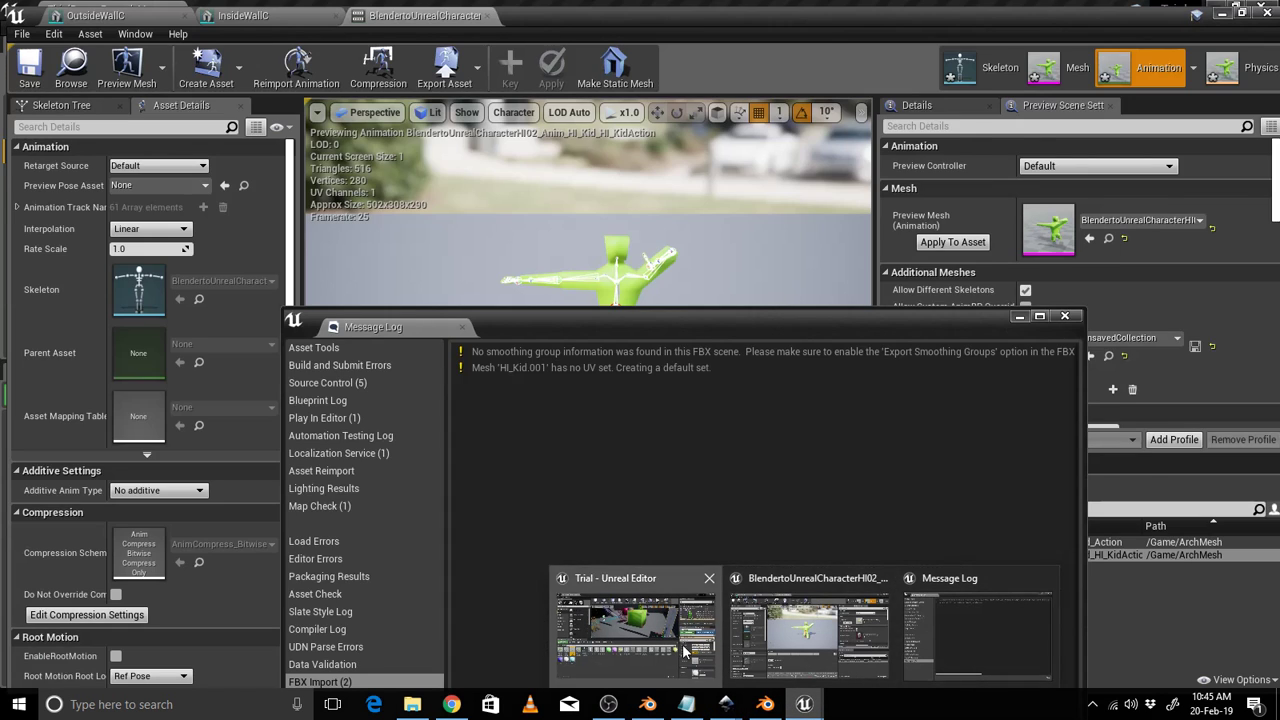
click(640, 630)
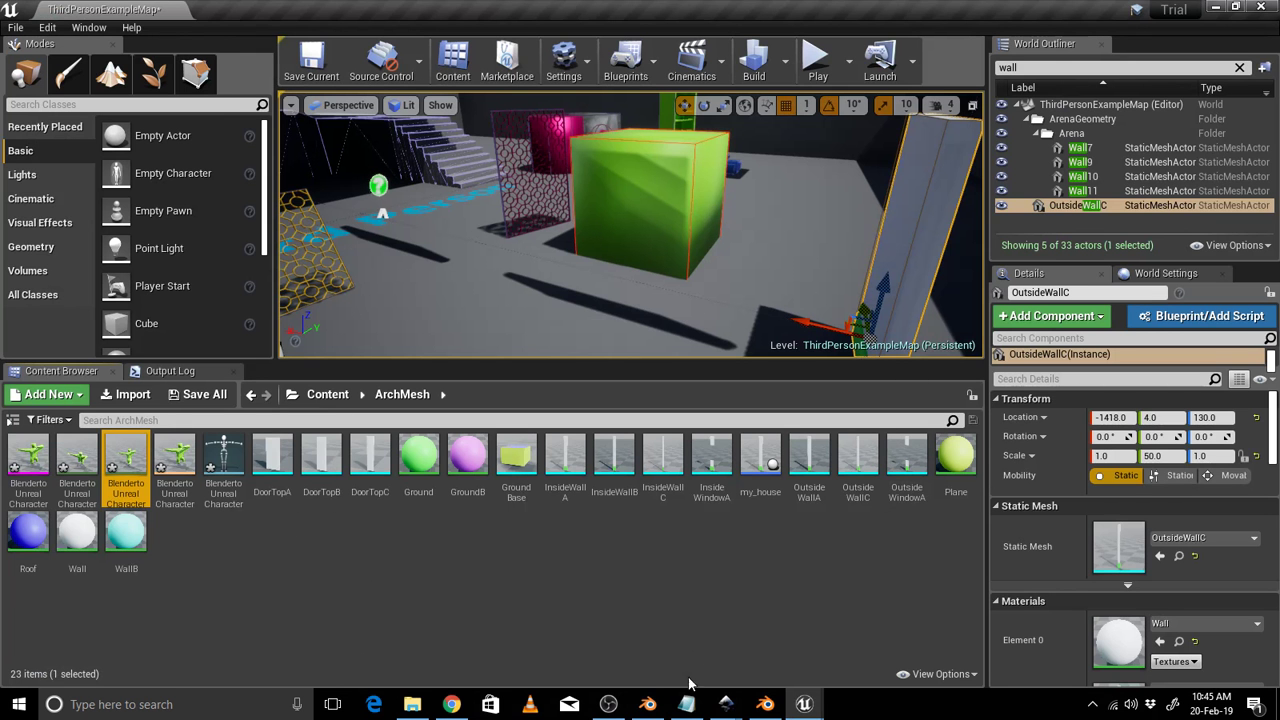
mouse_move(804, 704)
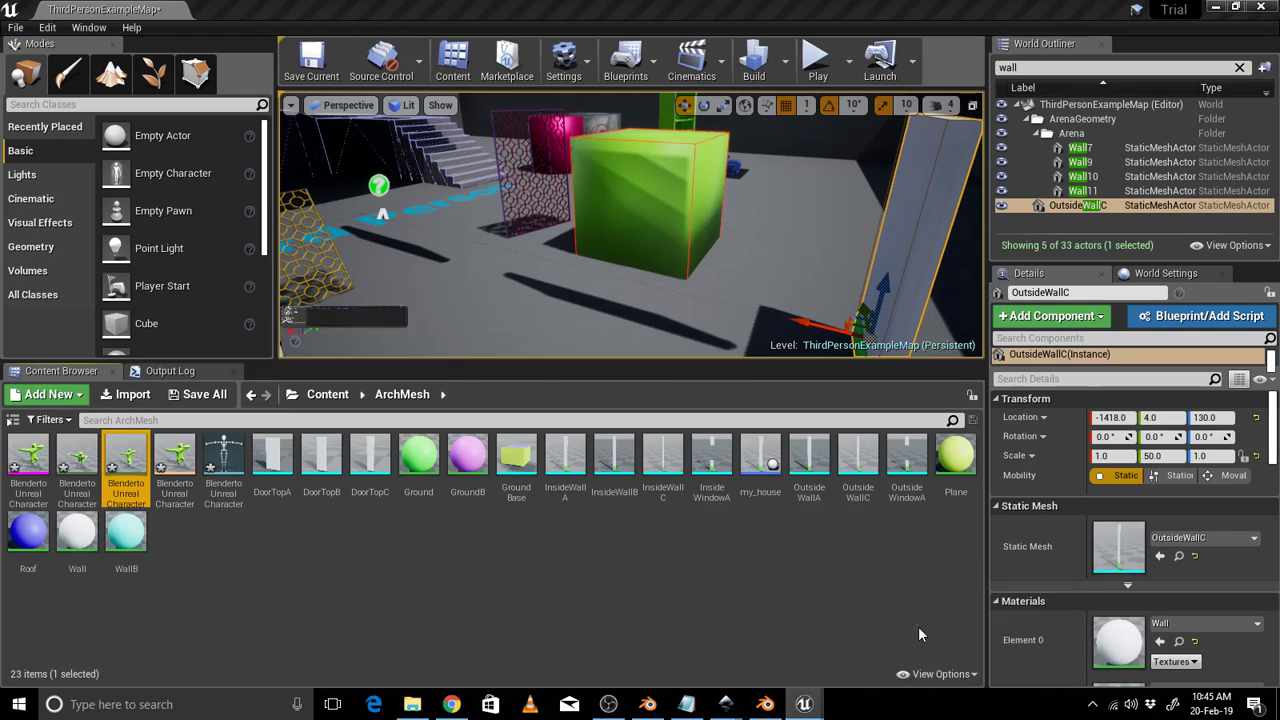
click(918, 626)
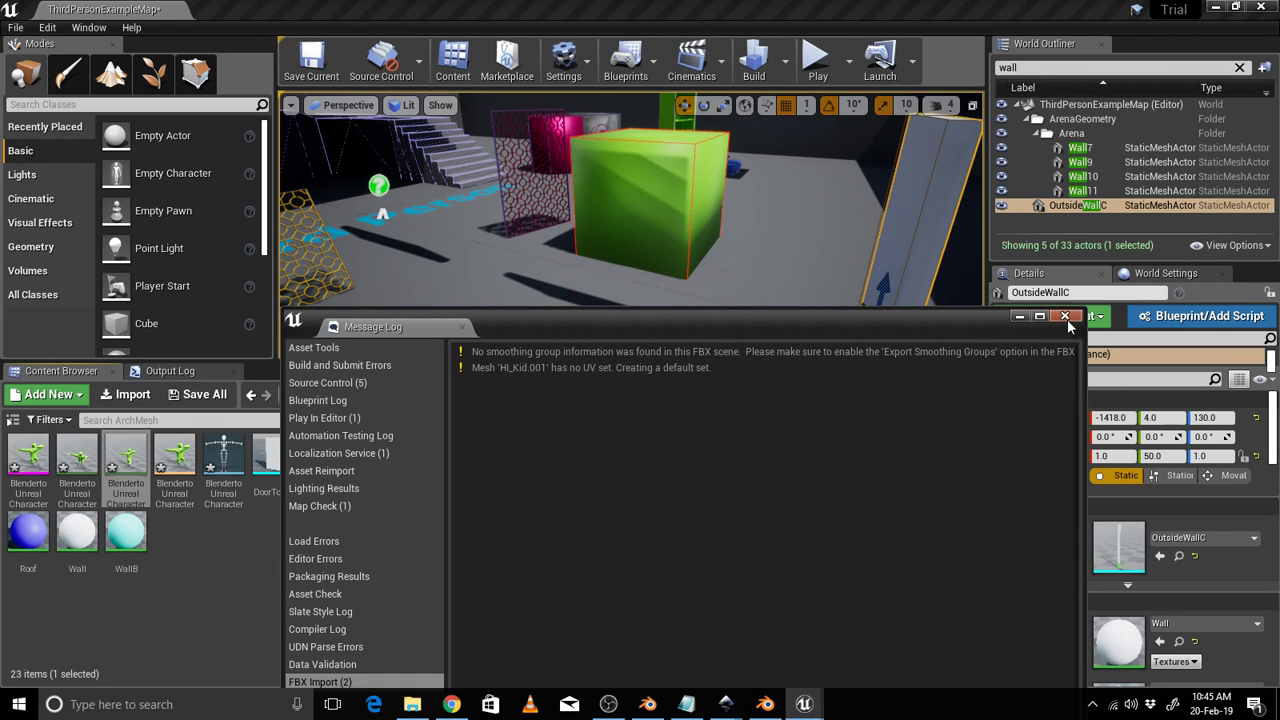
click(1065, 318)
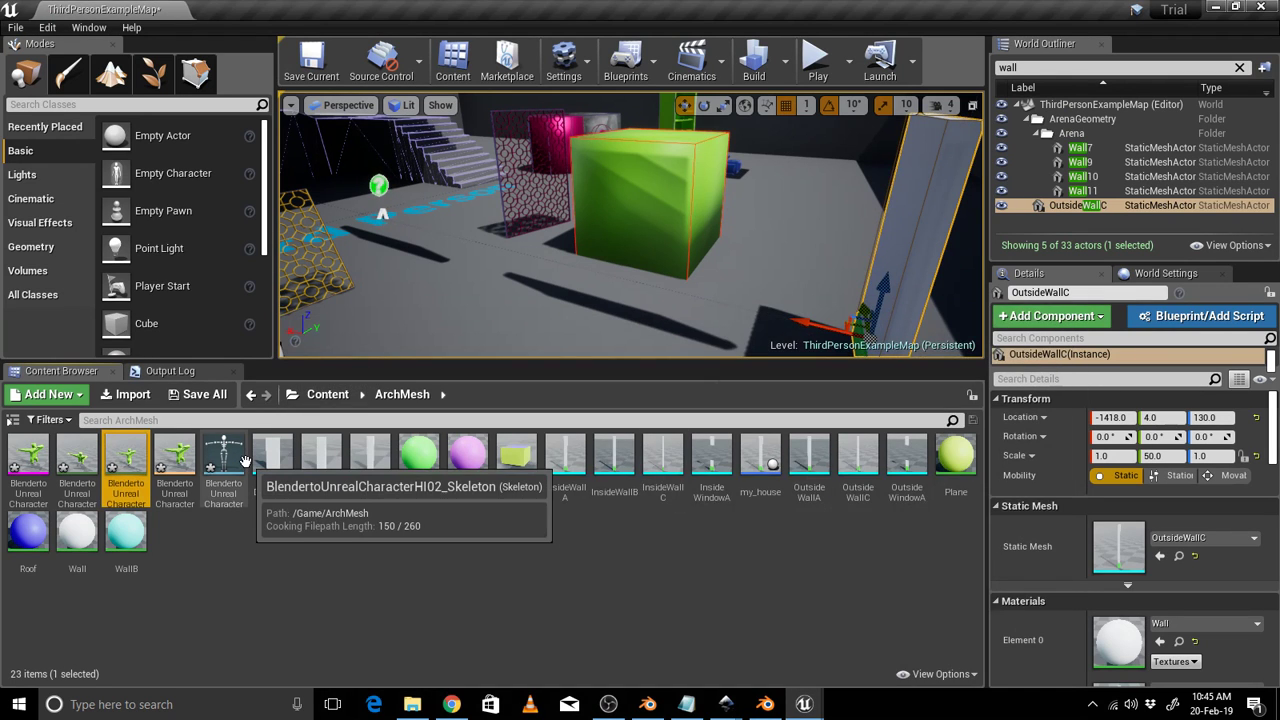
Force delete the five BlendertoUnrealCharacterHI02 assets from the ArchMesh folder, including skeletal mesh, skeleton, physics asset and animations.
click(240, 462)
ctrl+click(174, 462)
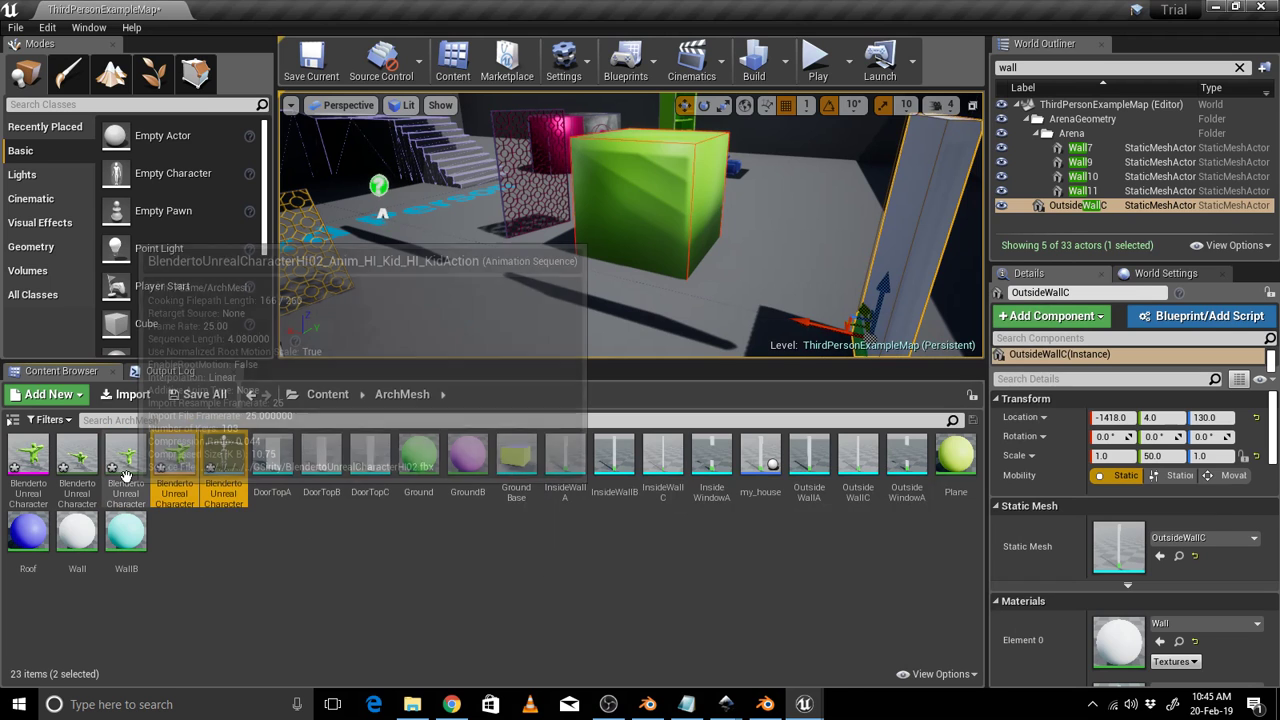
shift+click(28, 460)
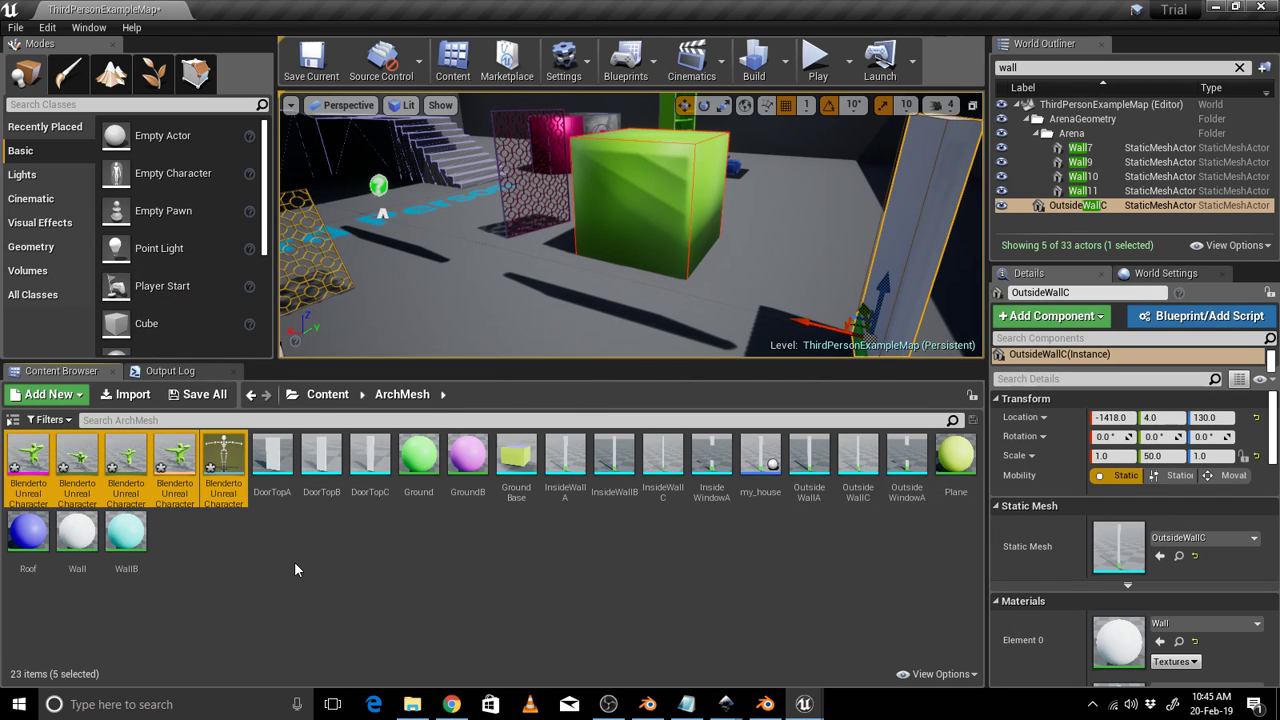
key(Delete)
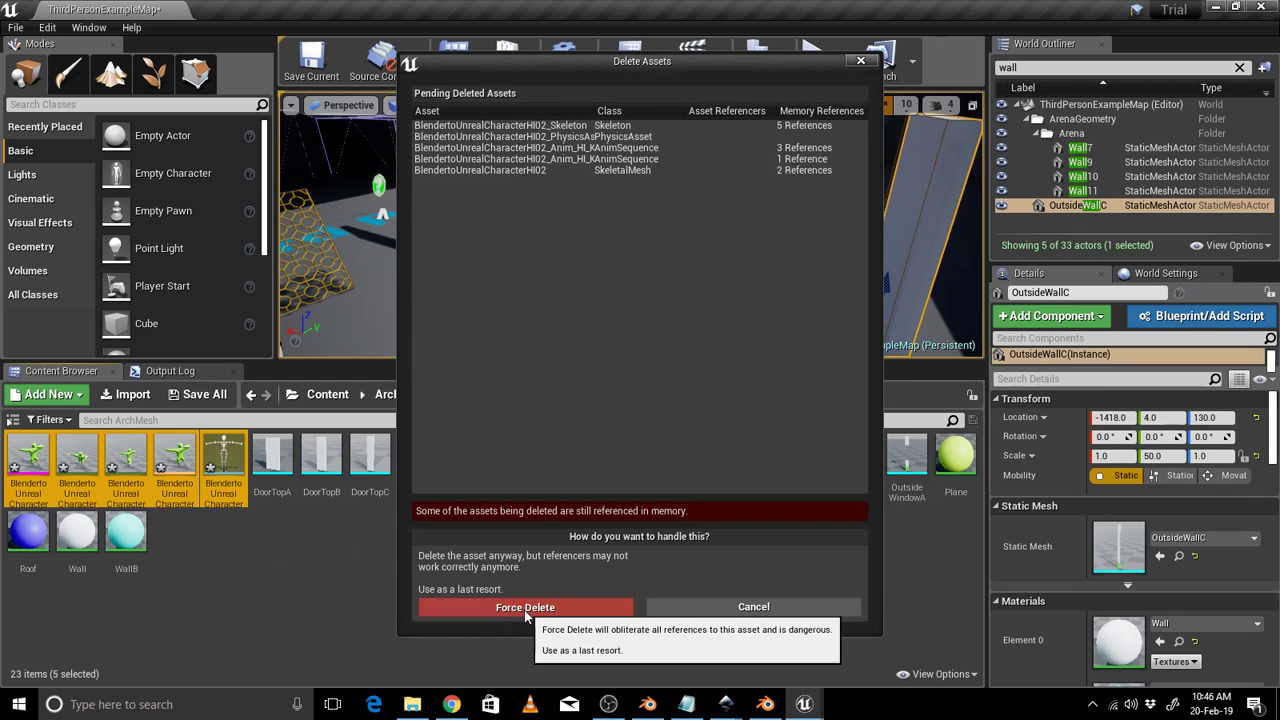
click(525, 612)
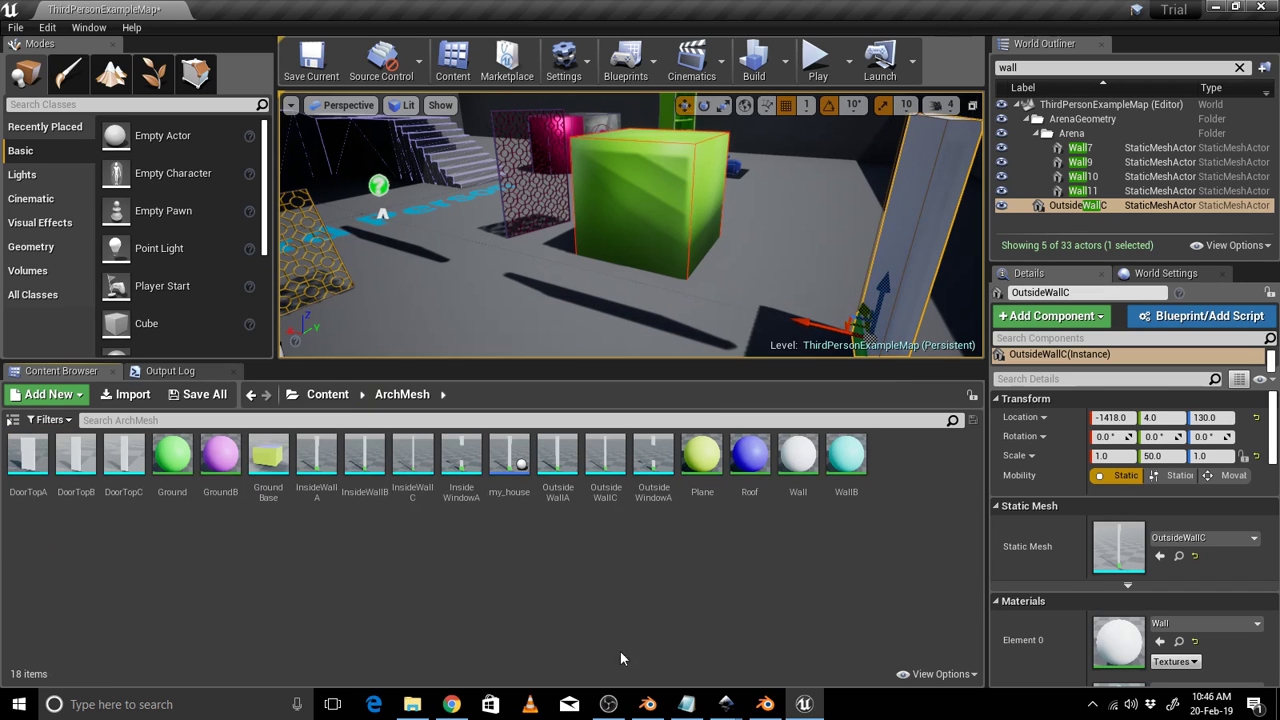
Import BlendertoUnrealCharacterHI03.fbx from the GSirity folder into ArchMesh as a skeletal mesh with animations, and save all modified content.
click(414, 705)
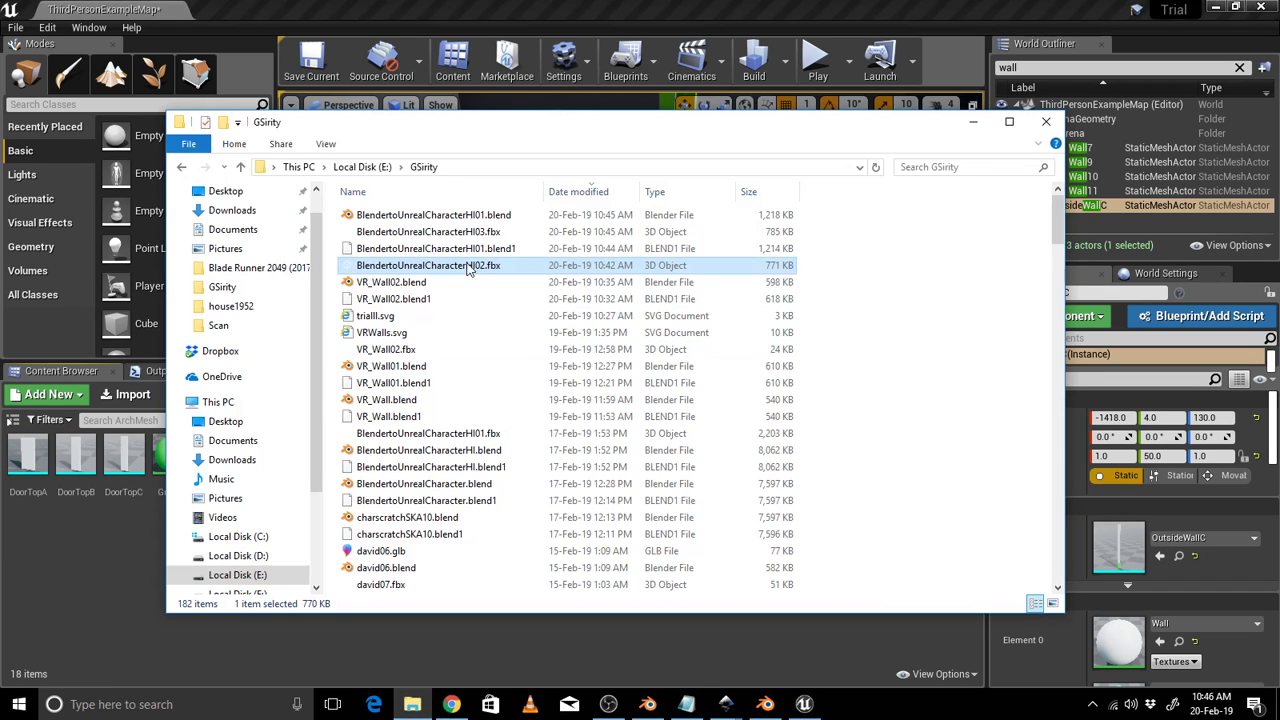
click(428, 233)
drag(425, 237, 102, 609)
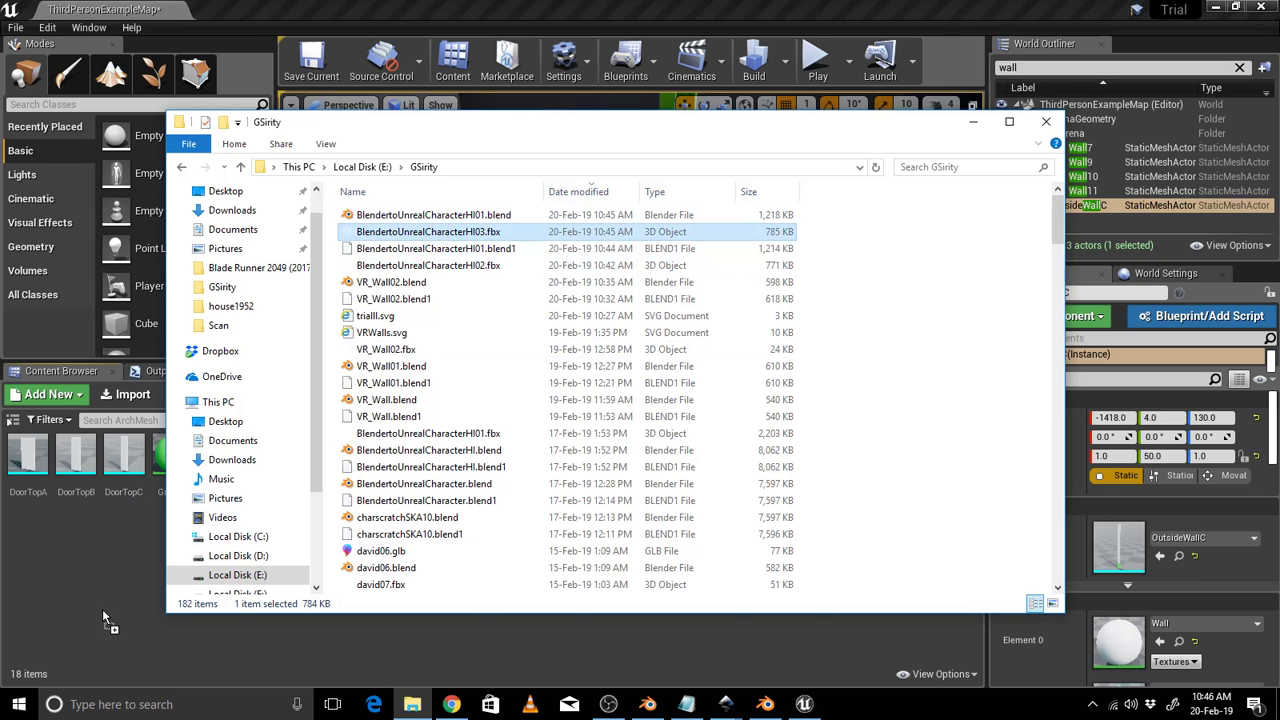
click(695, 56)
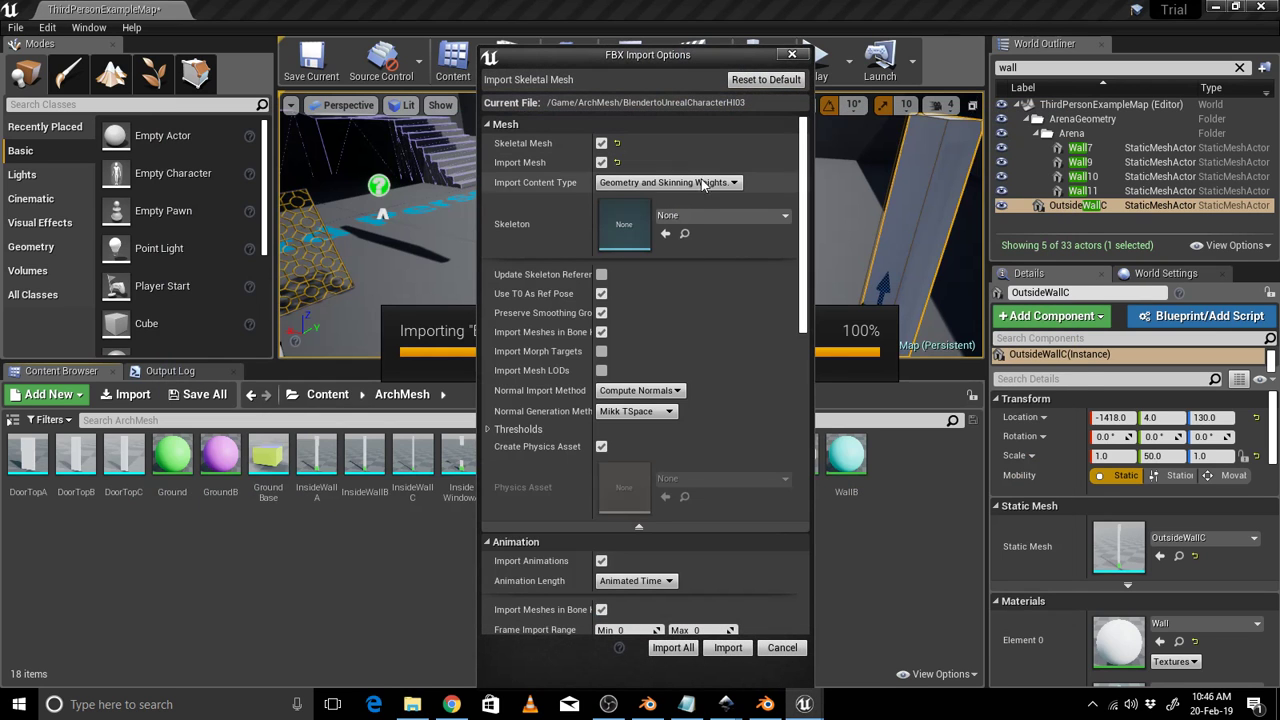
click(678, 647)
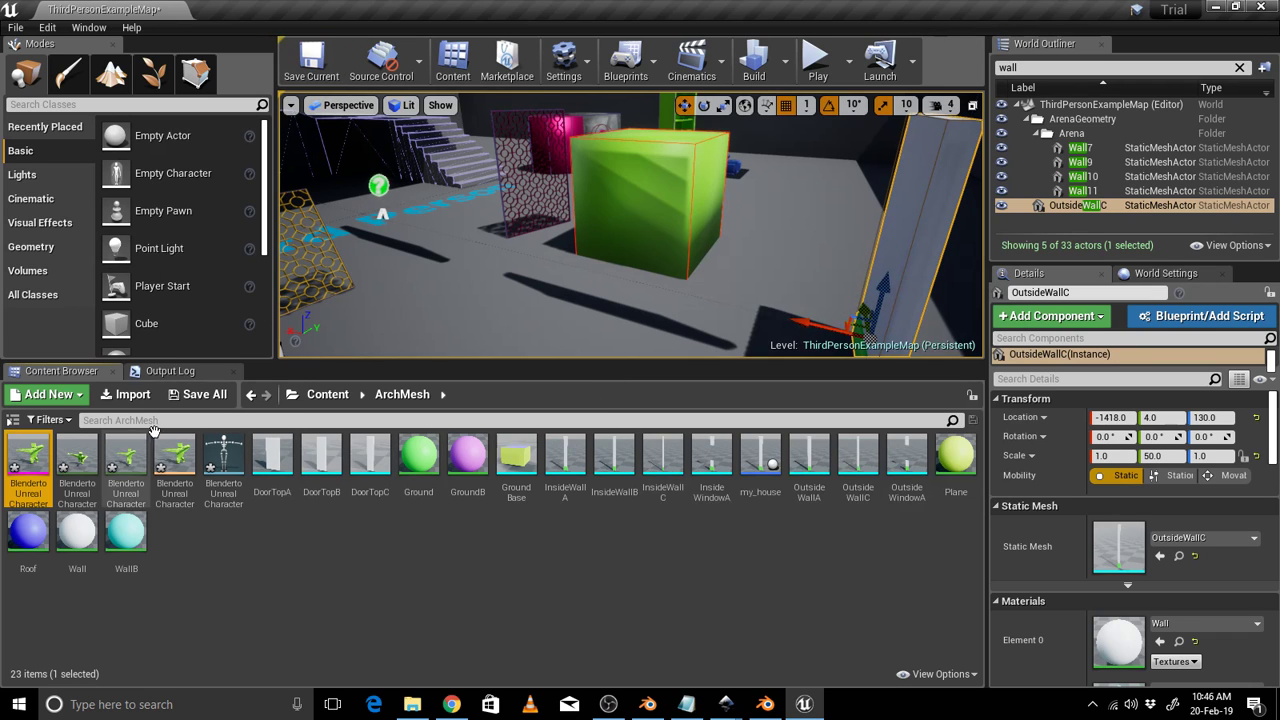
click(205, 395)
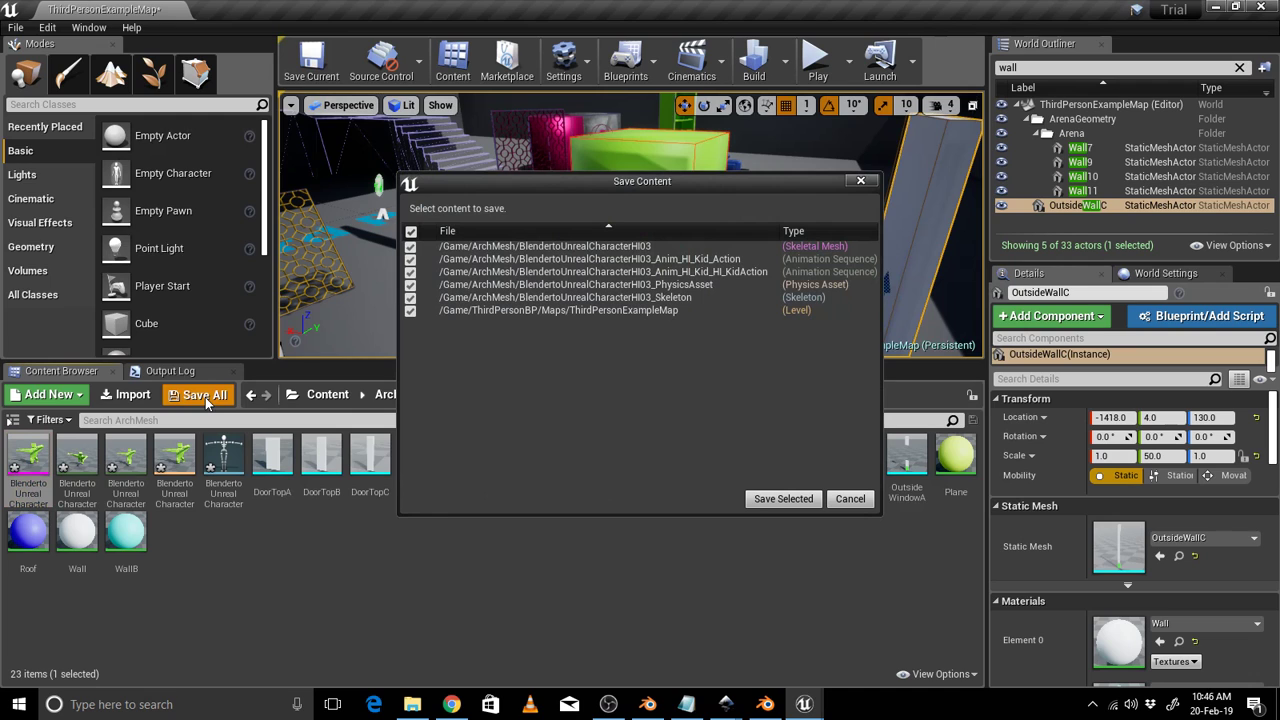
click(797, 499)
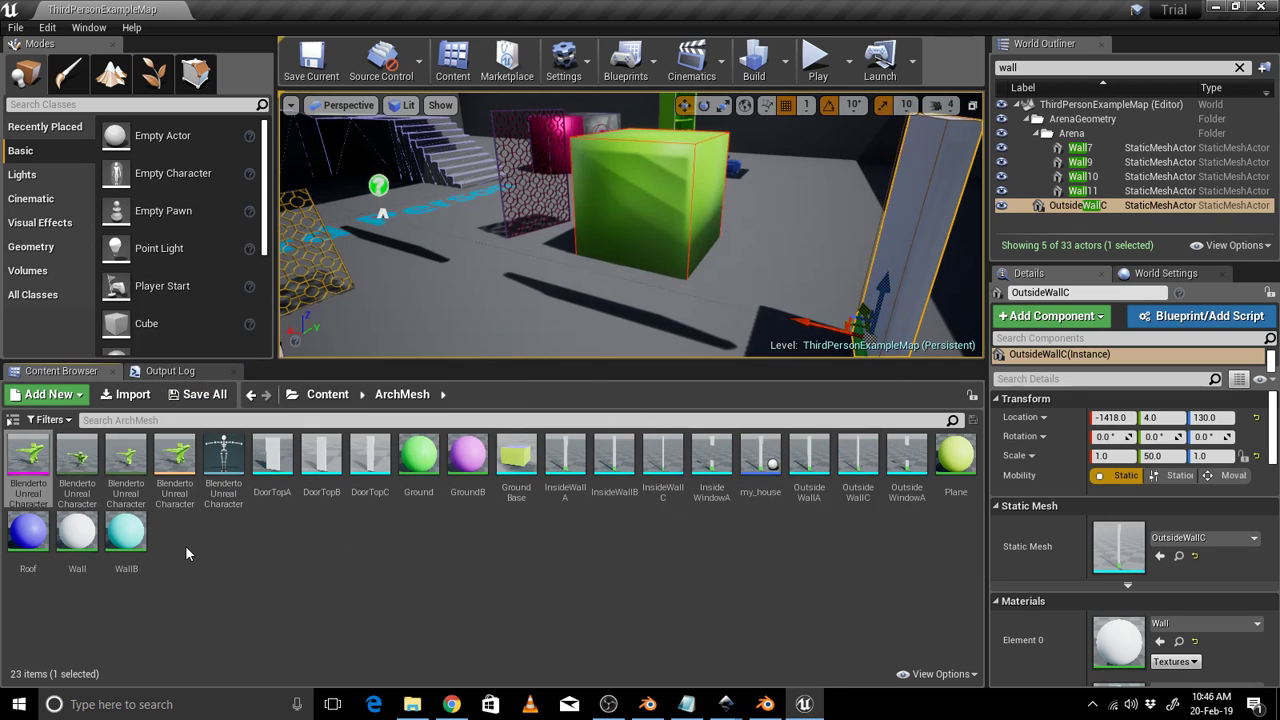
Preview the two imported animations, HI_KidAction and HI_Kid_Action, in the animation editor and close it.
double_click(121, 458)
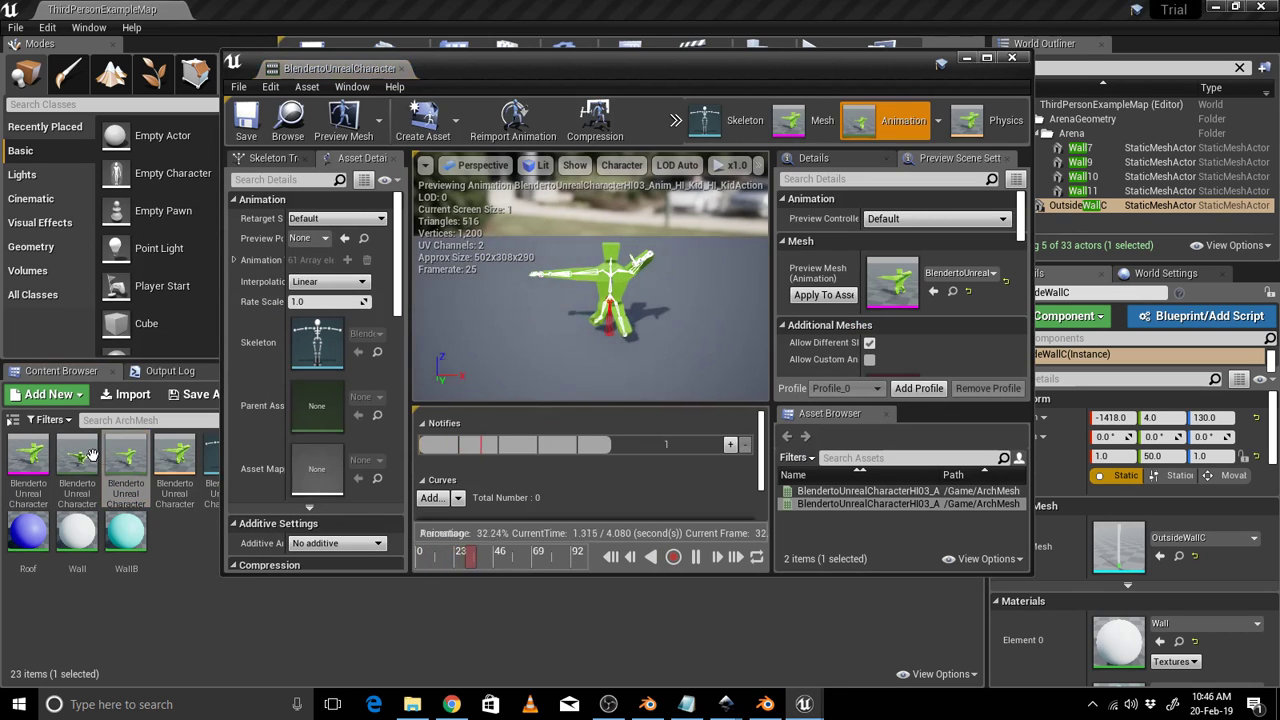
double_click(93, 460)
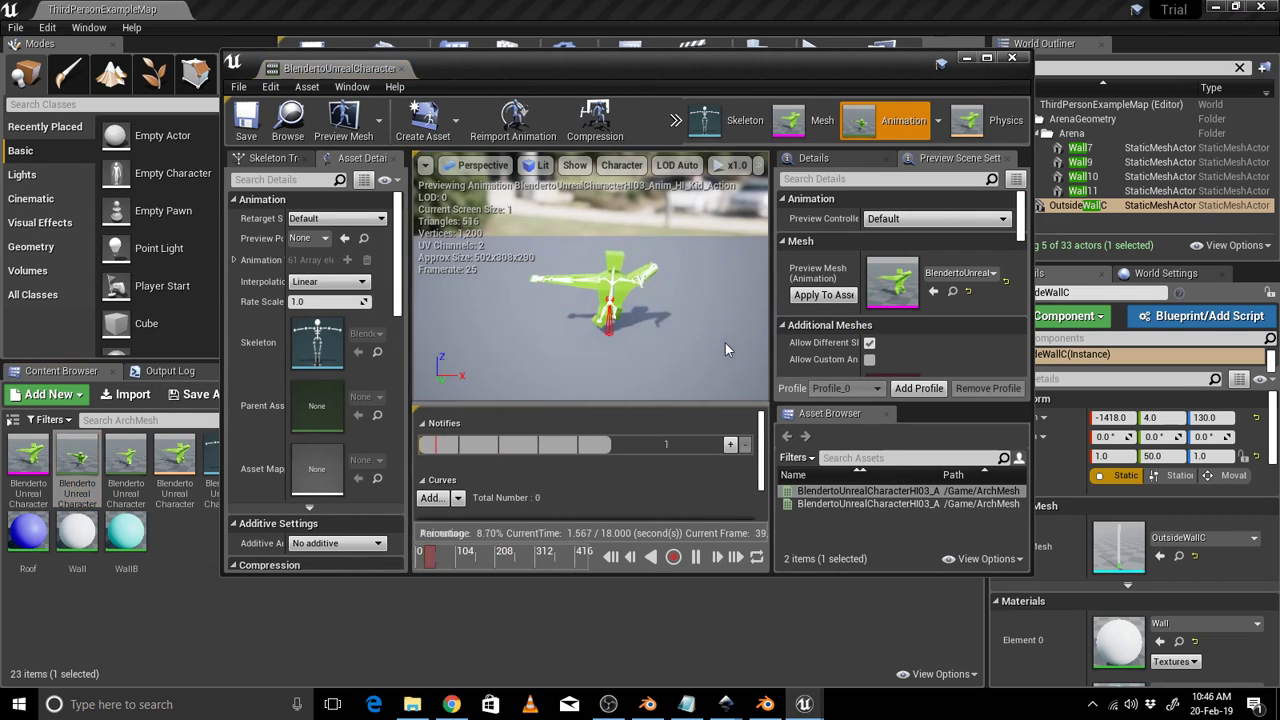
click(1012, 58)
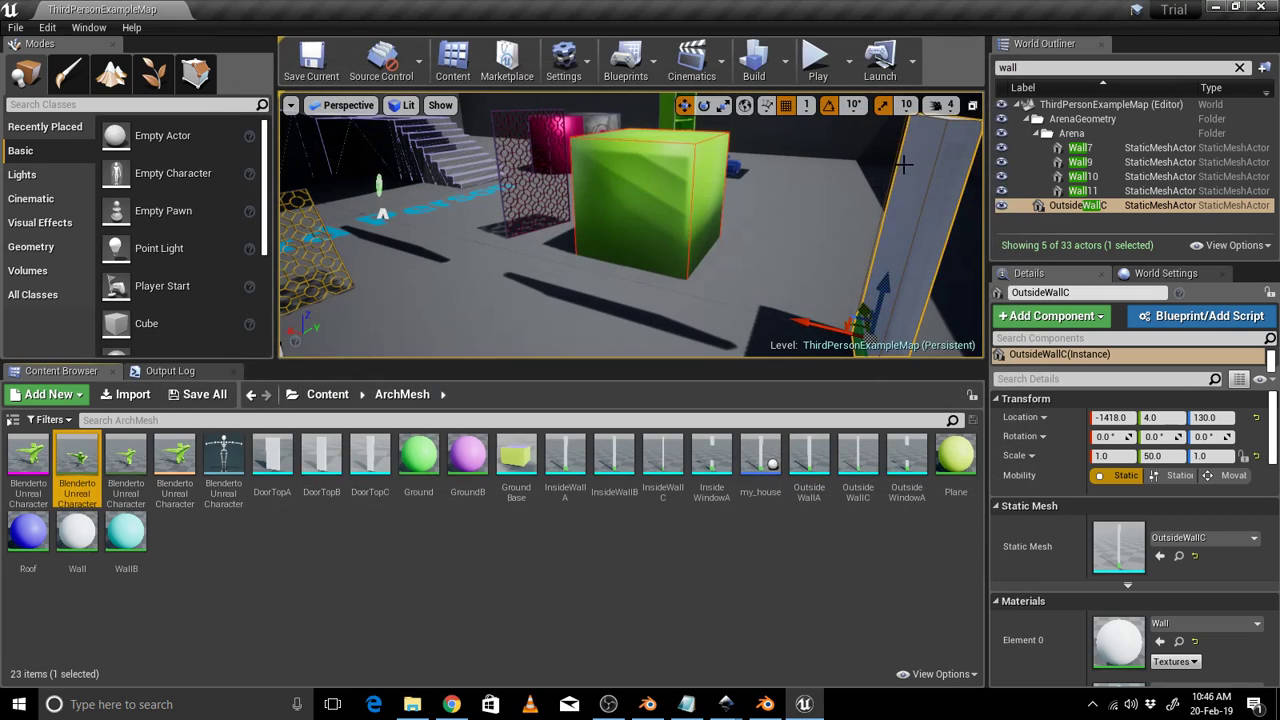
Minimize the Unreal Editor and close the Blender window containing the wall curves.
click(1216, 7)
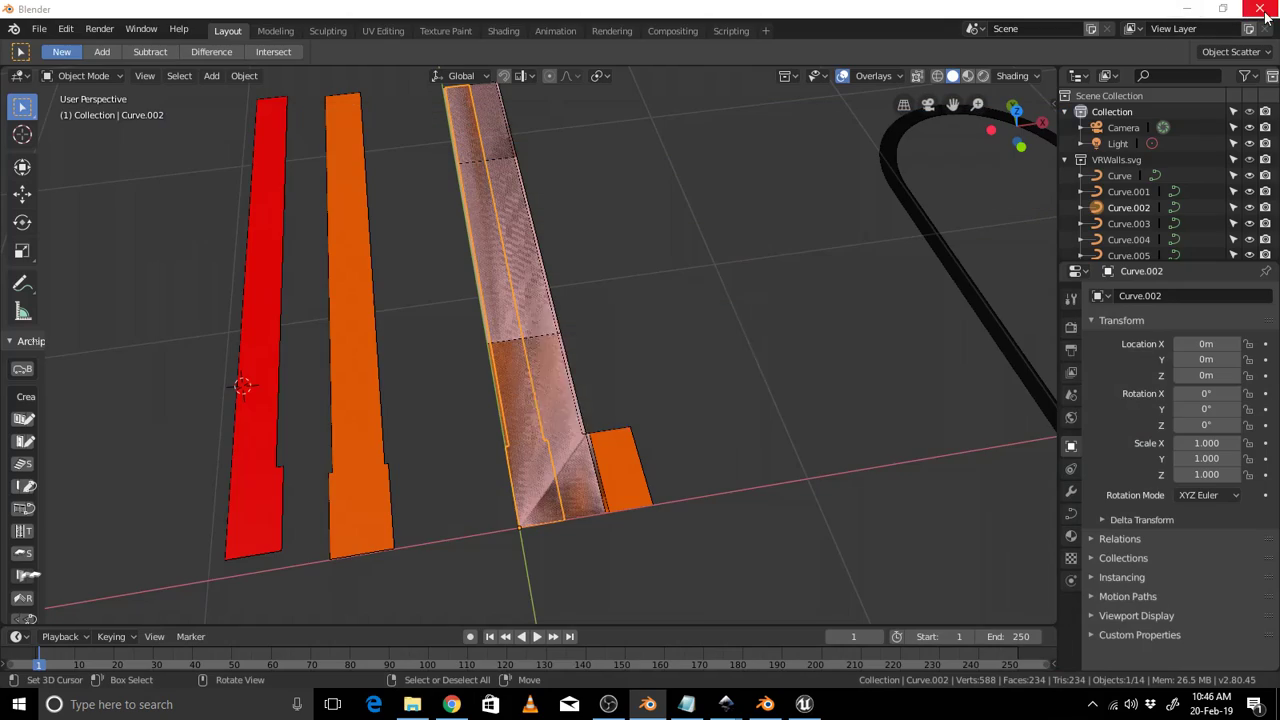
click(1259, 8)
click(660, 411)
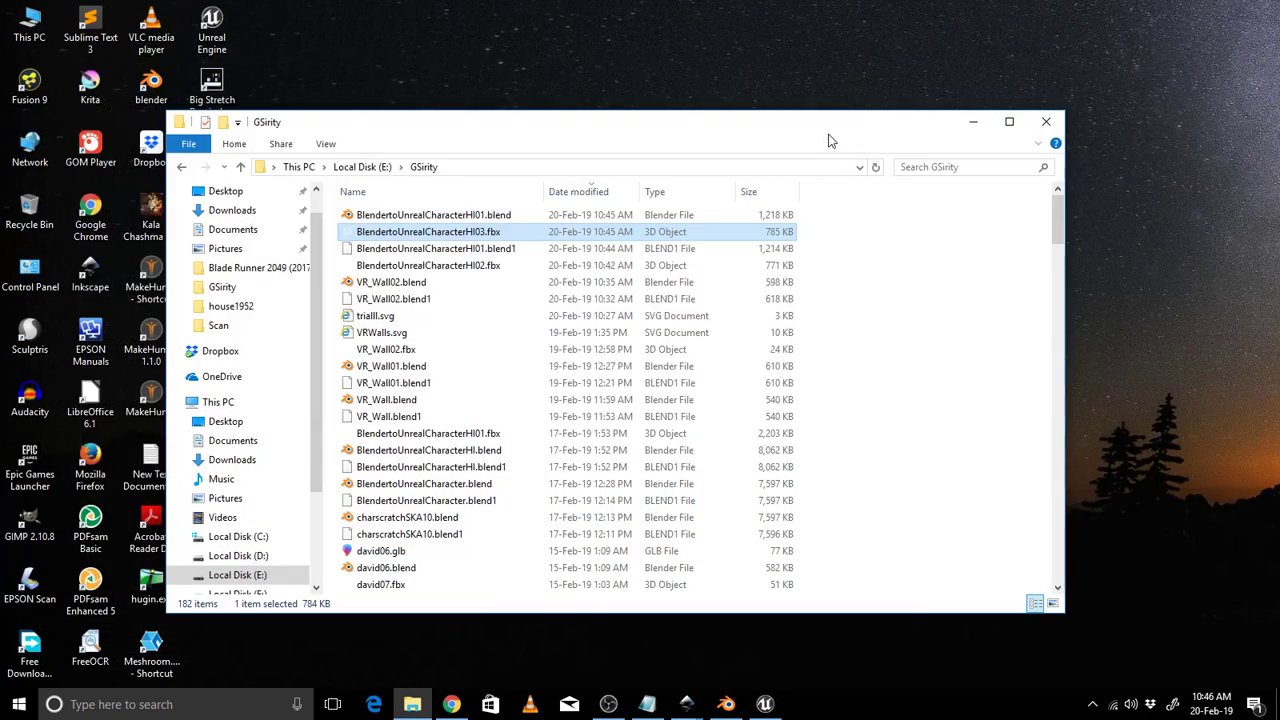
Close the GSirity folder window and switch to the Facebook video page in Chrome.
click(1046, 121)
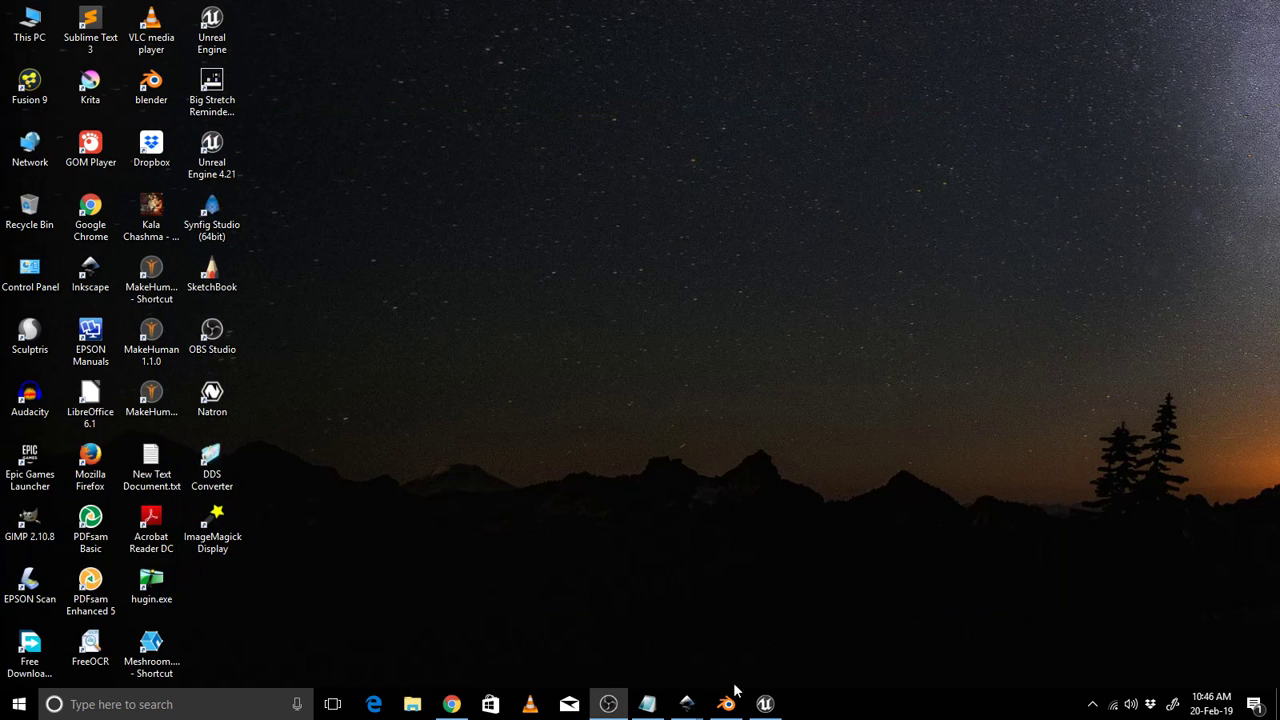
click(451, 704)
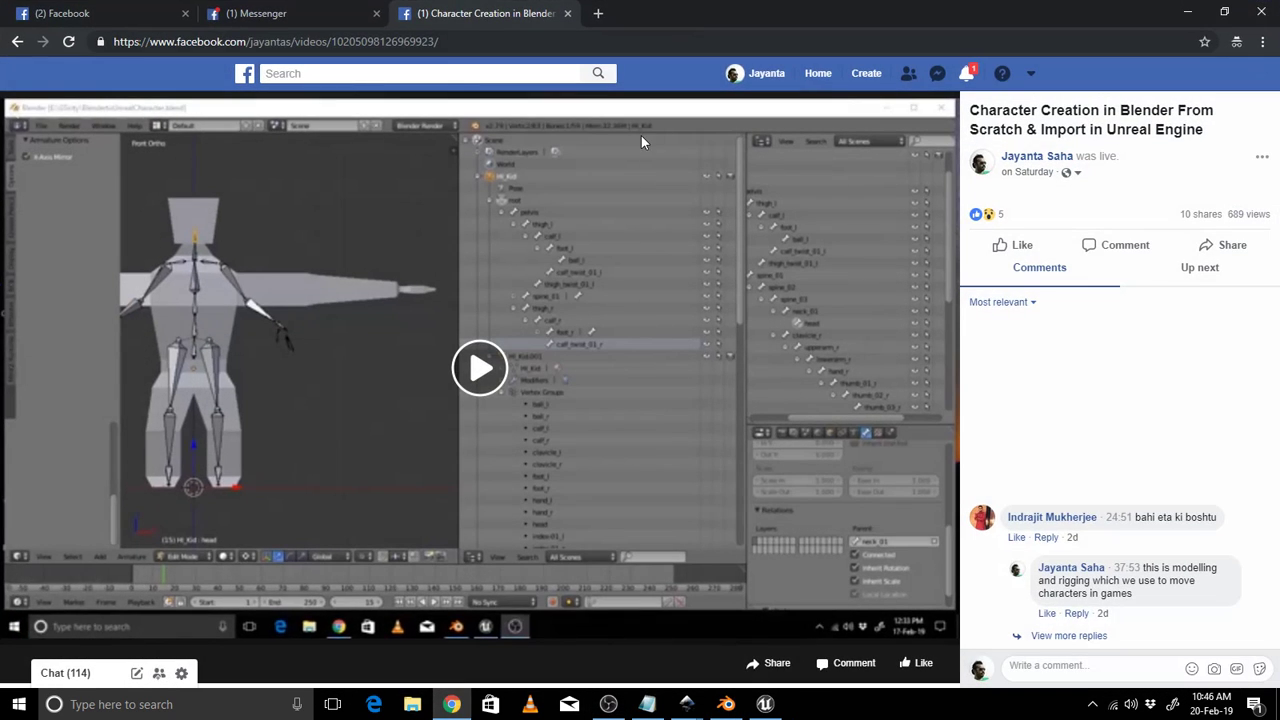